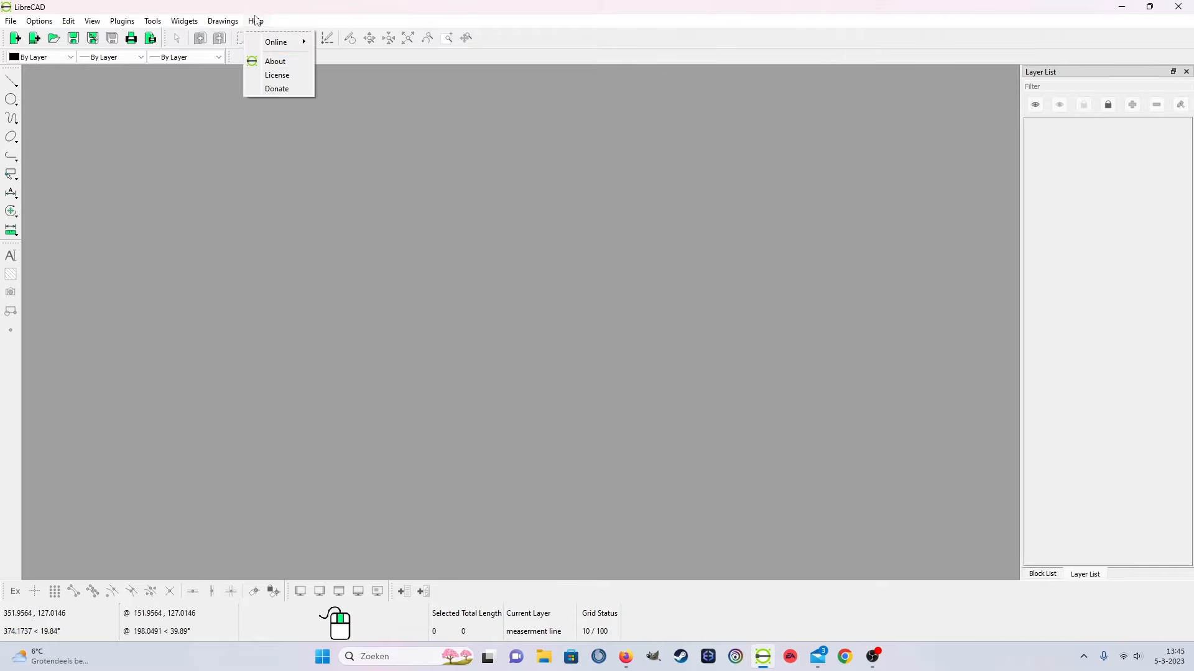
View the program's version information and close it again
click(267, 59)
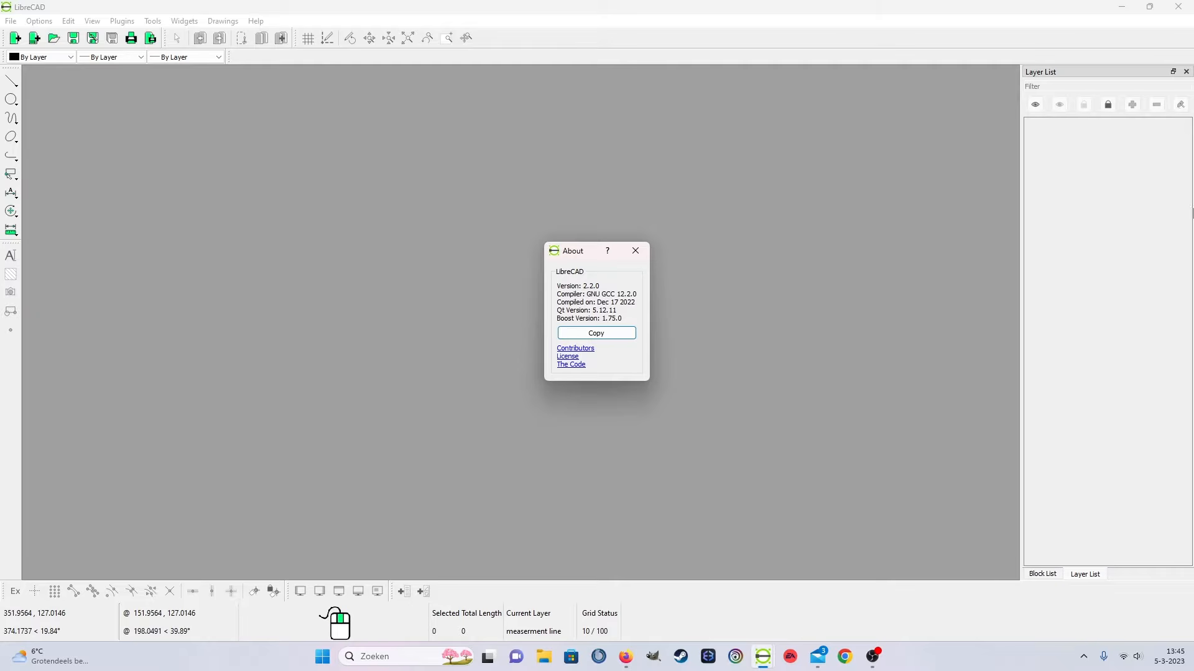
click(636, 251)
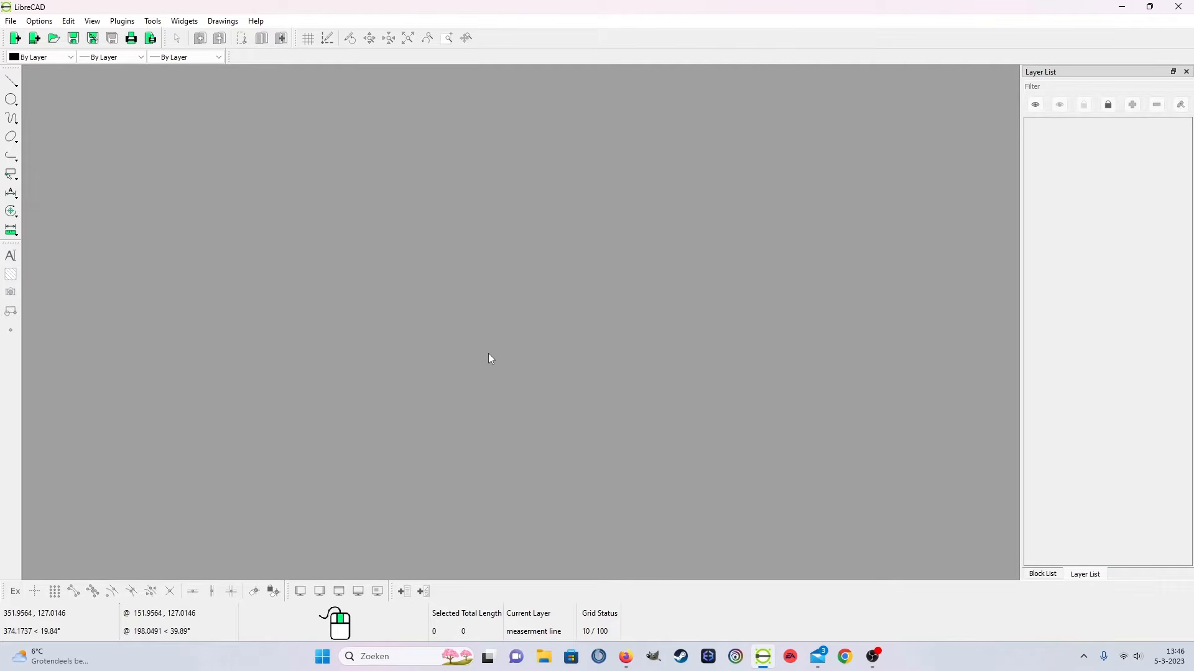
Create a new blank drawing
click(9, 24)
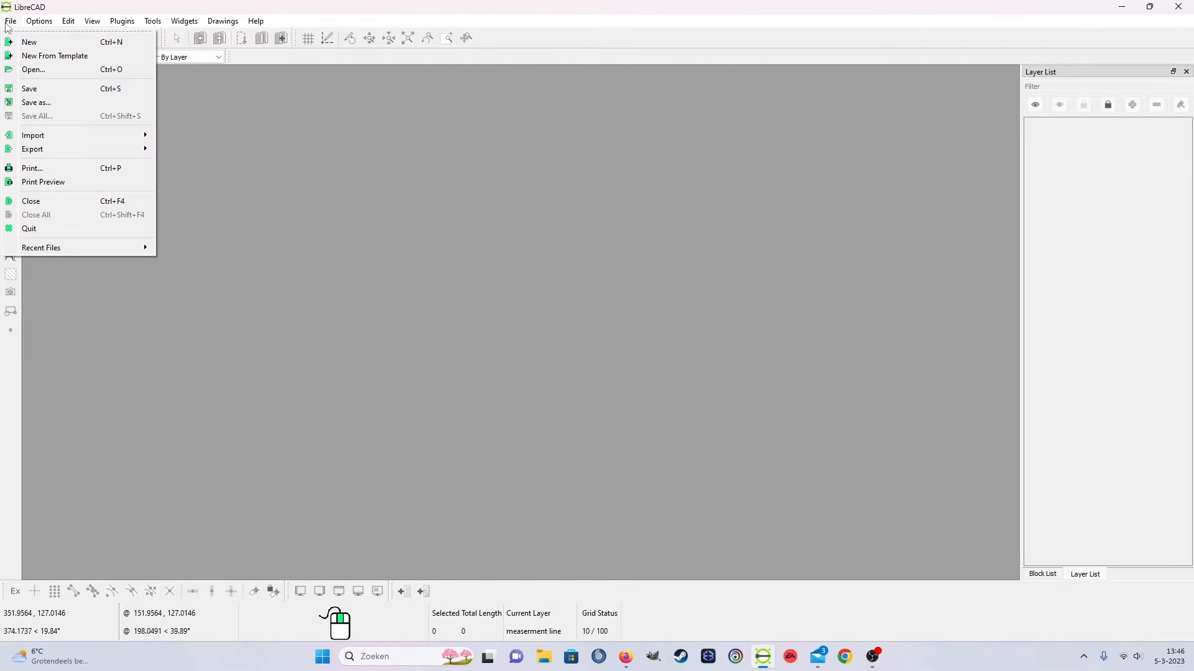
click(31, 42)
scroll(585, 388, down, 11)
scroll(551, 373, up, 2)
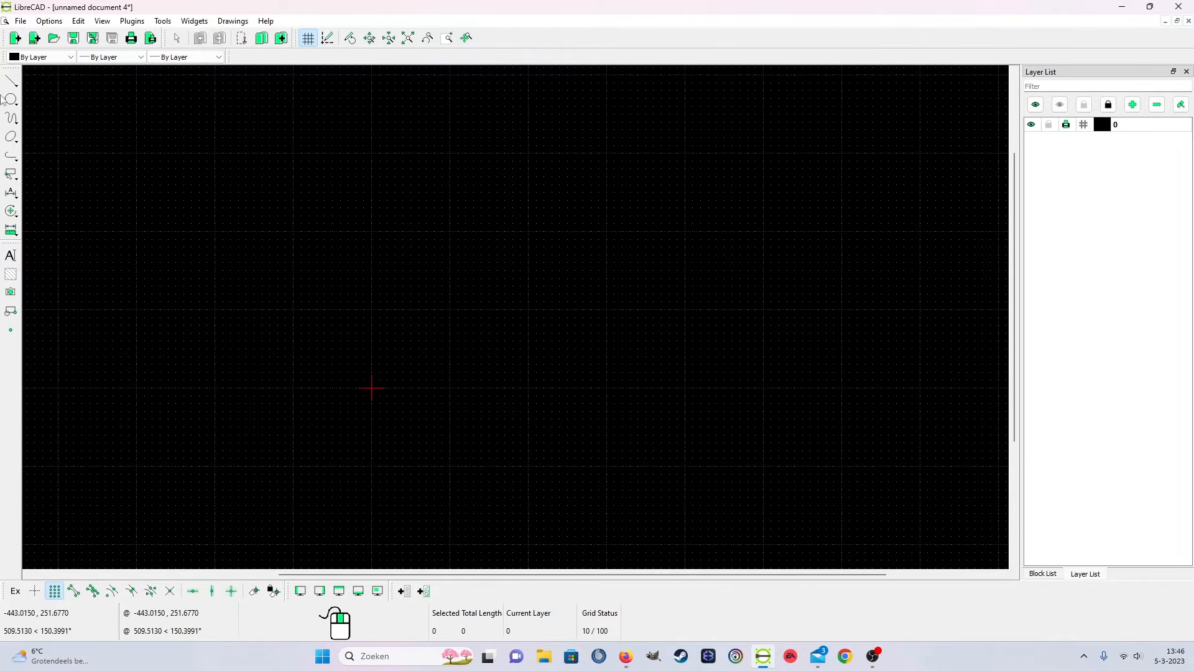
Start saving the new drawing under a new name and choose the drawings folder on the Games Snel (F:) drive as location
click(24, 21)
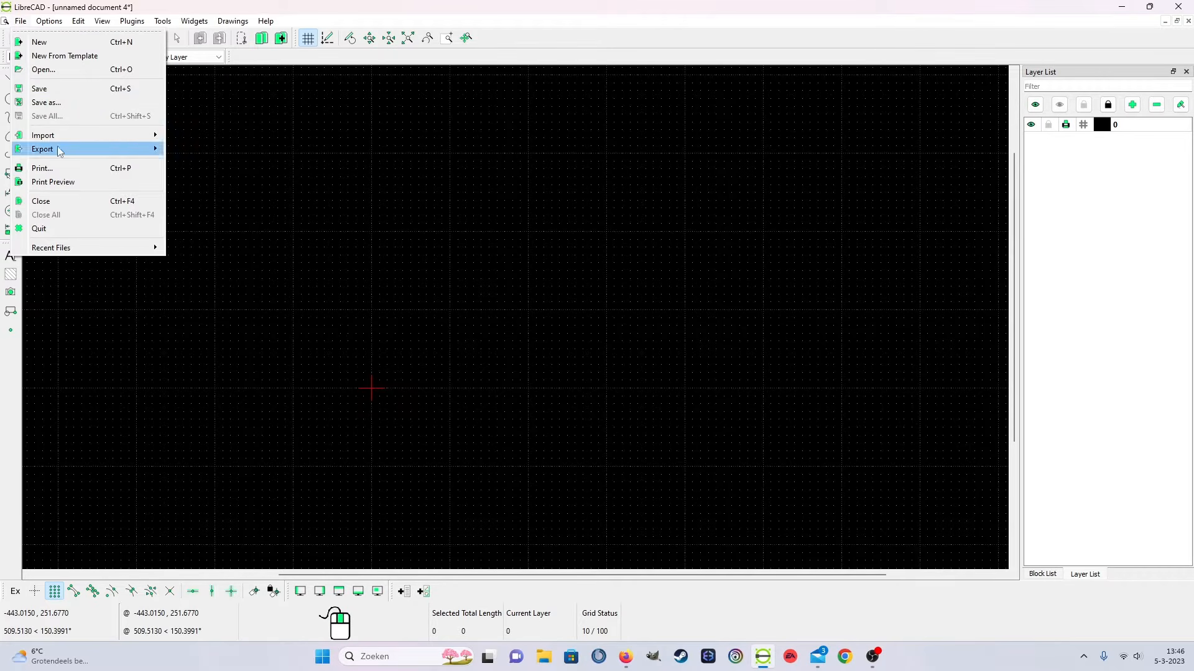
click(47, 102)
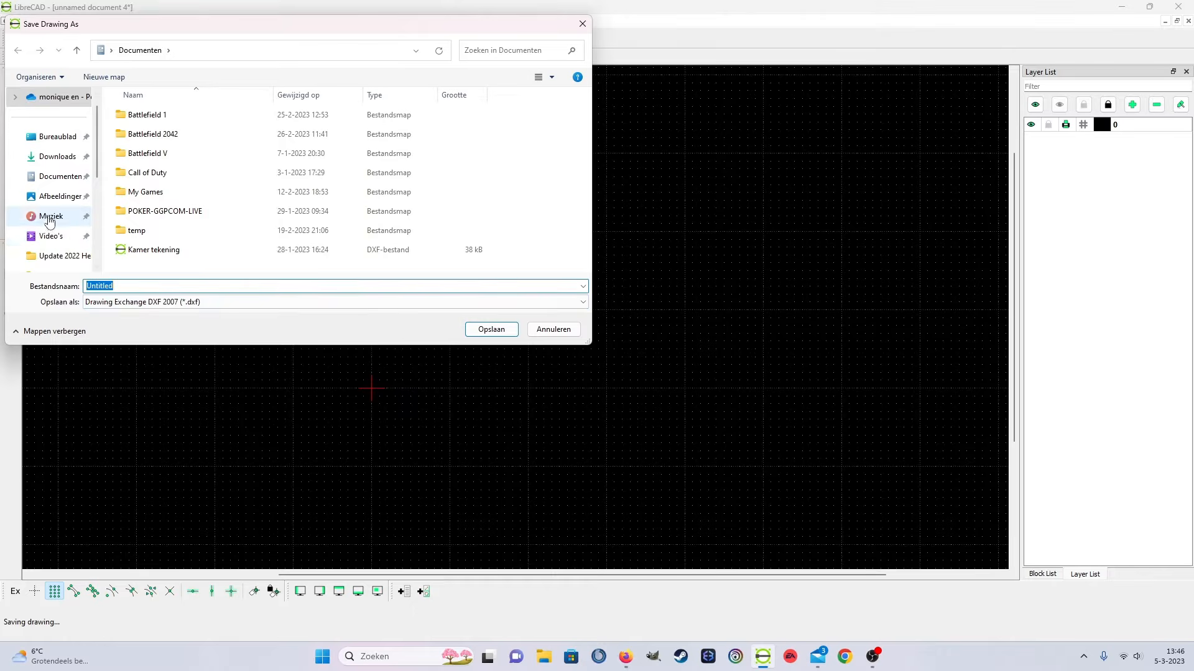
scroll(53, 249, down, 1)
scroll(54, 250, down, 2)
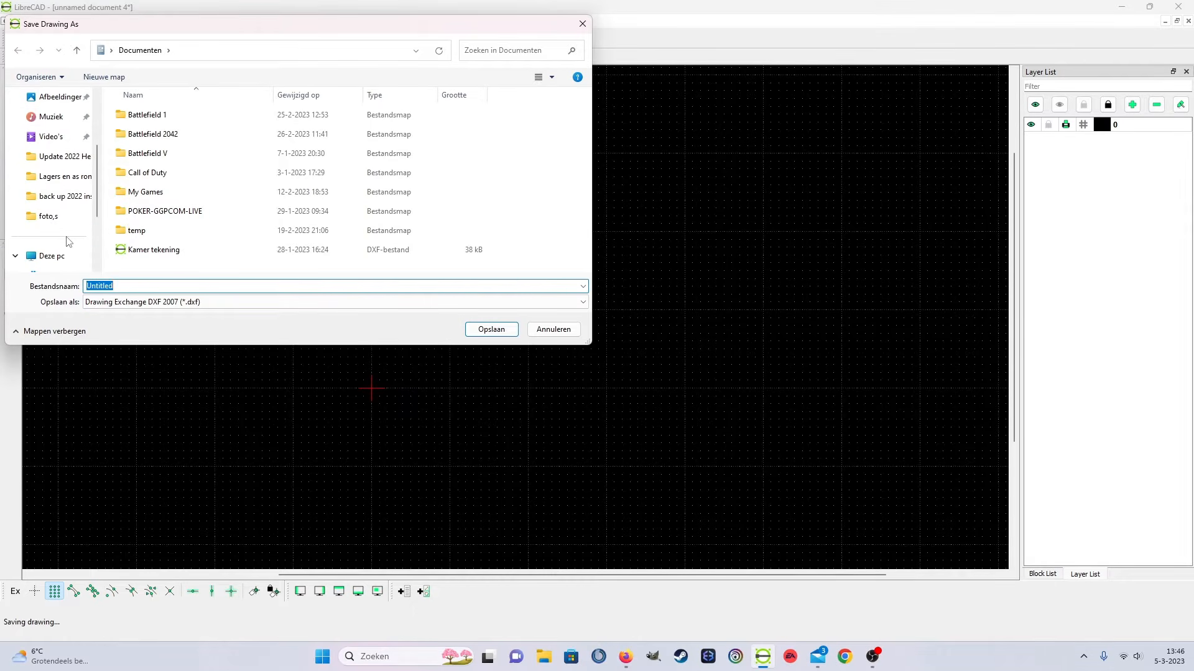
scroll(68, 249, down, 4)
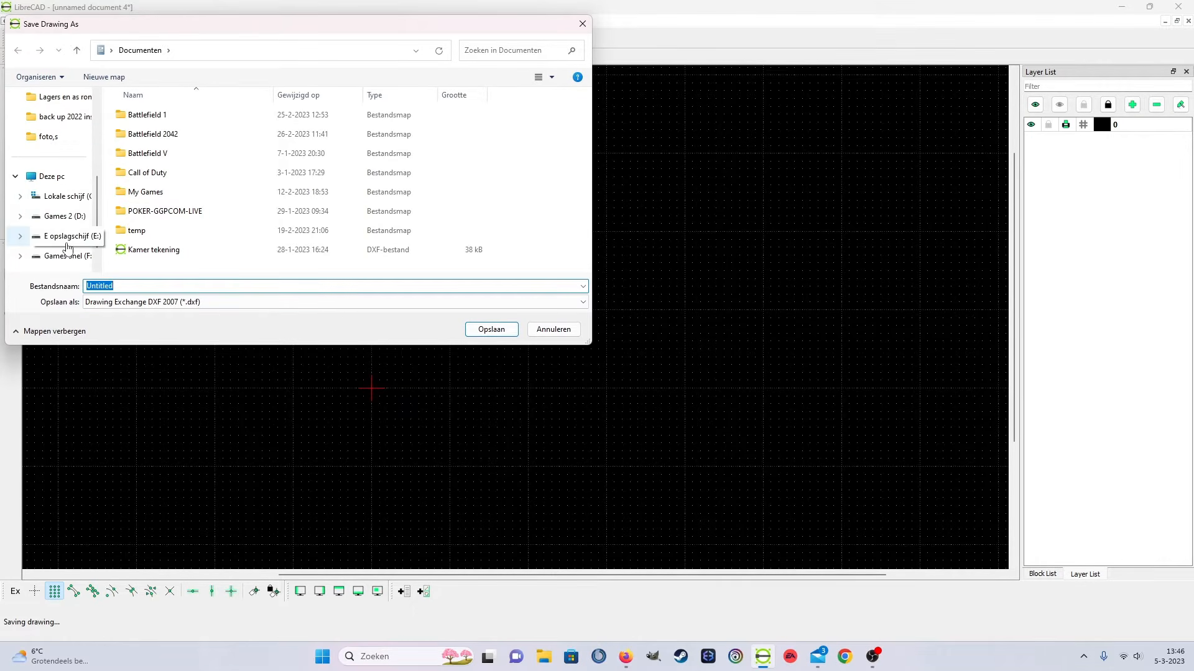
click(68, 217)
click(68, 236)
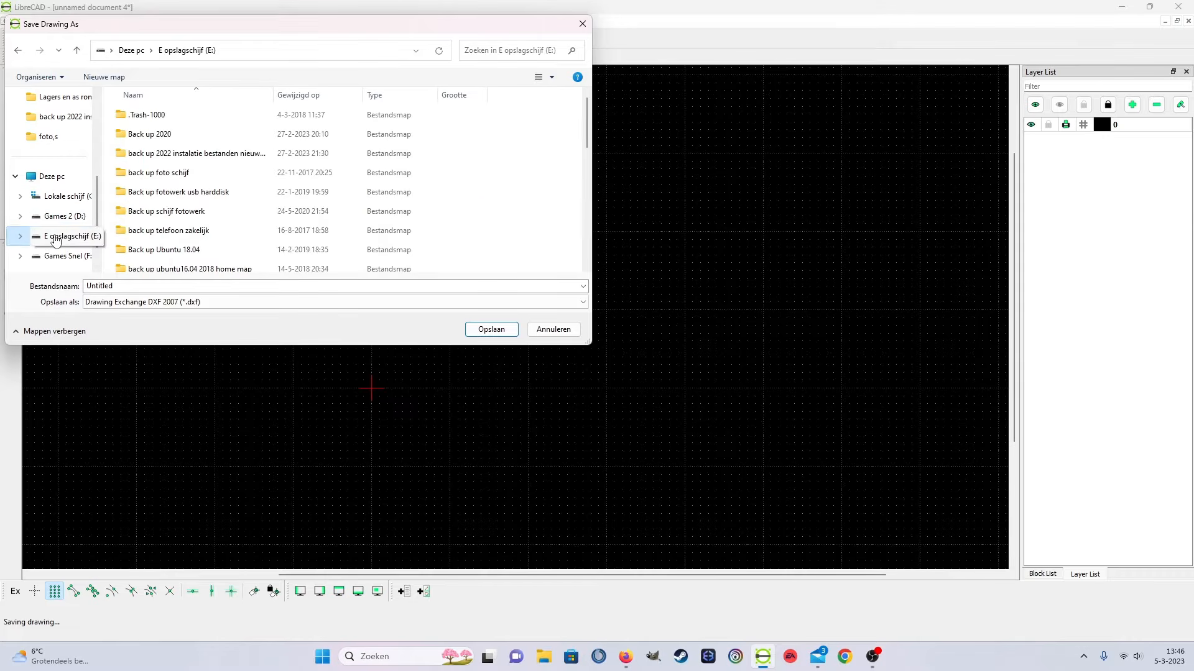
click(67, 256)
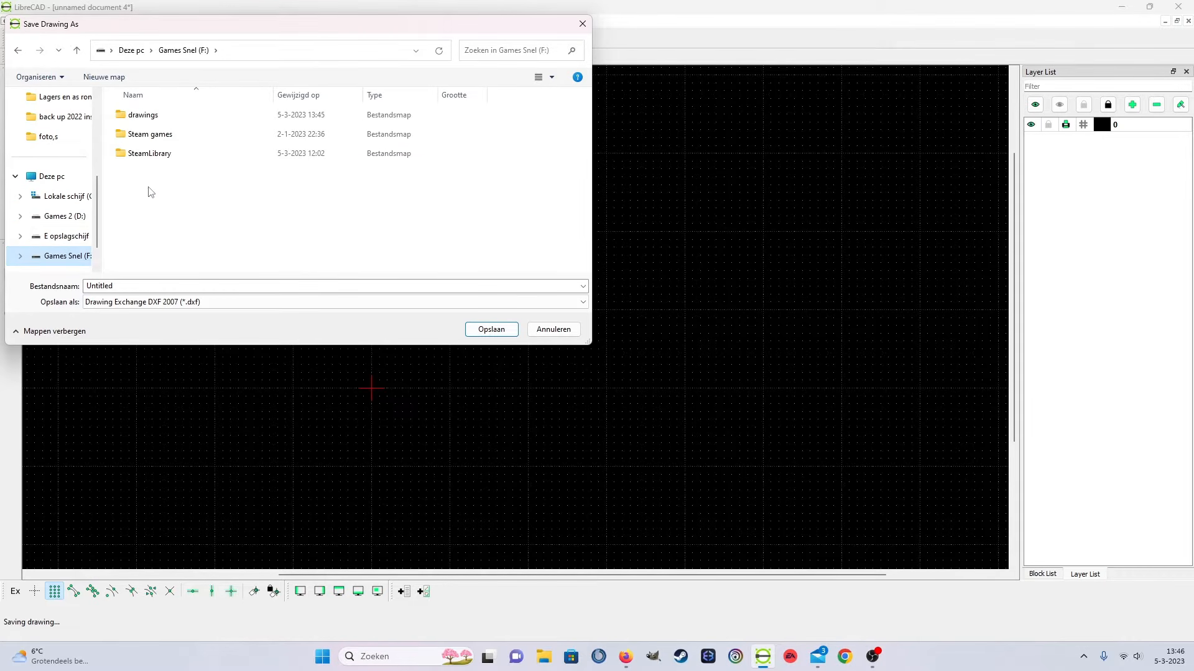
double_click(138, 116)
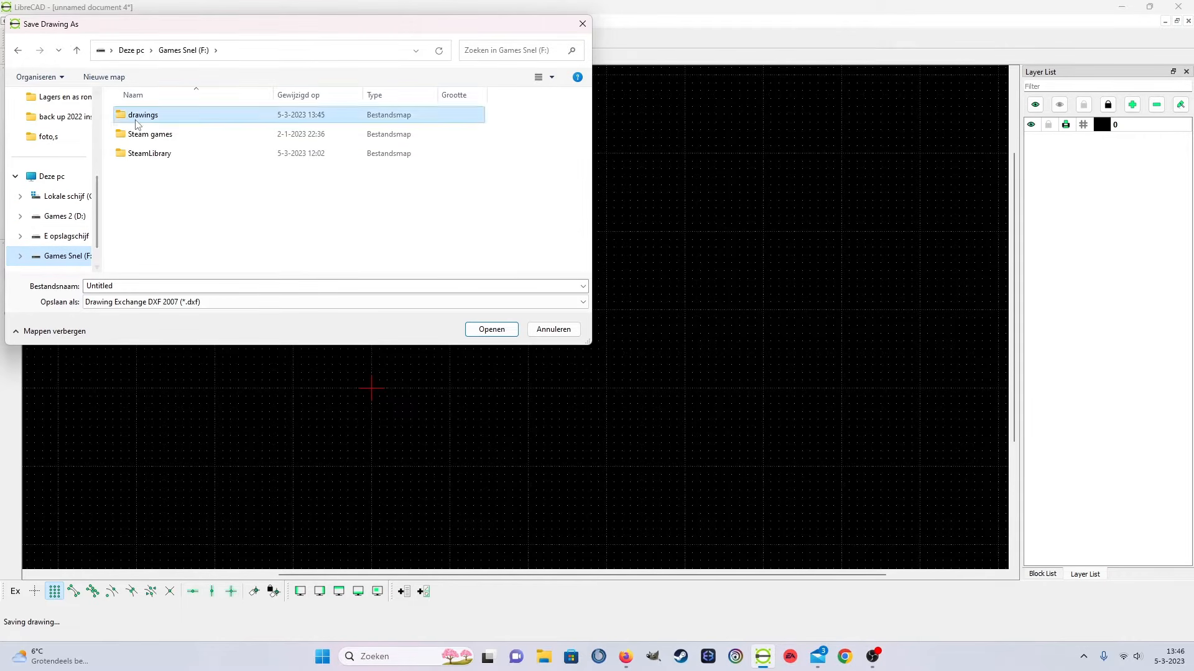
Name the file "drawing 1" and save it as a DXF 2007 drawing
double_click(136, 285)
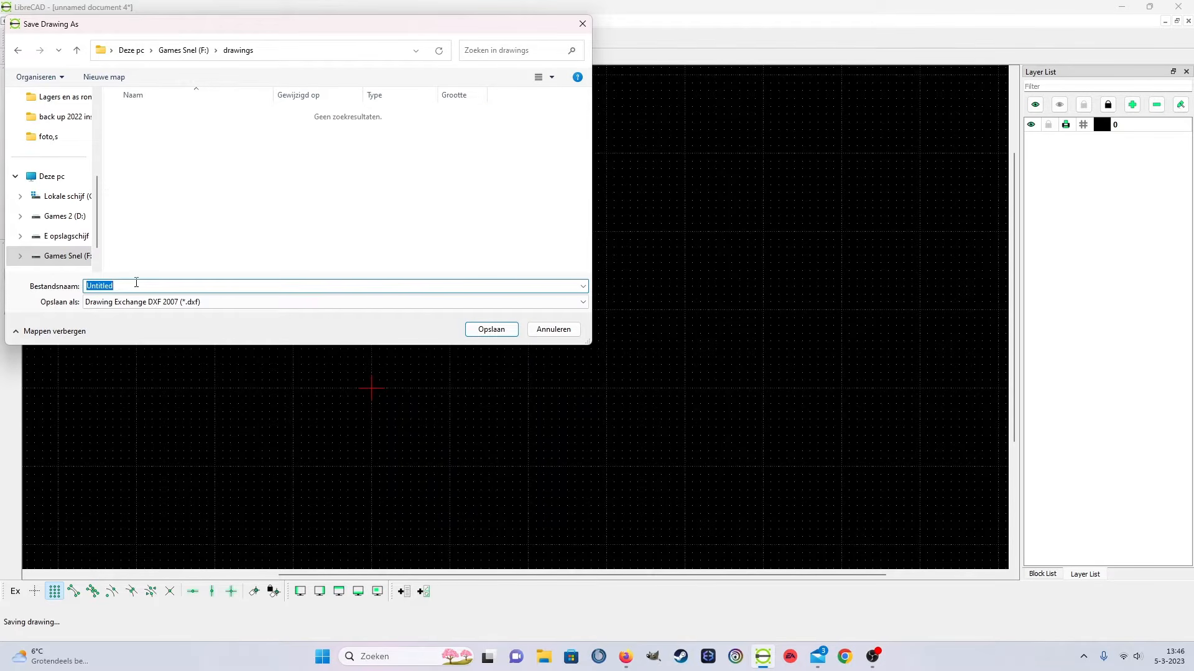
key(BackSpace)
text(dr)
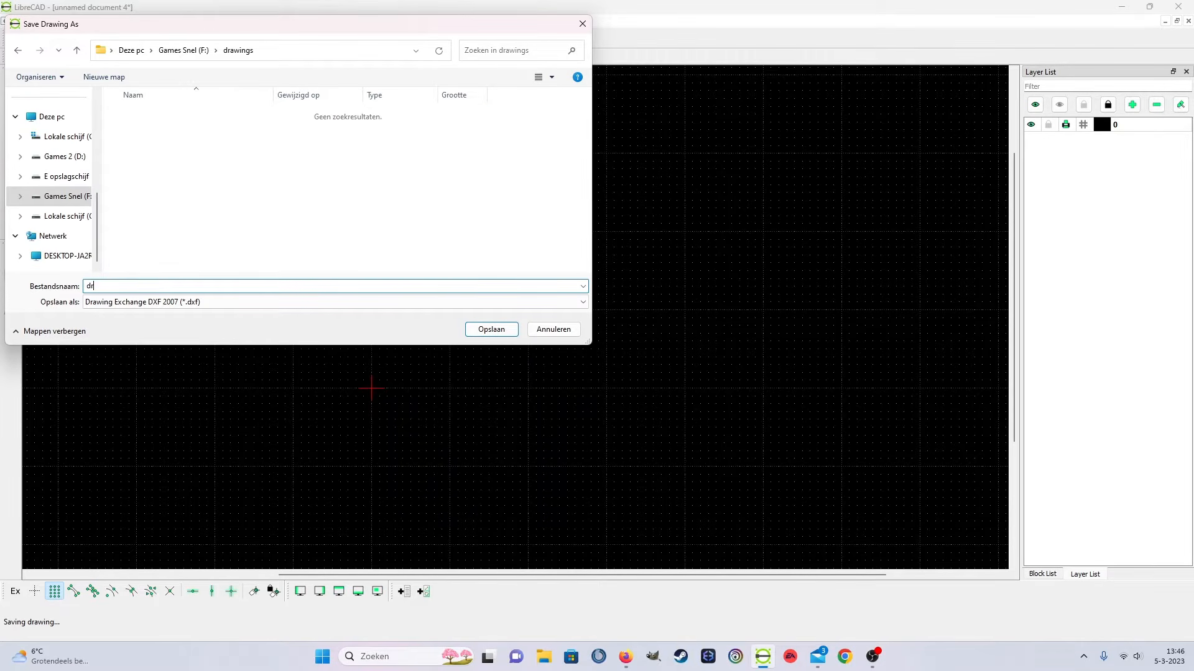
text(awing 1)
click(494, 331)
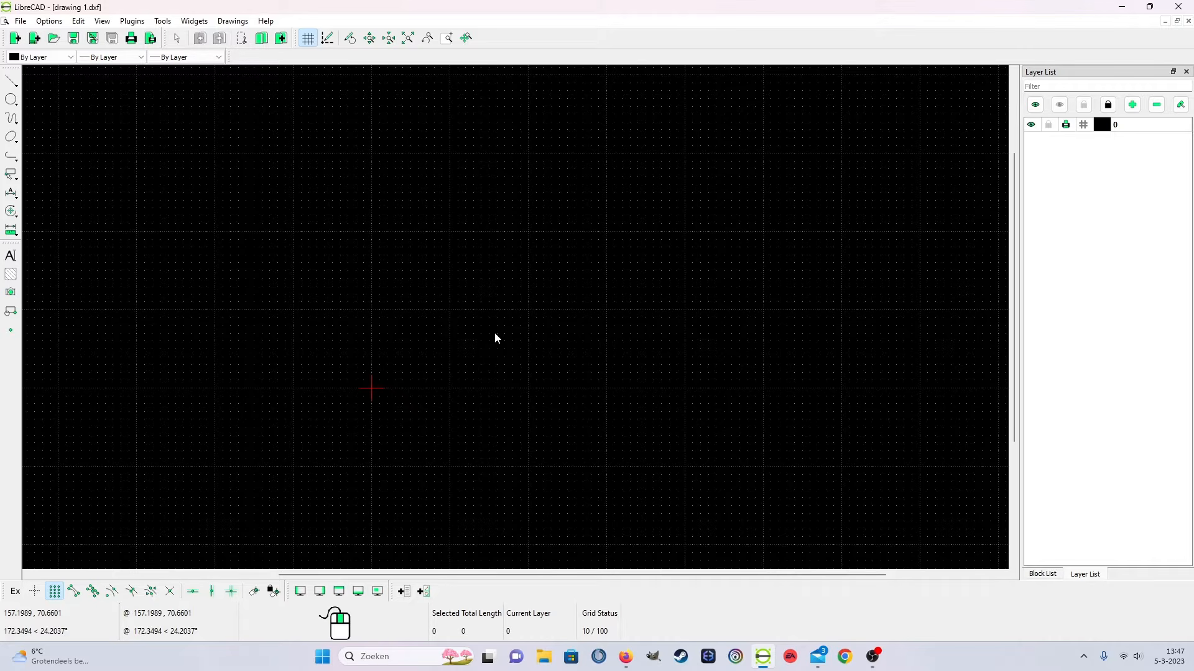
Compare the block and layer lists, and hide the Block List dock widget
scroll(509, 289, down, 3)
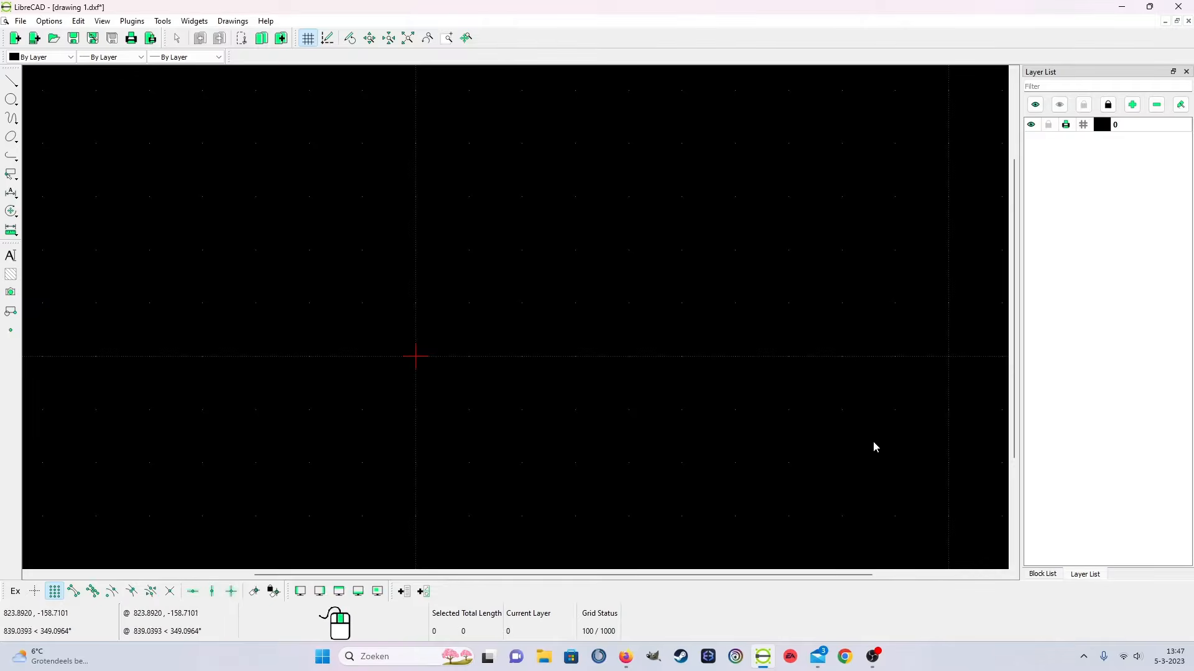
click(1043, 574)
click(1086, 578)
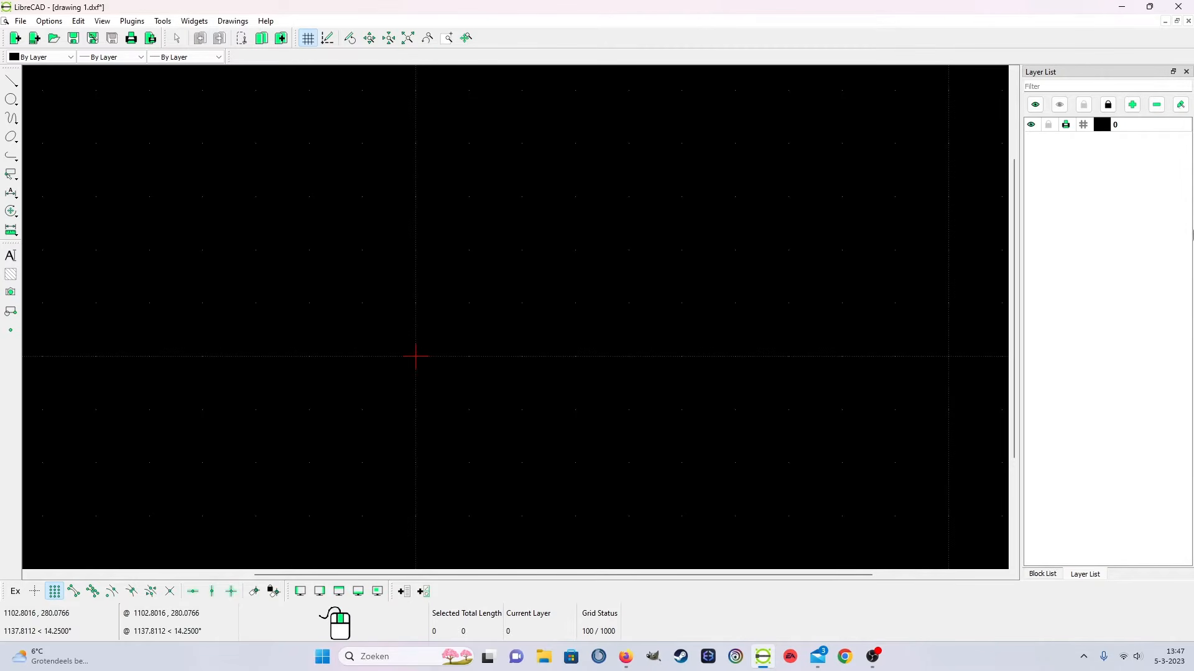
click(193, 22)
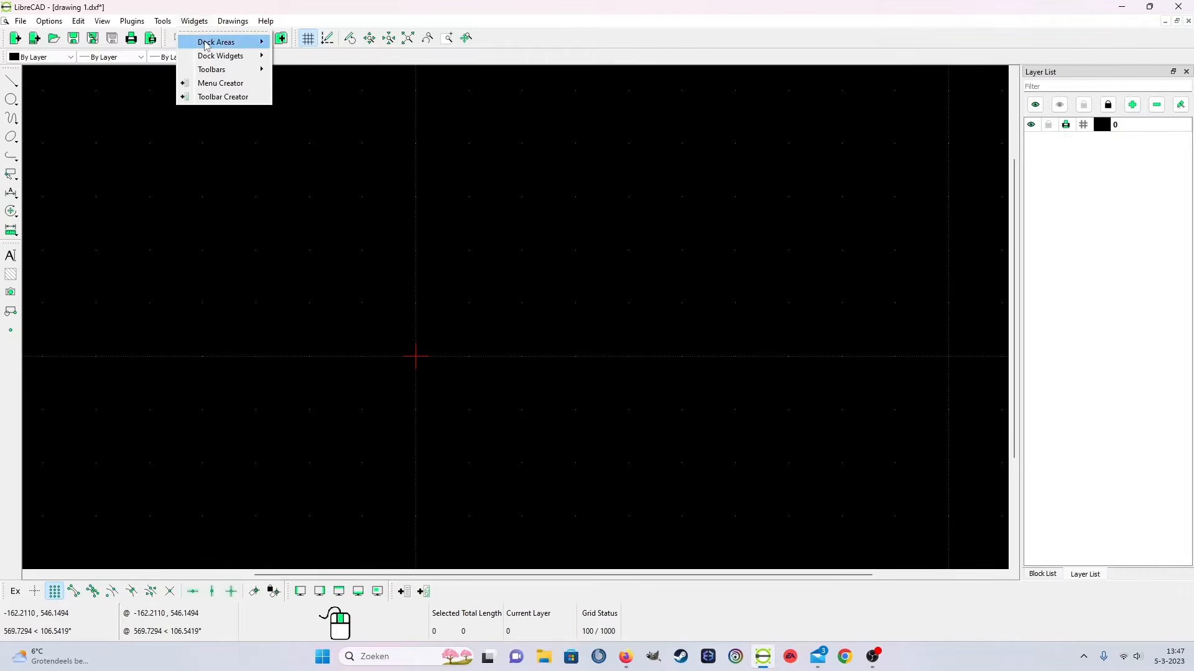
mouse_move(205, 42)
mouse_move(255, 55)
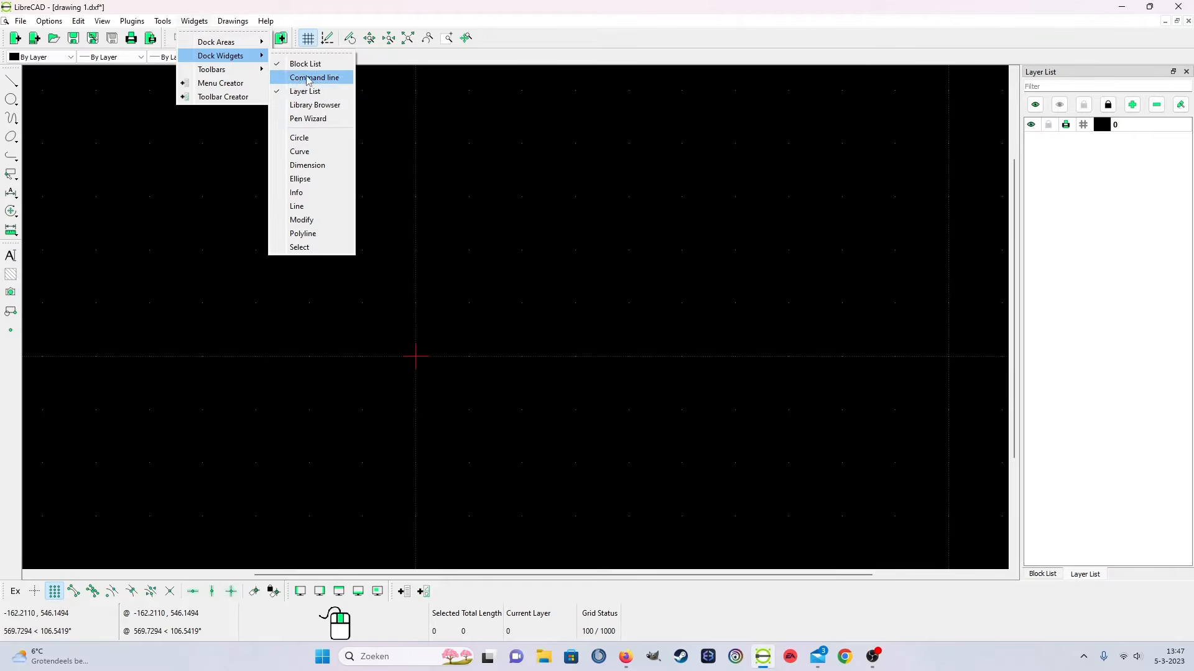
click(306, 65)
Review which dock widgets are enabled and return to the drawing without changing them
click(193, 20)
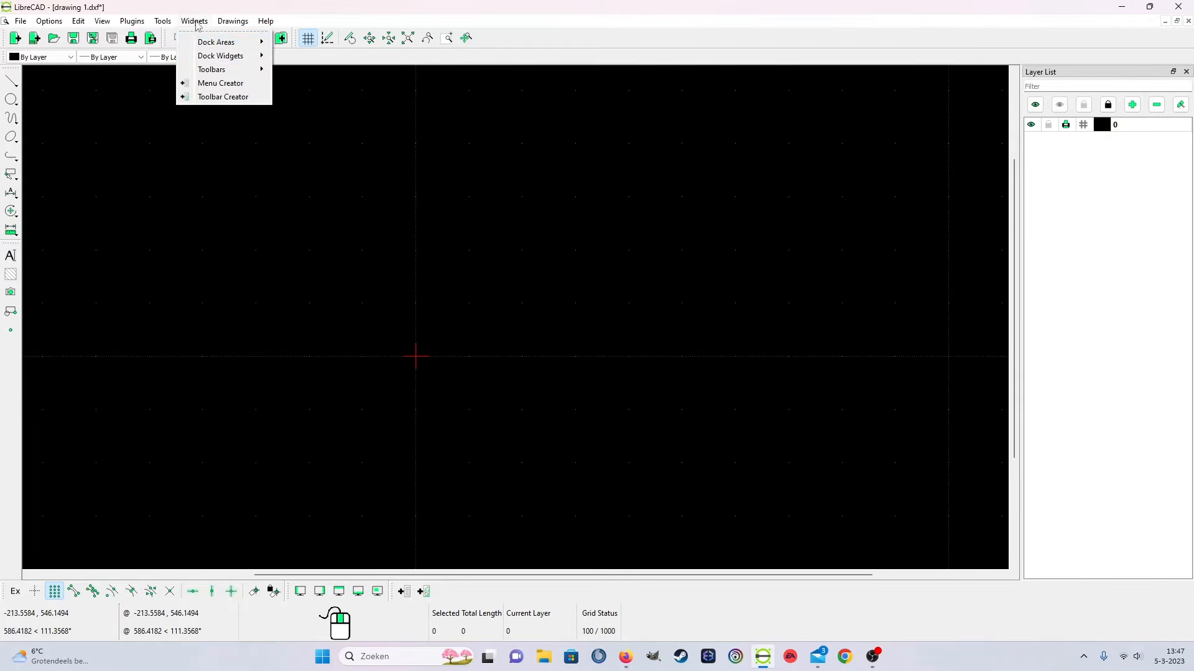
mouse_move(224, 42)
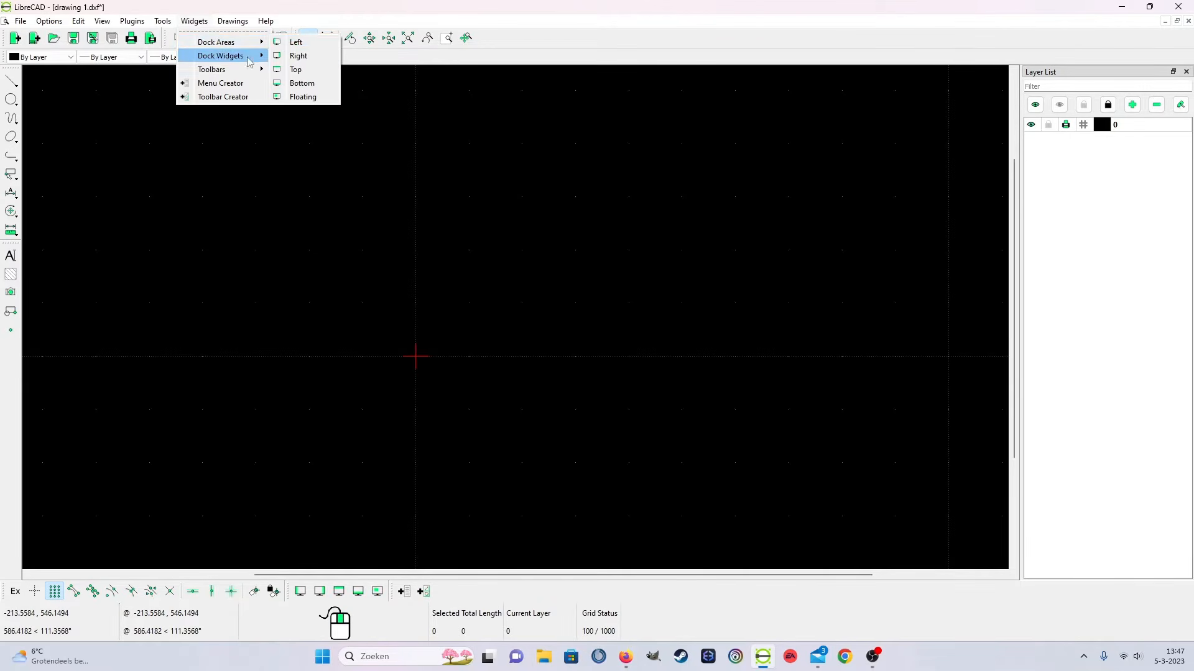
mouse_move(252, 56)
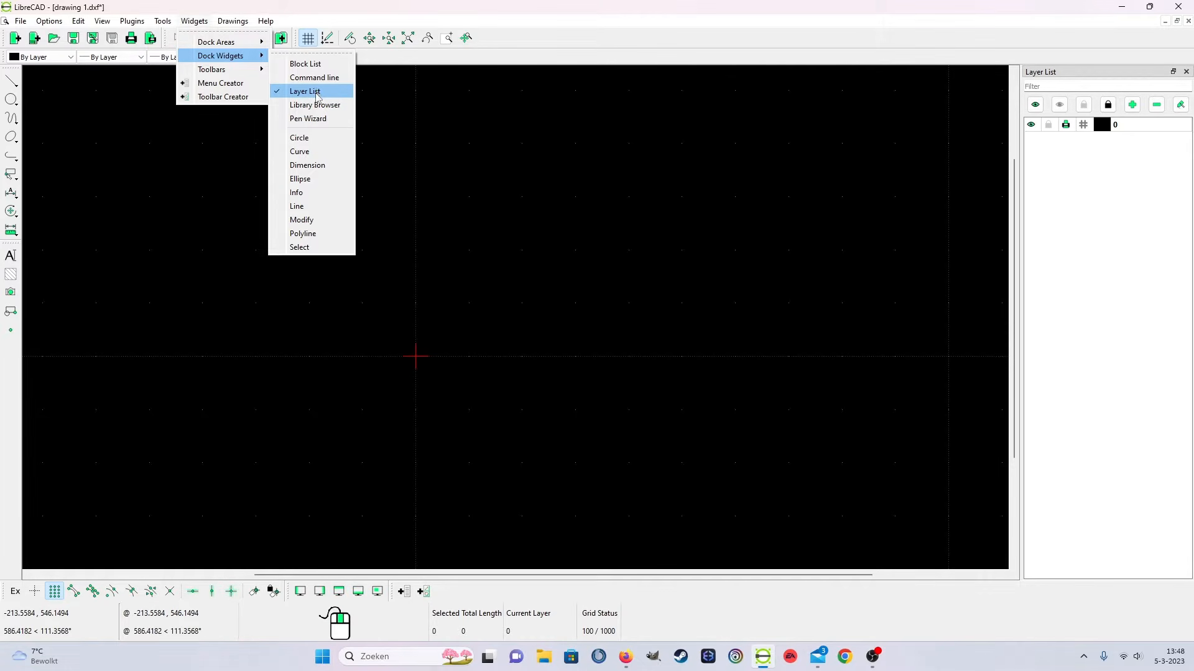
click(112, 237)
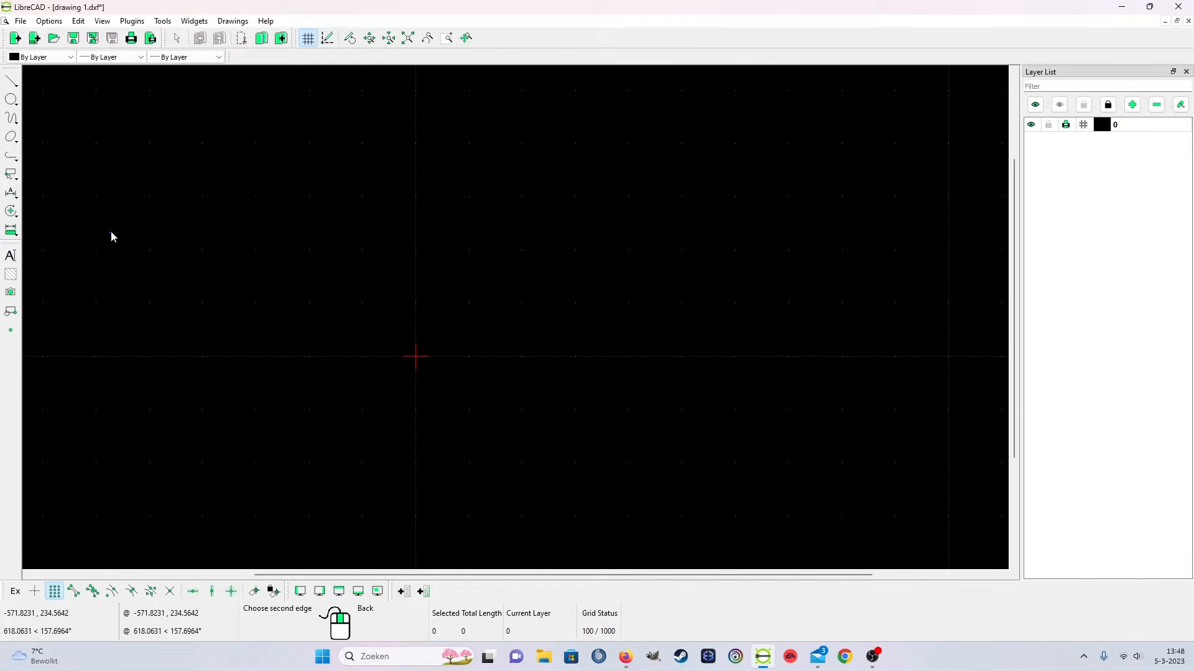
click(141, 432)
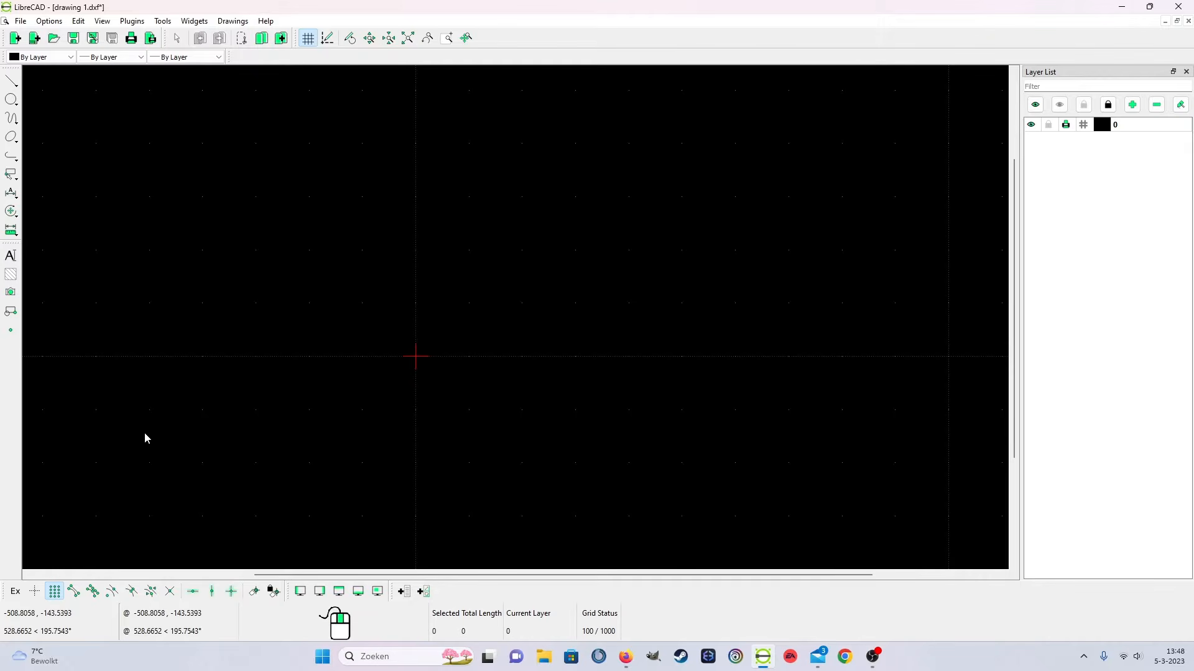
Examine how the grid spacing and the grid status change at different zoom levels around the drawing's origin
scroll(504, 367, down, 1)
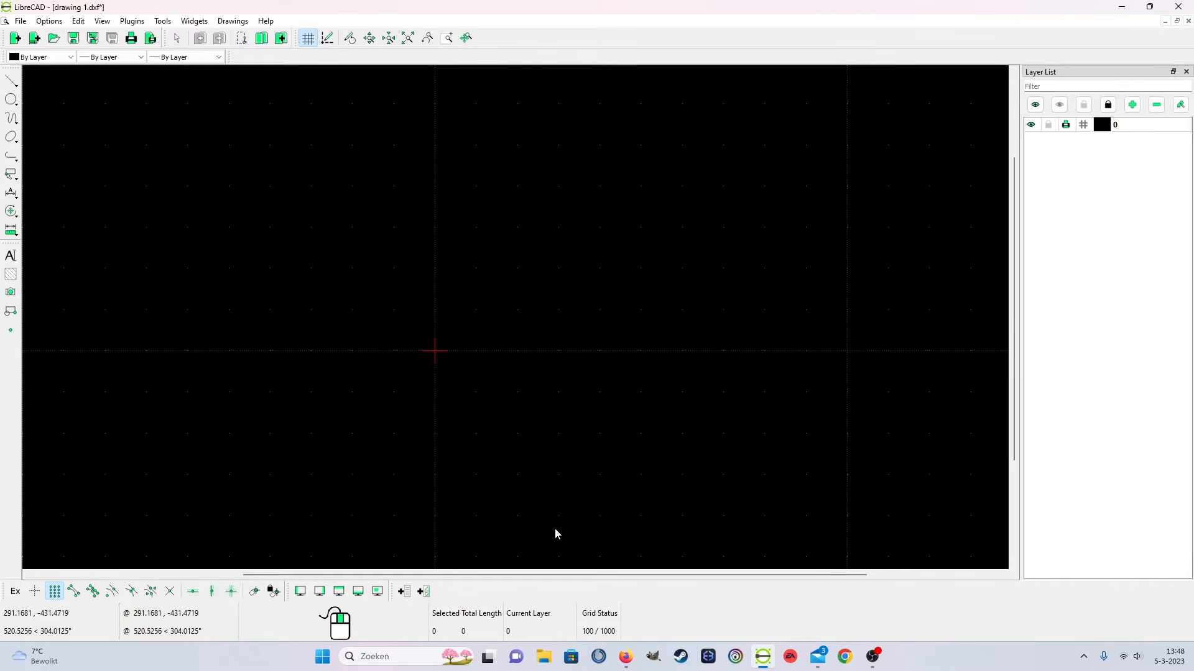
scroll(588, 429, down, 3)
scroll(549, 413, down, 4)
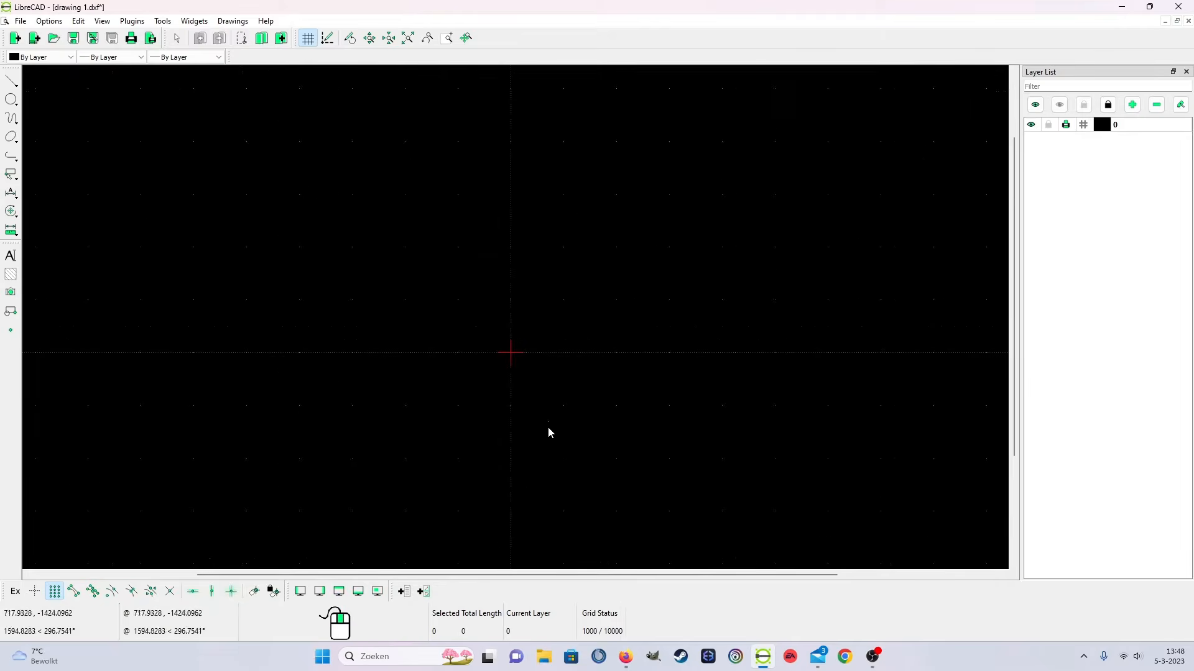
scroll(584, 341, down, 6)
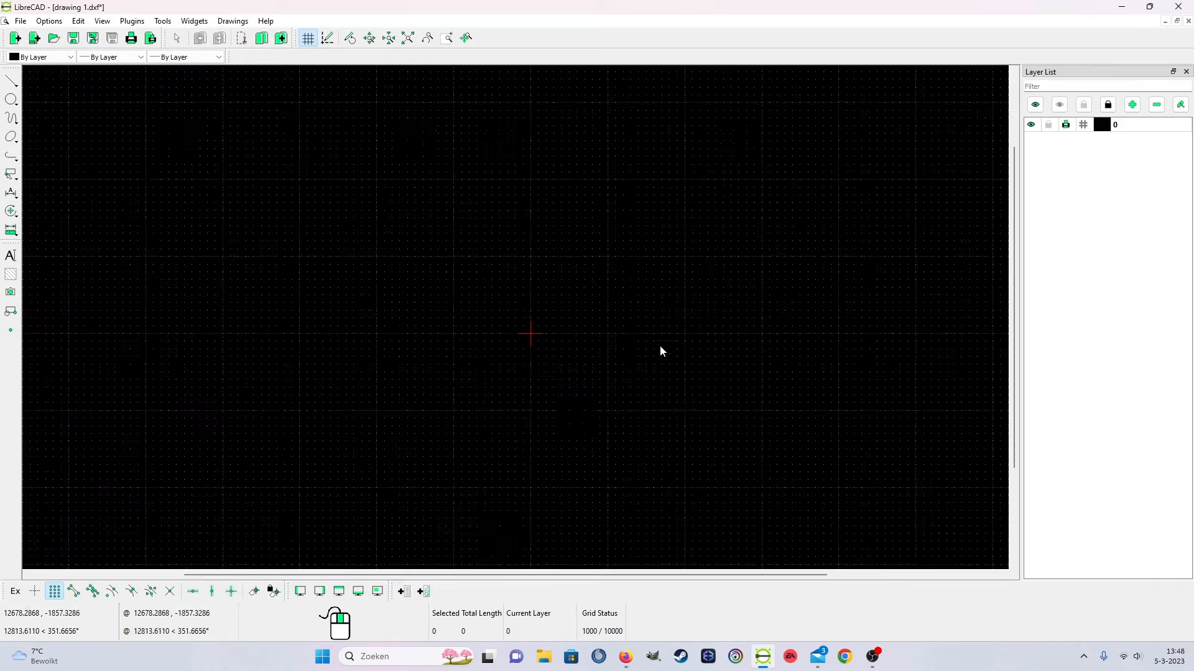
scroll(746, 350, up, 4)
scroll(258, 310, up, 5)
scroll(589, 341, up, 6)
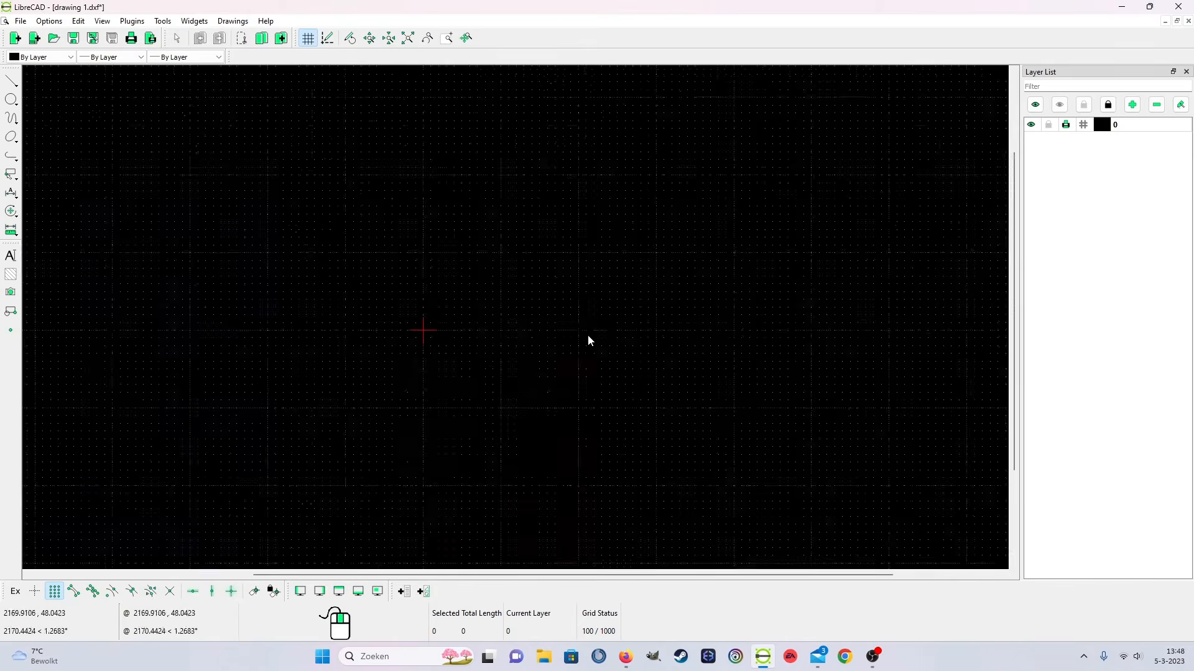
scroll(546, 289, up, 8)
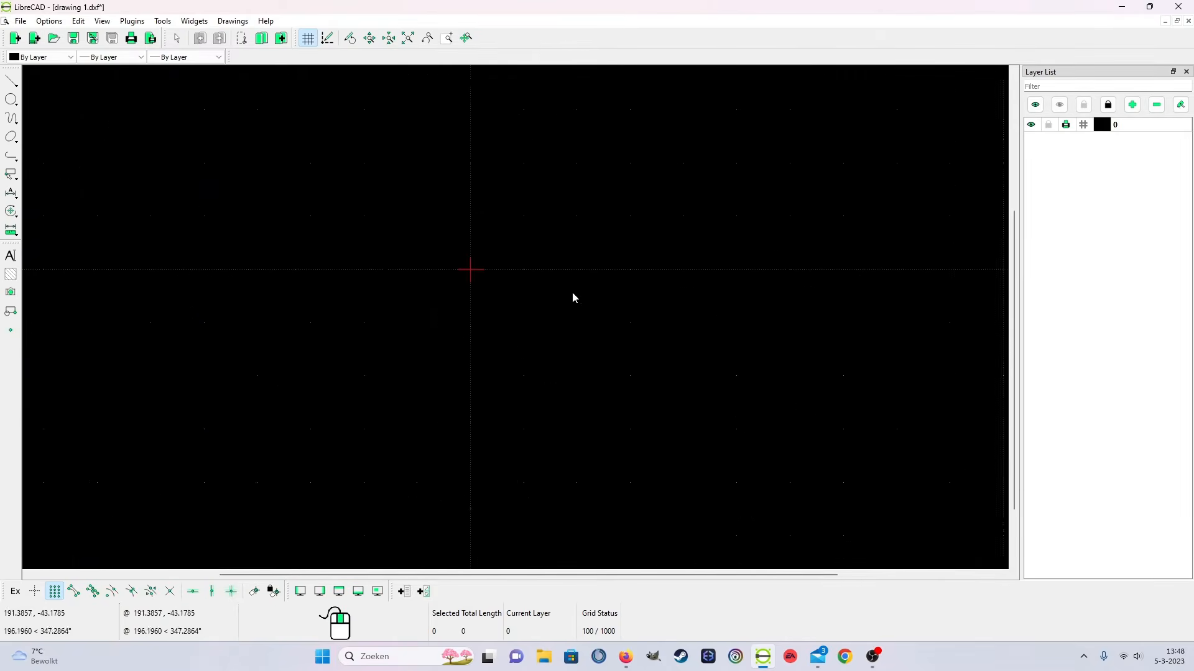
scroll(443, 304, up, 5)
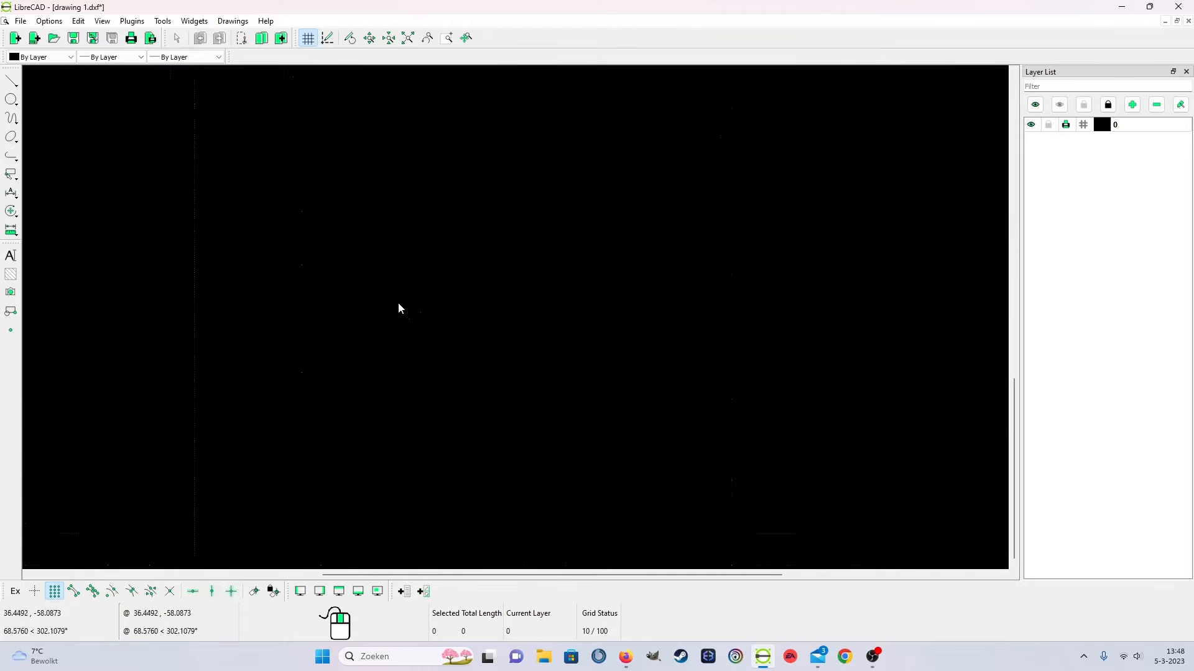
scroll(514, 326, down, 10)
scroll(471, 294, up, 12)
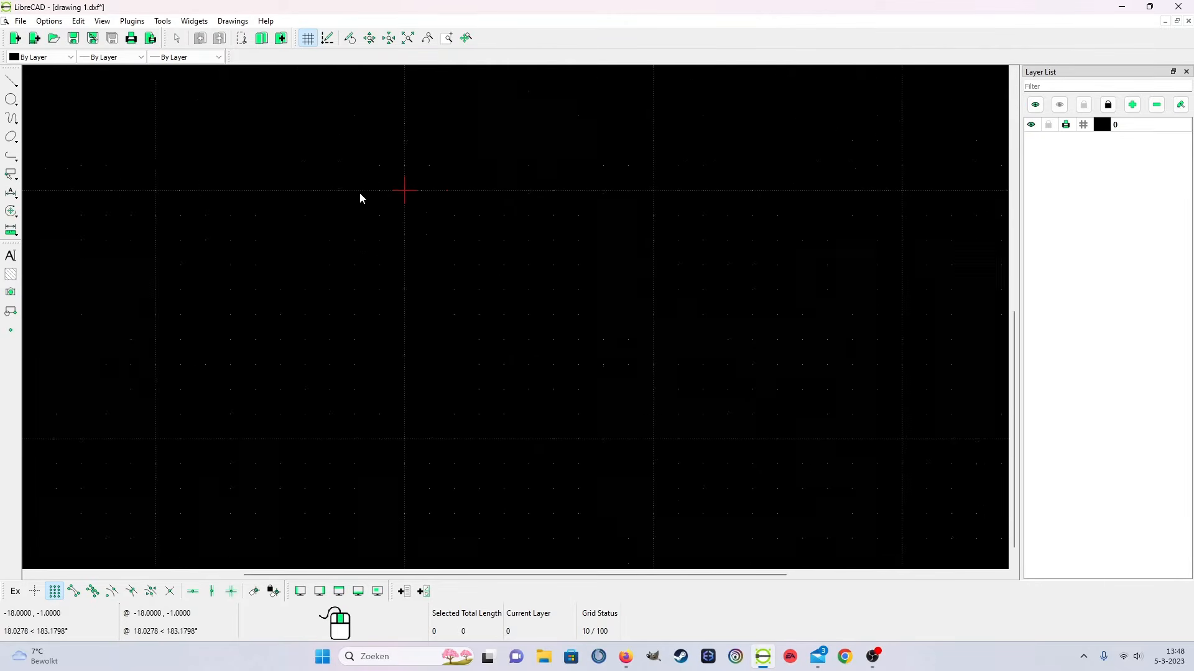
scroll(614, 266, down, 1)
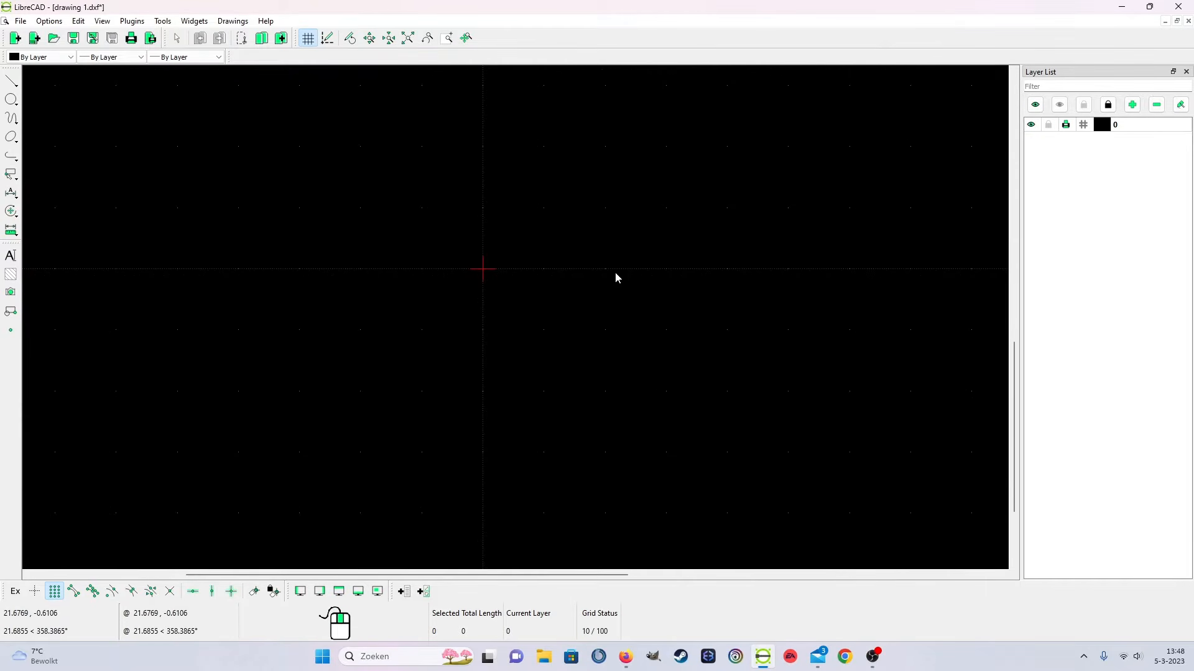
scroll(614, 272, up, 1)
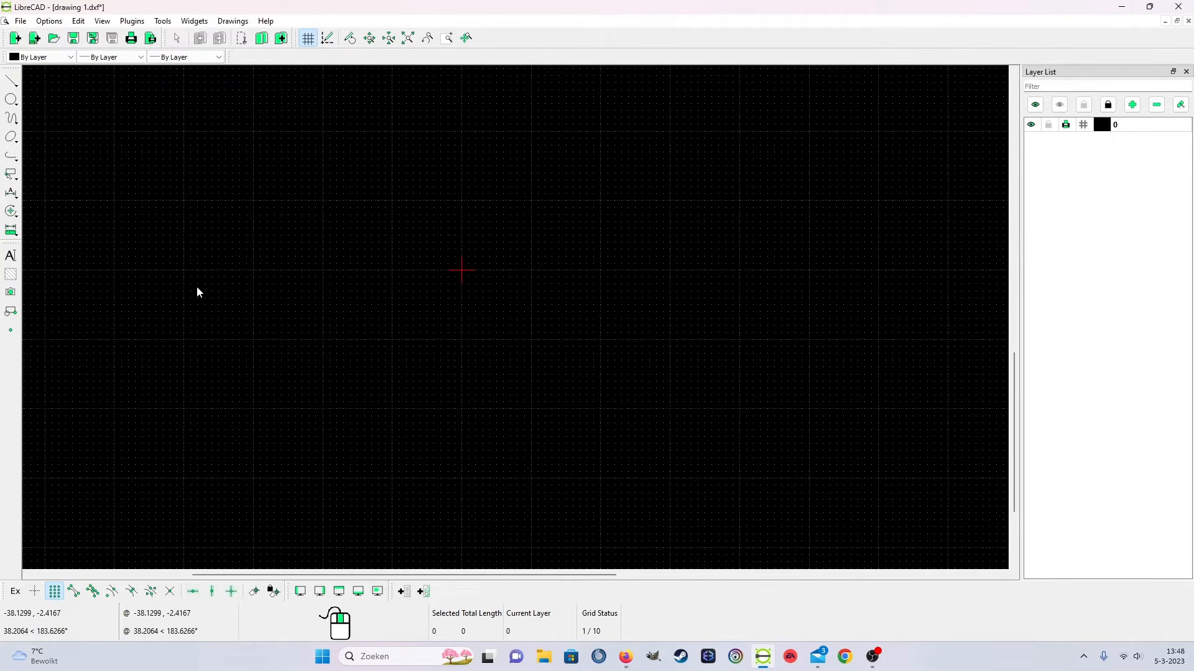
Open the current drawing's preferences and set the paper format to A4 in landscape orientation
click(51, 24)
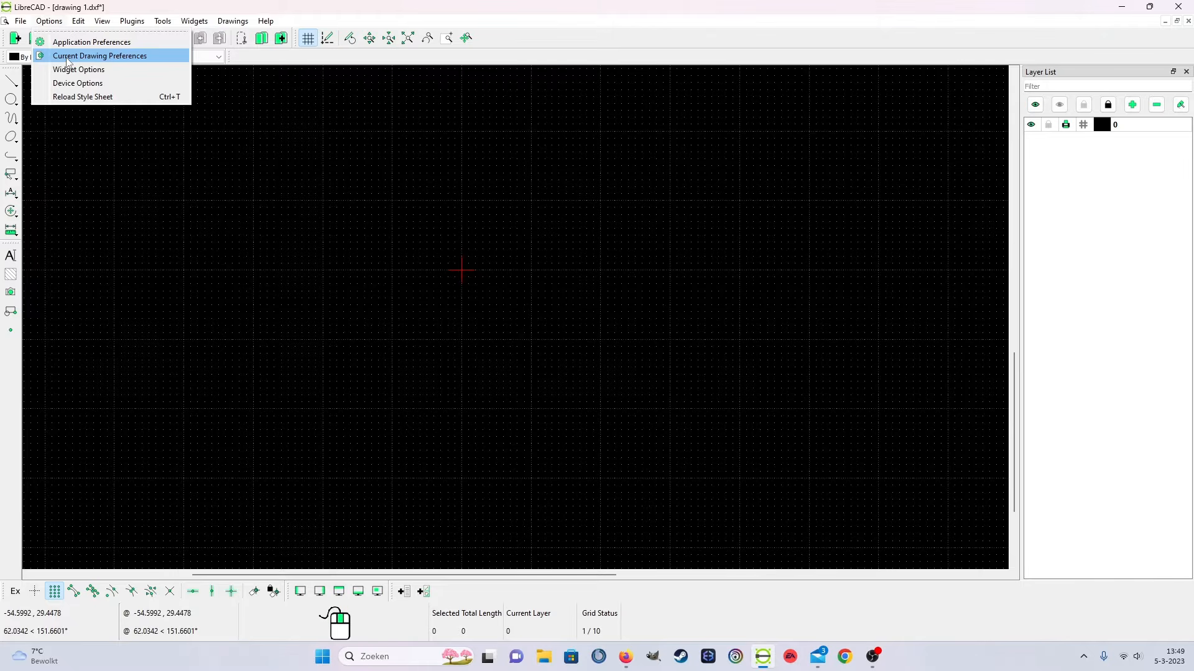
click(127, 58)
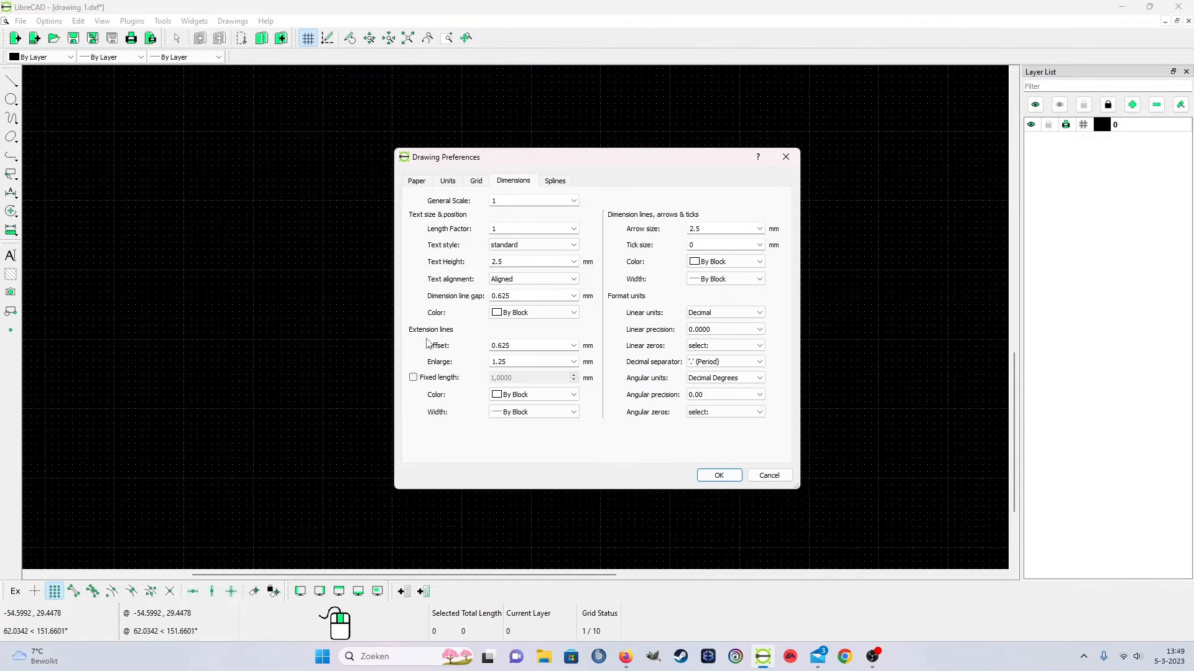
click(422, 181)
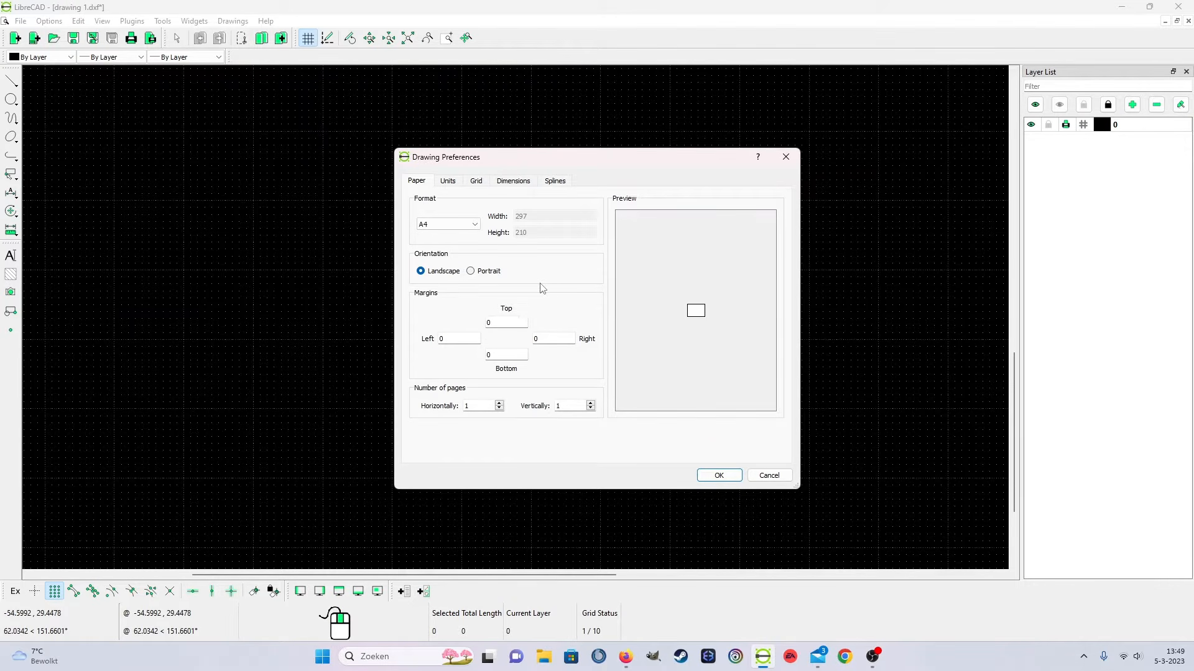
click(449, 224)
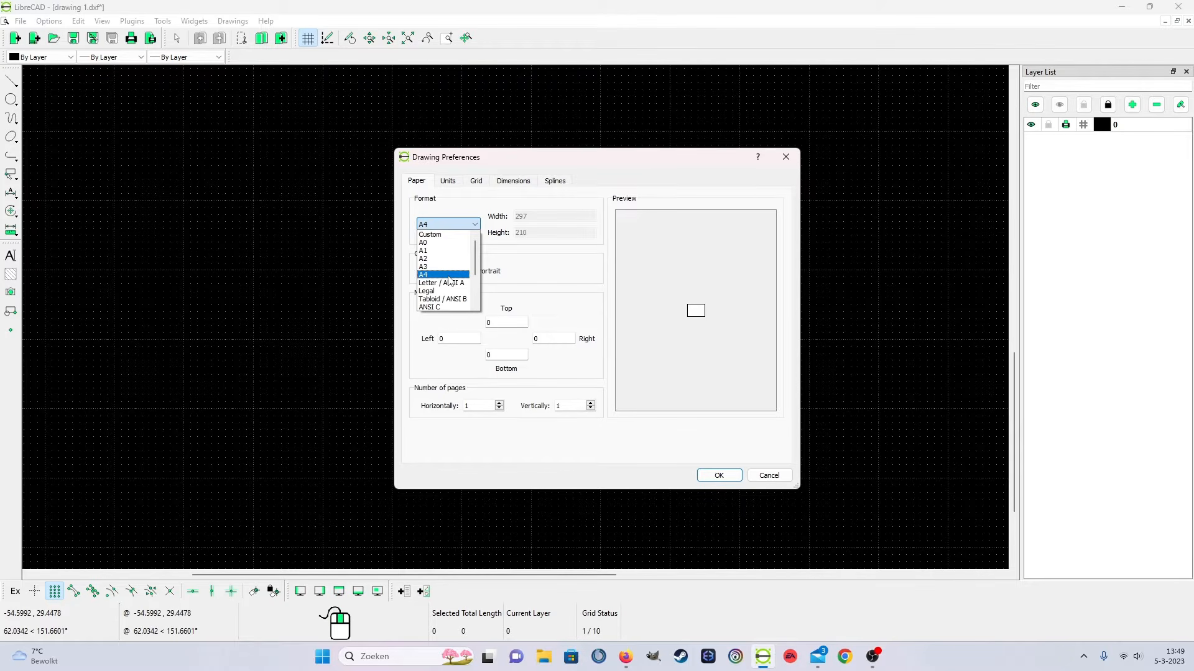
click(449, 275)
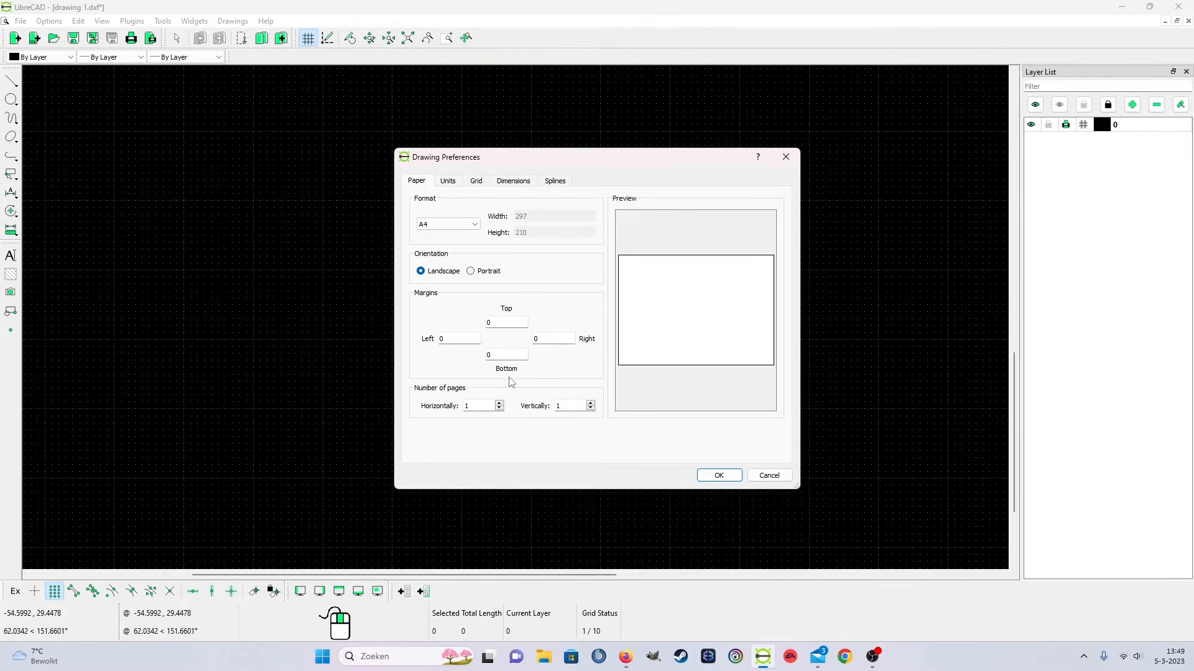
click(478, 269)
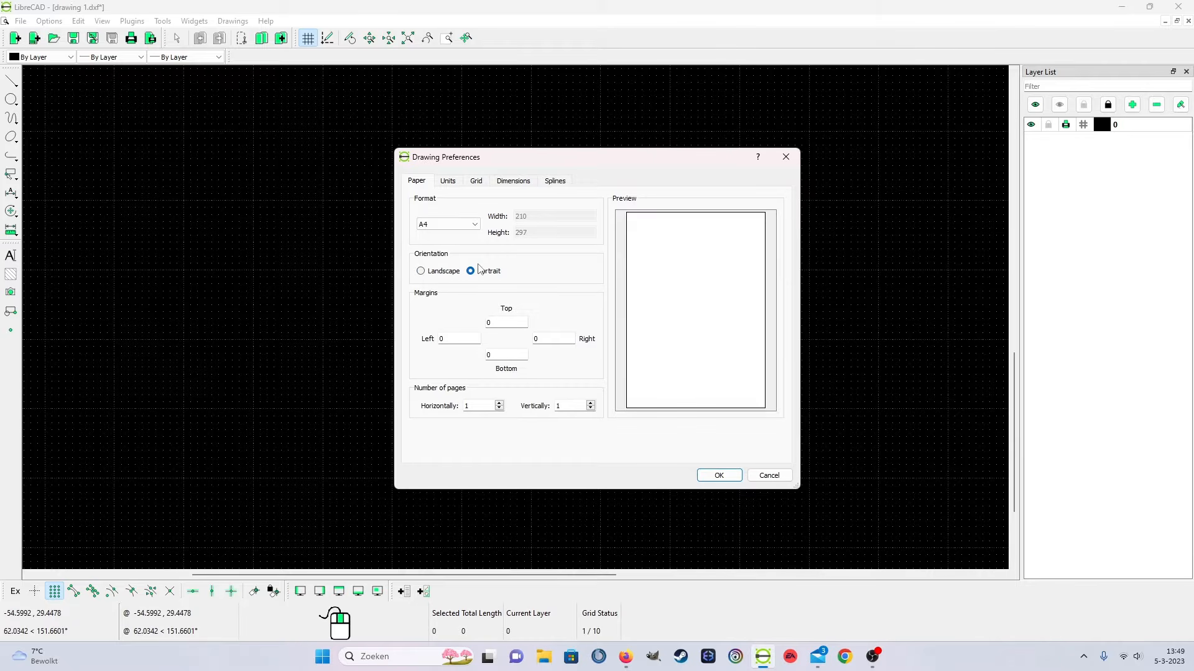
click(421, 271)
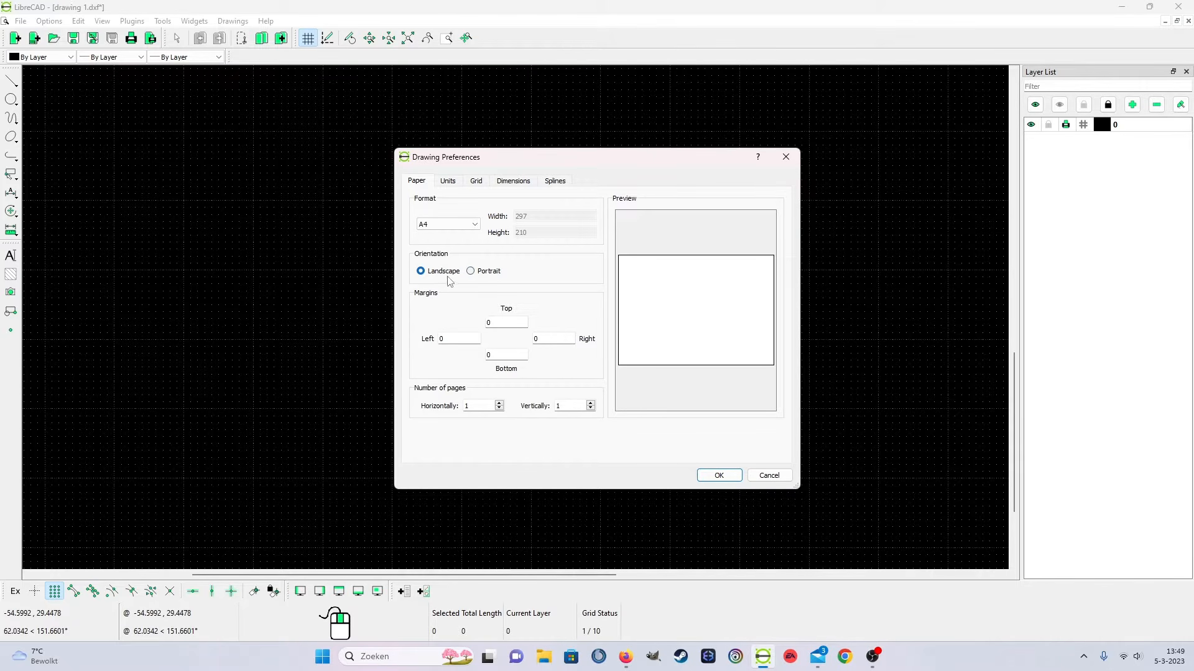
Set the drawing units' length precision to 0.00 and the angle precision to 0
click(449, 181)
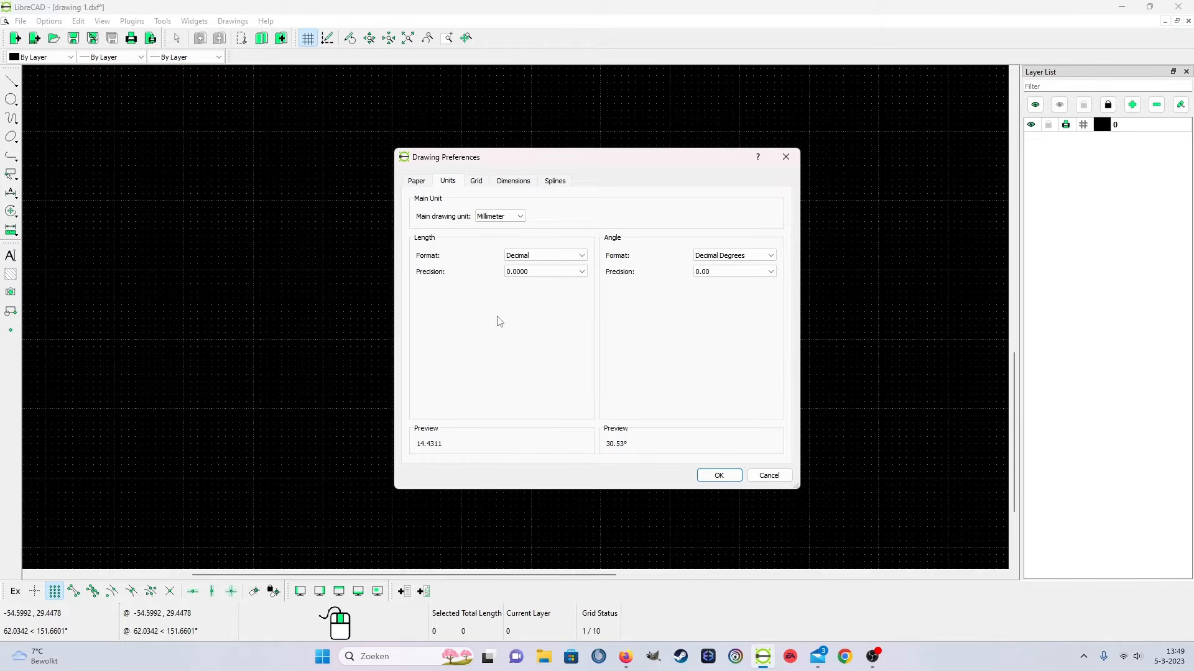
click(541, 272)
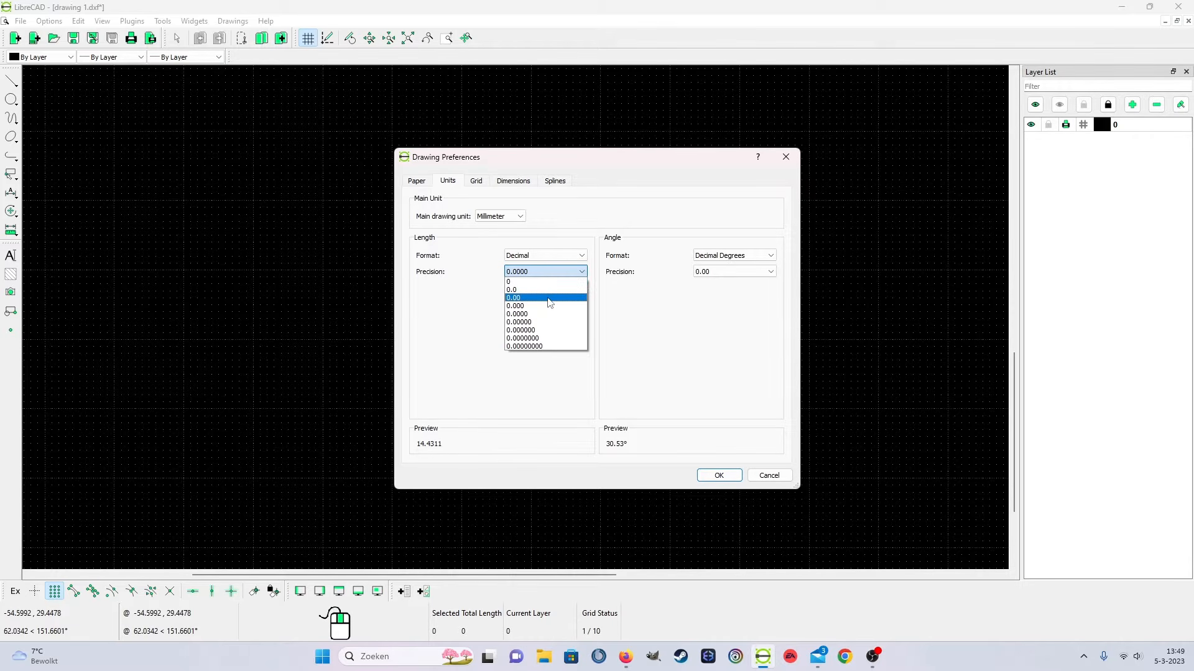
click(550, 299)
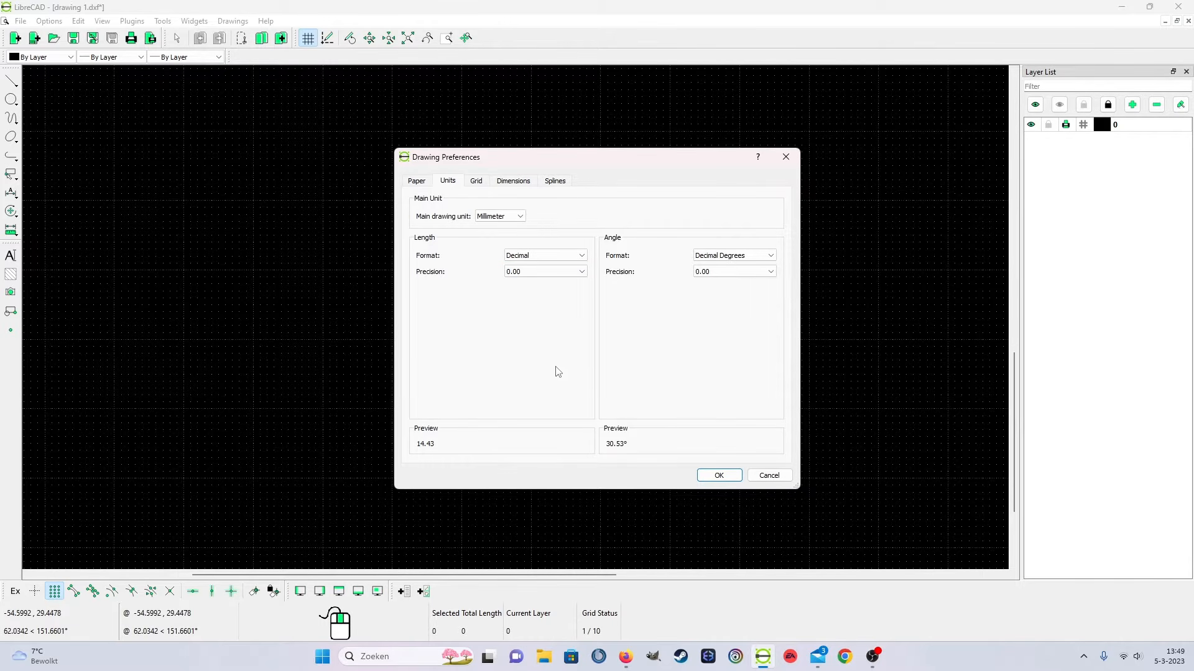
click(545, 273)
click(548, 309)
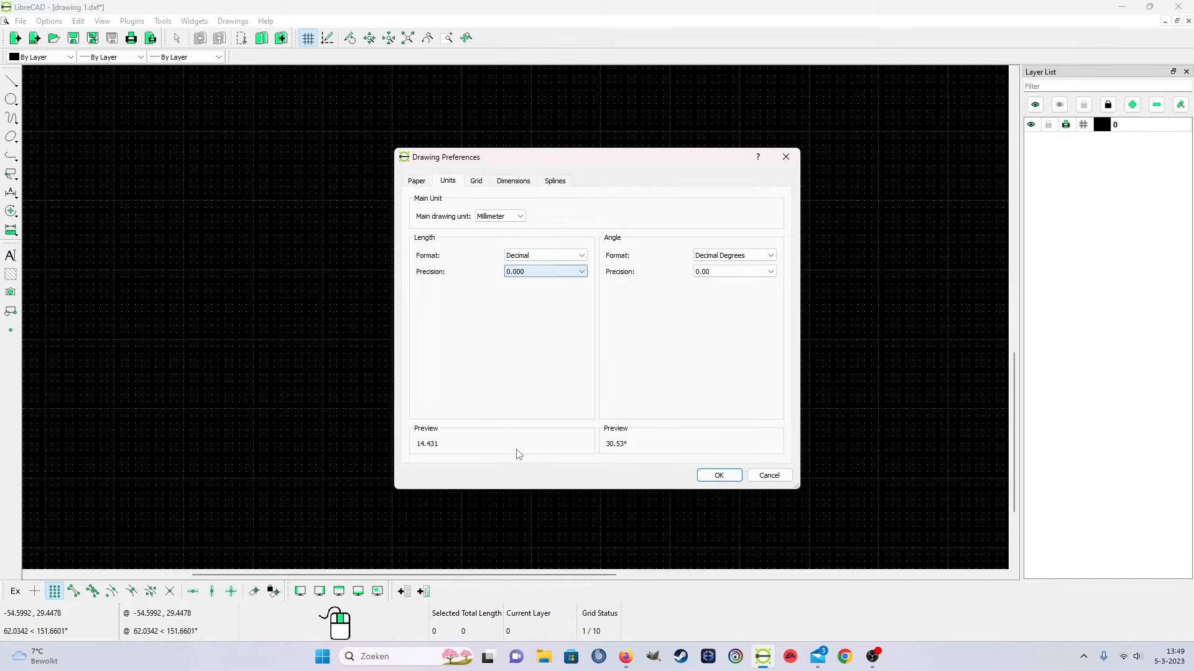
click(543, 274)
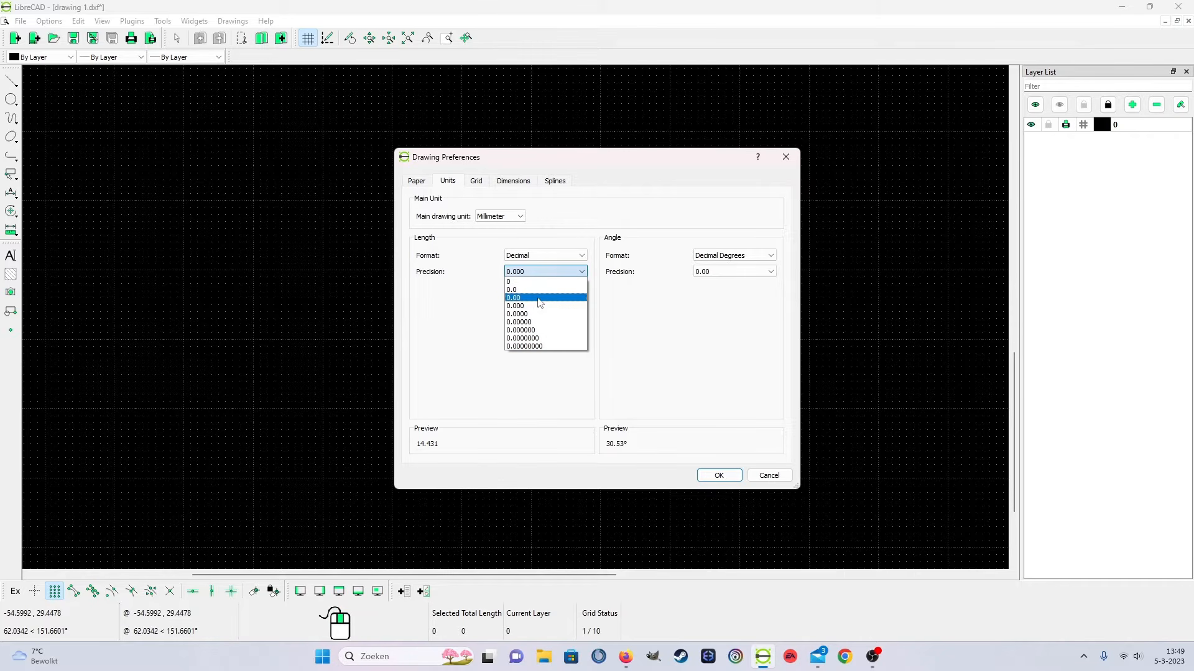
click(538, 298)
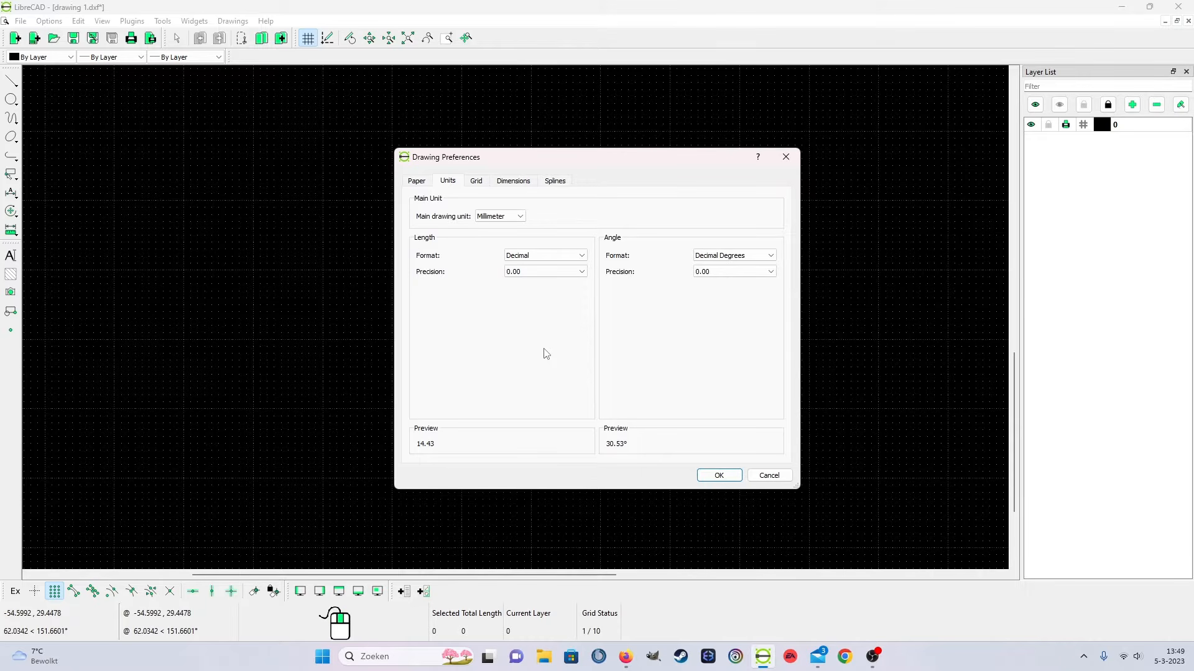
click(731, 274)
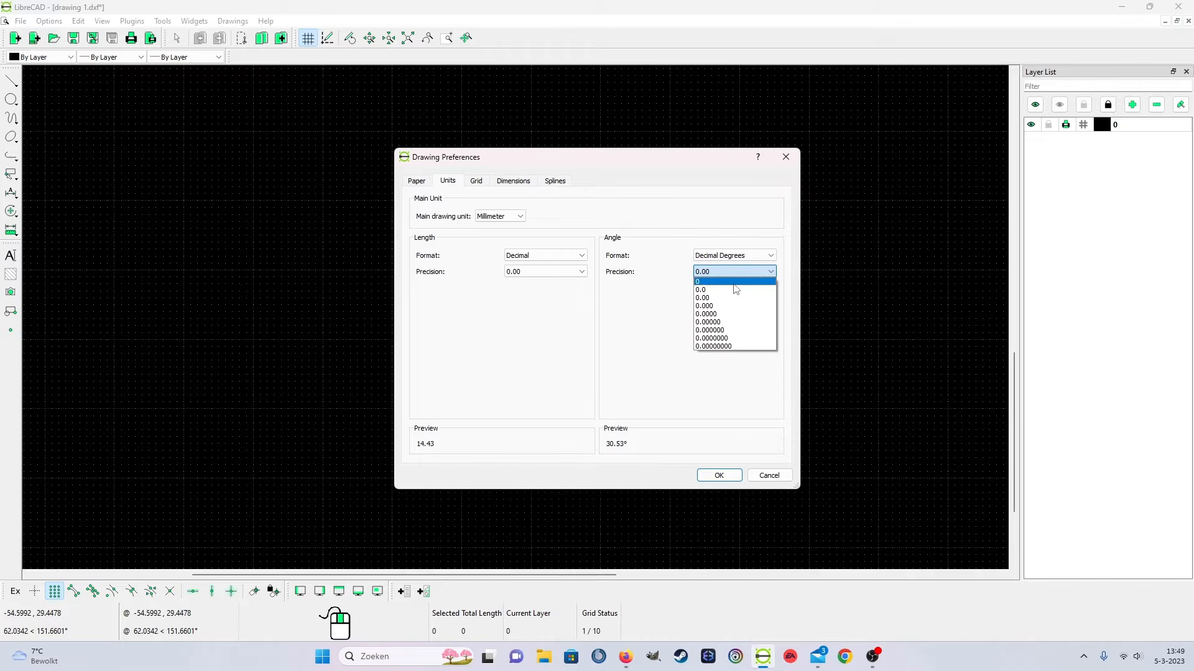
click(749, 282)
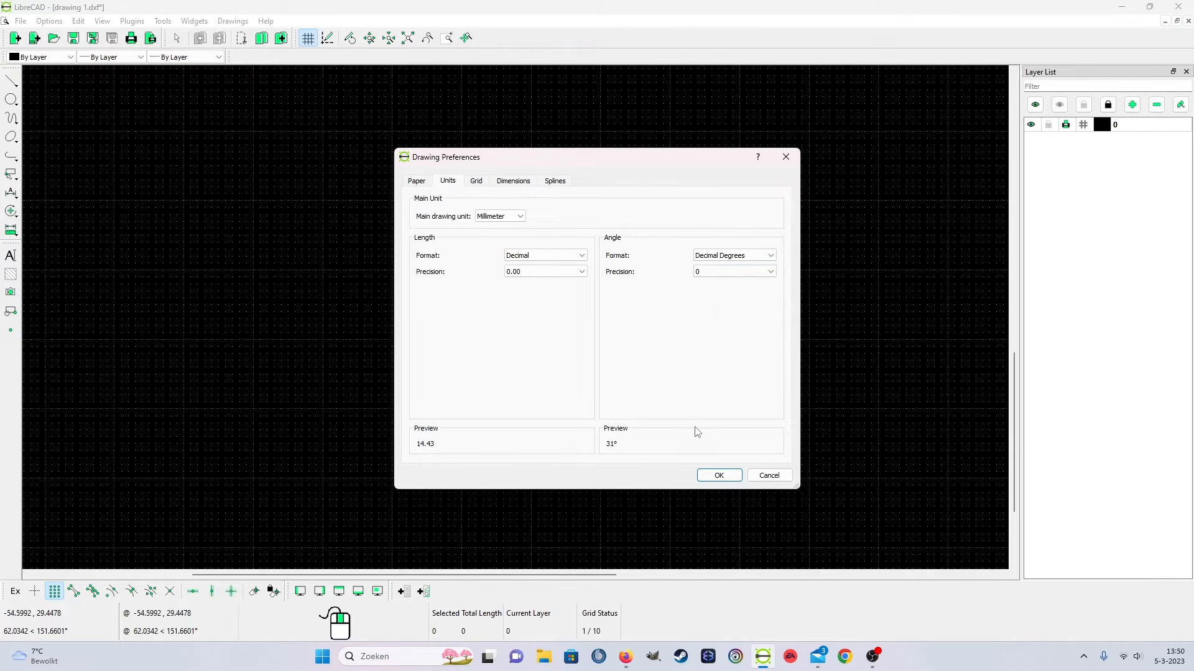
Review the grid settings, set the dimensions' linear precision to 0.00 and angular precision to 0, and apply the preferences
click(478, 183)
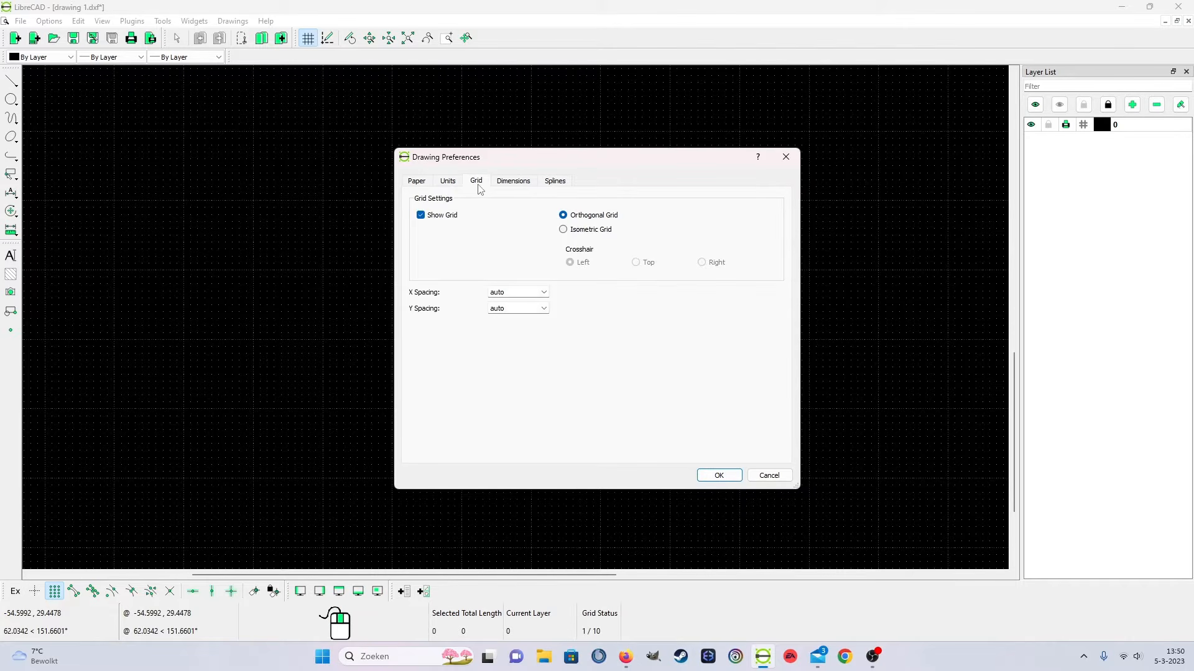
click(512, 182)
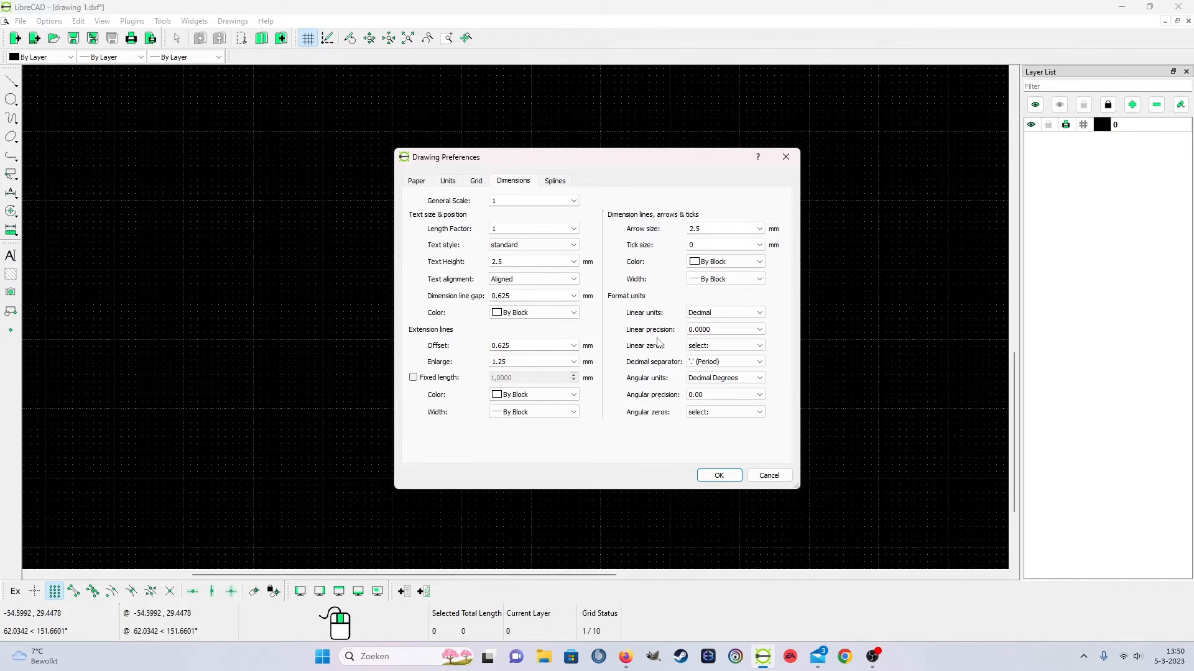
click(760, 330)
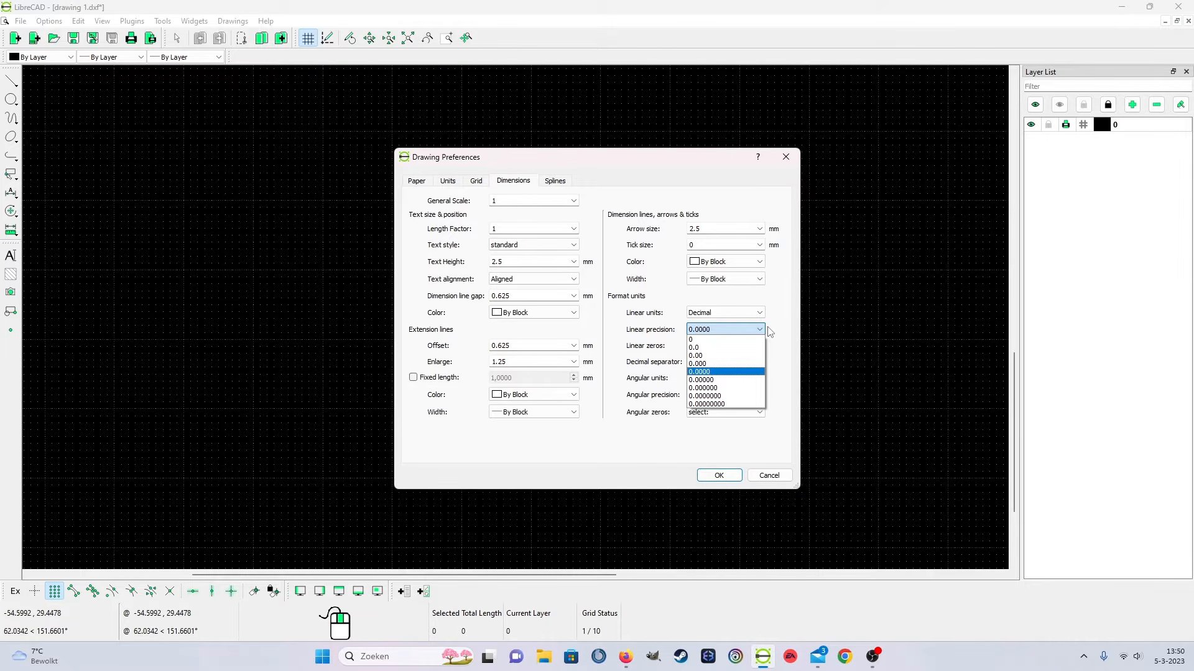
click(740, 357)
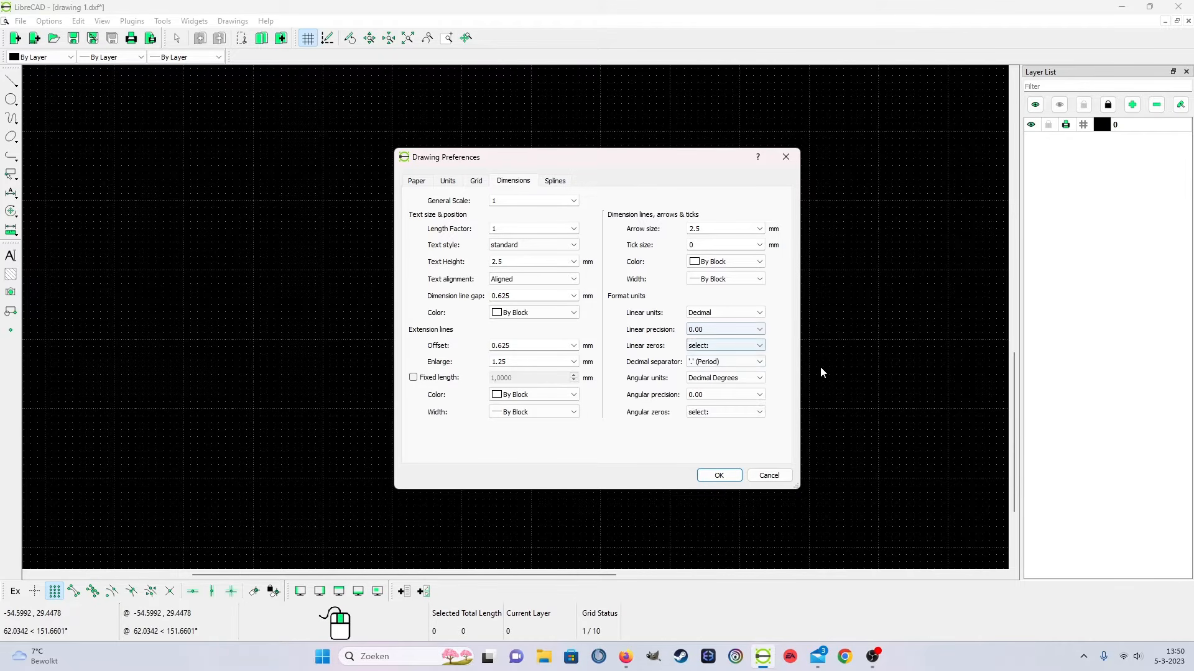
click(737, 391)
click(715, 401)
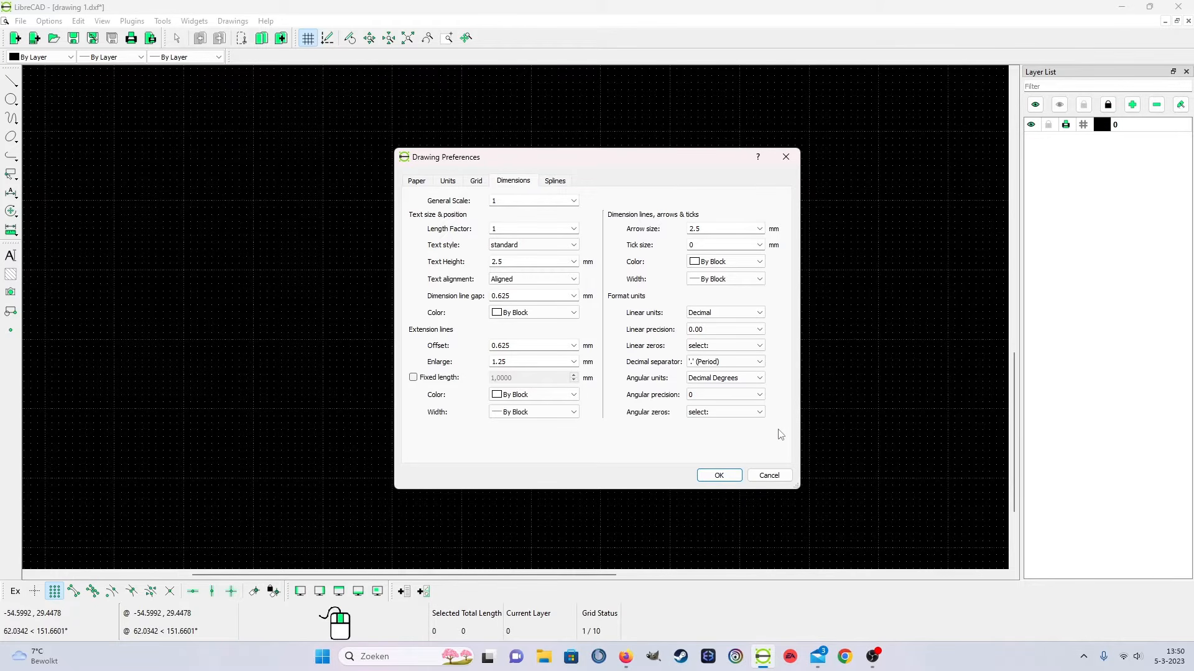
click(719, 475)
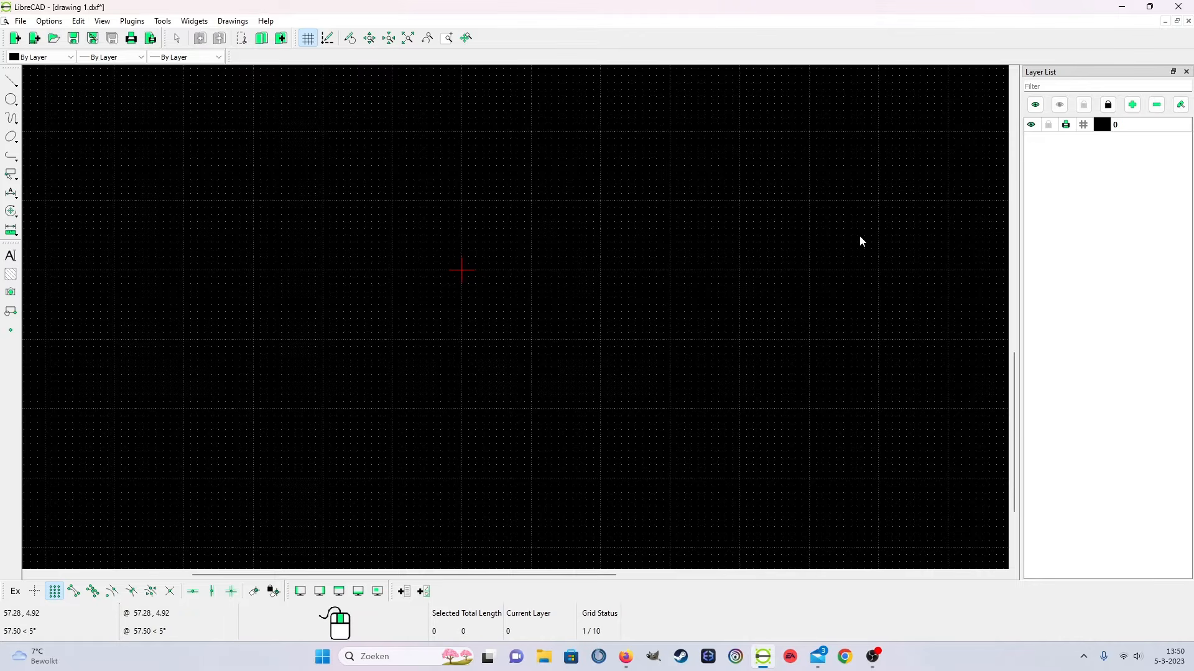
Set the default pen width of layer 0 to 0.50mm (ISO)
scroll(606, 243, up, 10)
scroll(595, 243, up, 1)
click(1181, 104)
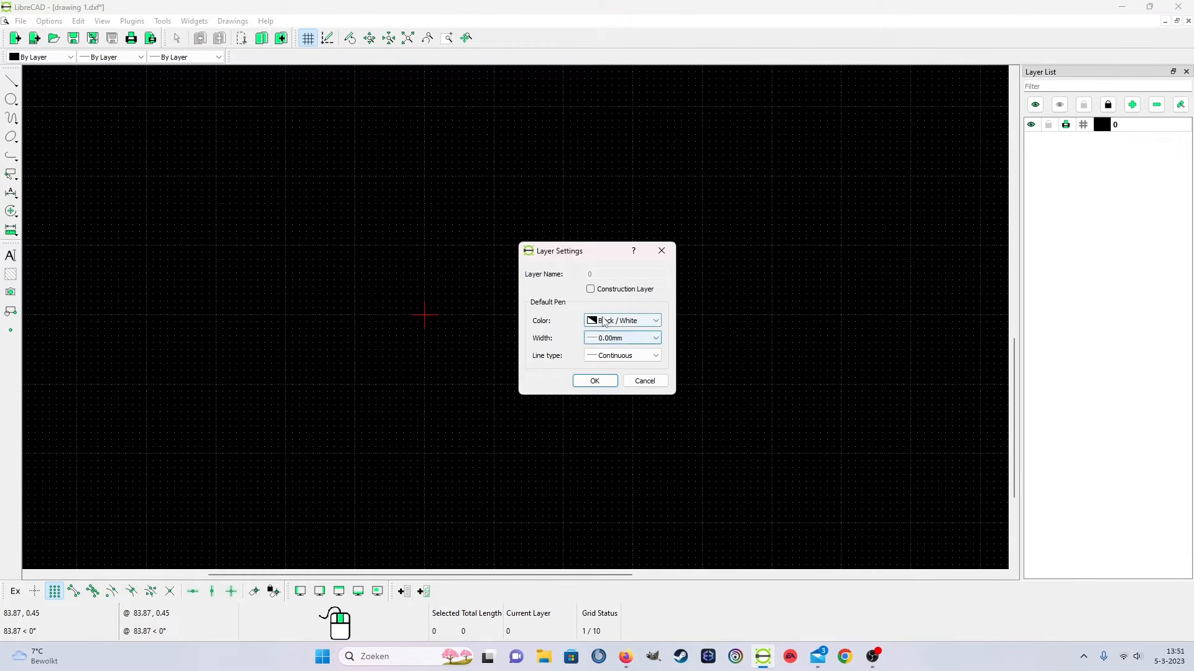
click(613, 338)
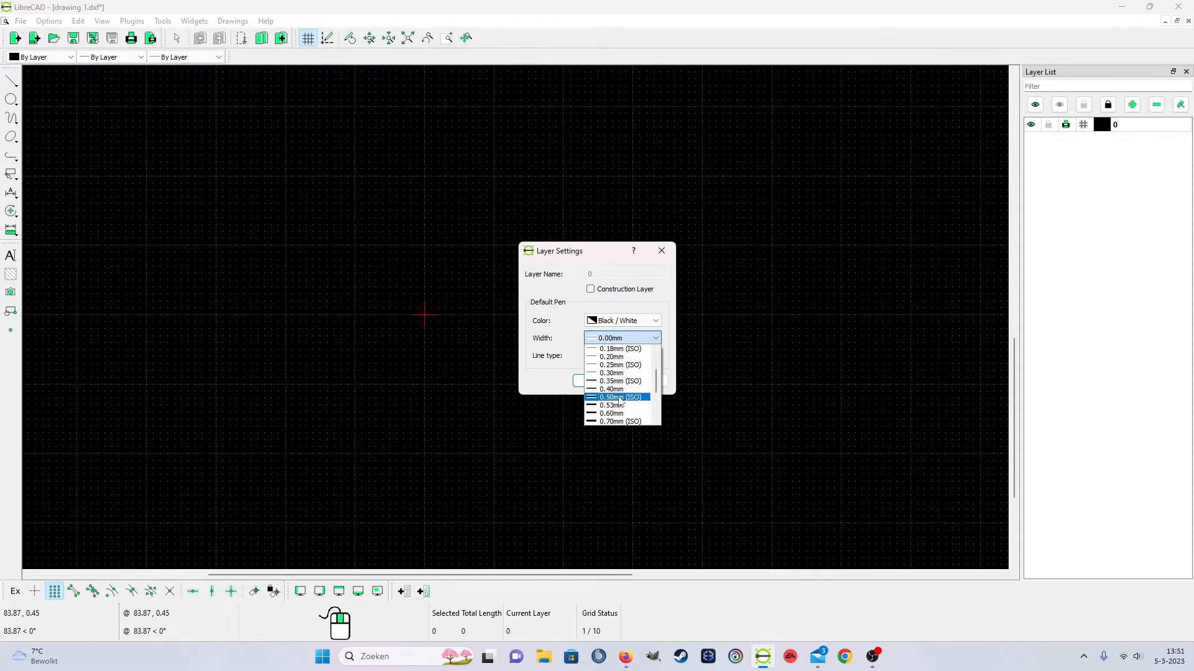
click(613, 396)
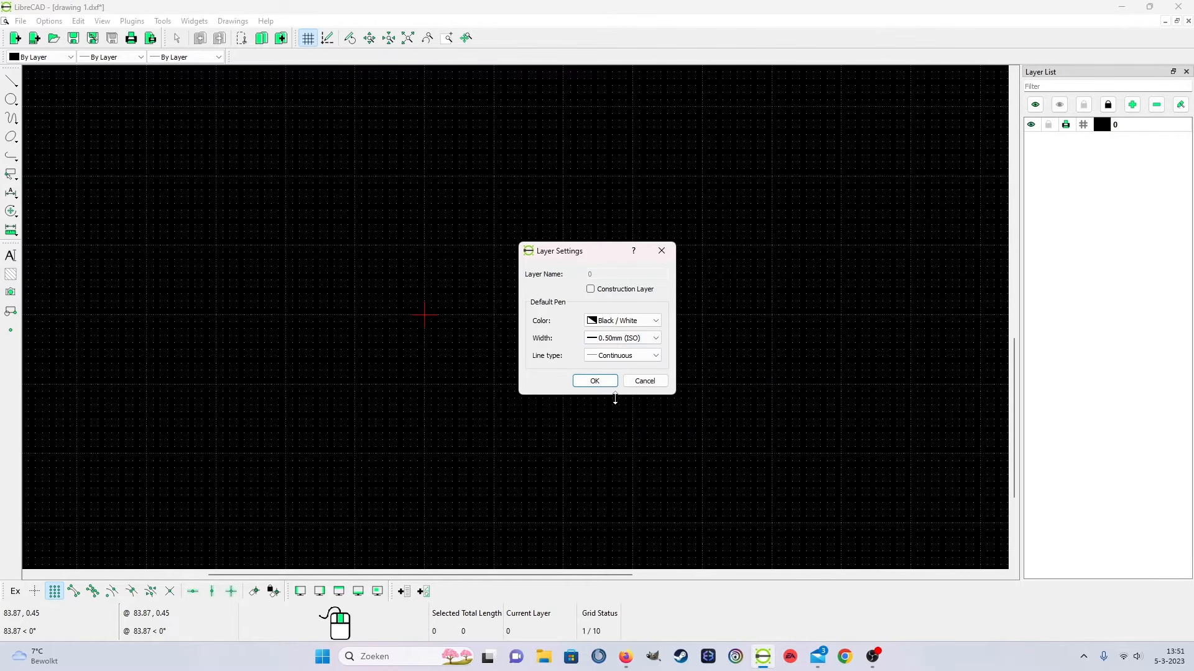
click(593, 381)
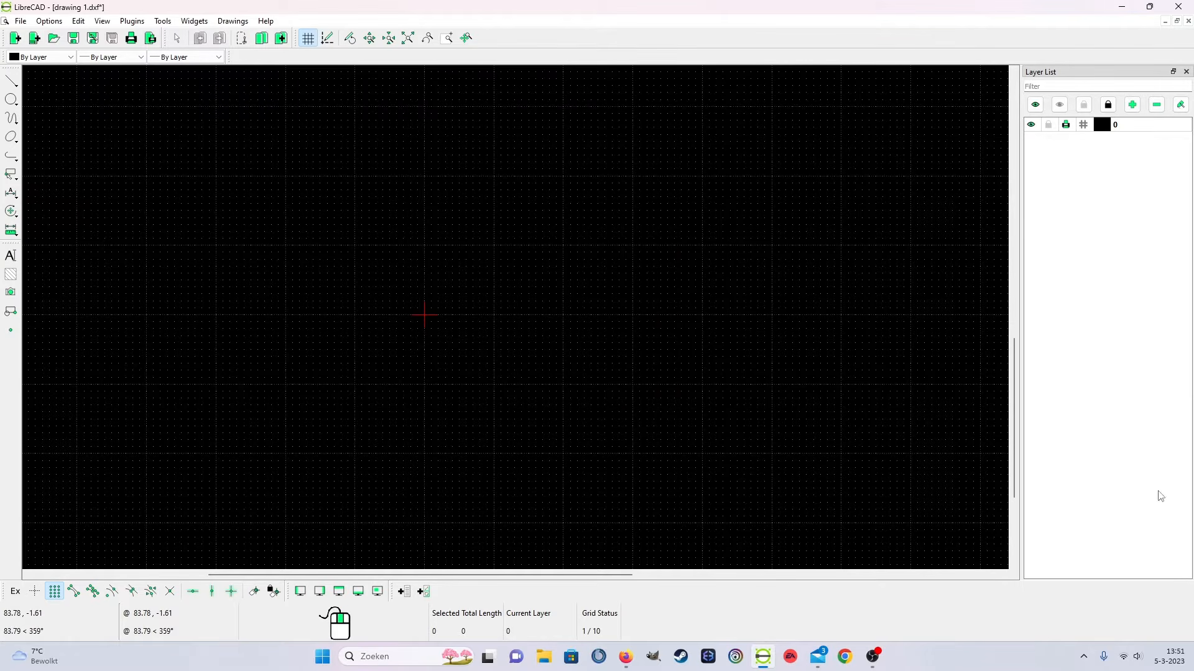
Add a layer named "centerline" with a 0.05mm pen width and the Center line type
click(1132, 104)
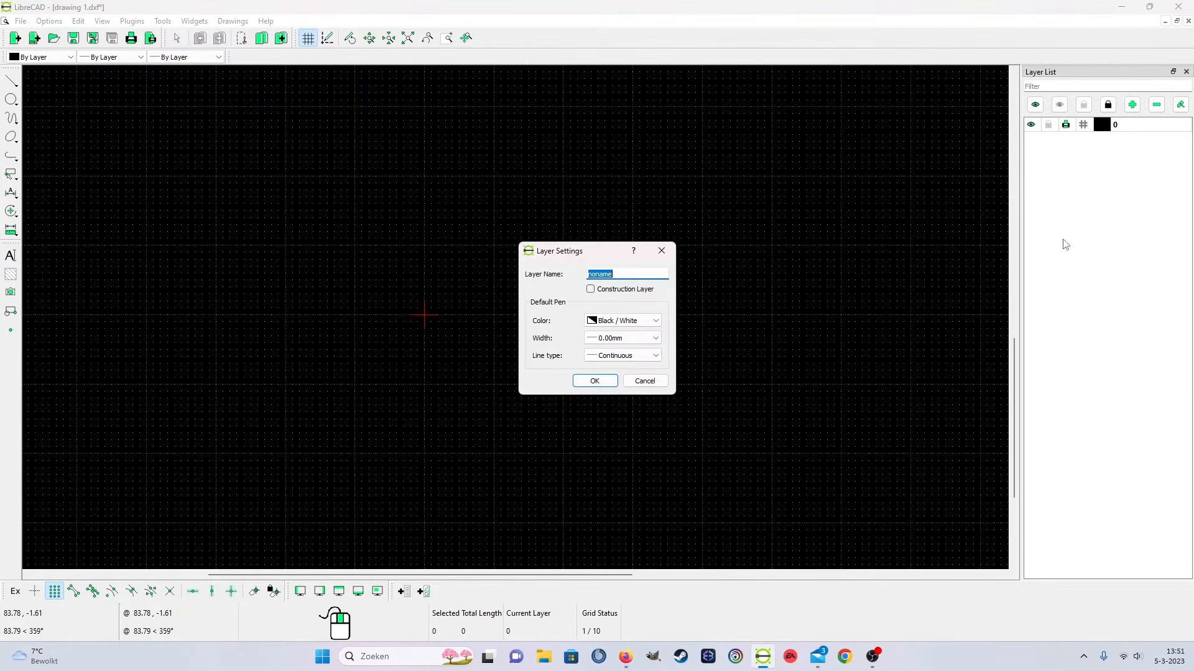
click(620, 339)
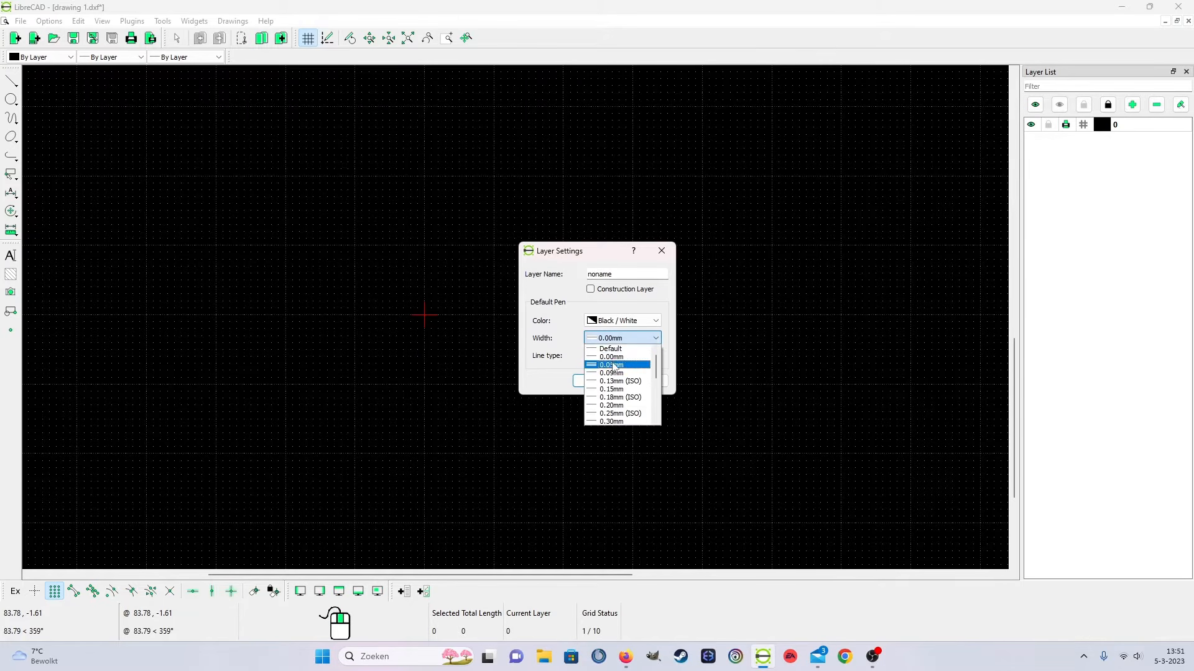
click(613, 367)
click(622, 355)
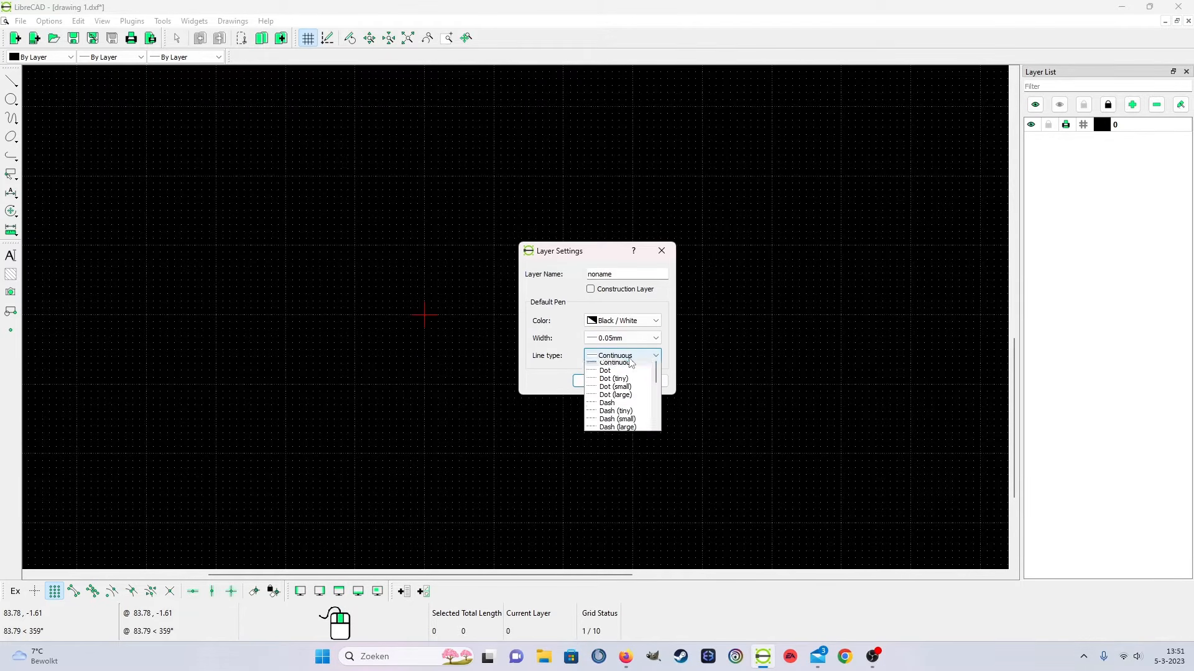
scroll(621, 392, down, 4)
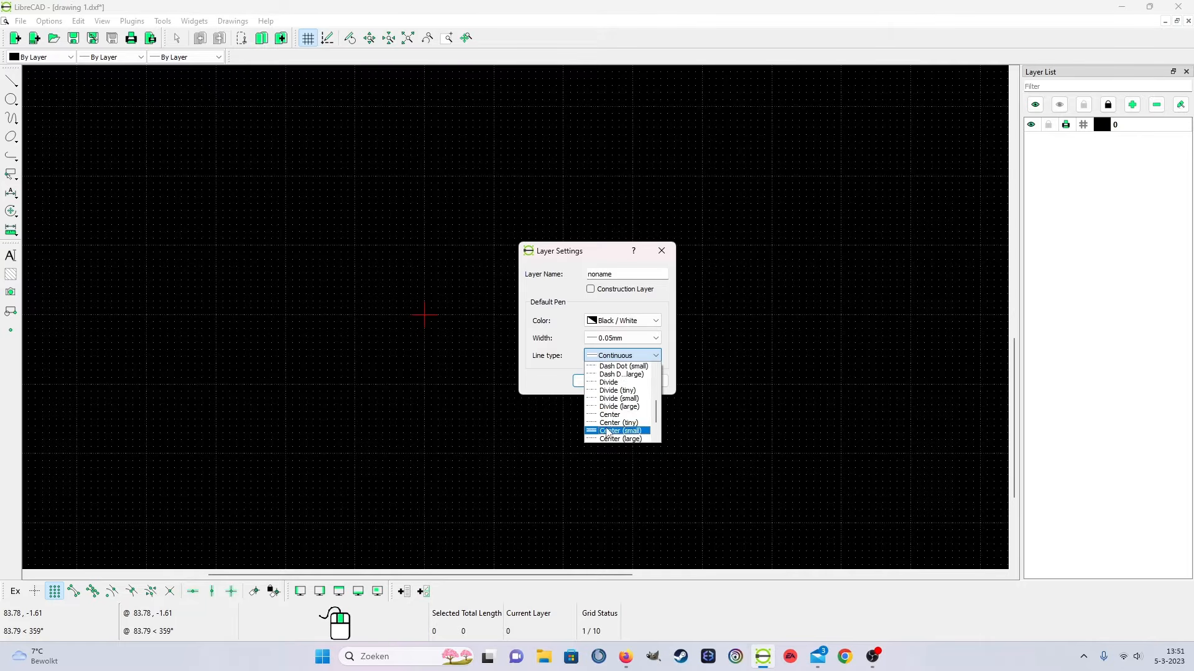
click(613, 416)
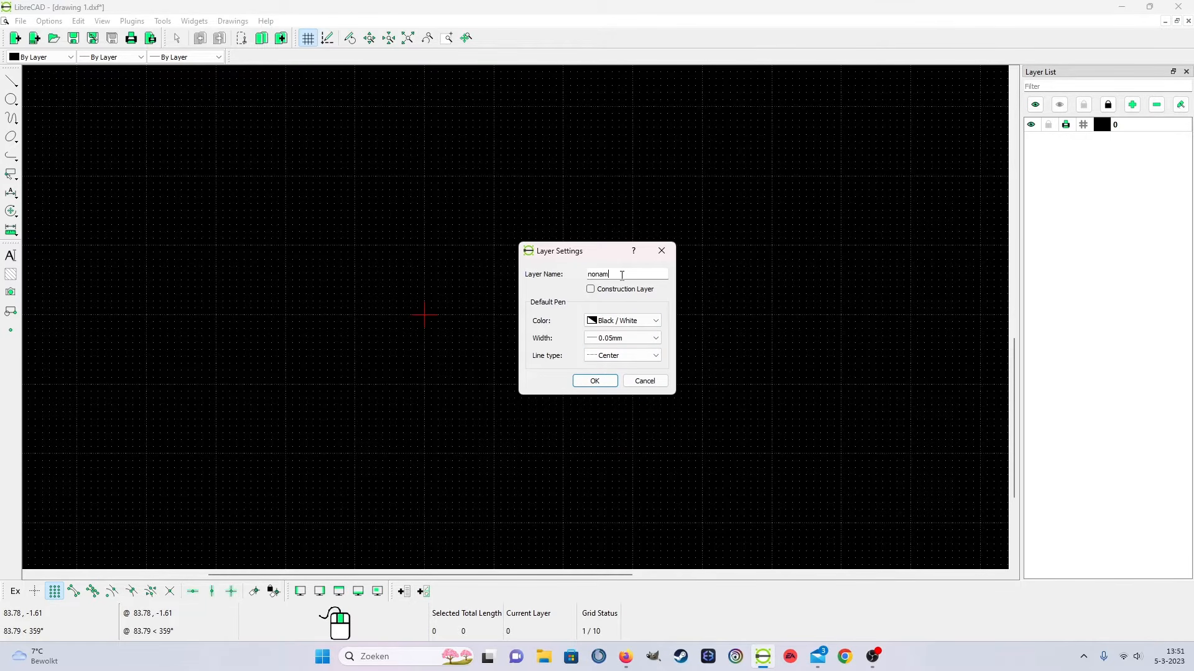
key(BackSpace)
key(BackSpace)
key(BackSpace)
key(BackSpace)
text(centerline)
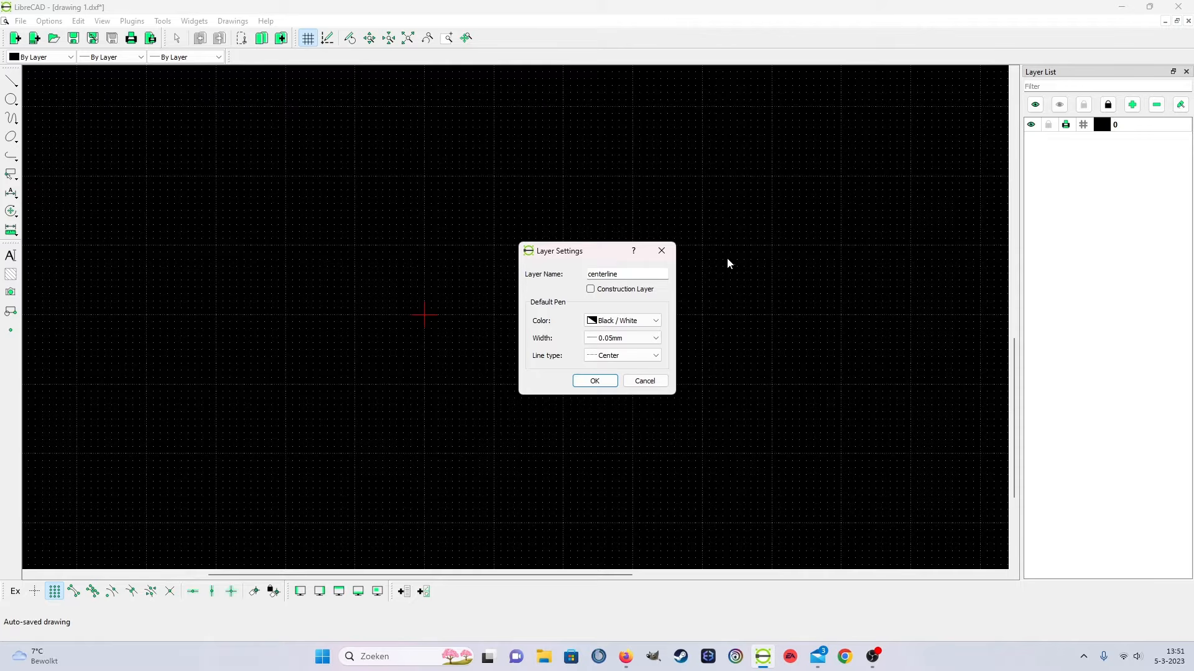
click(596, 381)
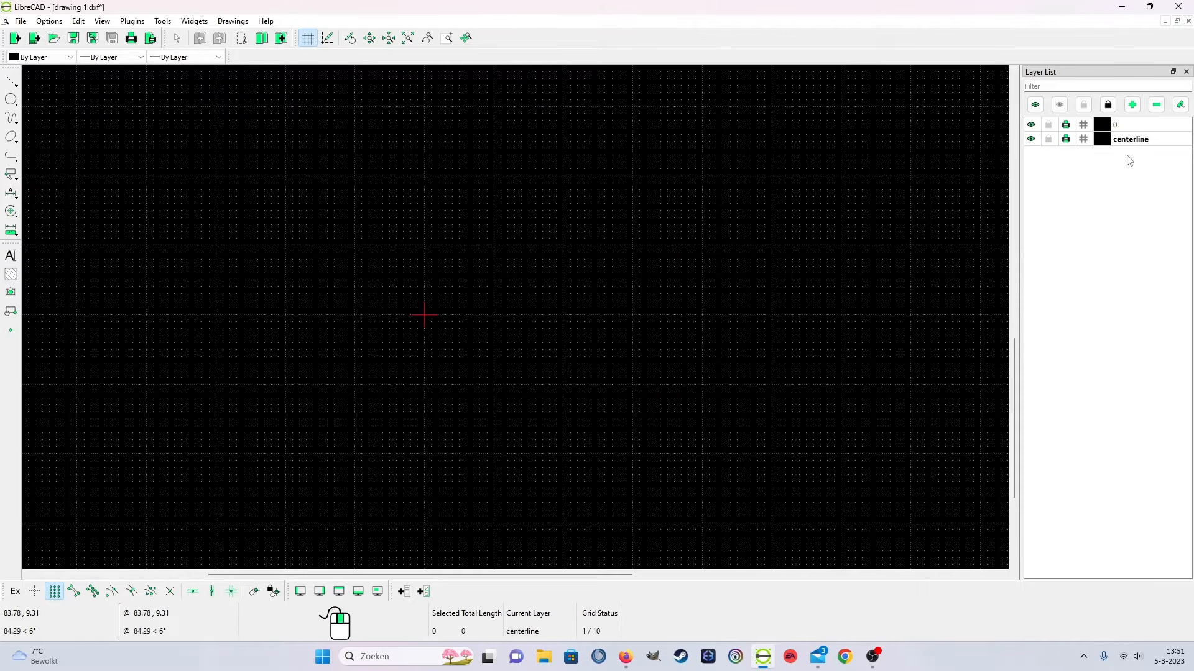
Add a layer named "measerment" with a 0.05mm pen width and the Continuous line type
click(1132, 104)
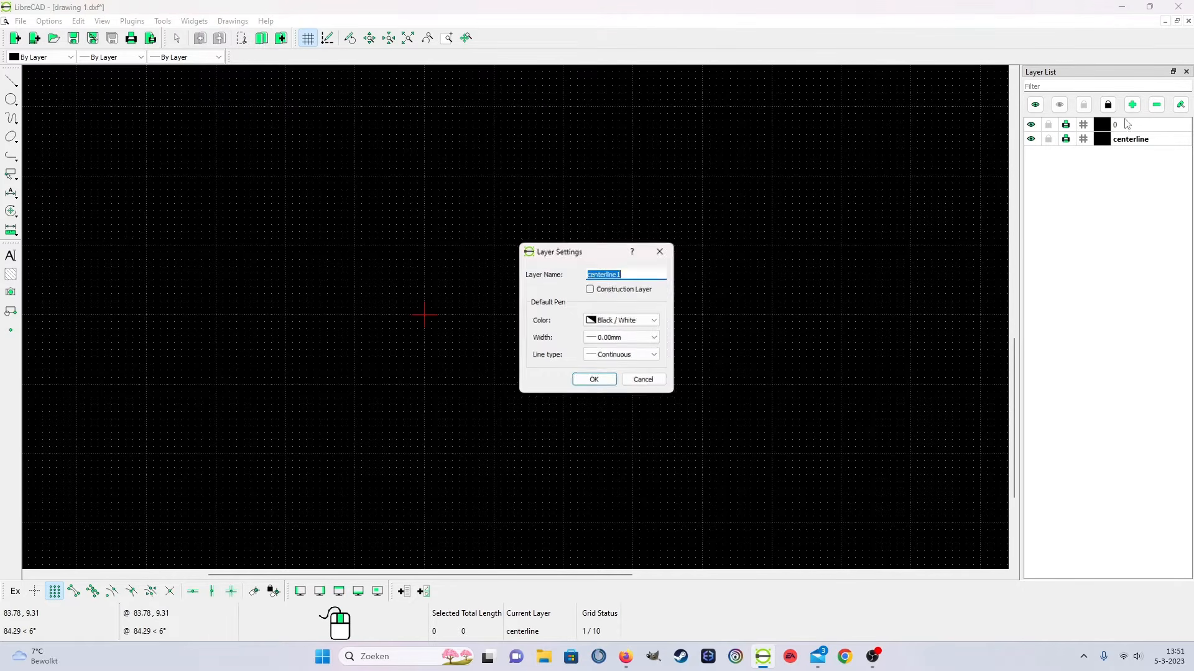
key(BackSpace)
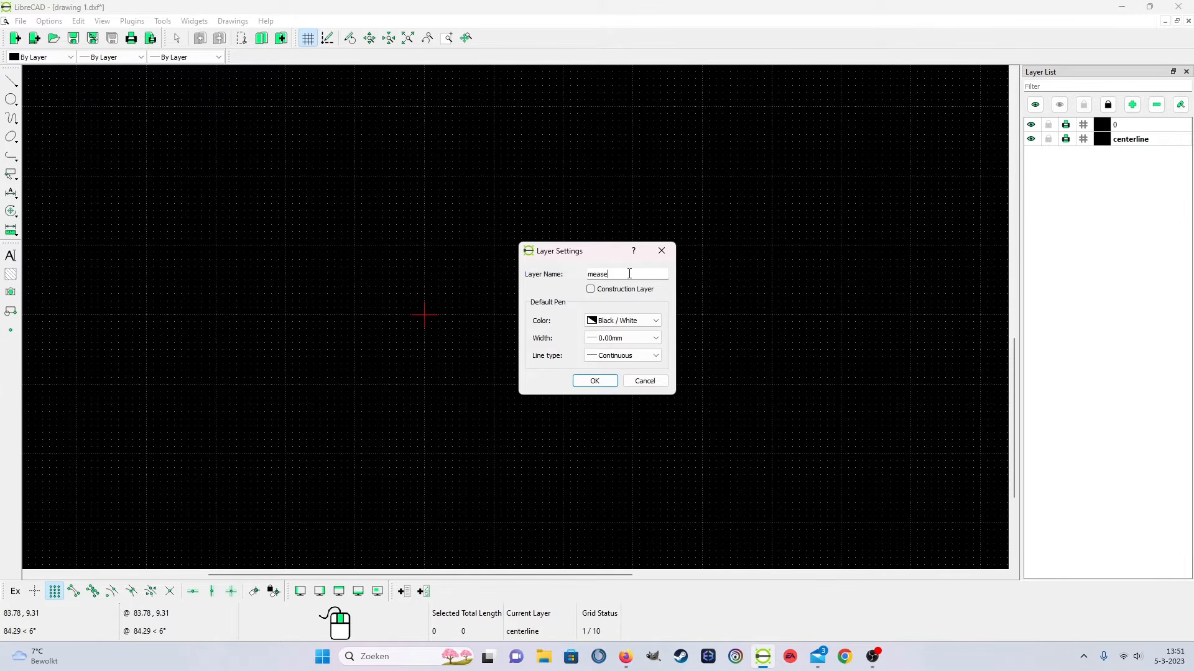
text(measerment)
click(622, 337)
click(625, 367)
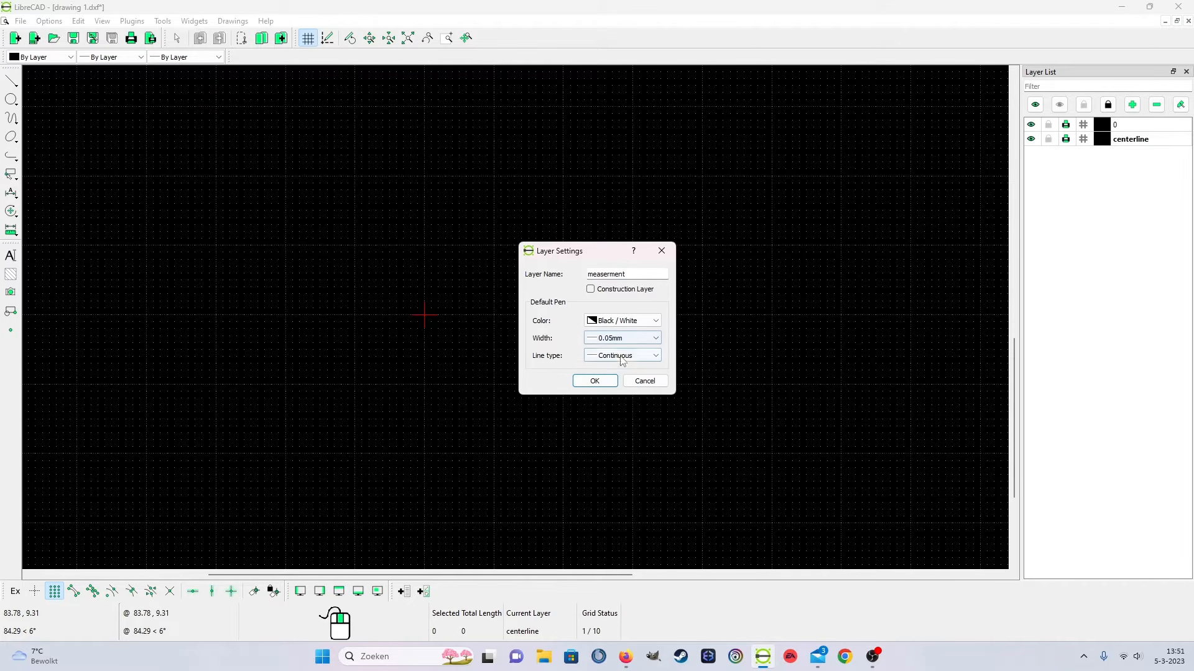
click(592, 385)
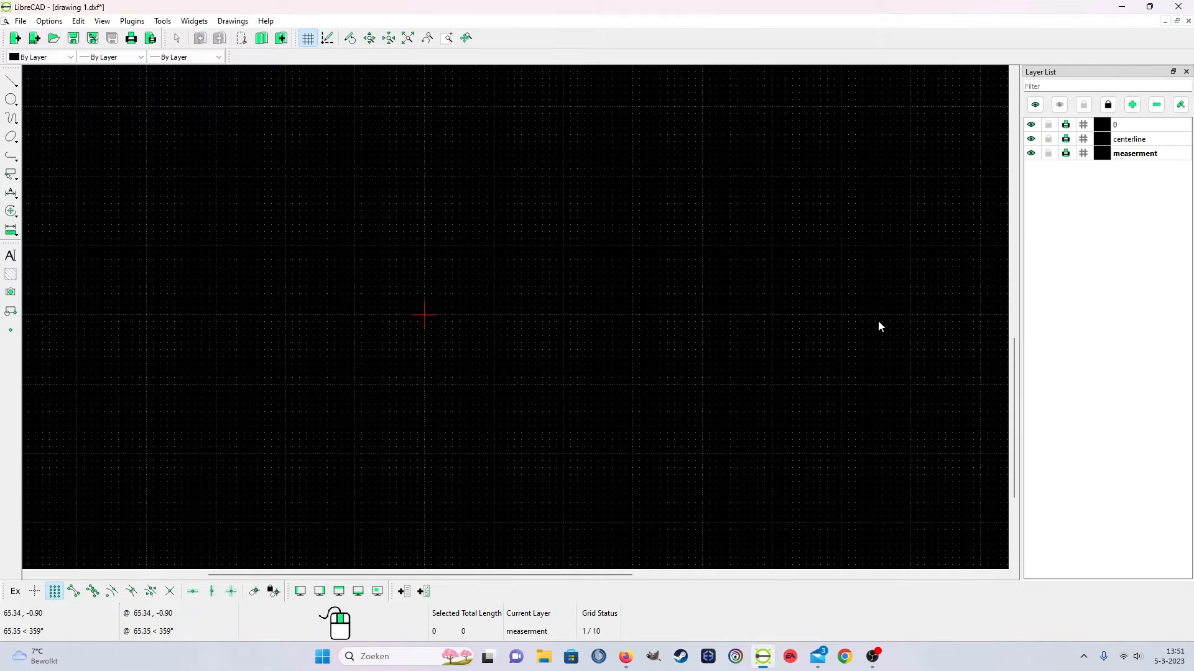
Add a layer named "dash" with a 0.05mm pen width and the Dash line type
click(1133, 104)
click(627, 355)
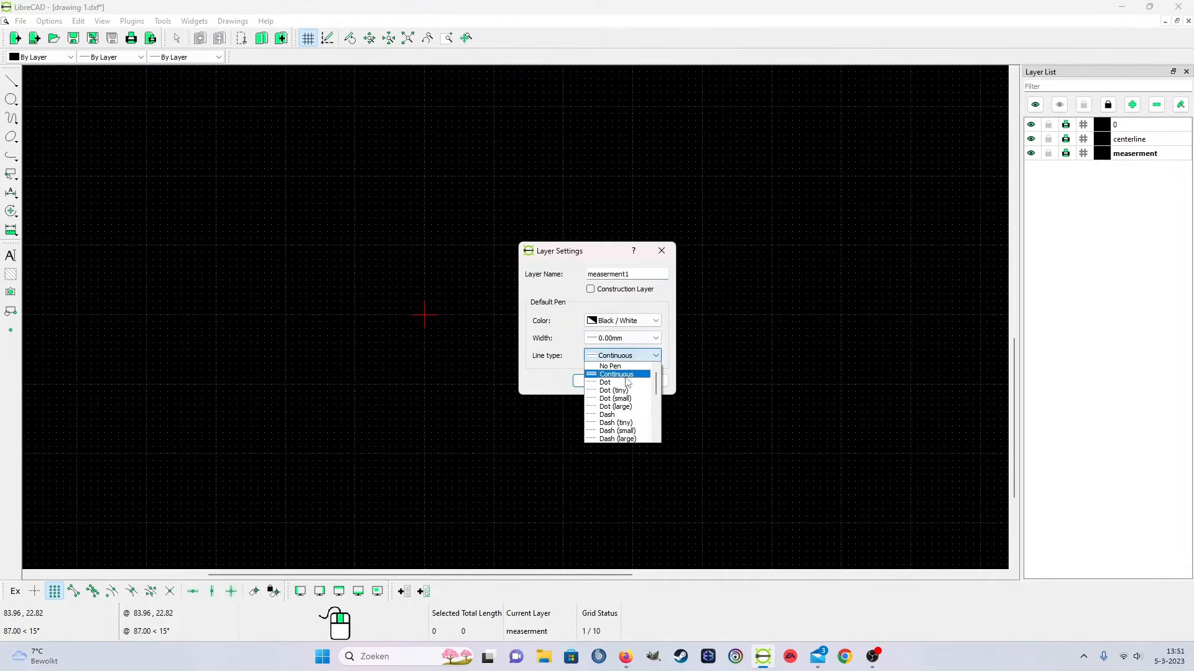
scroll(627, 383, down, 2)
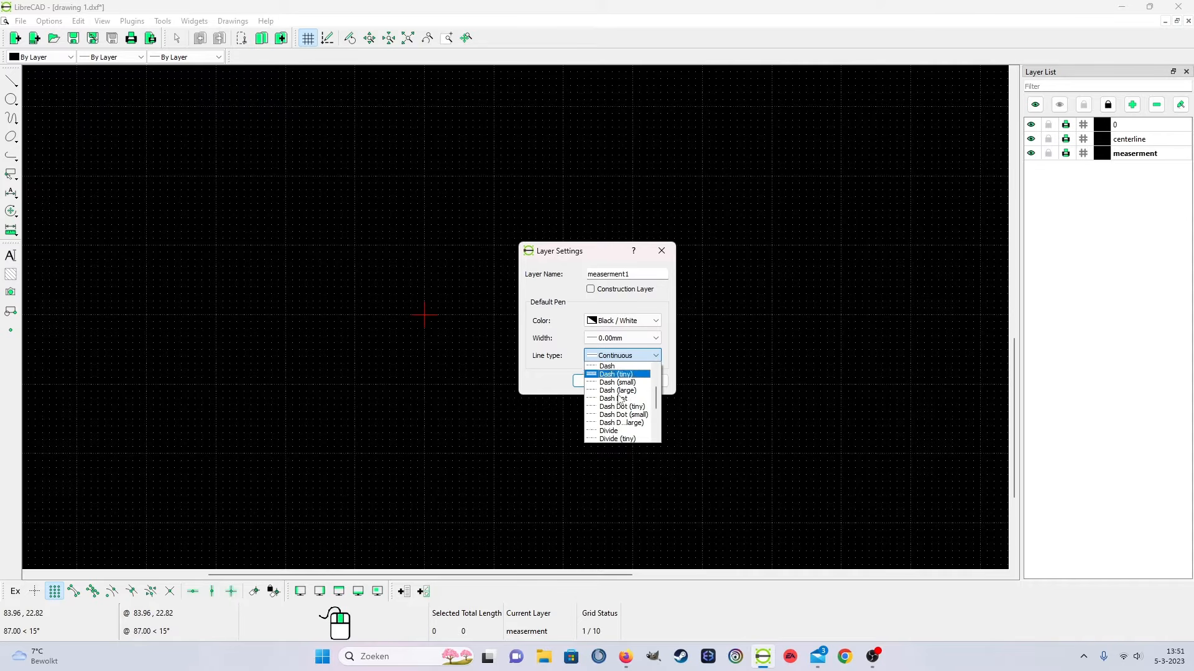
click(608, 366)
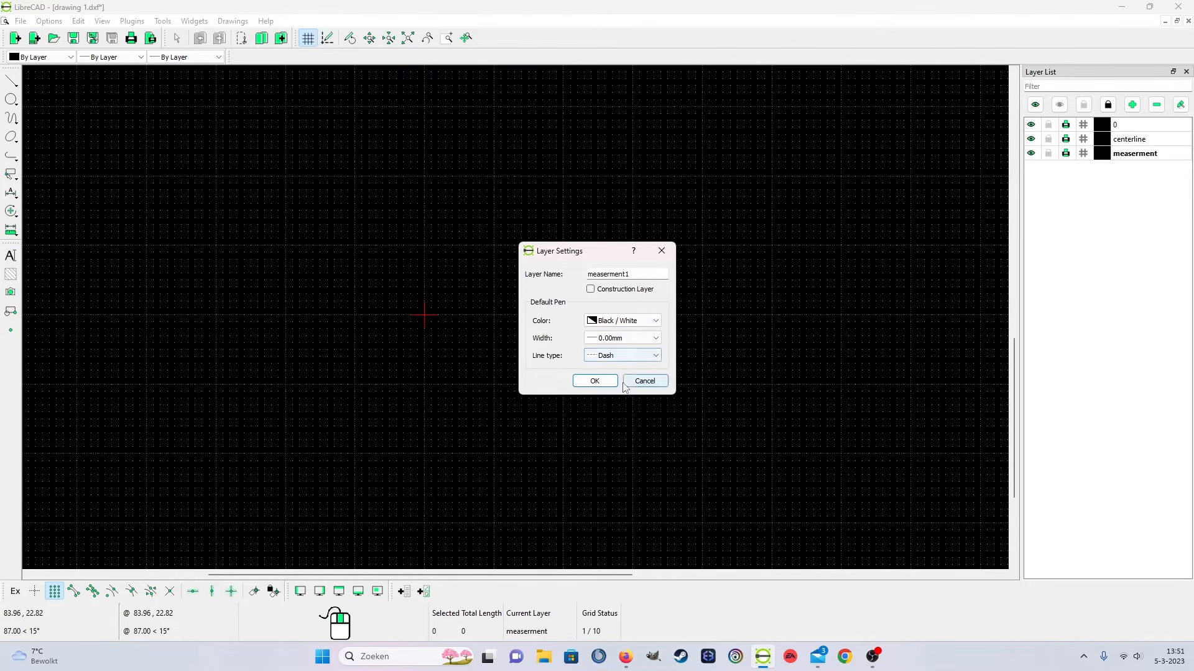
click(654, 338)
click(624, 370)
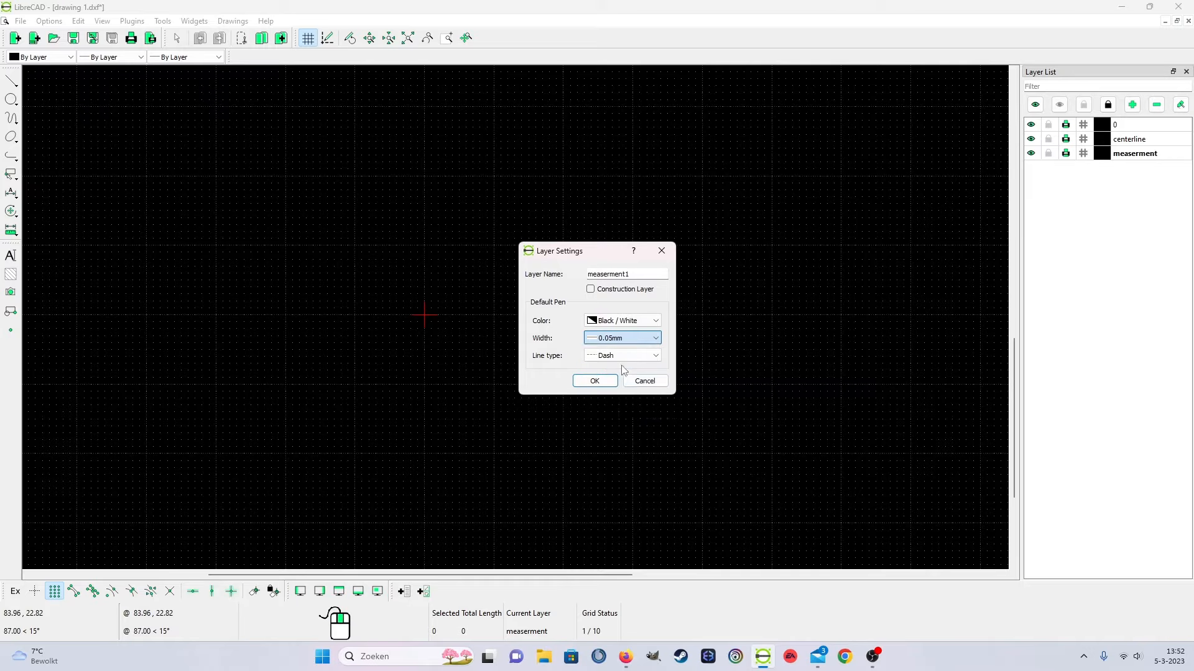
click(641, 276)
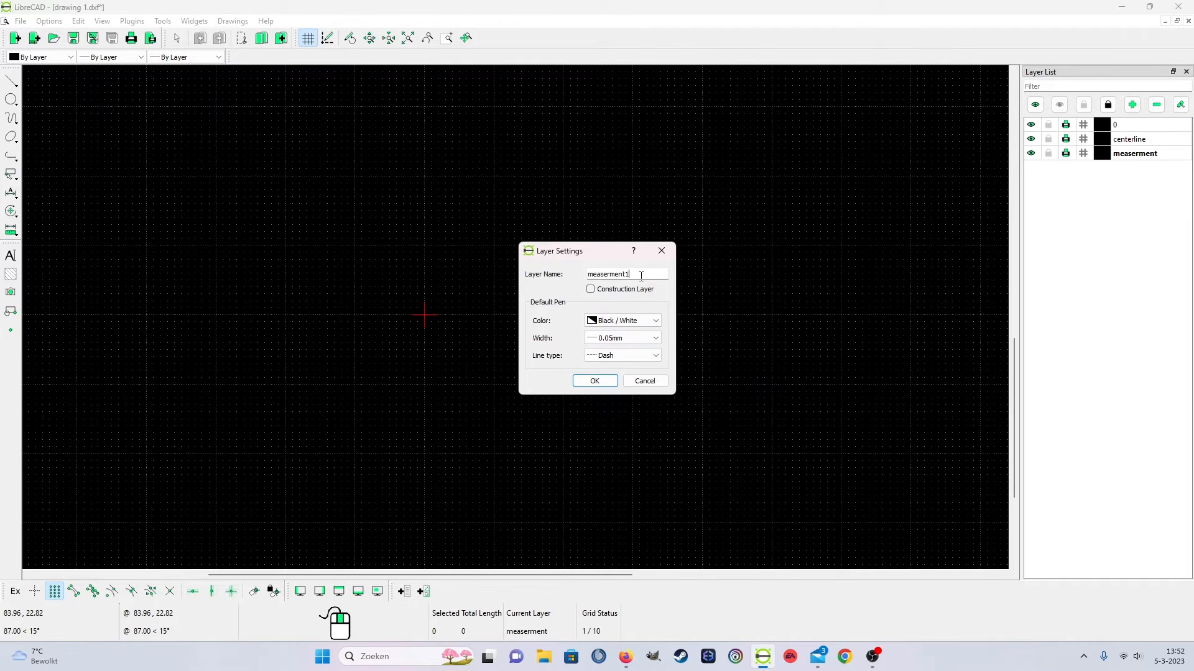
key(BackSpace)
key(BackSpace)
key(BackSpace)
key(BackSpace)
key(BackSpace)
key(BackSpace)
key(BackSpace)
key(BackSpace)
key(BackSpace)
text(dash)
click(595, 381)
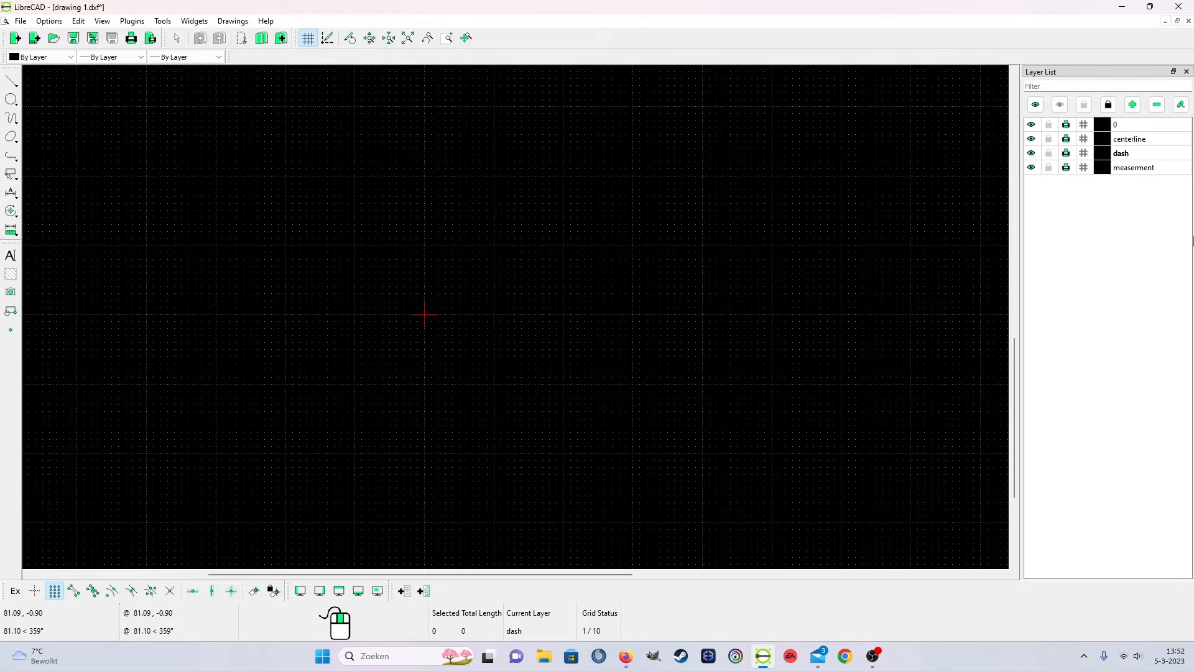
With grid snapping on, draw a vertical two-point line on the dash layer from the origin to (0, 40)
middle_drag(356, 296, 333, 275)
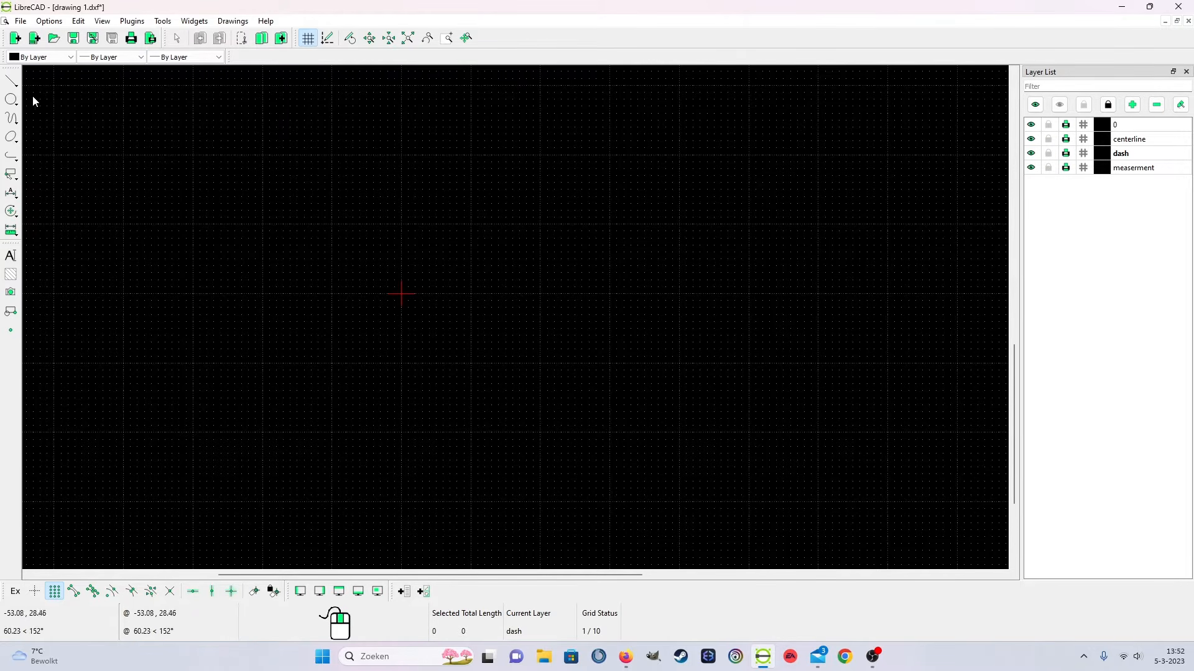
click(11, 81)
click(62, 81)
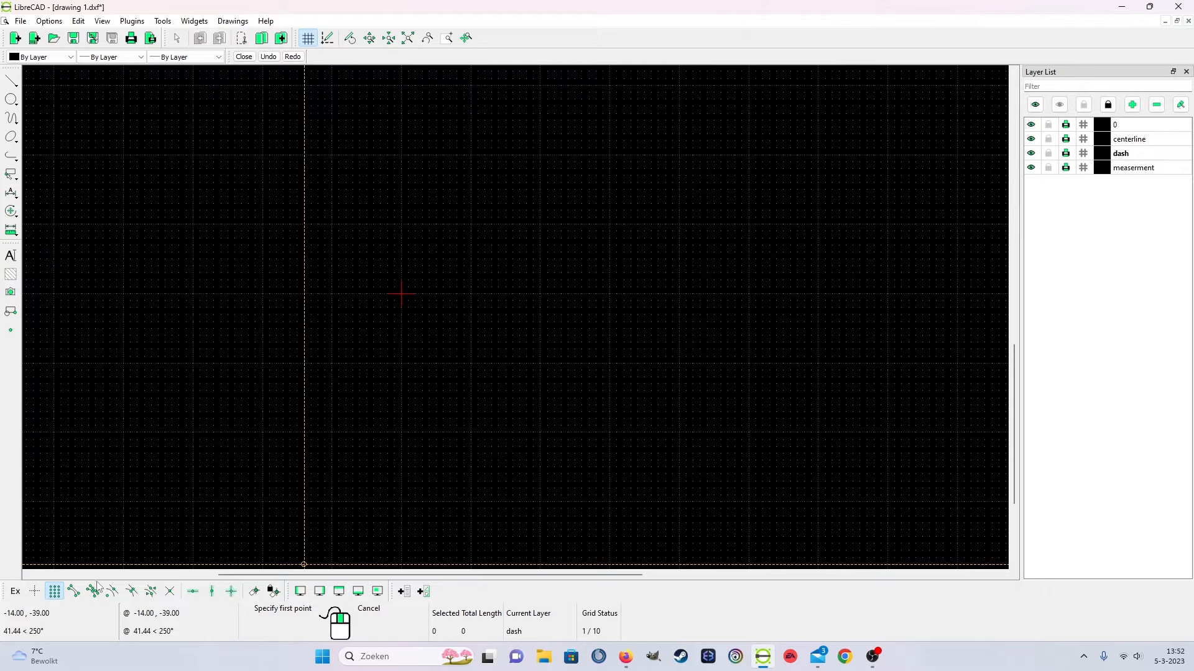
click(54, 591)
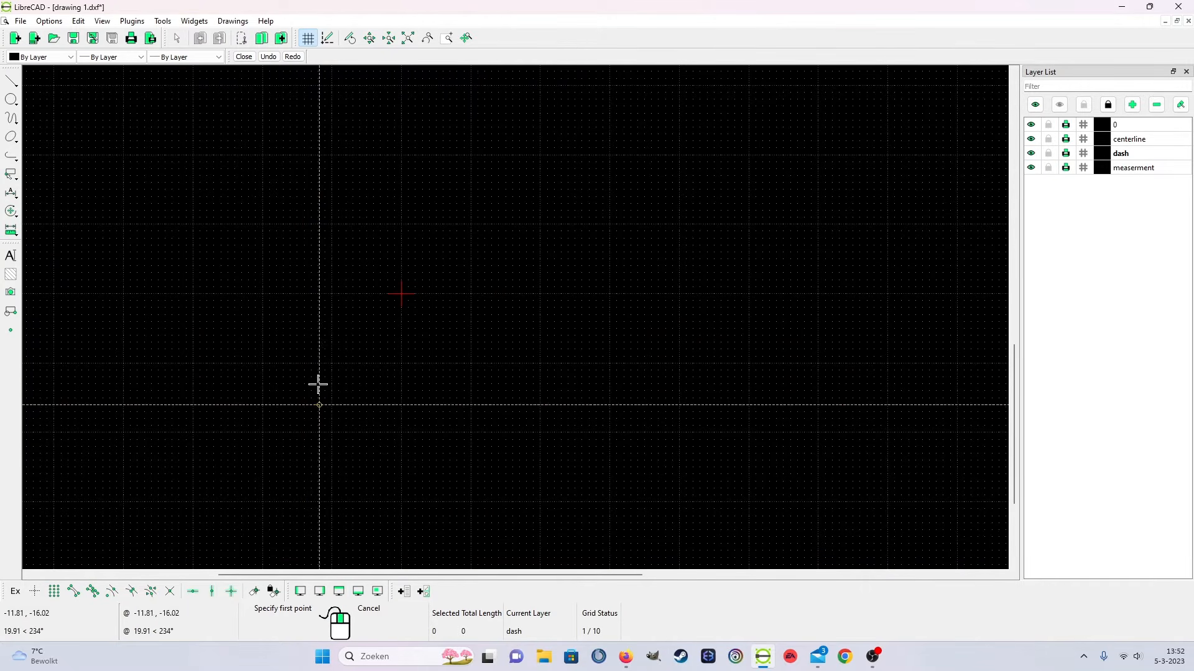
click(54, 591)
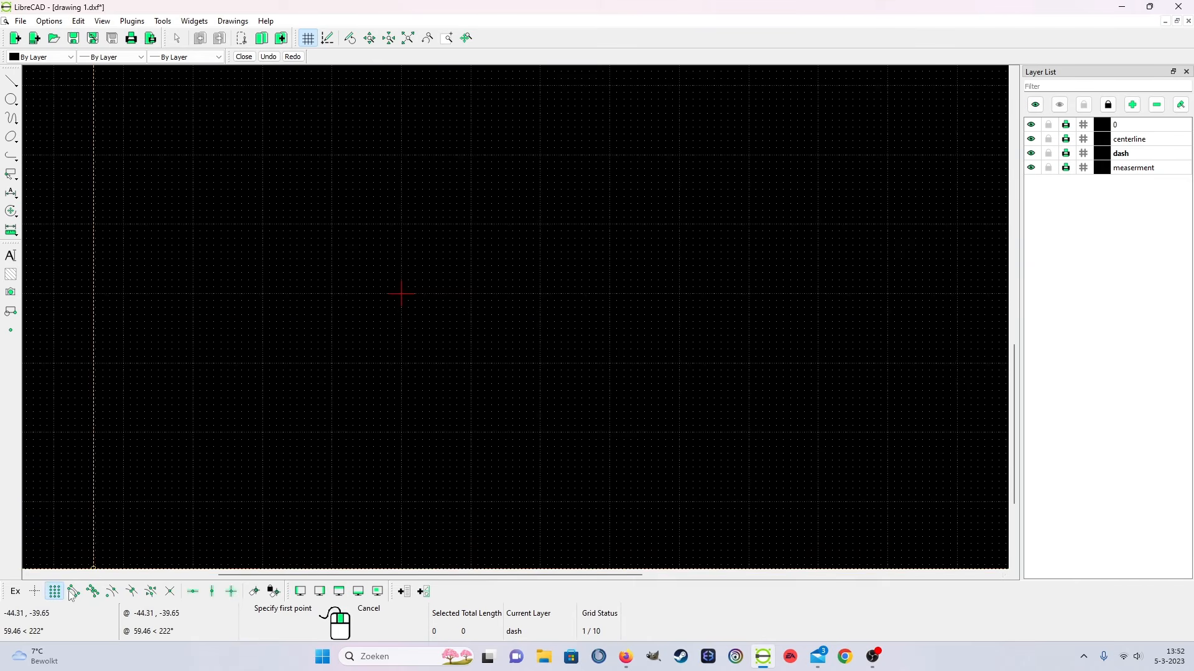
scroll(381, 312, up, 2)
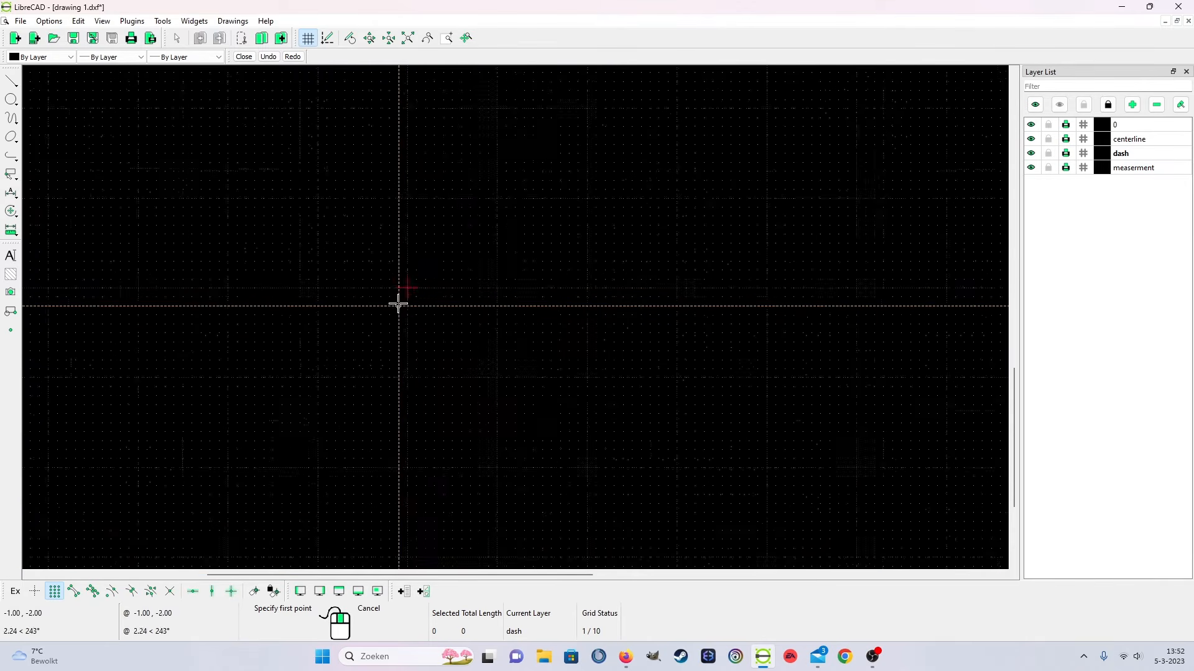
scroll(399, 305, up, 1)
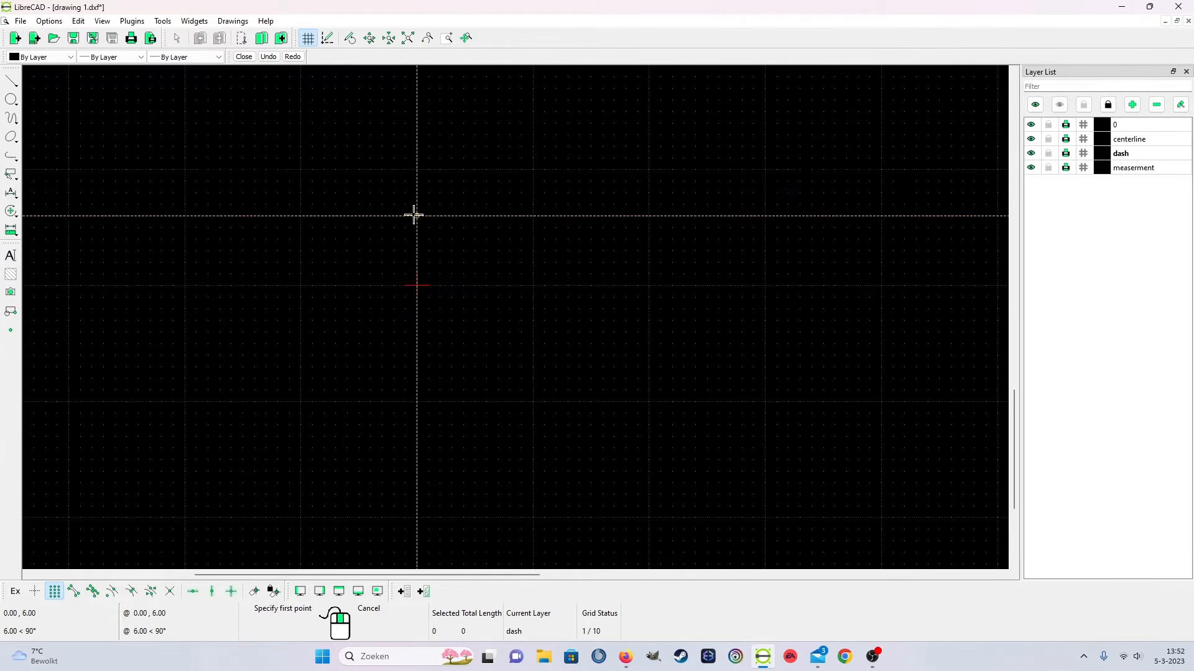
scroll(468, 342, down, 1)
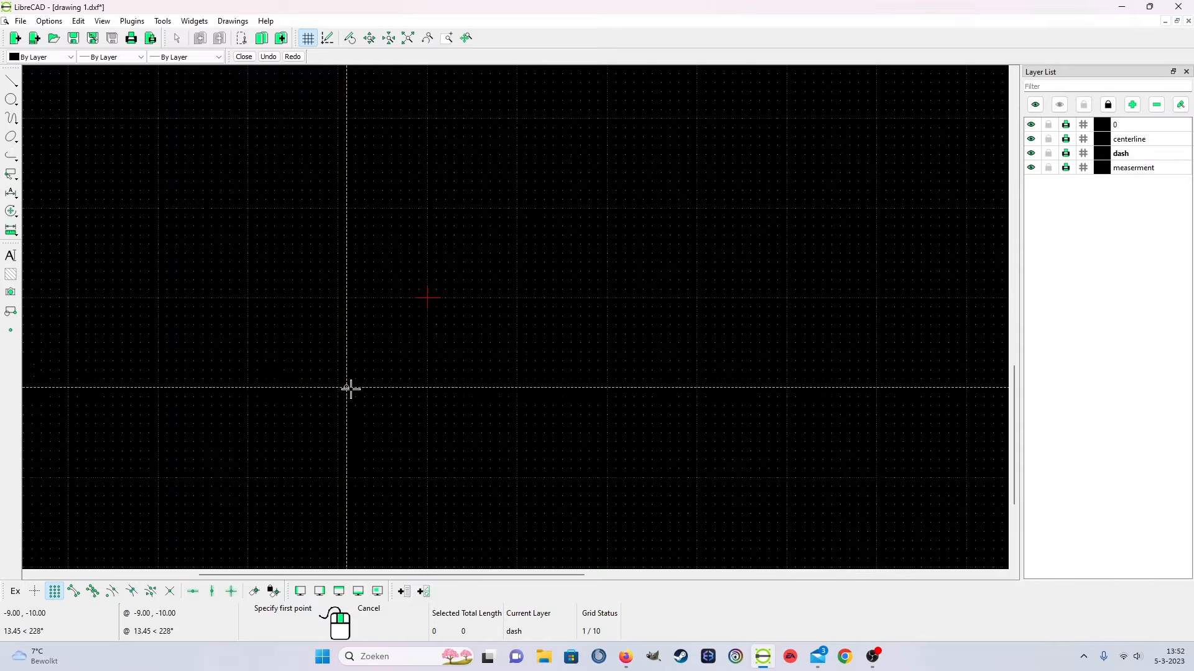
scroll(473, 336, down, 2)
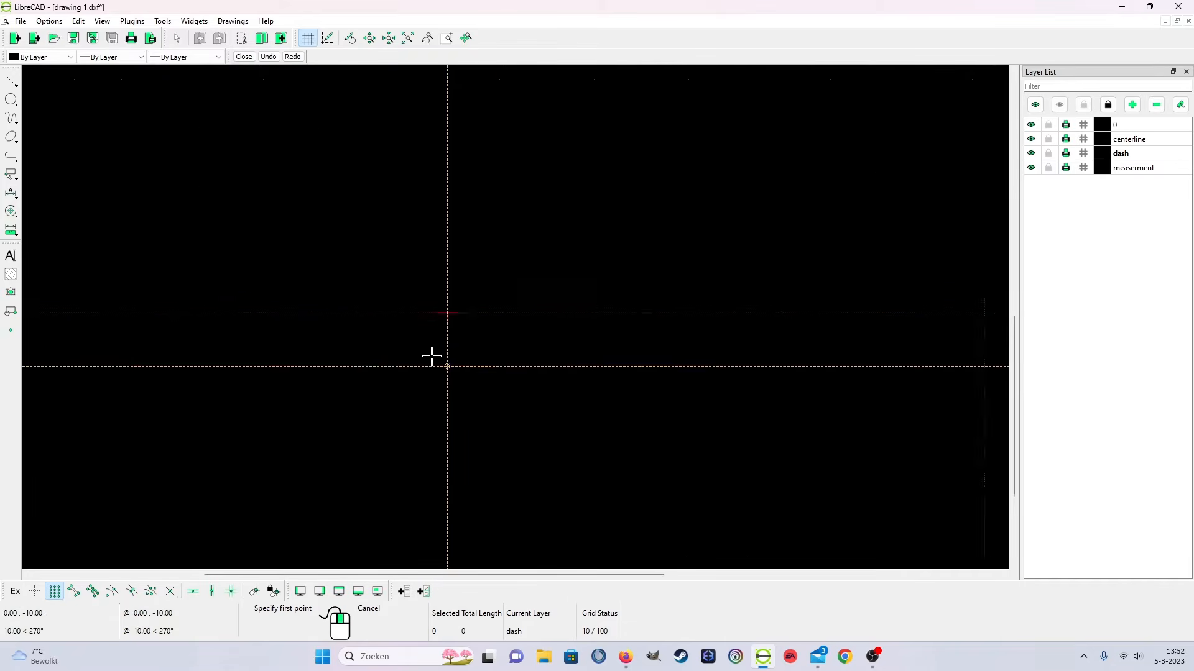
click(451, 314)
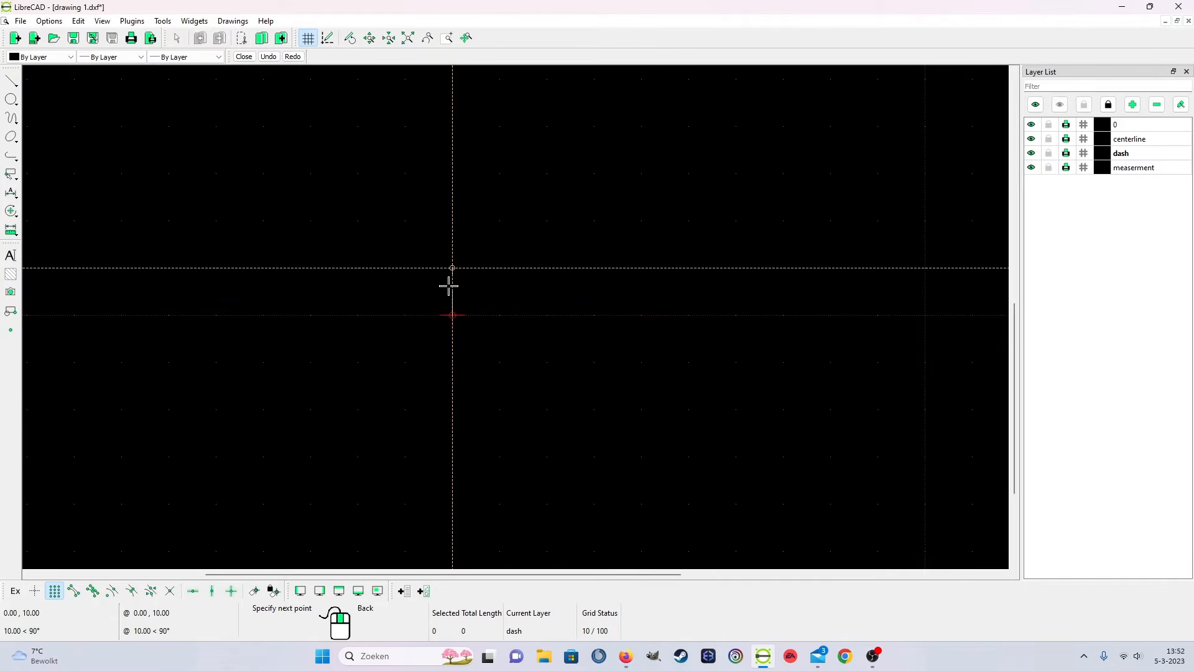
click(445, 110)
right_click(445, 110)
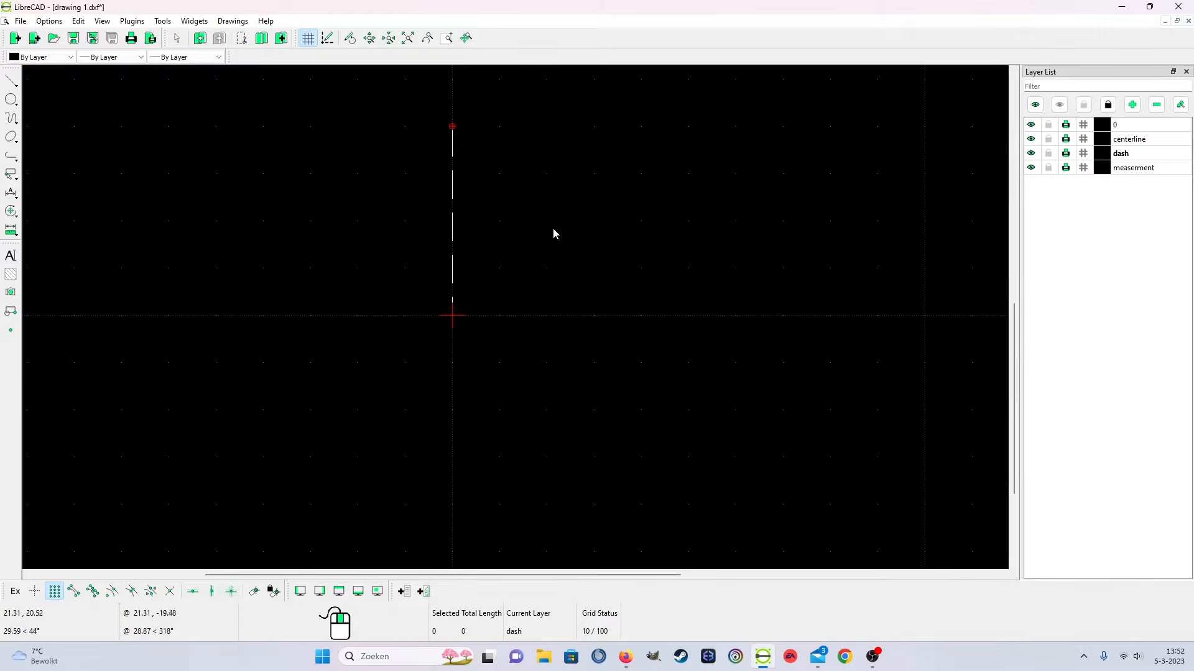
Make layer 0 the current layer
scroll(486, 215, up, 3)
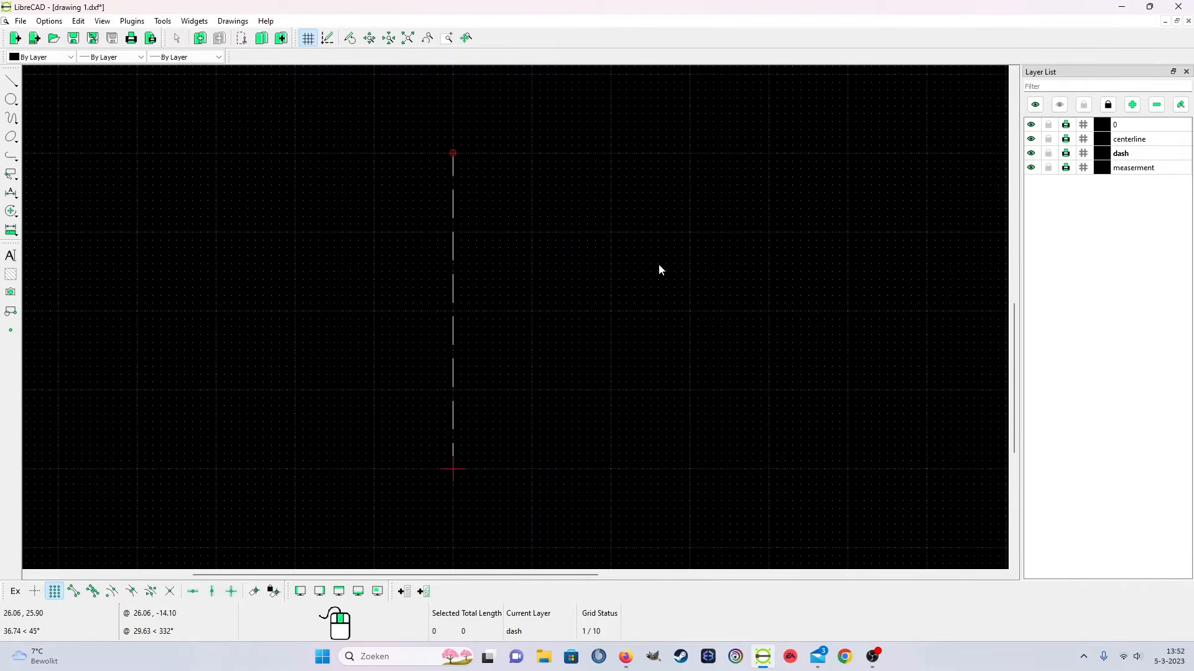
drag(461, 399, 494, 380)
click(1146, 129)
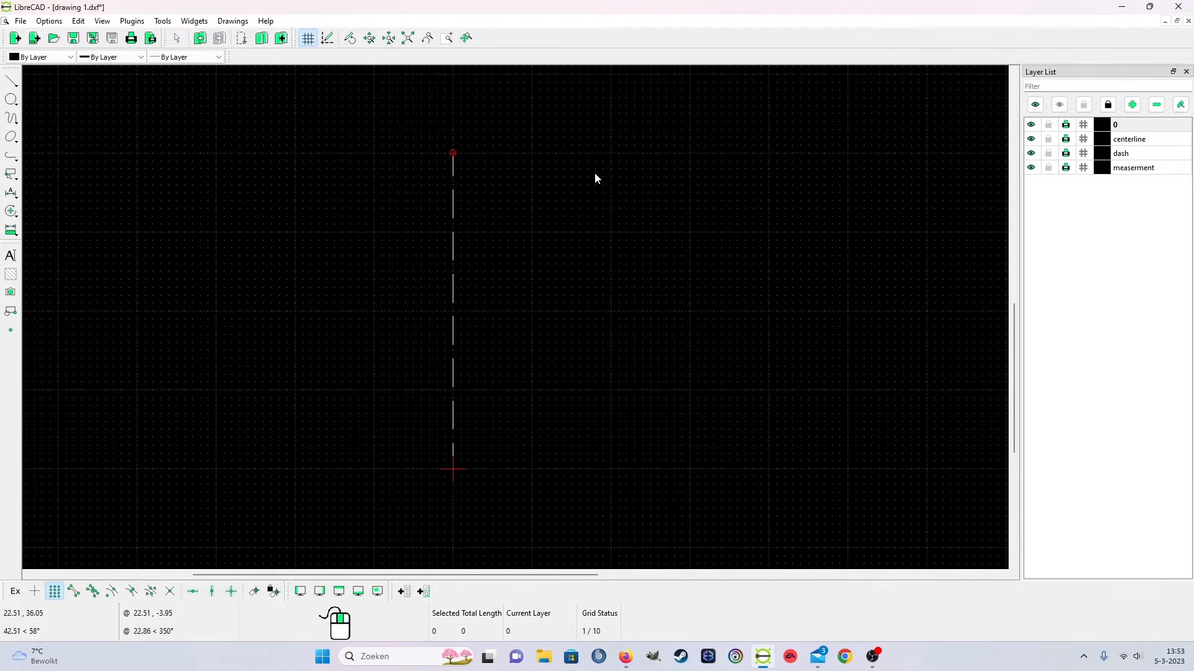
In the properties of the dashed vertical line, assign it to layer 0 and set its end point y to 30
click(156, 22)
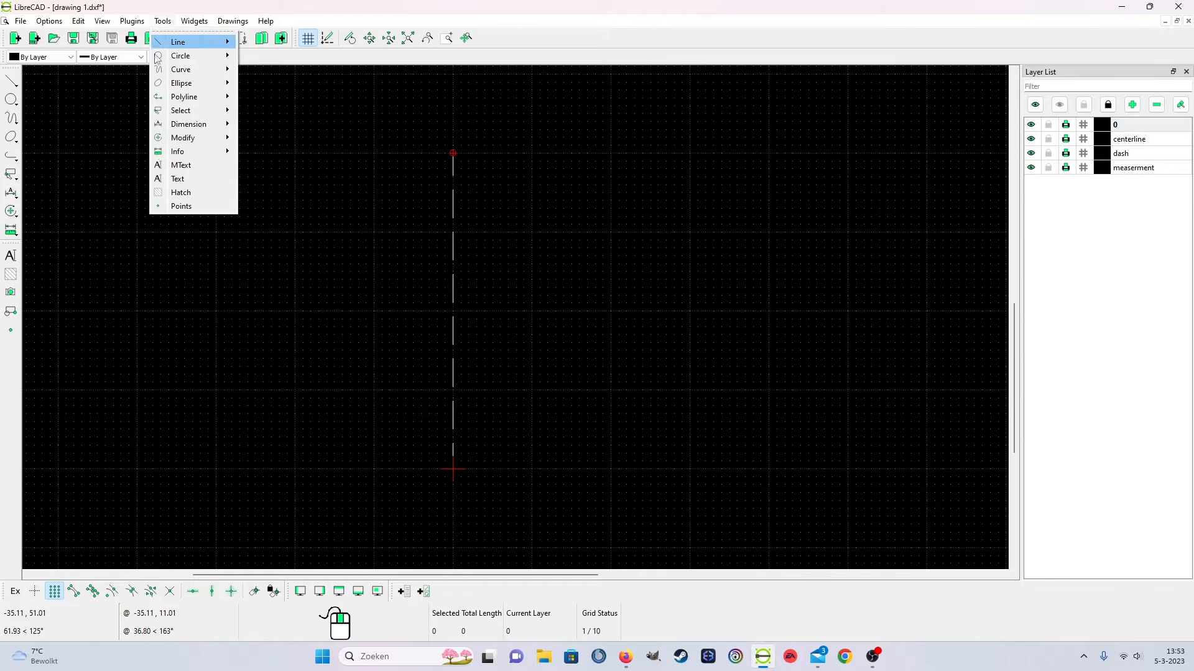
mouse_move(187, 137)
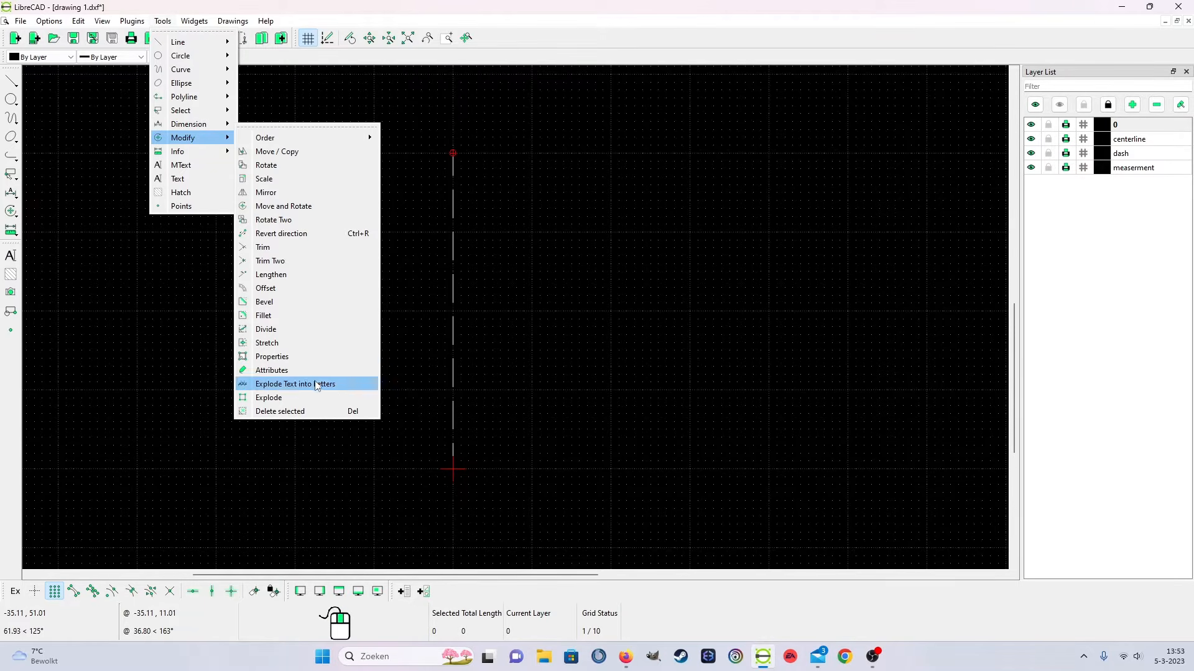
click(281, 357)
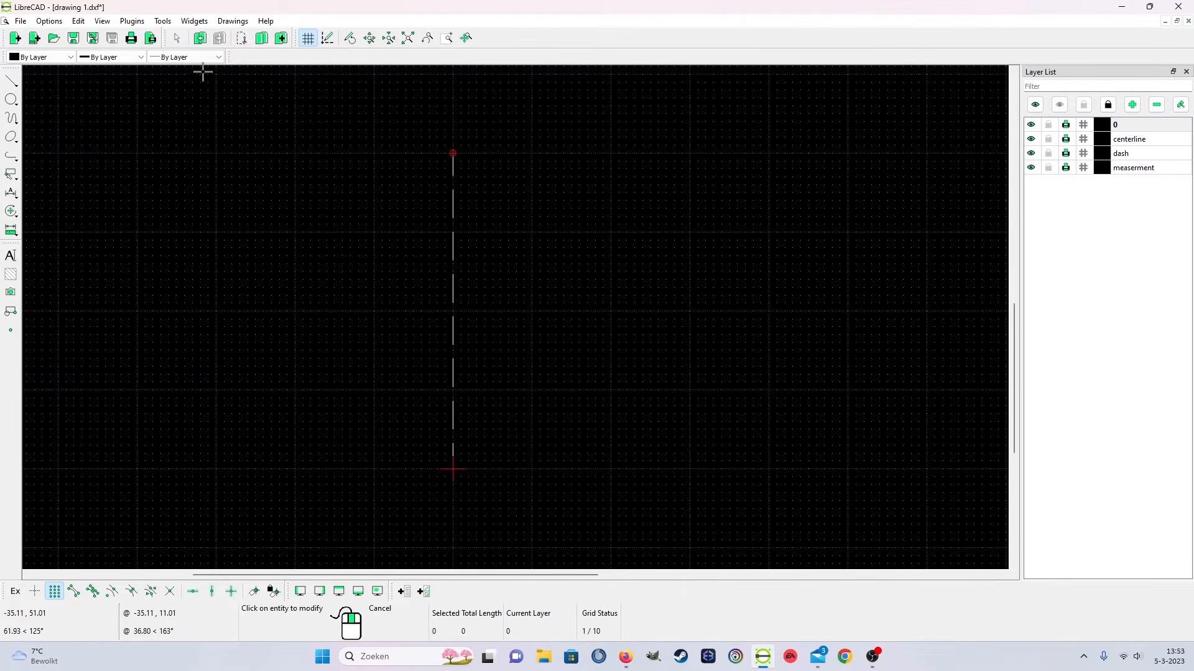
click(163, 20)
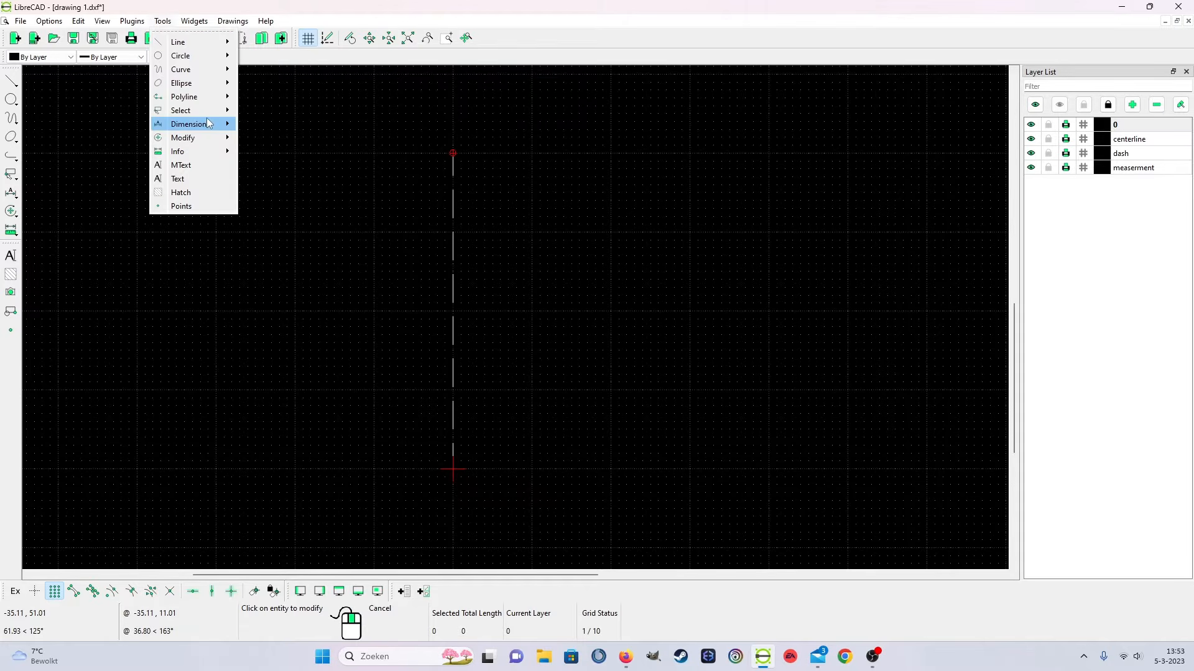
mouse_move(186, 138)
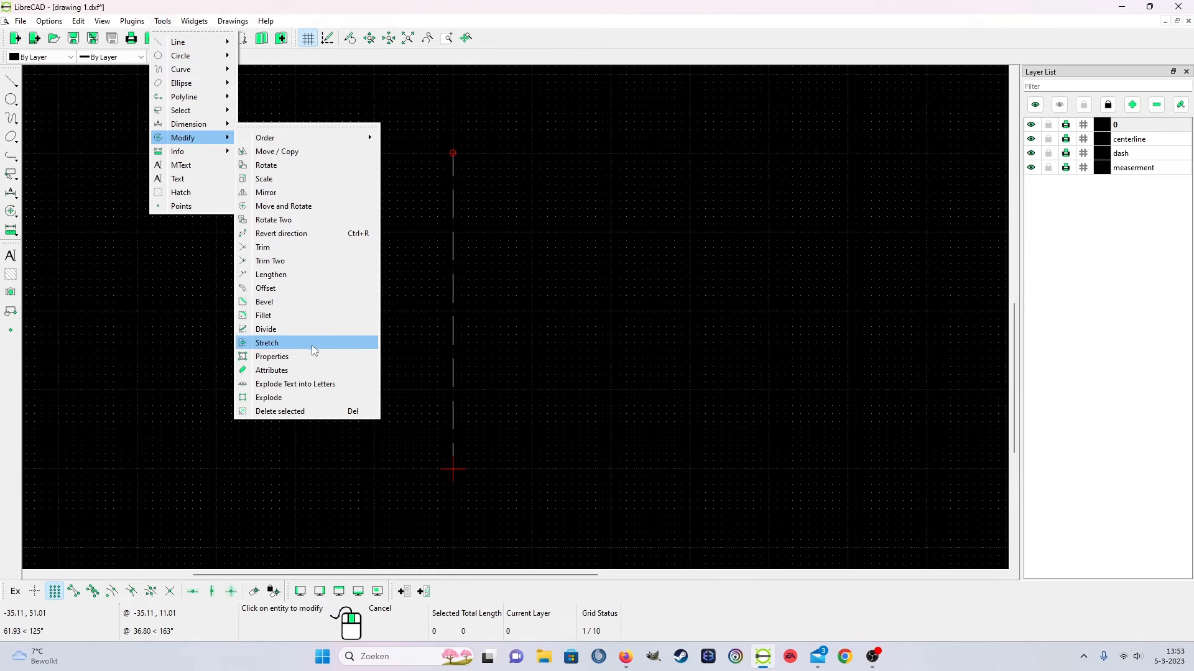
click(290, 356)
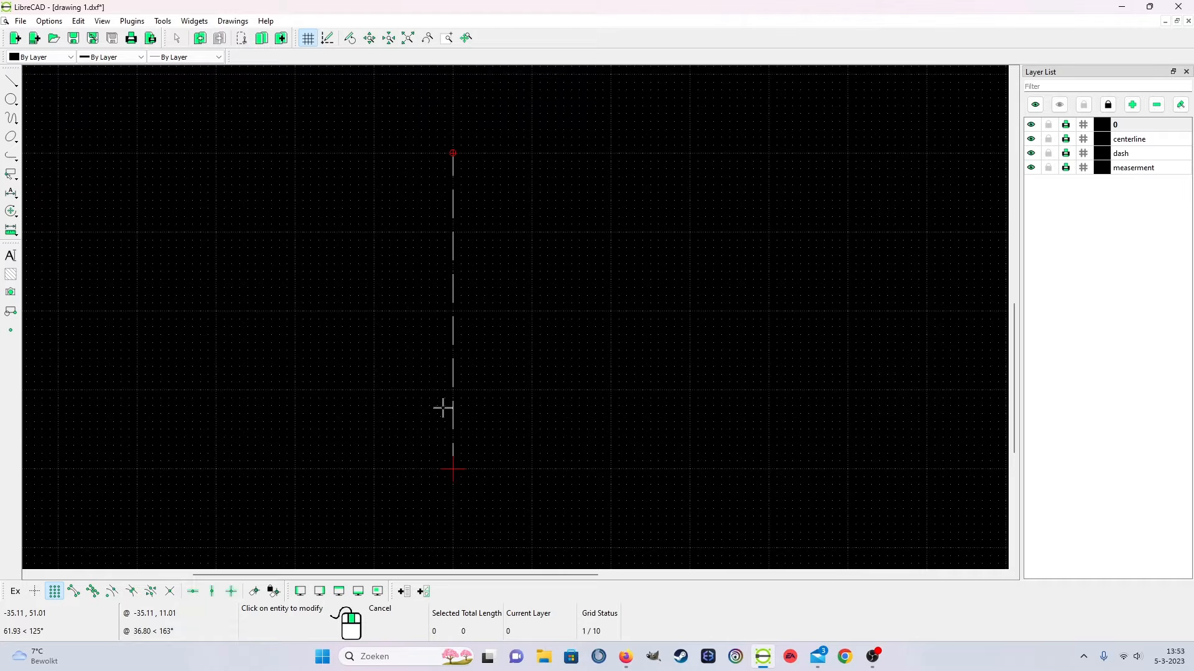
click(453, 372)
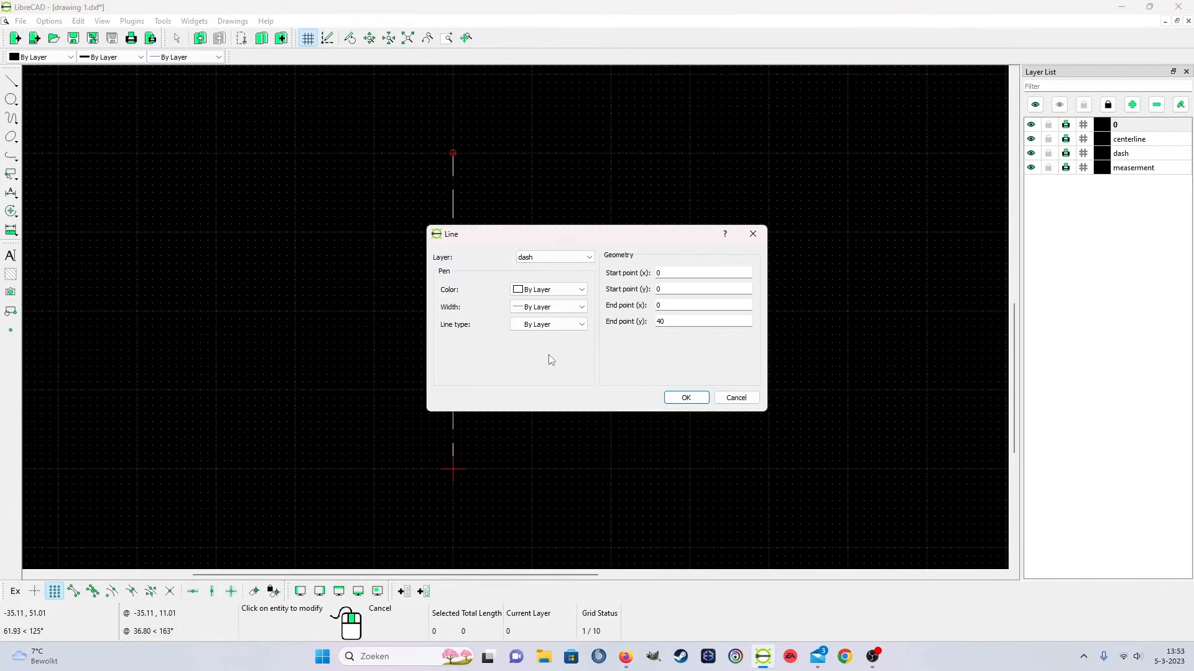
click(558, 259)
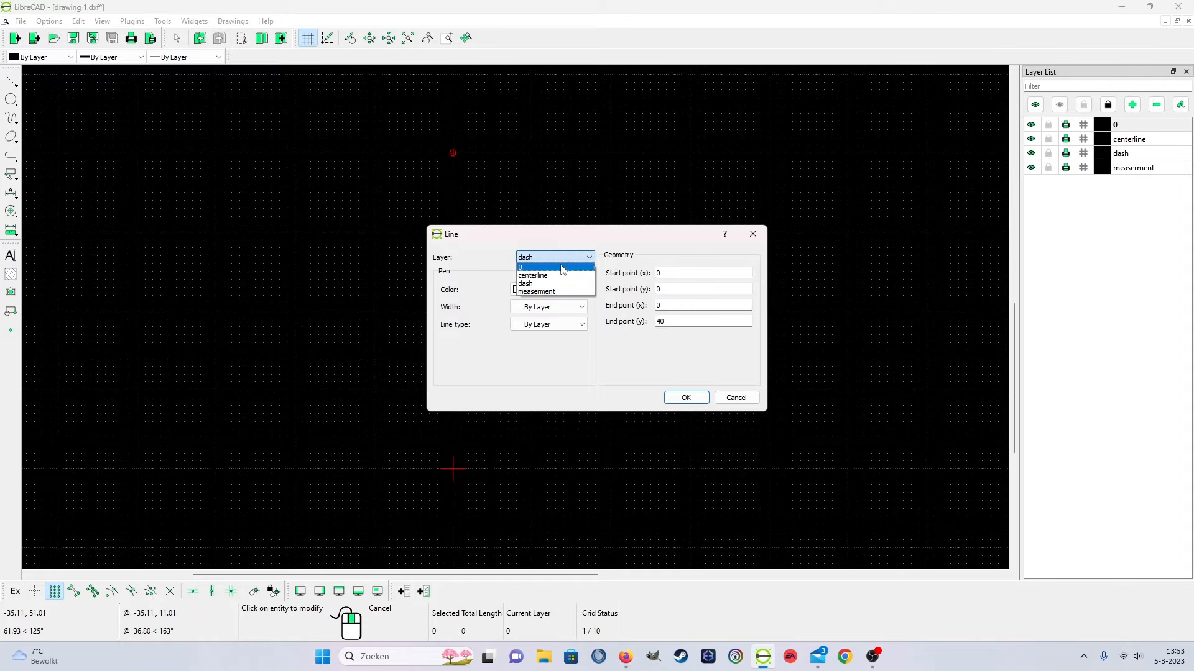
click(560, 268)
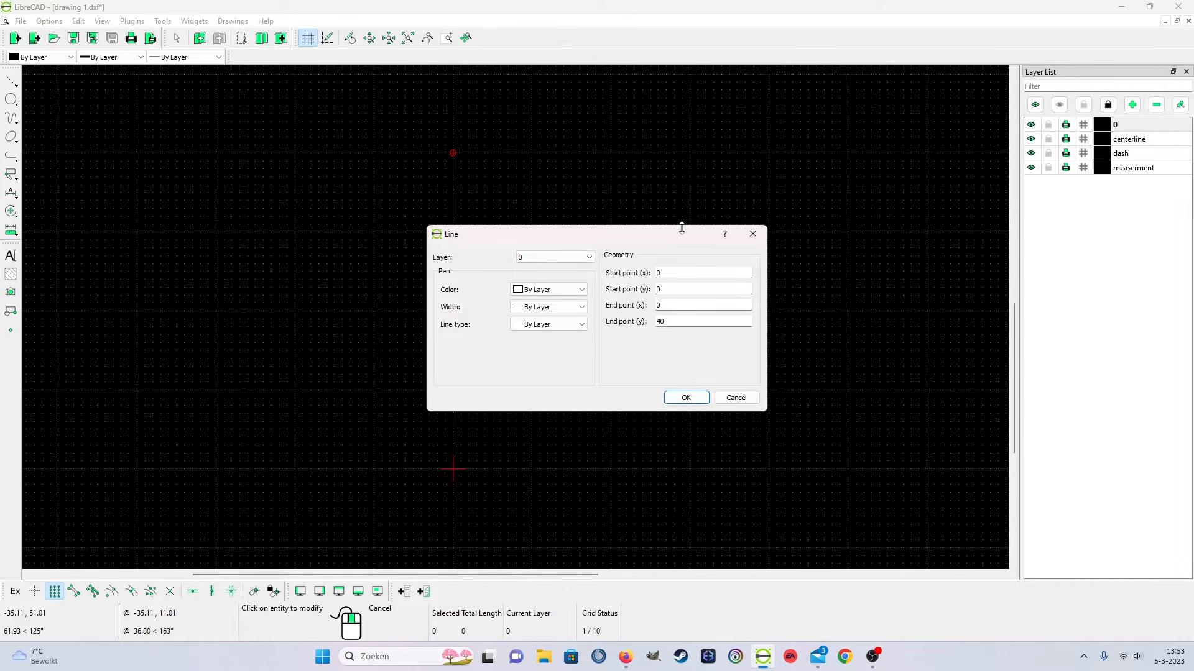
drag(683, 240, 784, 247)
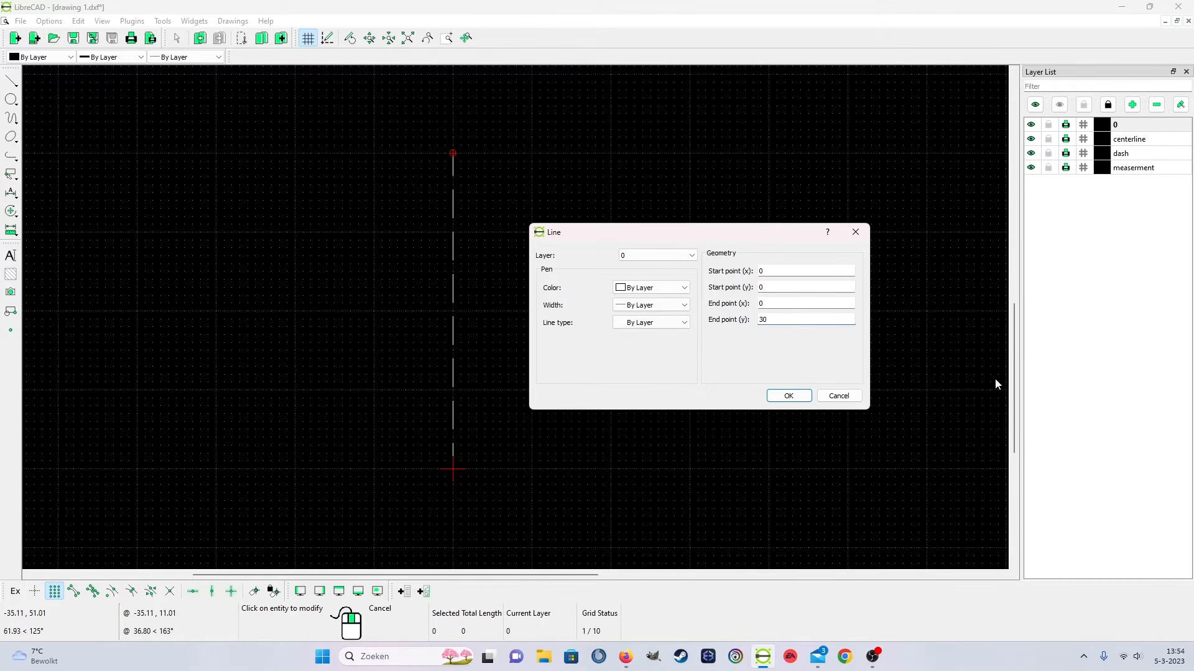
click(788, 396)
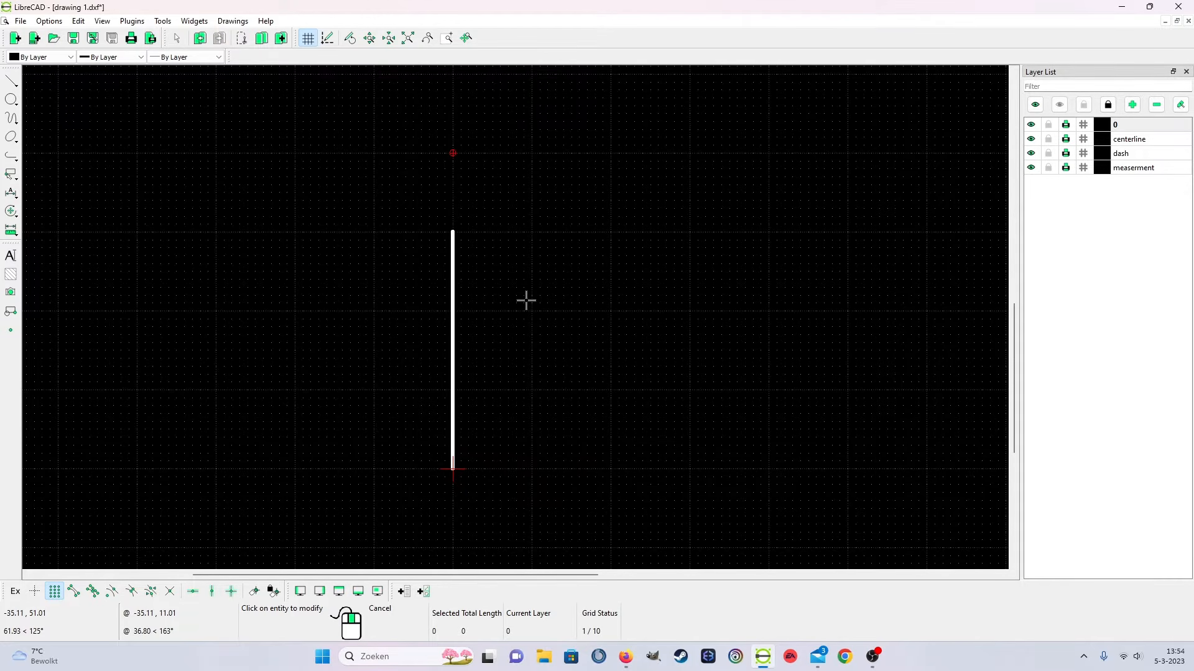
Draw a two-point line from the top of the vertical line at (0, 30) to (58, 29)
click(5, 84)
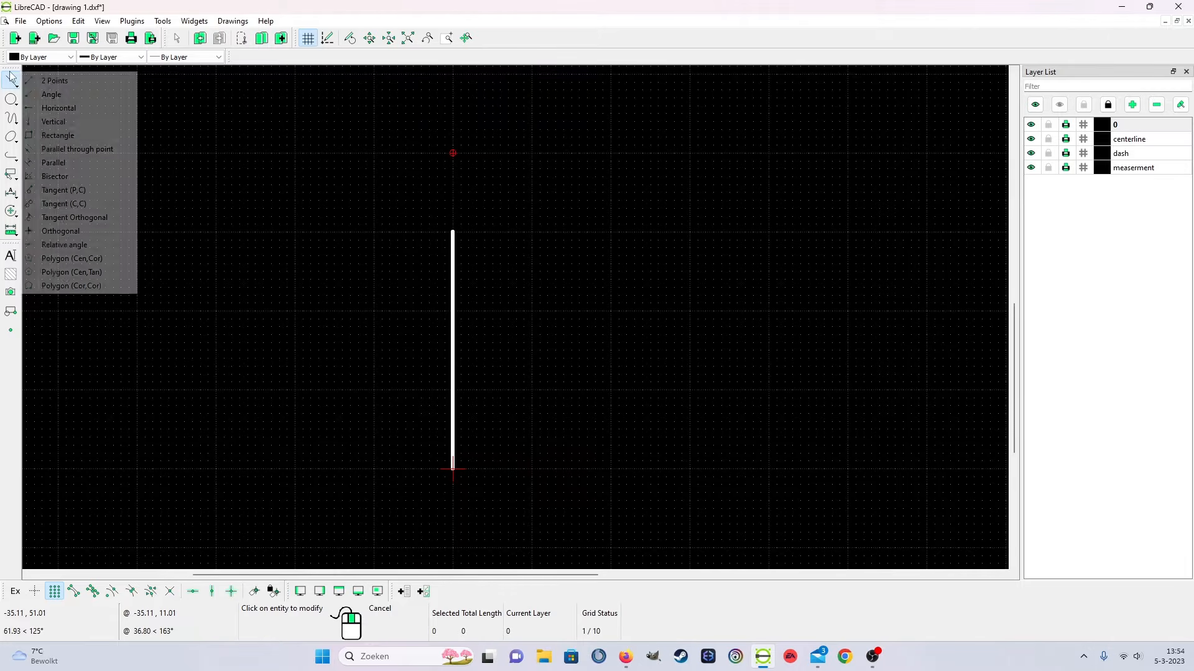
click(55, 80)
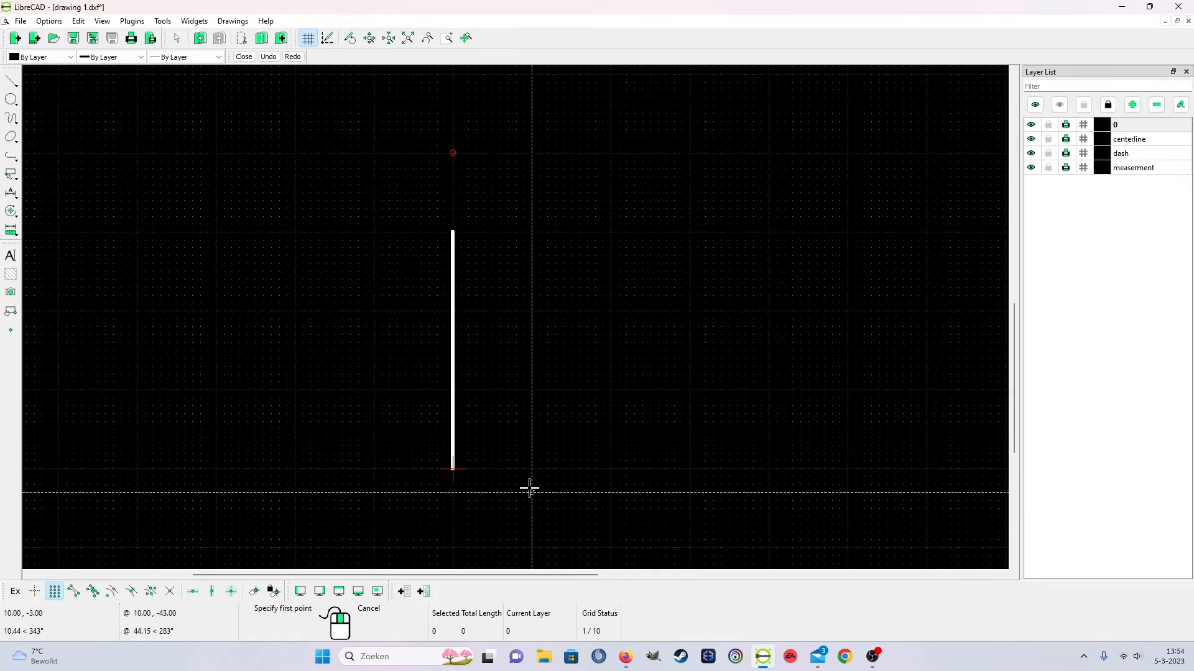
click(452, 232)
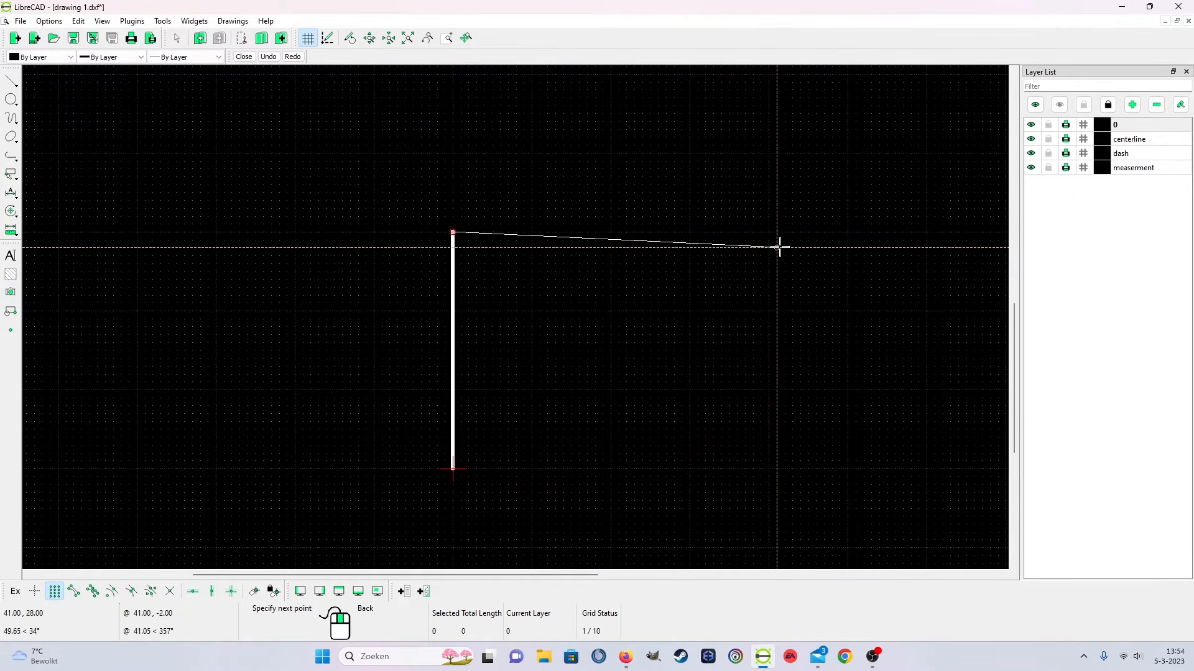
click(910, 240)
right_click(896, 243)
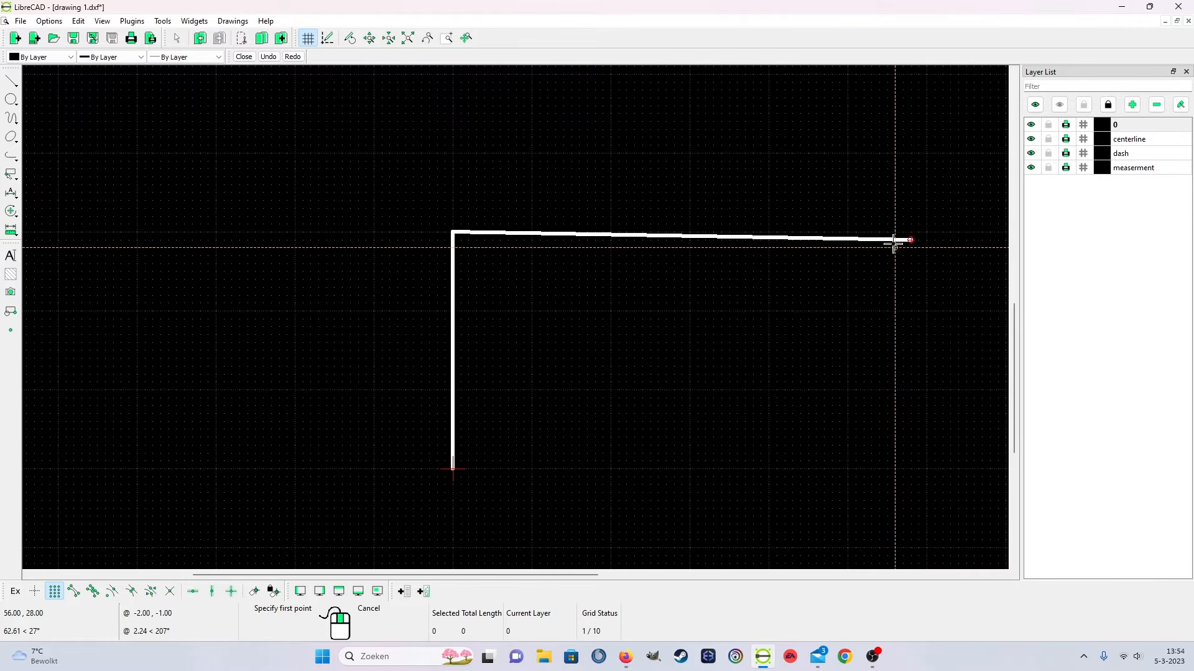
right_click(898, 267)
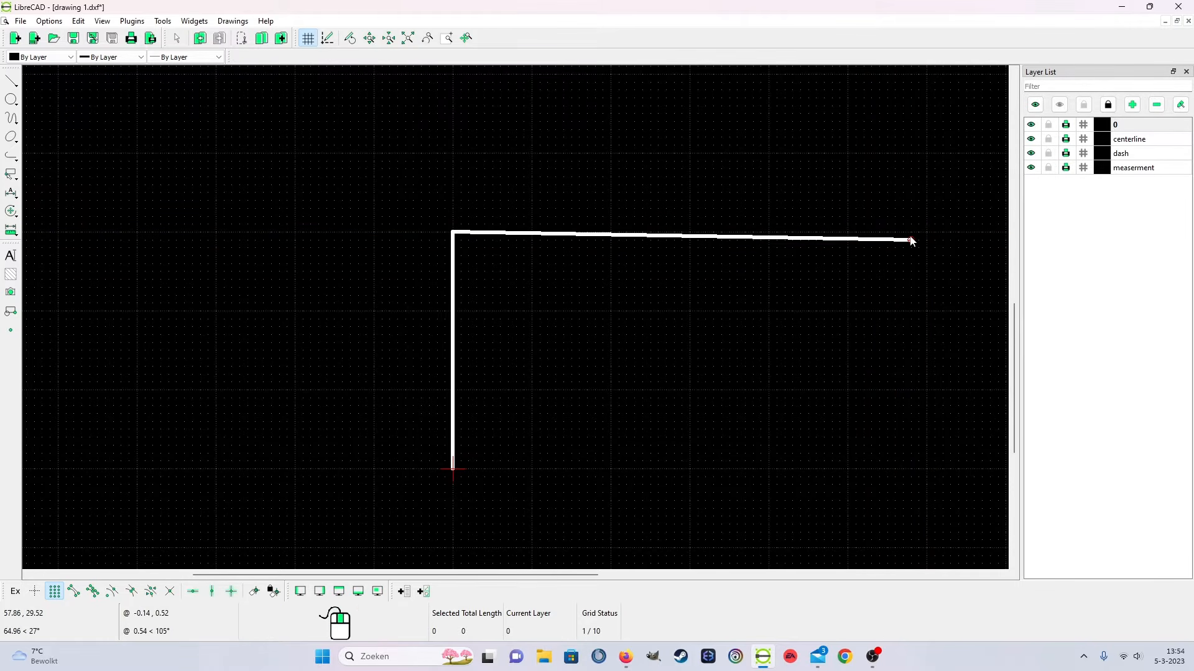
Straighten the upper line by moving its far end to (61, 30) and its start point back to (0, 30)
click(912, 241)
click(935, 234)
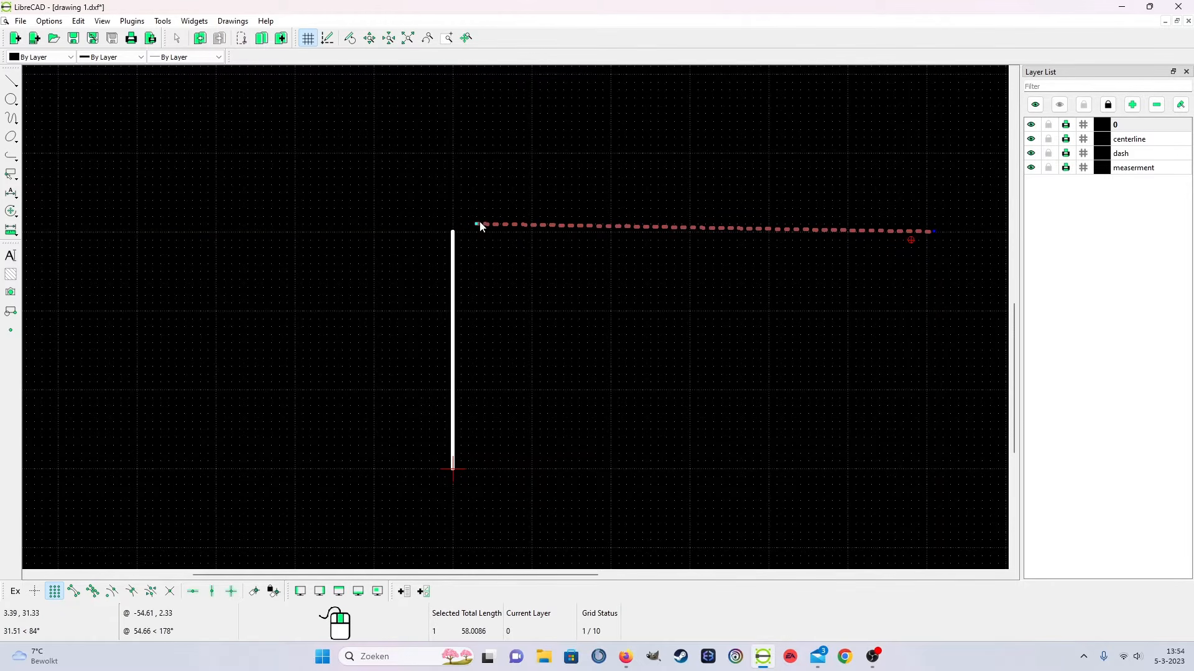
drag(477, 223, 453, 232)
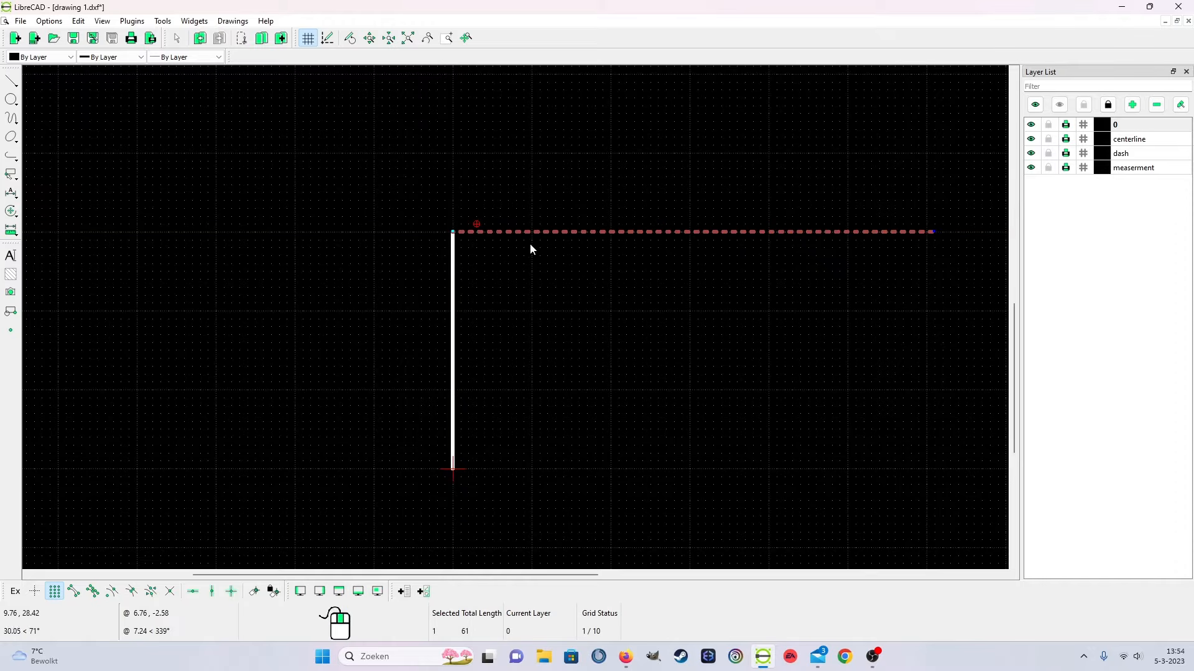
In the properties of the upper horizontal line, set its end point x to 60
right_click(573, 231)
right_click(587, 298)
click(619, 316)
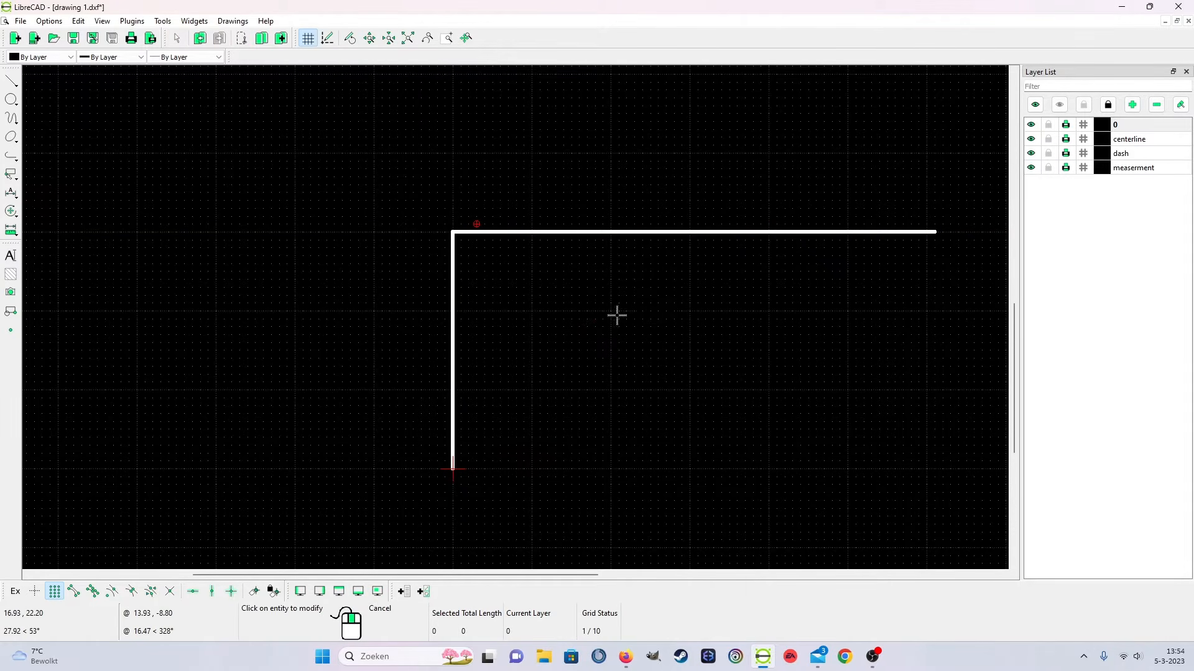
click(658, 232)
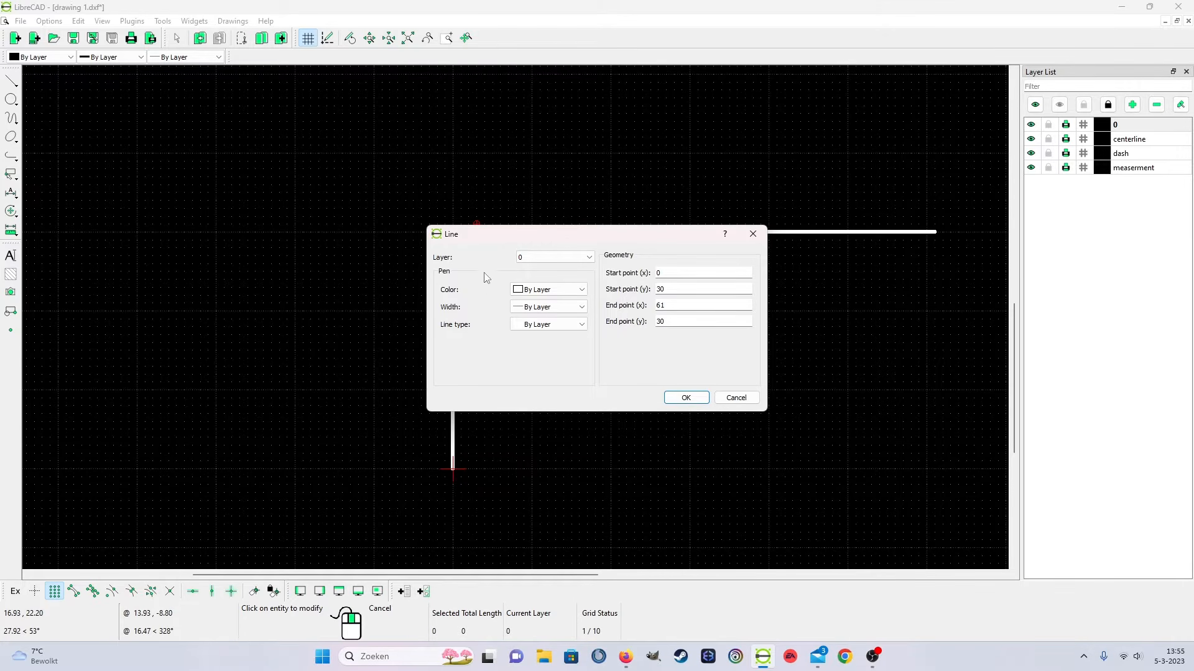
drag(523, 246, 631, 312)
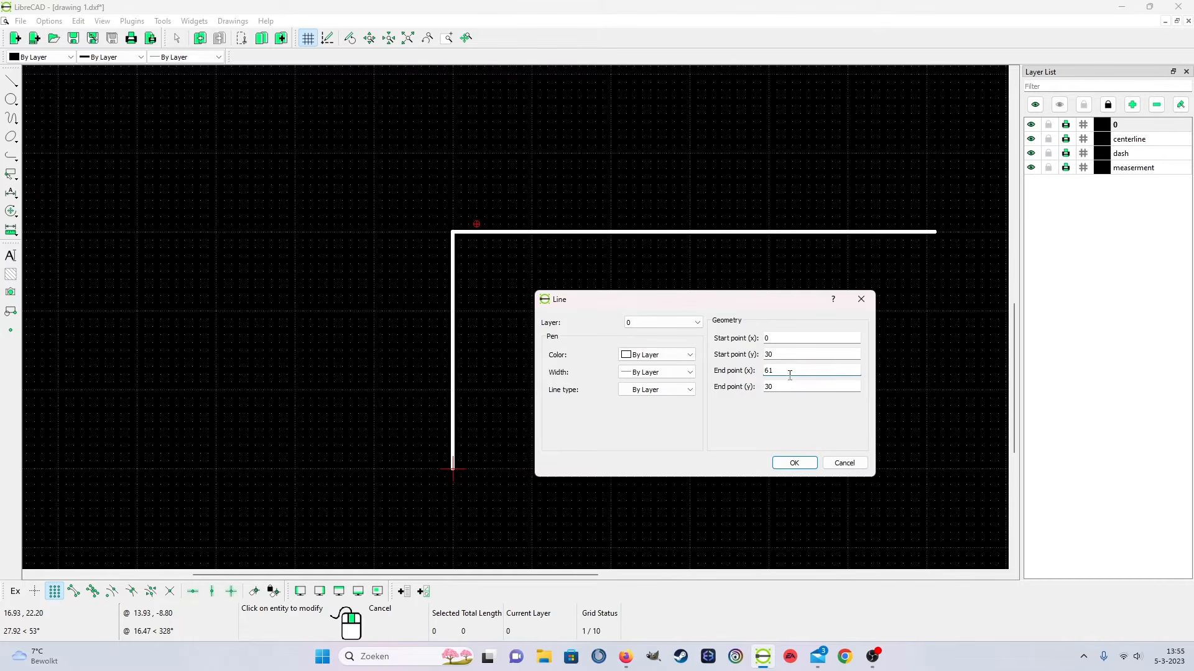
key(BackSpace)
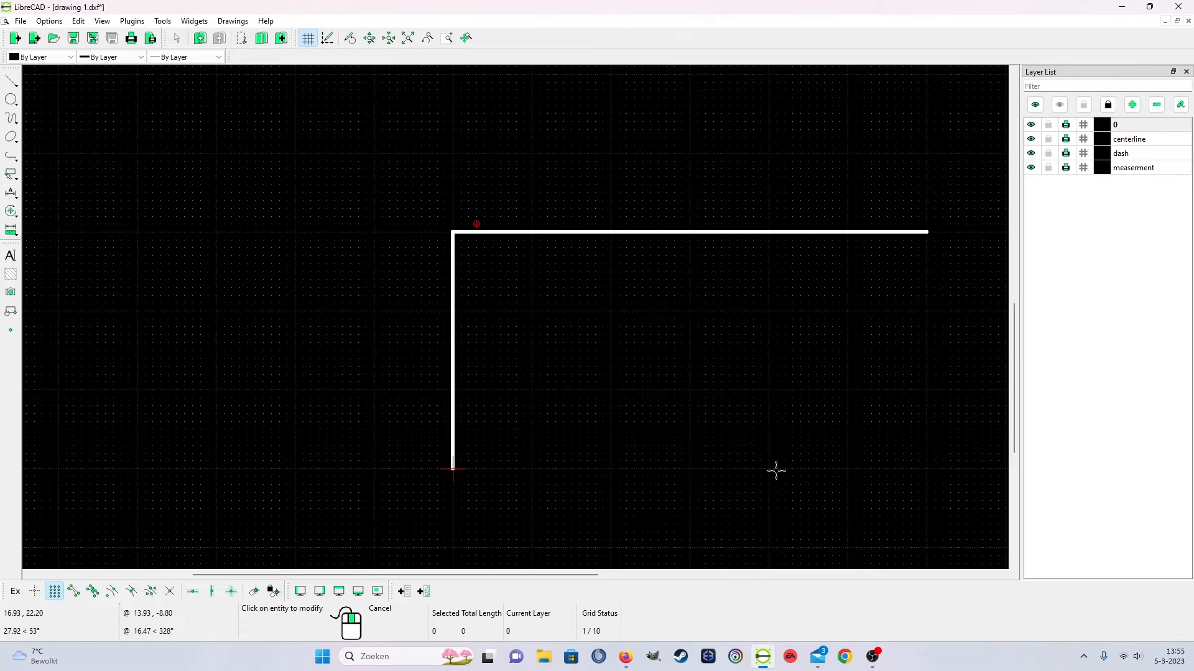
click(789, 464)
Draw a vertical two-point line from the end of the horizontal line at (60, 30) down to (60, 0)
scroll(689, 381, down, 5)
scroll(700, 375, up, 4)
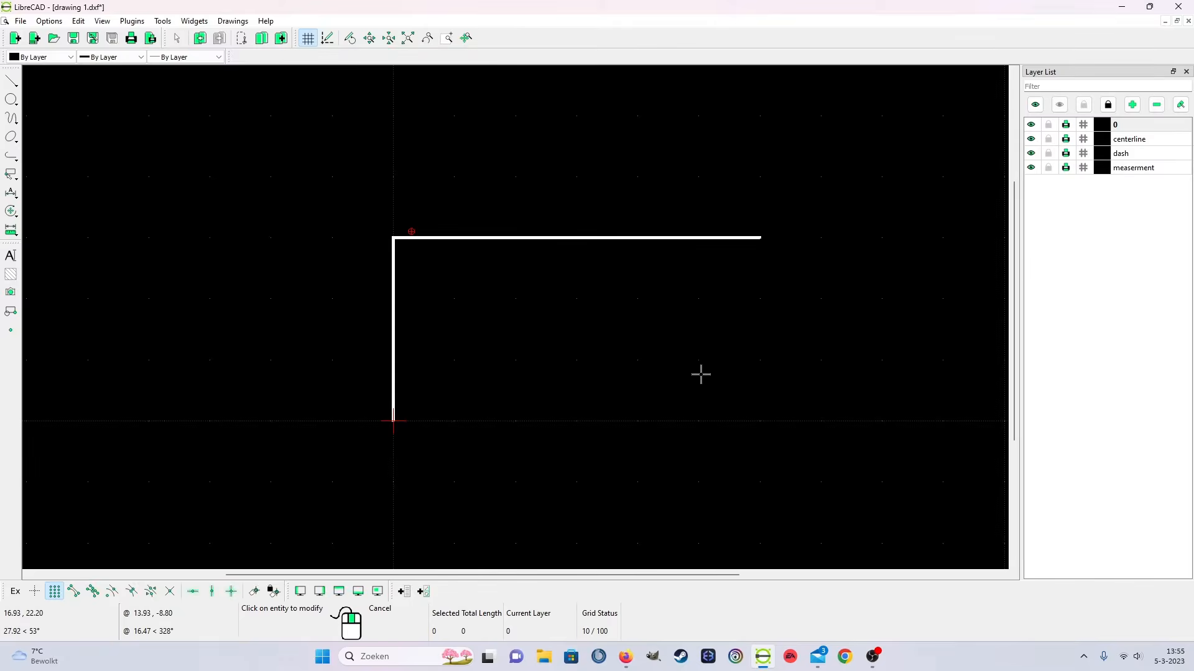
click(11, 81)
click(55, 79)
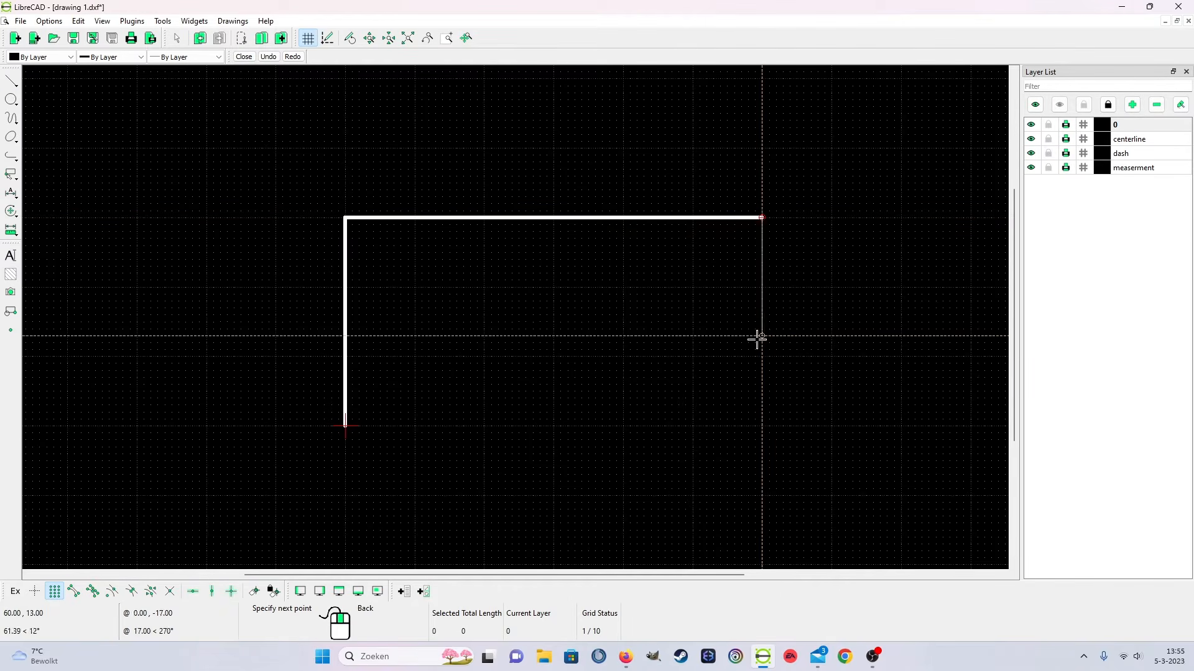
click(764, 426)
right_click(765, 426)
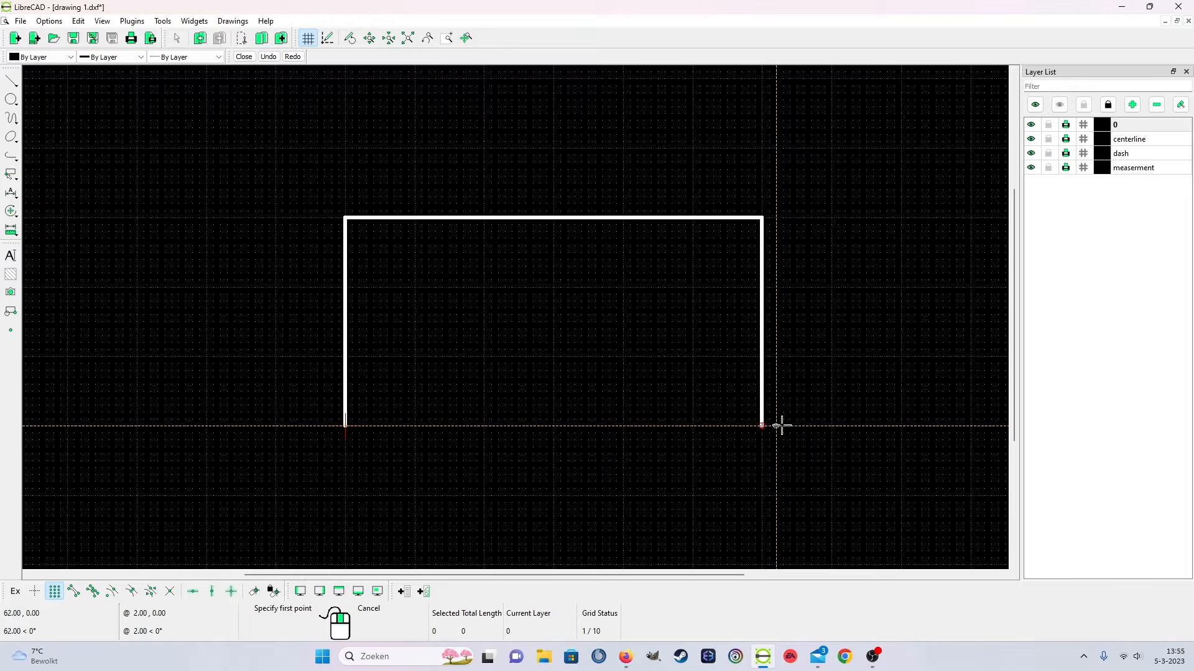
Draw a horizontal line for the second section from (60, 25) to (90, 25)
scroll(792, 322, down, 2)
scroll(786, 274, up, 4)
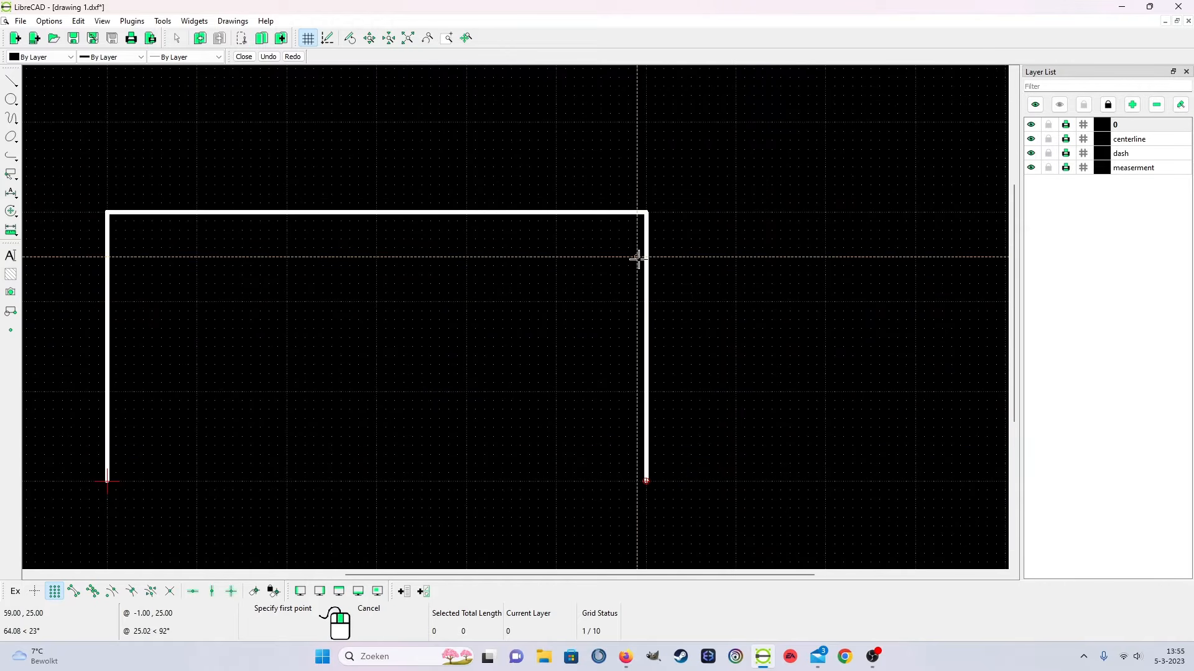
click(645, 257)
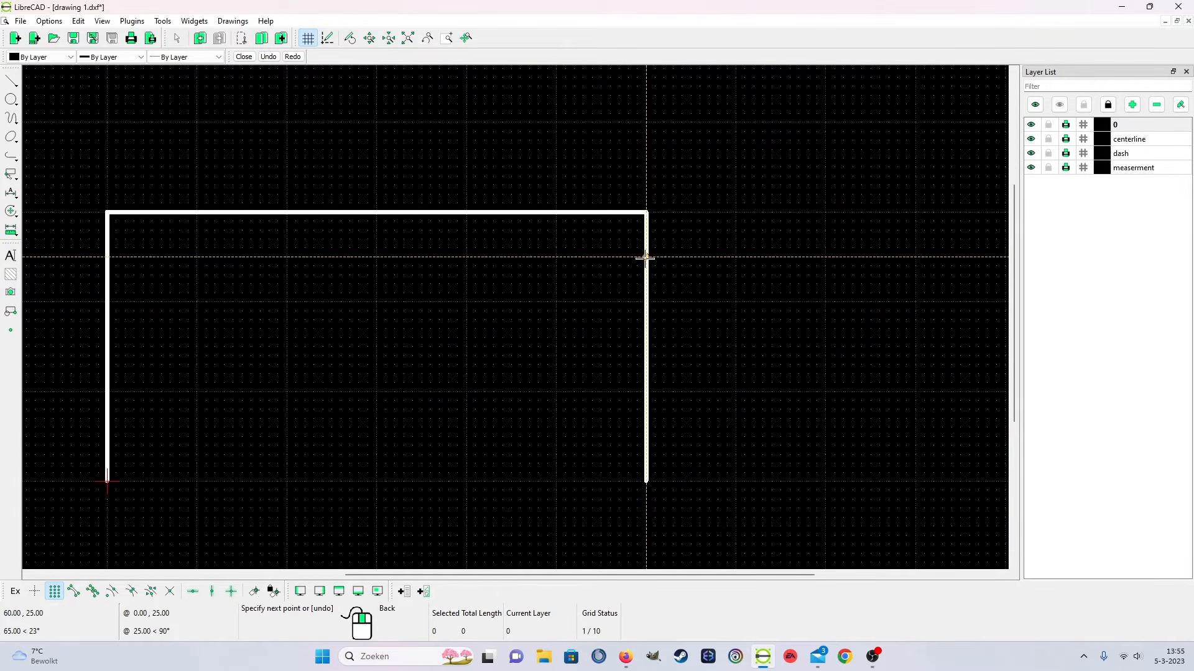
click(915, 255)
right_click(937, 293)
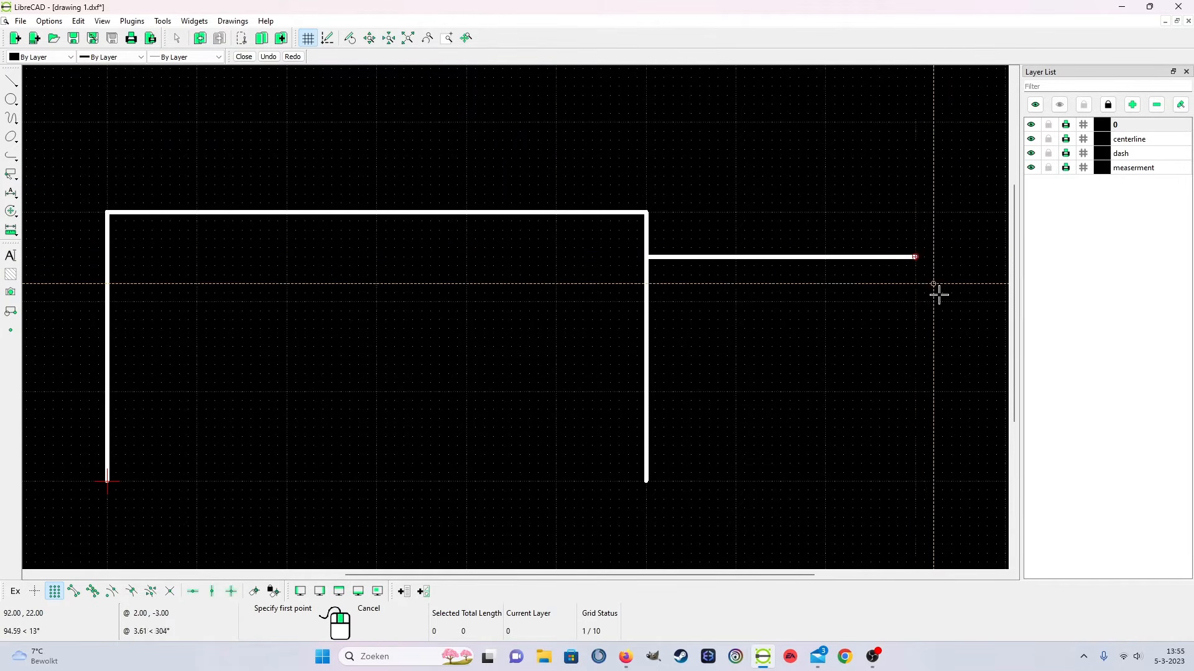
Close the end of the second section with a vertical line from (90, 25) to (90, 0)
scroll(885, 365, down, 3)
scroll(848, 338, up, 2)
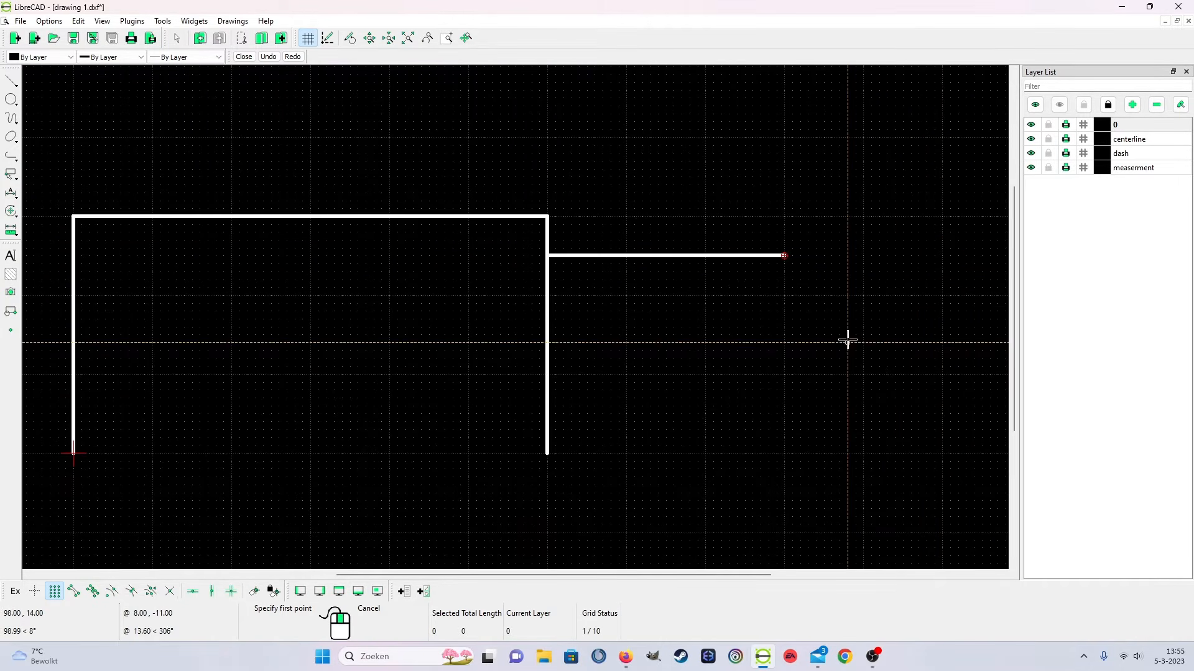
click(782, 254)
click(782, 453)
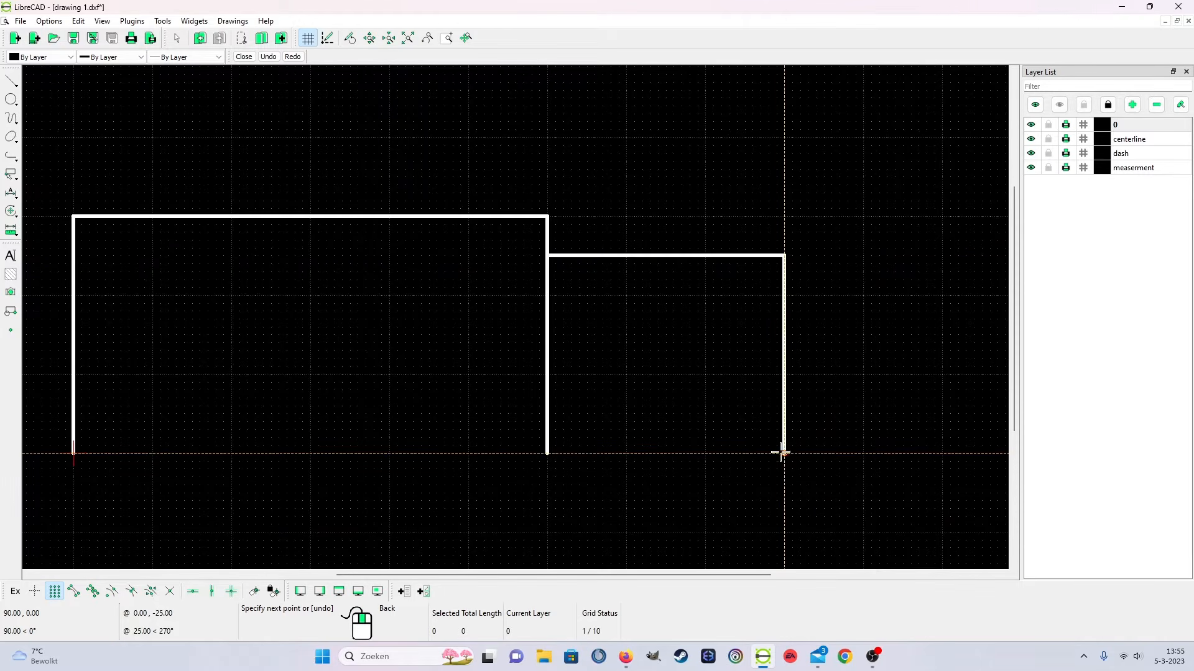
right_click(783, 466)
right_click(643, 518)
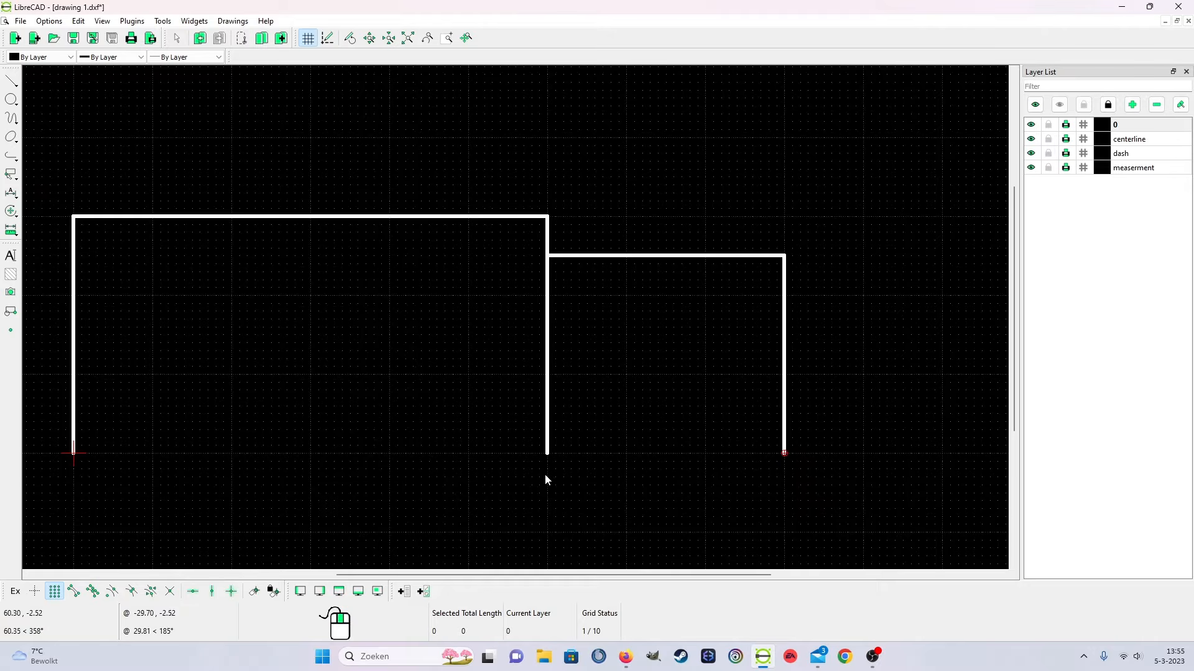
Check the start and end point coordinates in the properties of the second section's horizontal line
click(546, 458)
key(Escape)
right_click(659, 491)
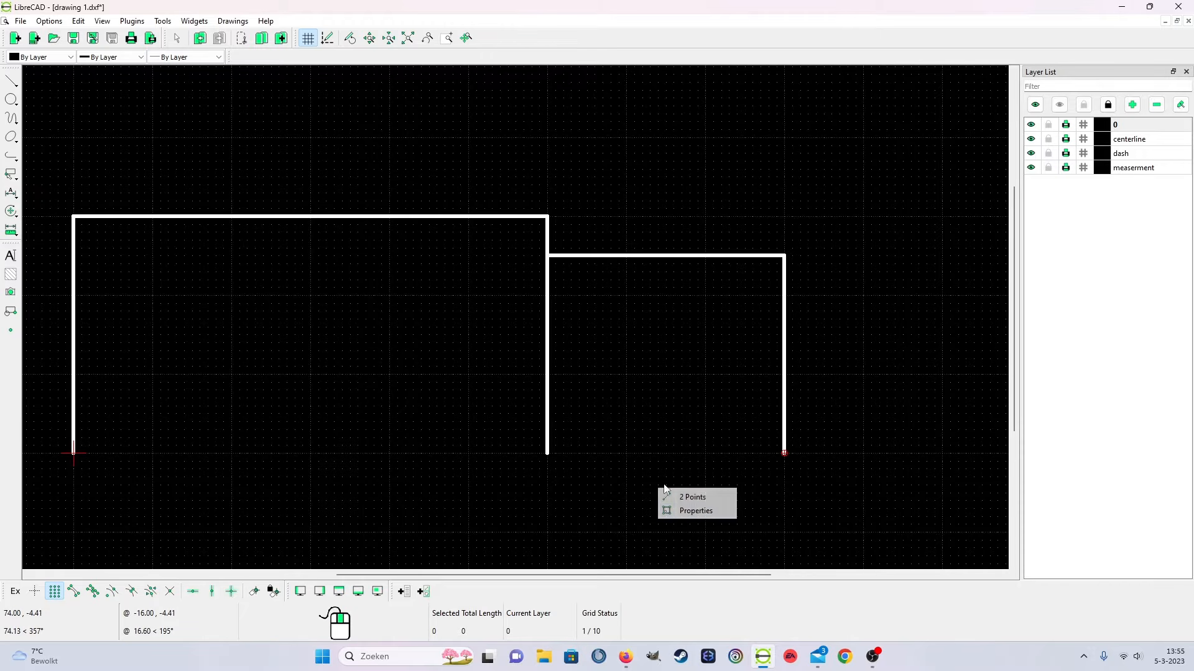
click(676, 256)
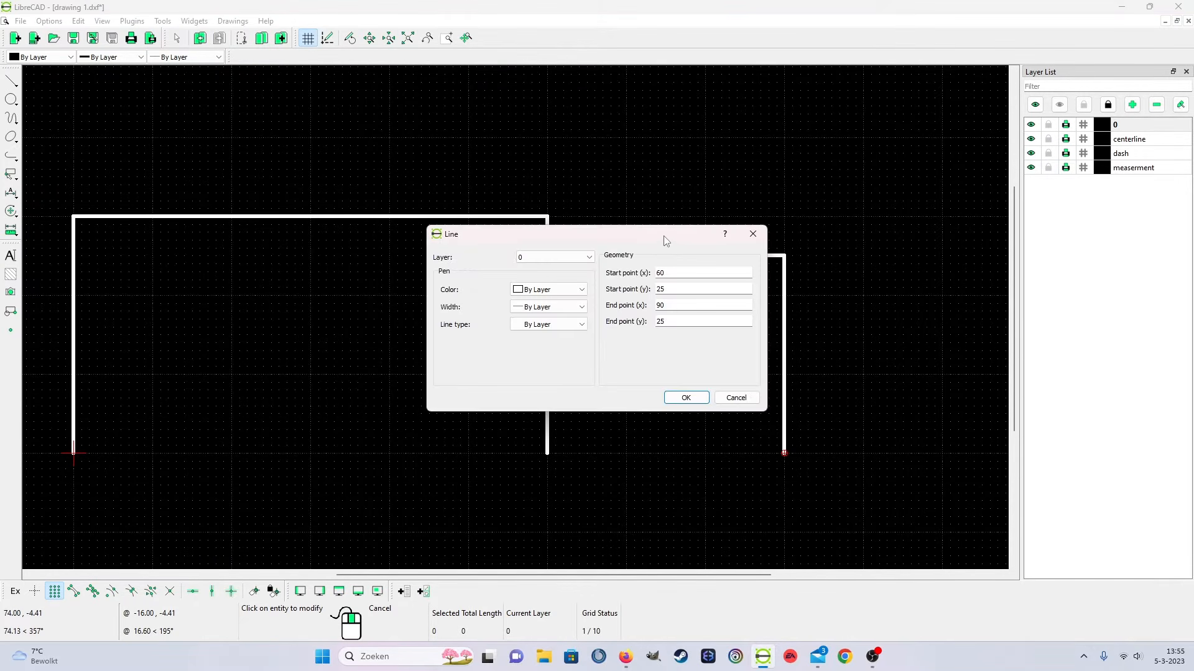
drag(666, 241, 417, 303)
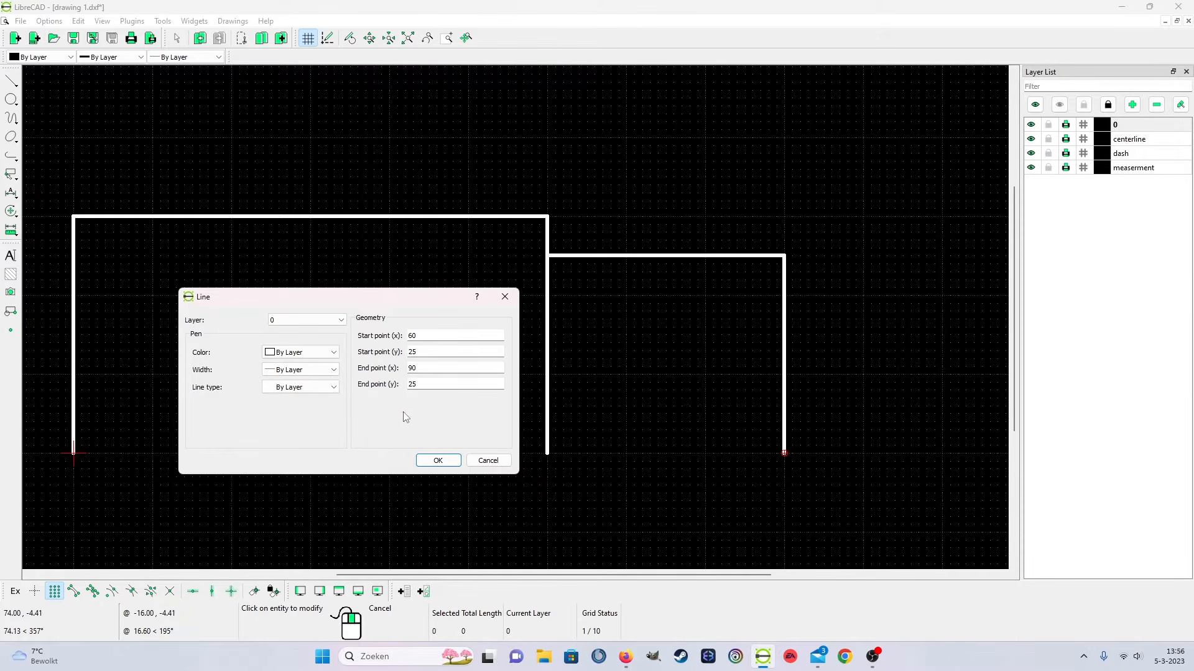
click(438, 460)
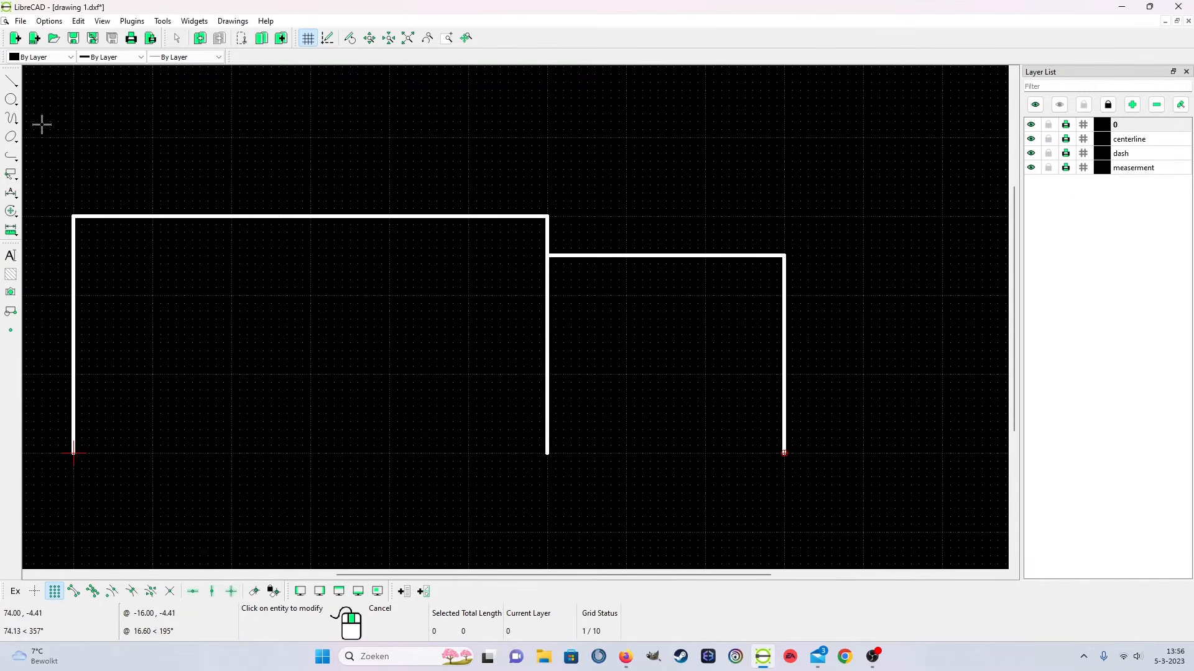
Draw the third section with connected two-point lines from (90, 20) to (130, 20) and down to (130, 0)
click(11, 81)
click(47, 79)
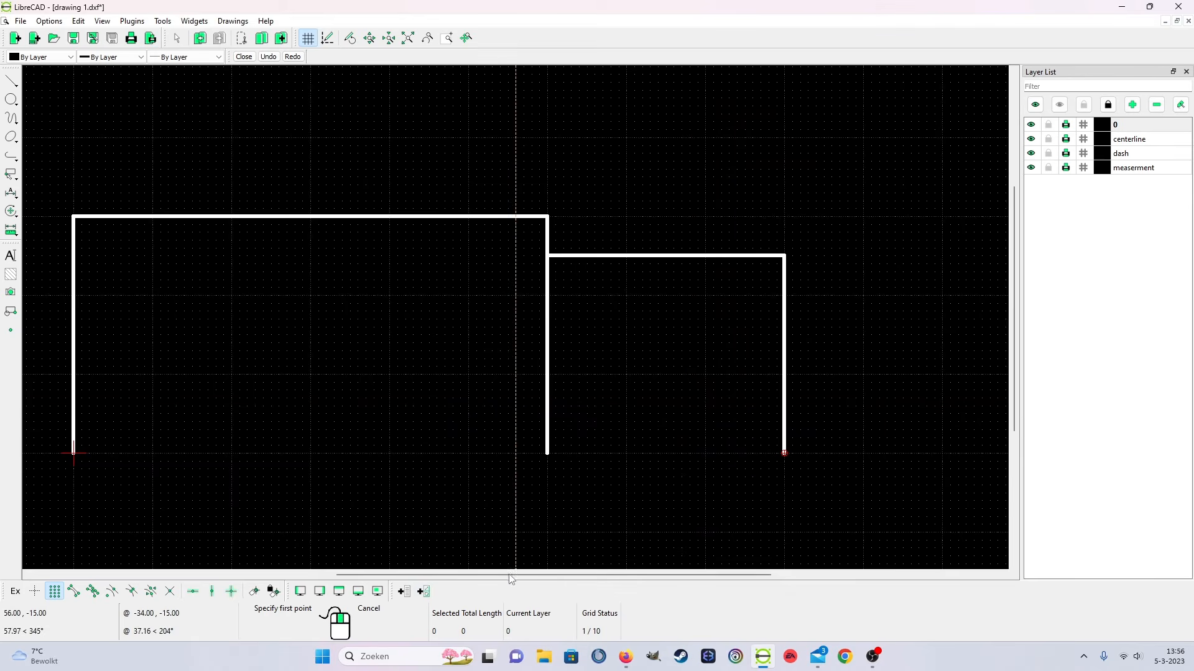
drag(438, 576, 527, 576)
click(583, 296)
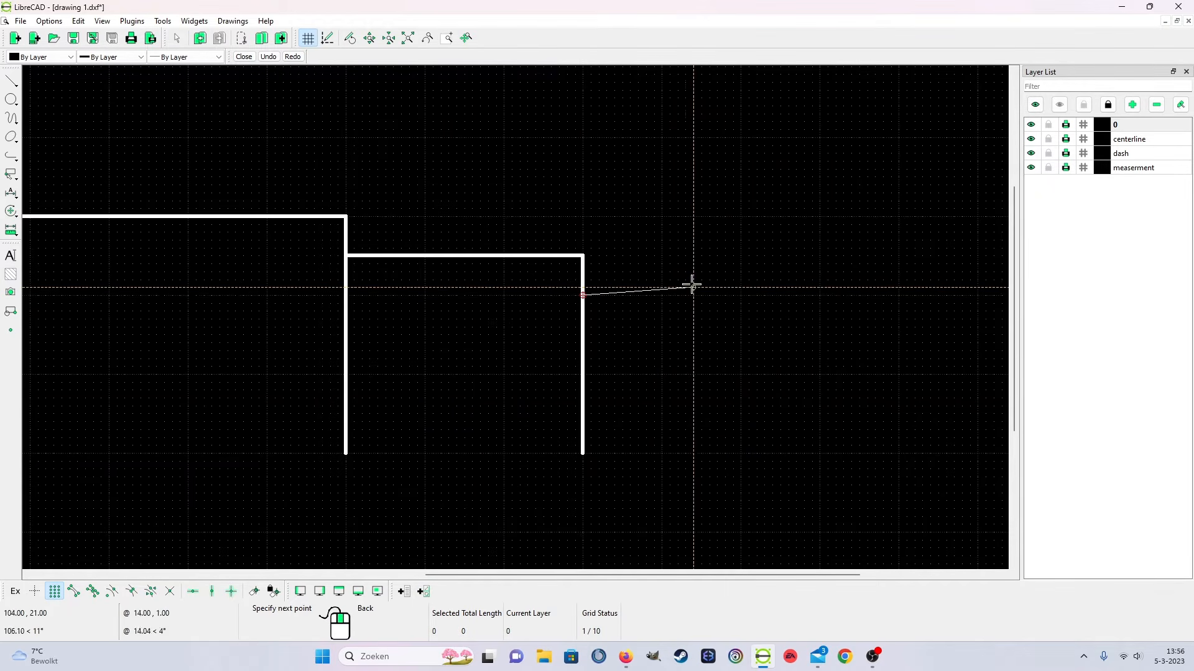
click(898, 296)
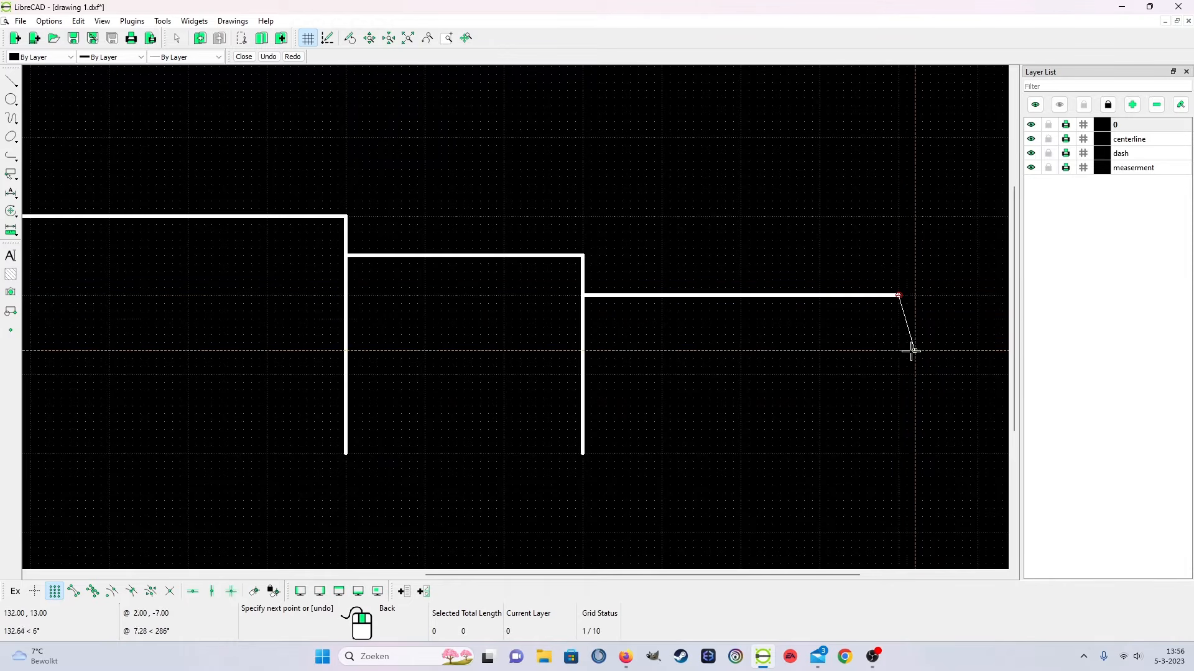
click(897, 453)
right_click(898, 454)
scroll(876, 471, down, 2)
right_click(771, 448)
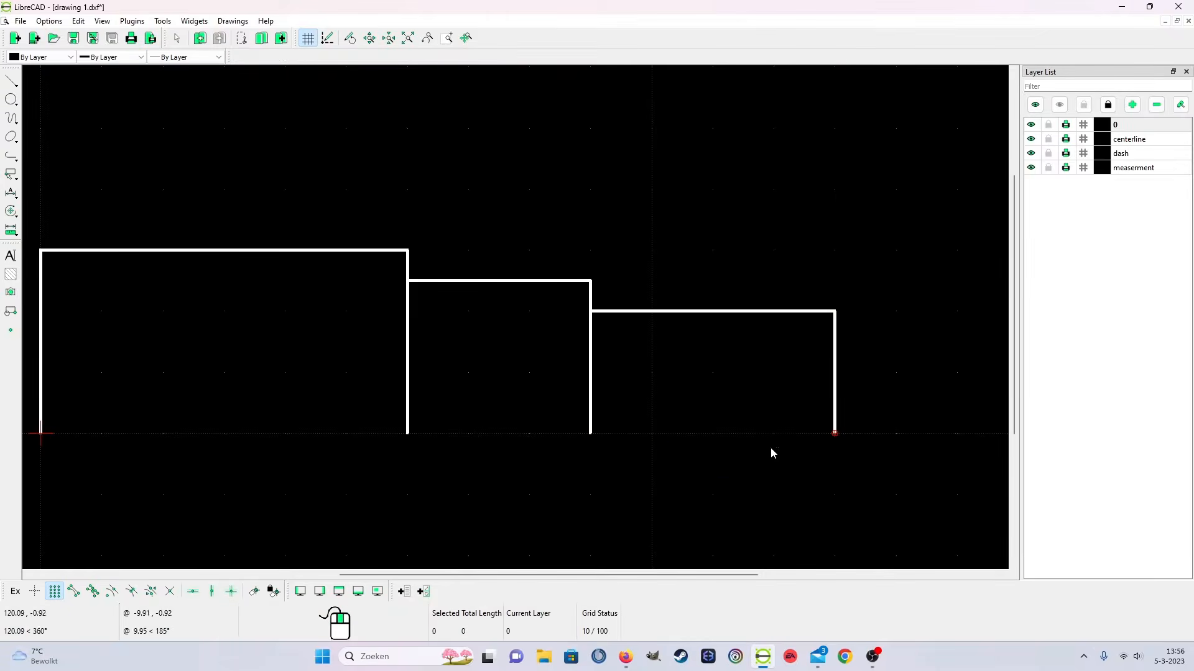
Make the centerline layer current and draw a horizontal line on it from (-10, 0) to (140, 0)
scroll(645, 392, down, 2)
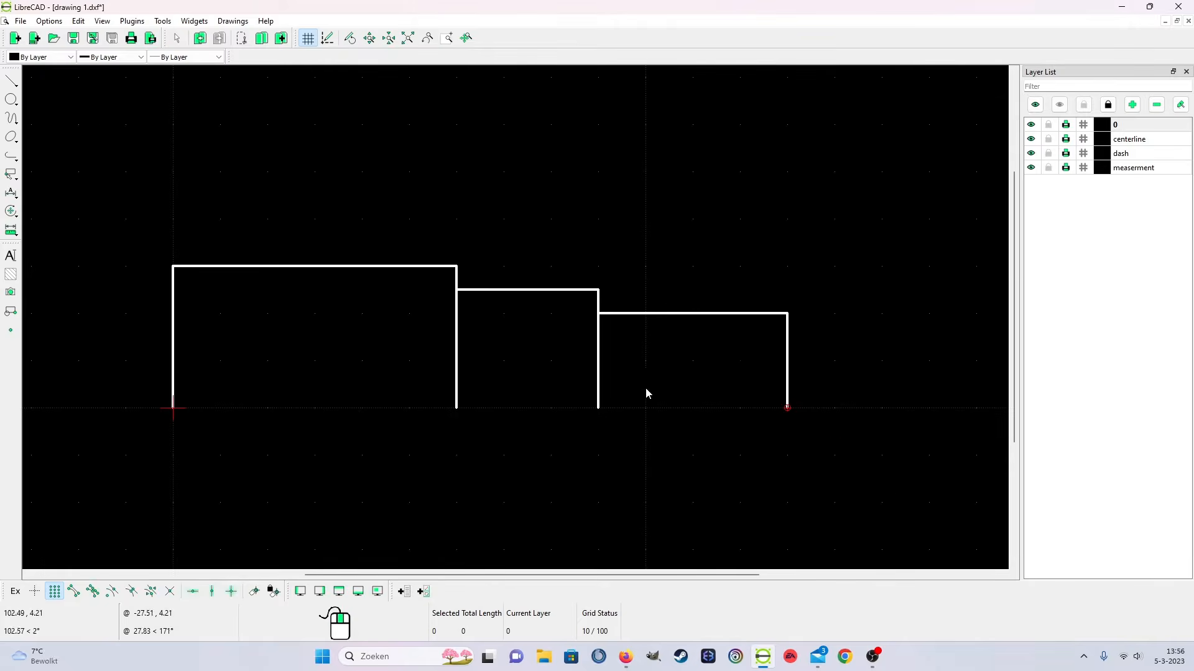
click(1124, 140)
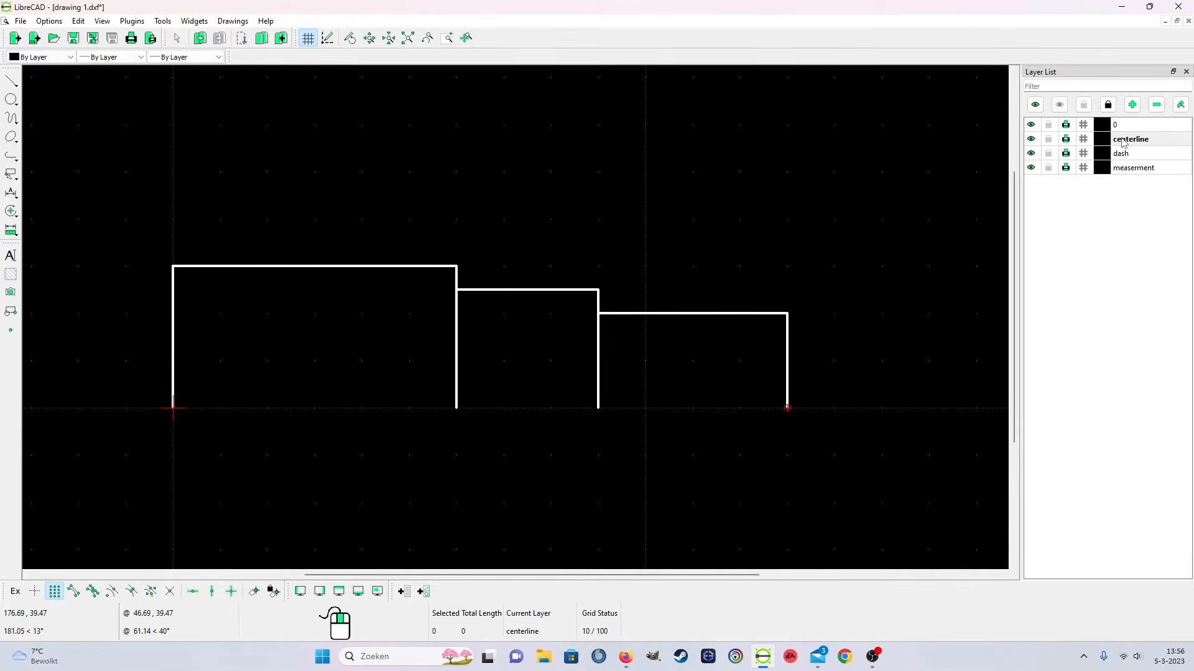
click(12, 83)
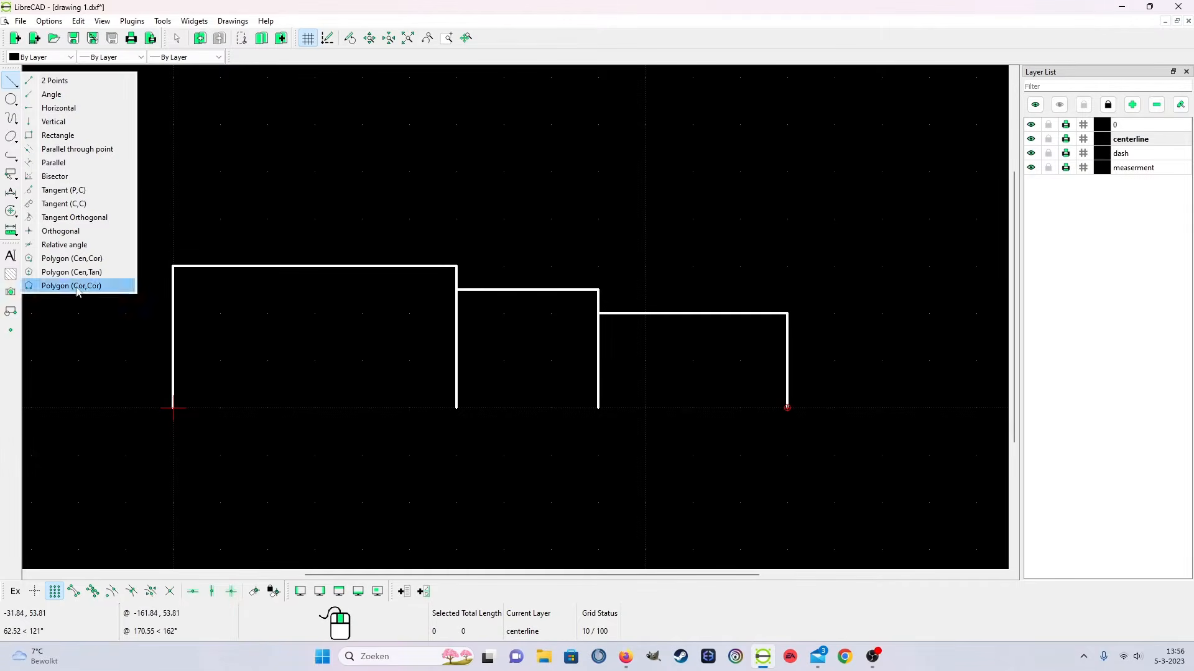
click(112, 80)
click(127, 408)
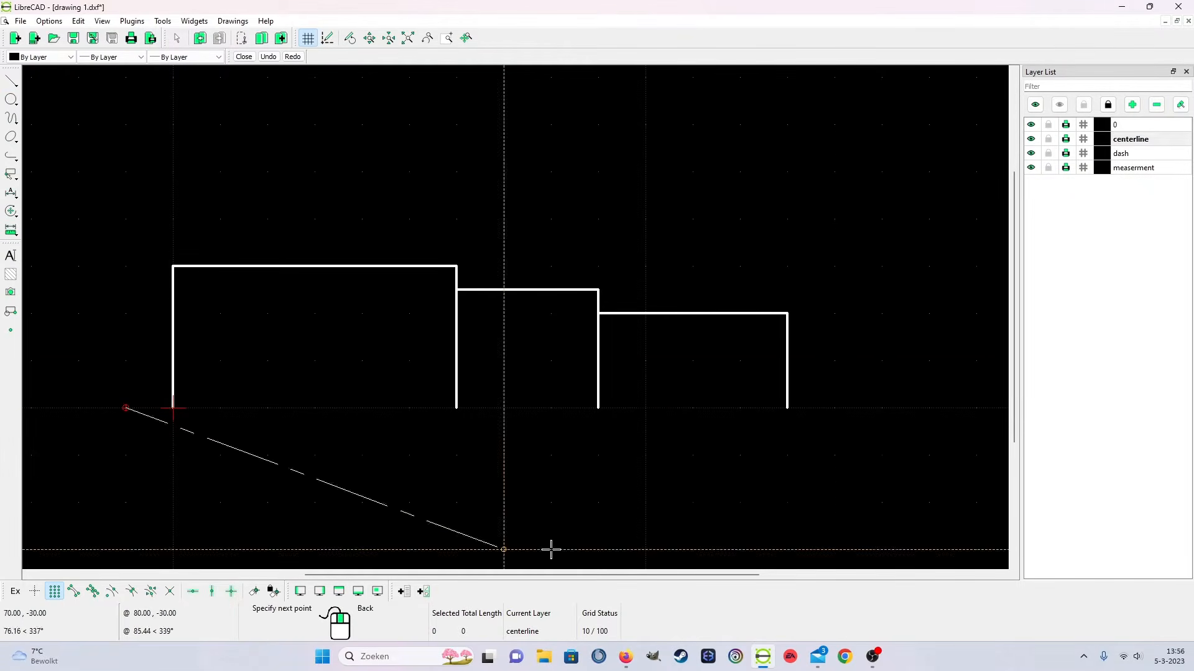
click(834, 408)
right_click(819, 427)
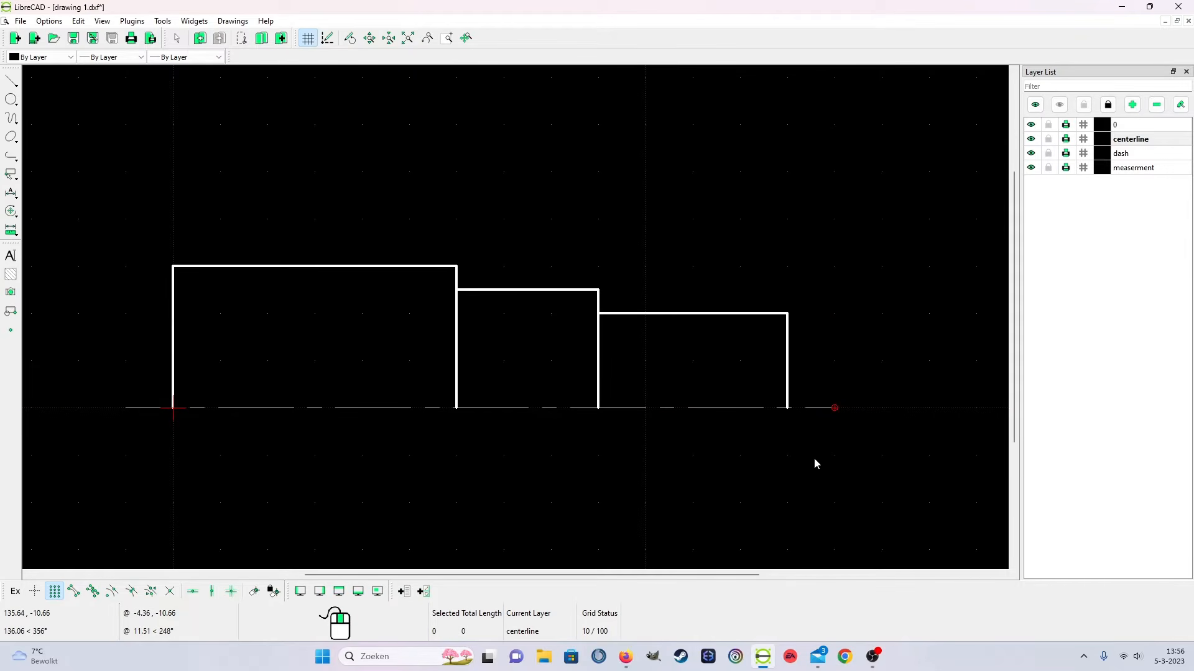
Mirror the stepped half-profile without the centerline about the axis from (20, 0) to (110, 0), keeping the original
scroll(744, 390, down, 1)
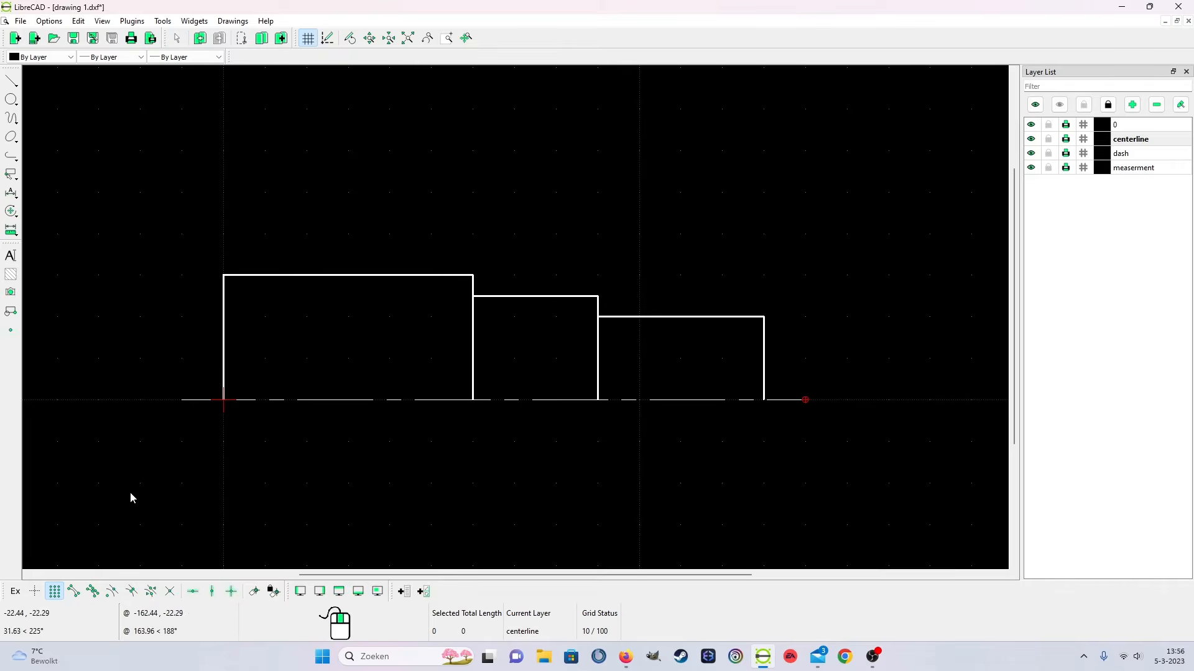
mouse_move(124, 233)
mouse_down()
mouse_move(212, 320)
mouse_move(505, 419)
mouse_move(844, 431)
mouse_up()
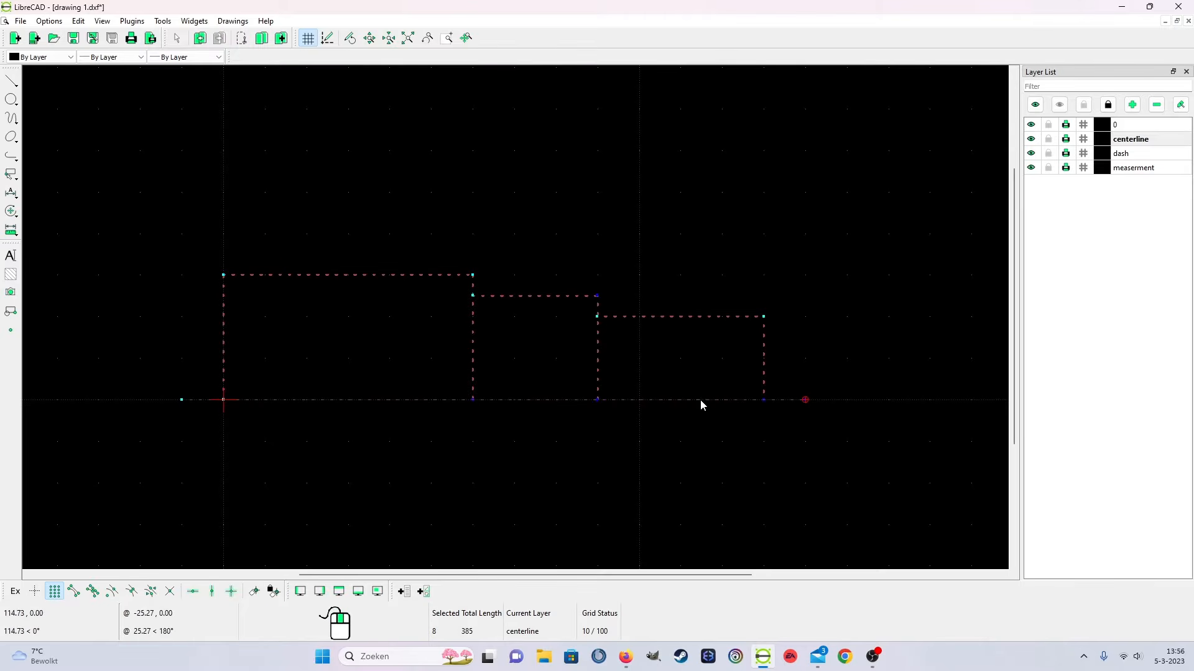
click(700, 401)
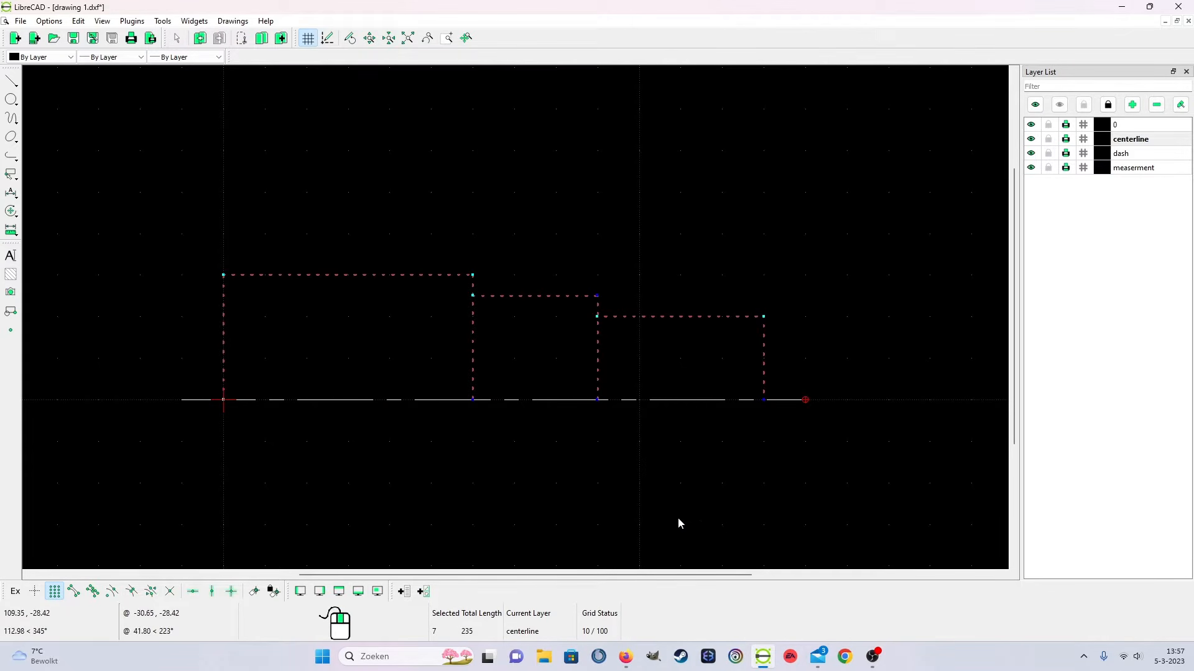
click(161, 22)
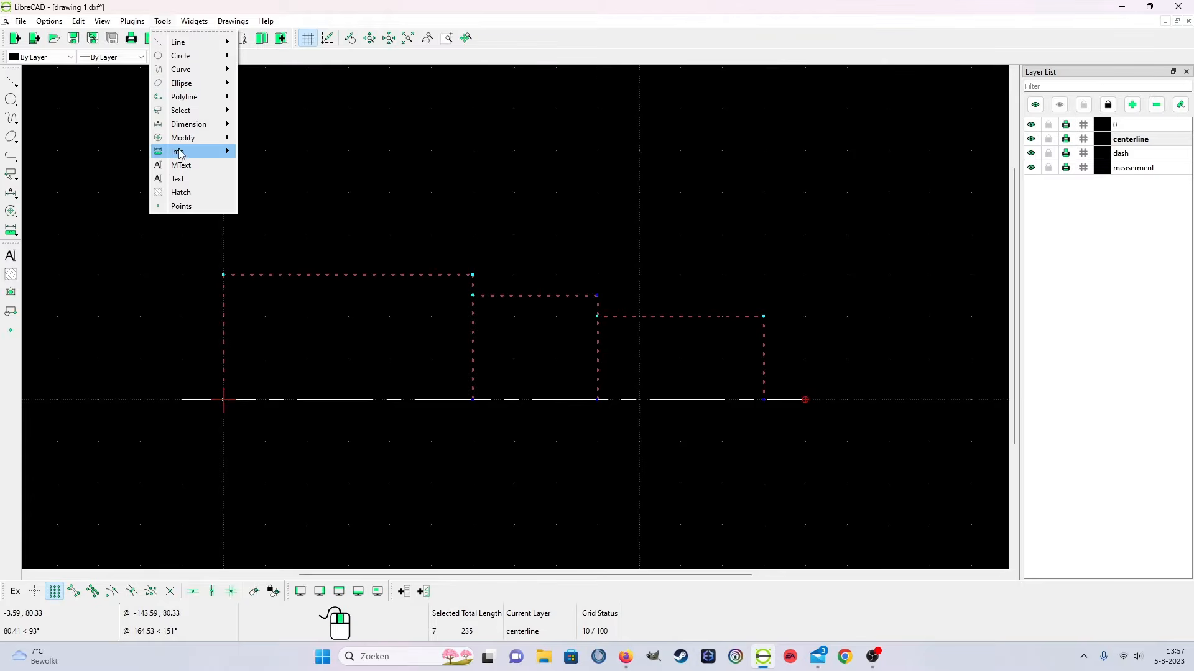
mouse_move(182, 140)
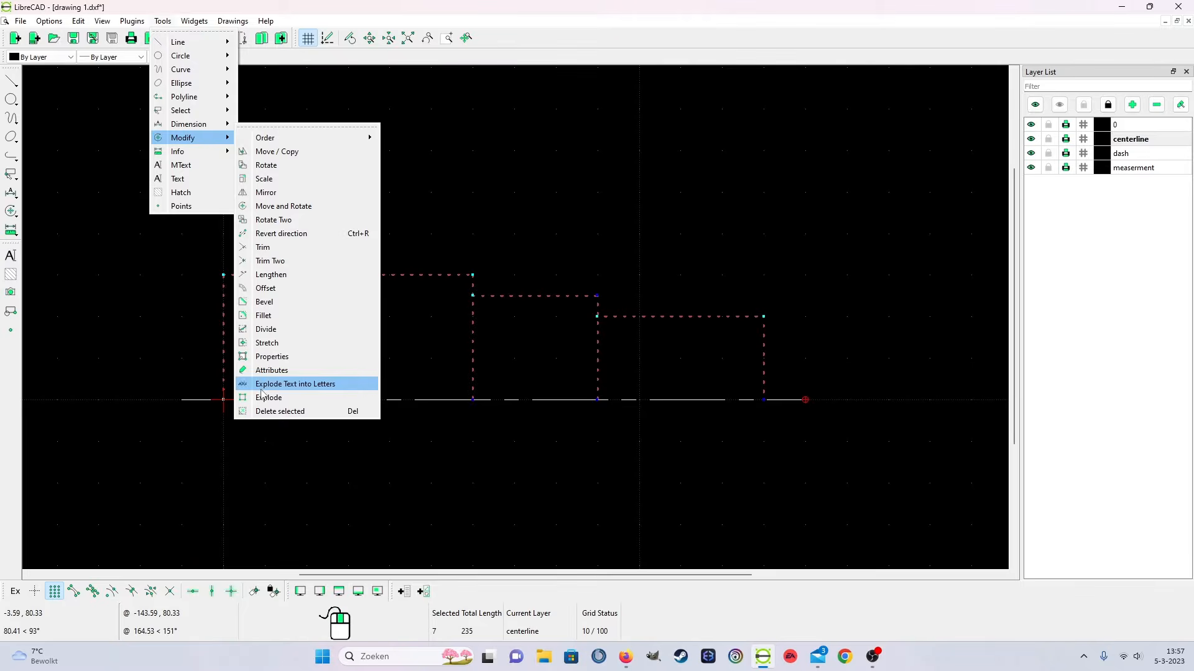
click(281, 199)
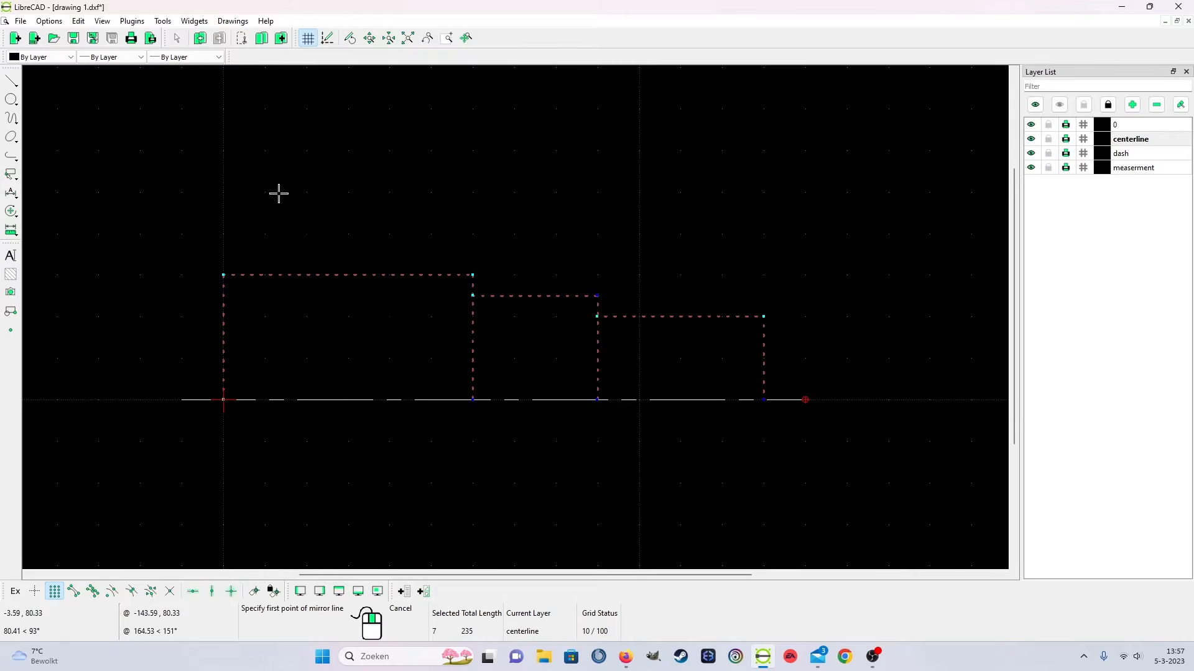
click(296, 398)
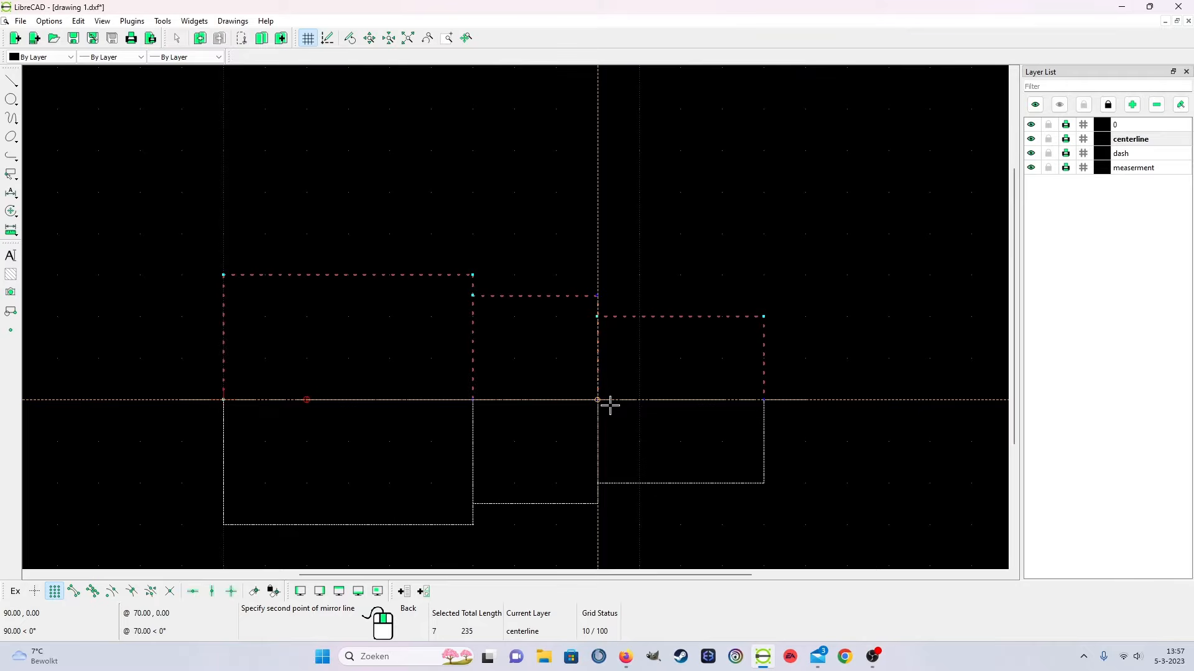
click(681, 401)
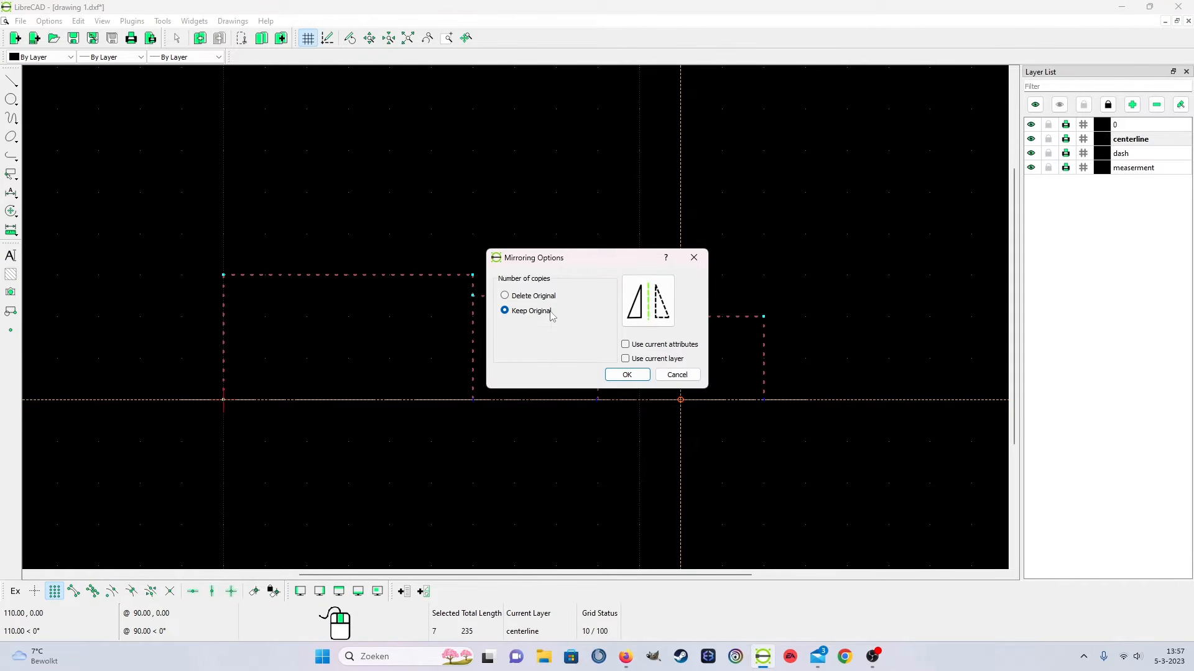
click(505, 297)
click(505, 311)
click(625, 373)
Draw a horizontal two-point line on the centerline layer from (200, 0) to (300, 0), beside the shaft
scroll(624, 372, down, 2)
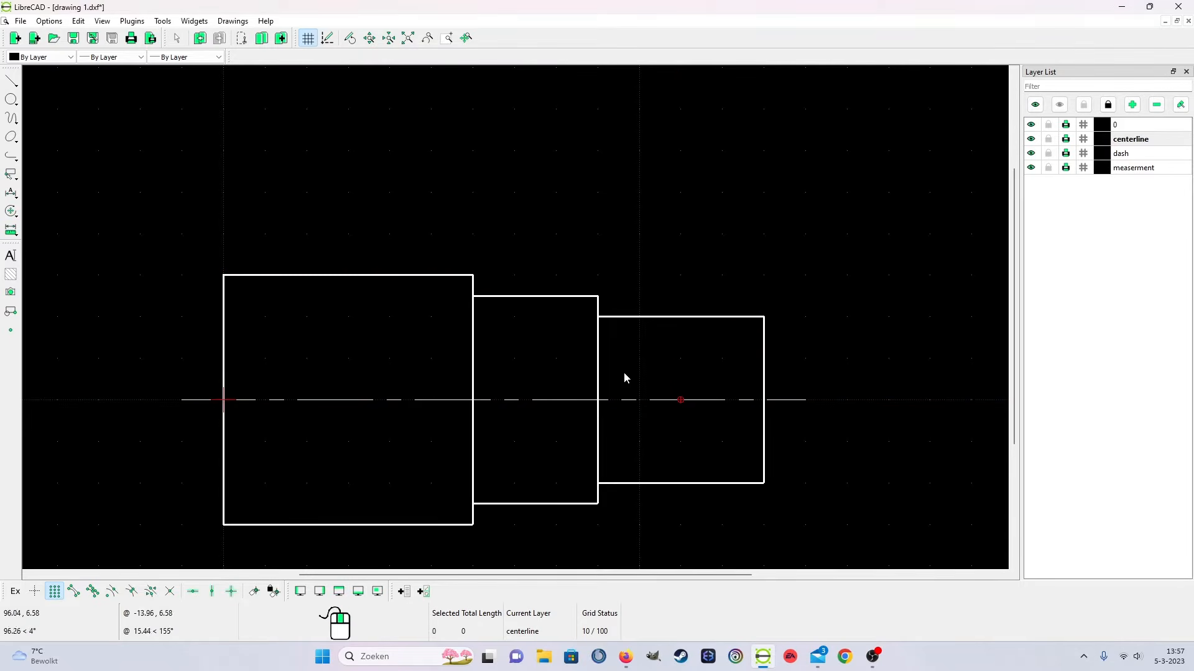
scroll(777, 461, up, 1)
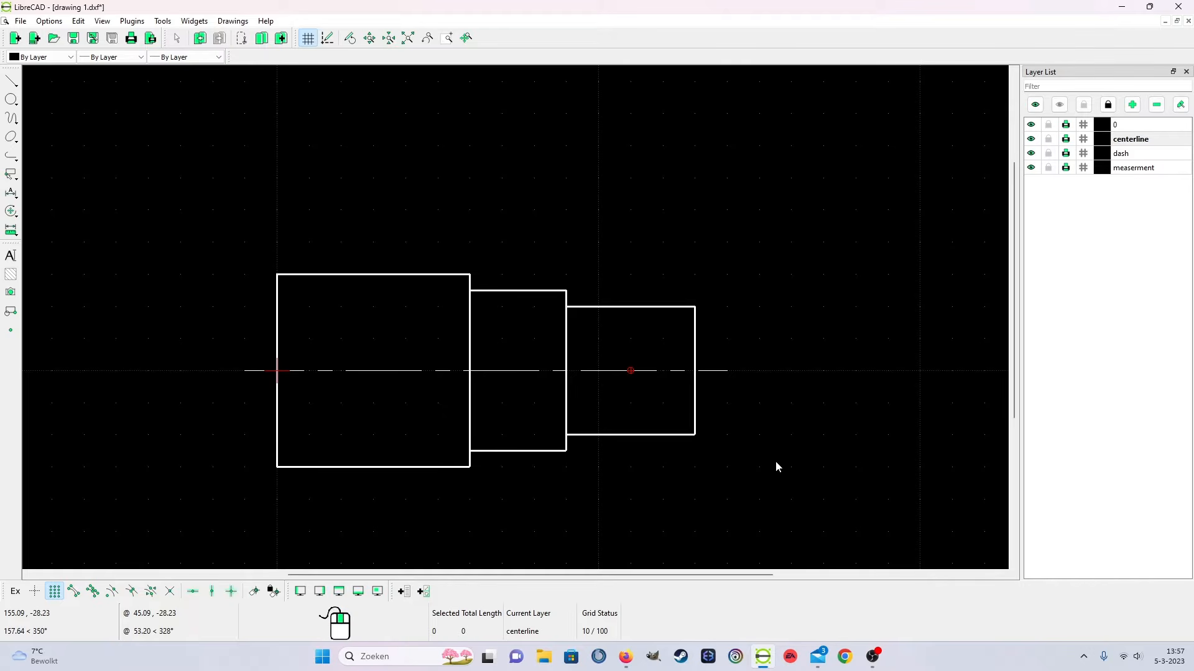
scroll(775, 461, down, 1)
middle_drag(770, 473, 738, 458)
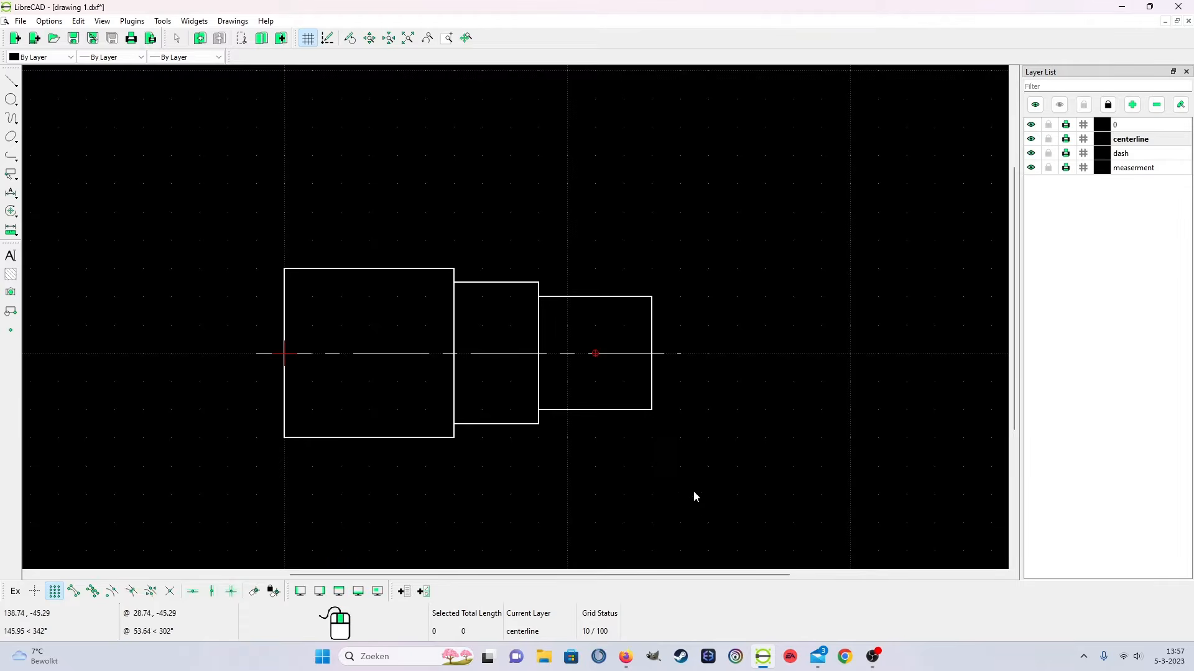
scroll(693, 490, down, 1)
middle_drag(865, 368, 826, 368)
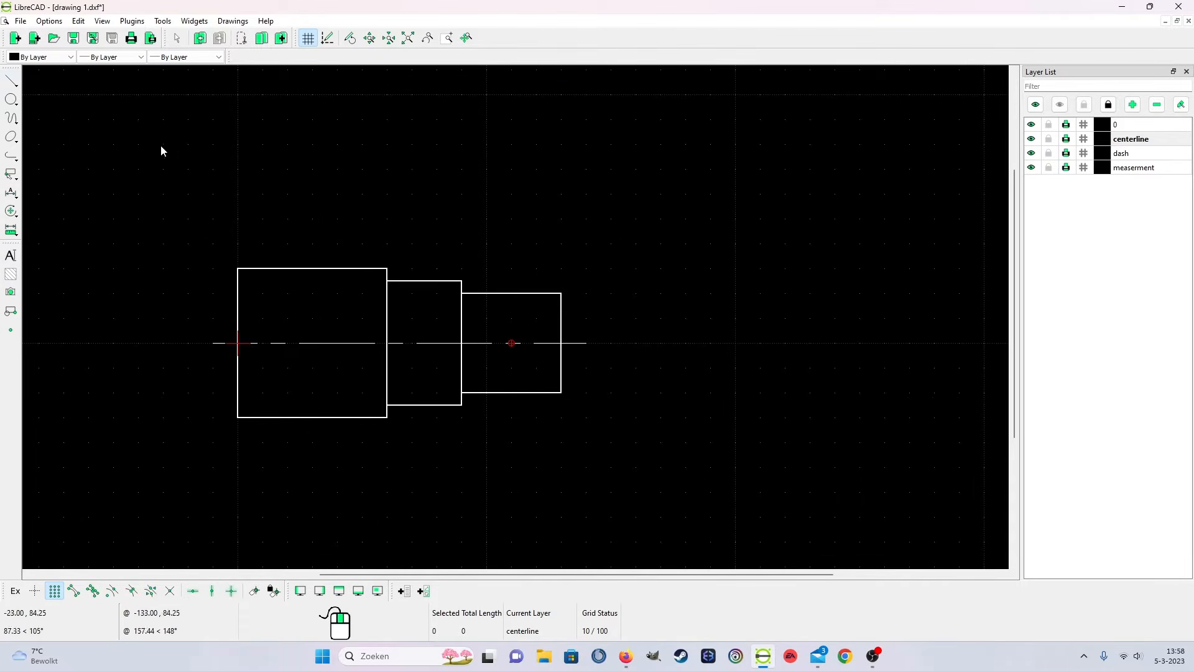
click(15, 81)
click(54, 81)
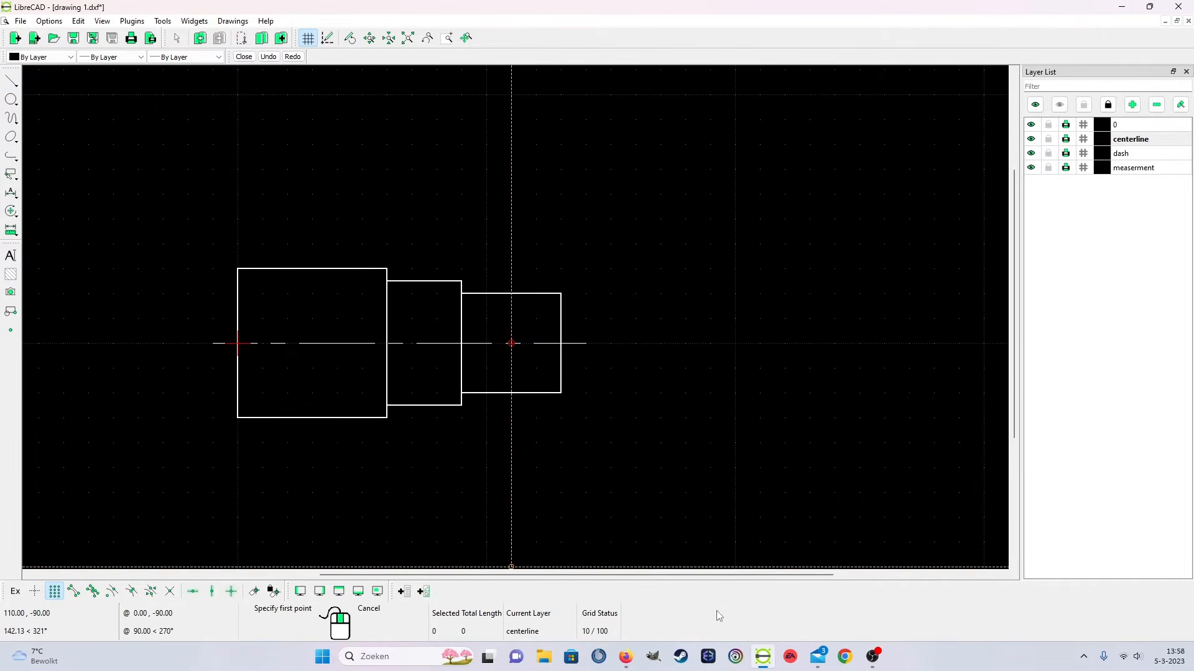
scroll(802, 418, down, 1)
scroll(776, 429, up, 2)
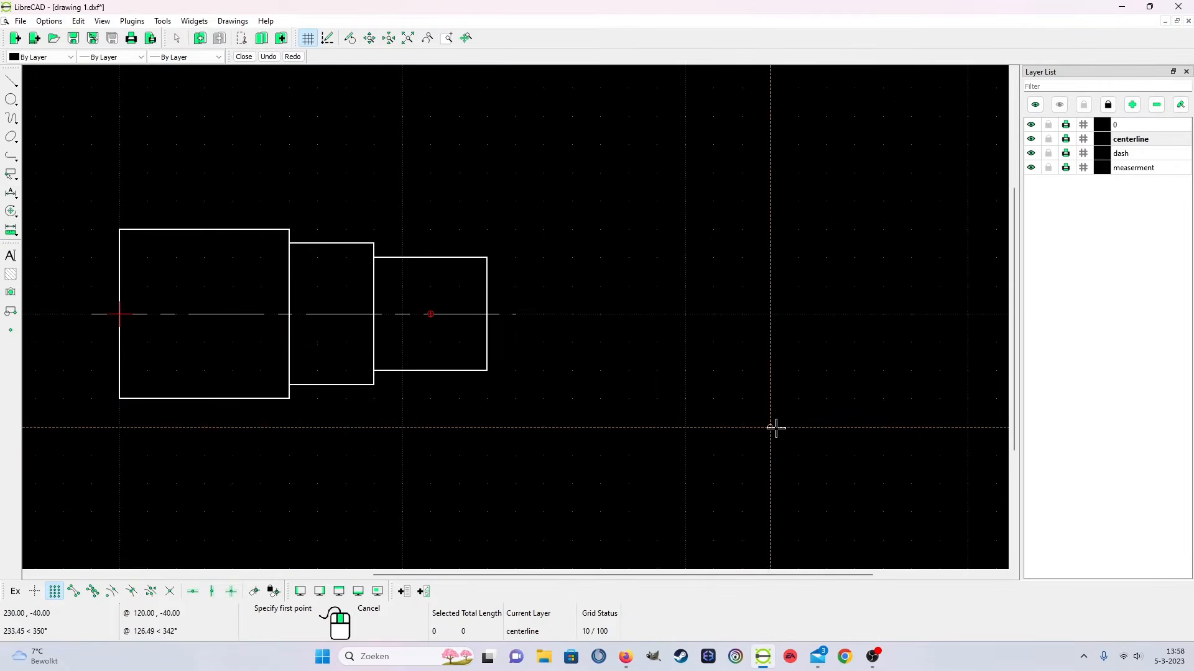
scroll(751, 360, up, 1)
scroll(730, 360, down, 2)
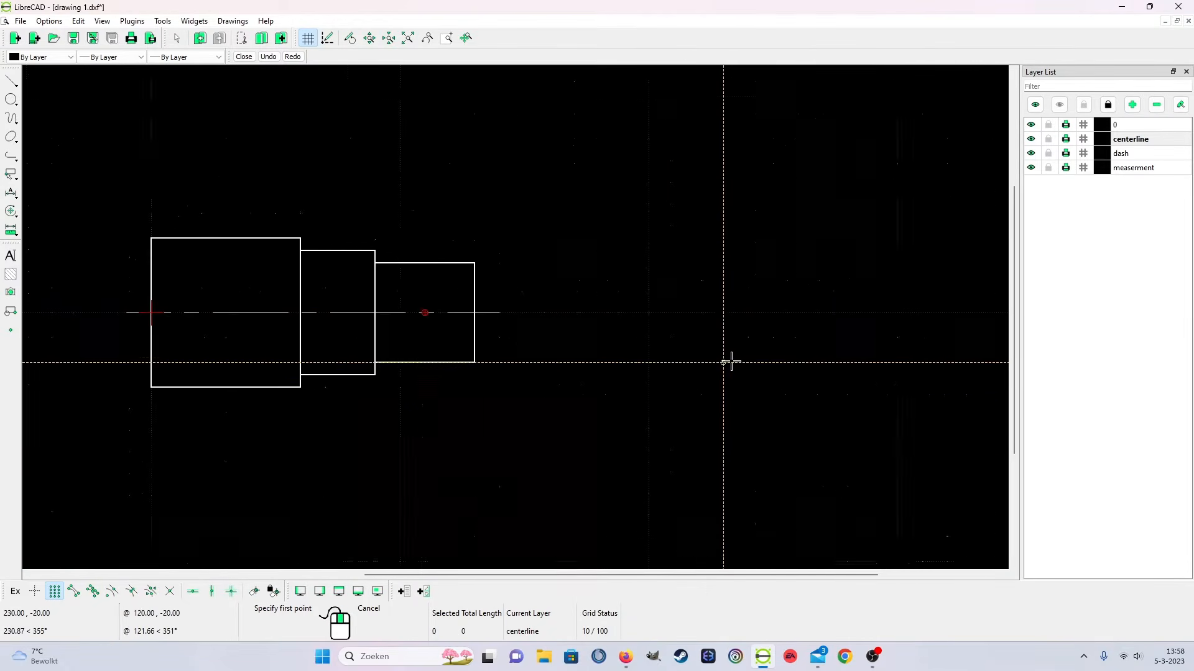
scroll(570, 319, down, 1)
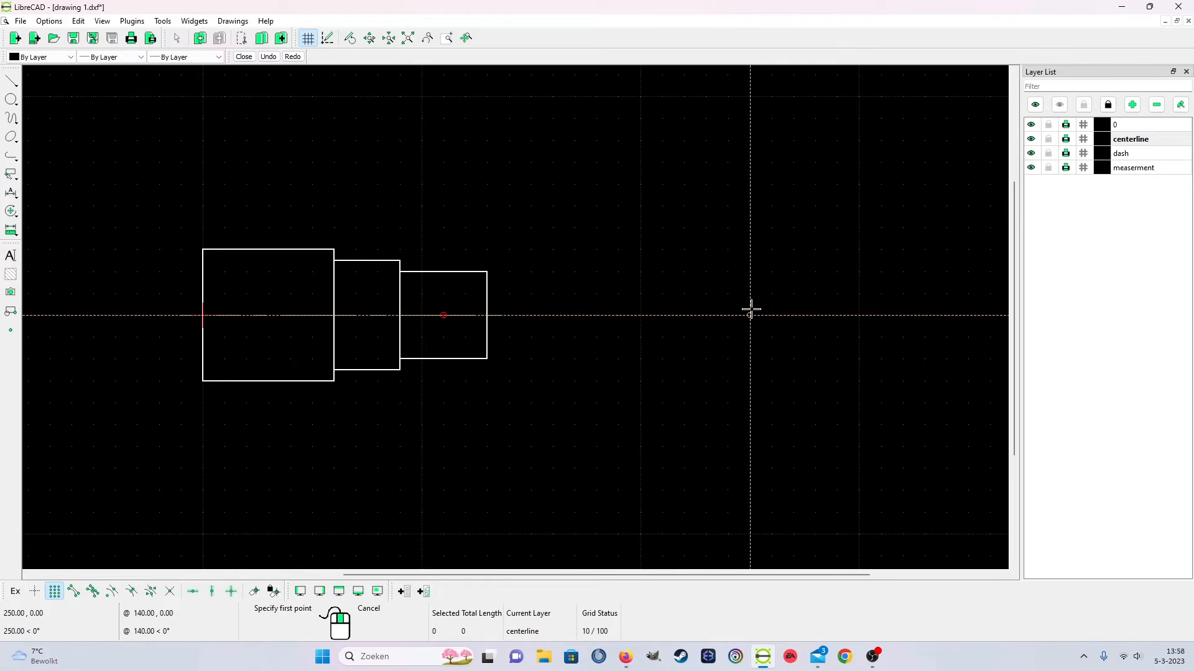
click(640, 315)
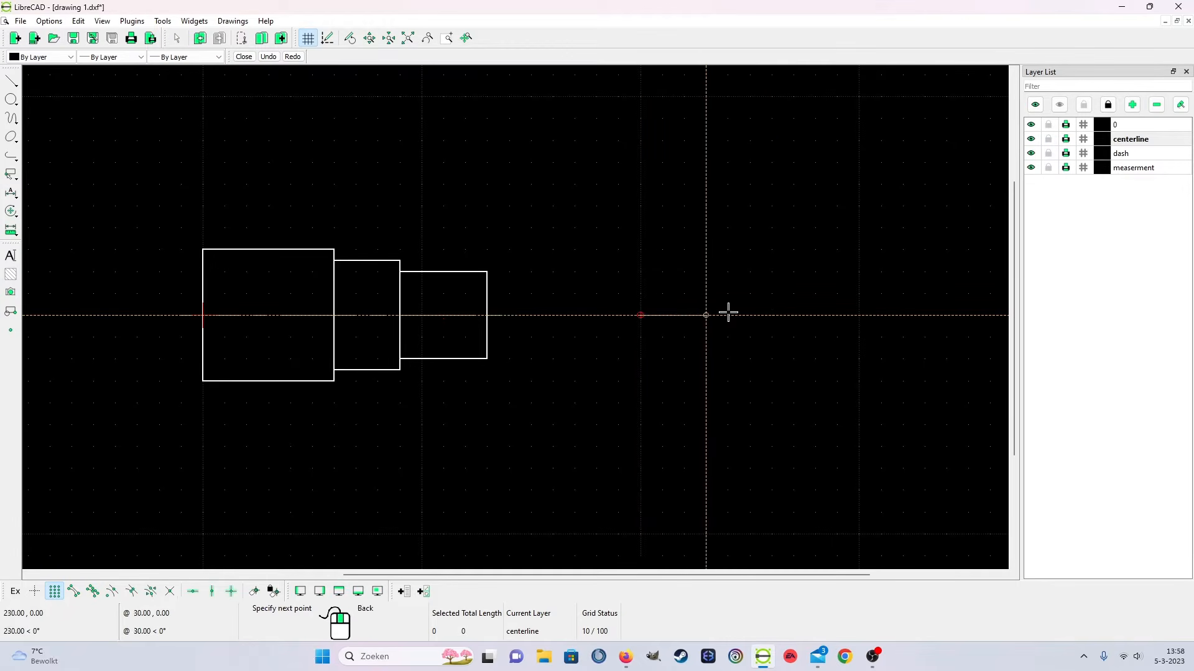
click(859, 315)
right_click(802, 405)
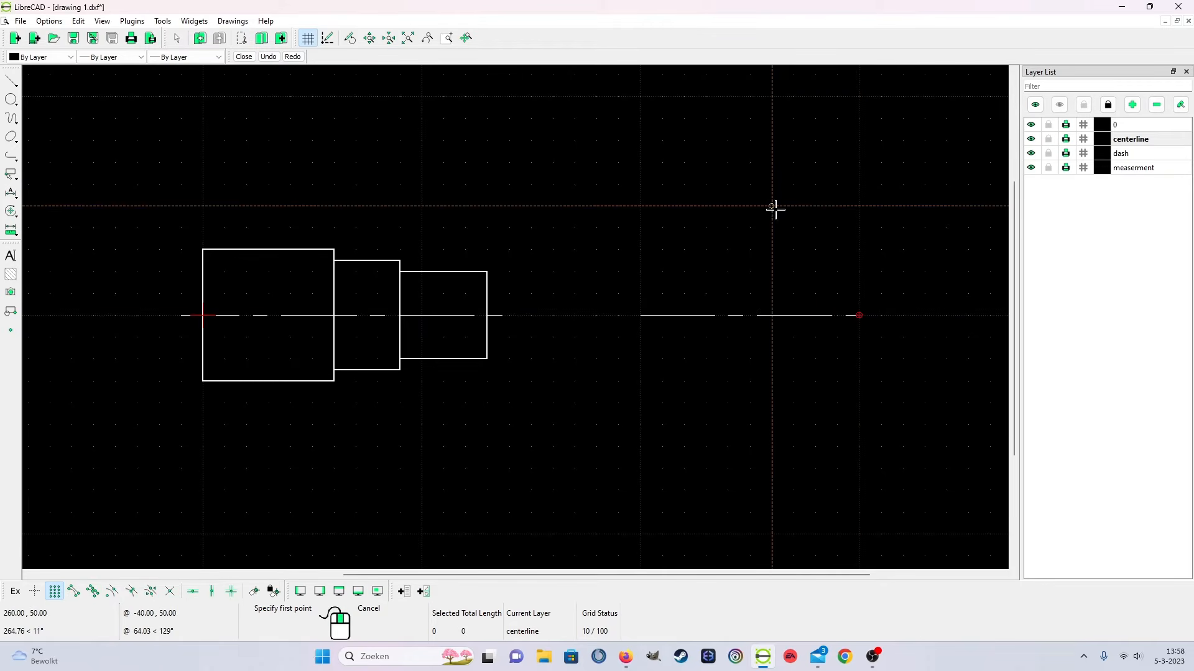
Draw a vertical line on the centerline layer from (250, 50) to (250, -50), crossing the new horizontal centerline
click(753, 203)
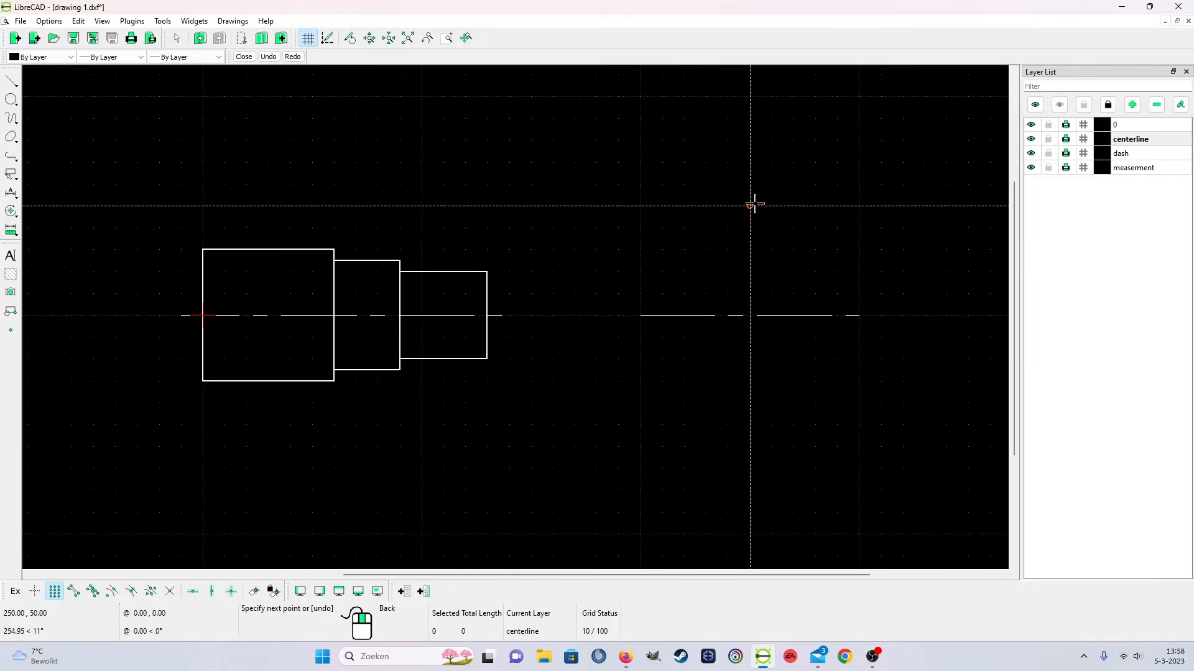
click(745, 428)
right_click(724, 452)
right_click(724, 452)
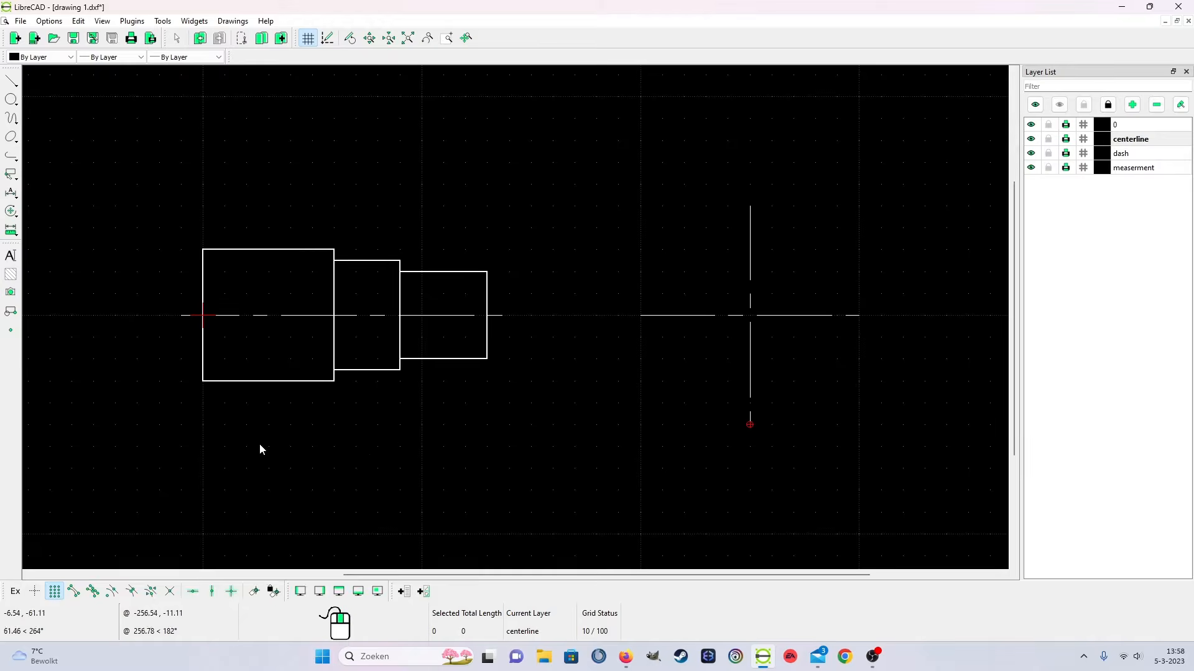
Make layer 0 the current layer
scroll(504, 425, up, 2)
scroll(423, 236, up, 2)
scroll(565, 255, up, 4)
scroll(634, 284, down, 8)
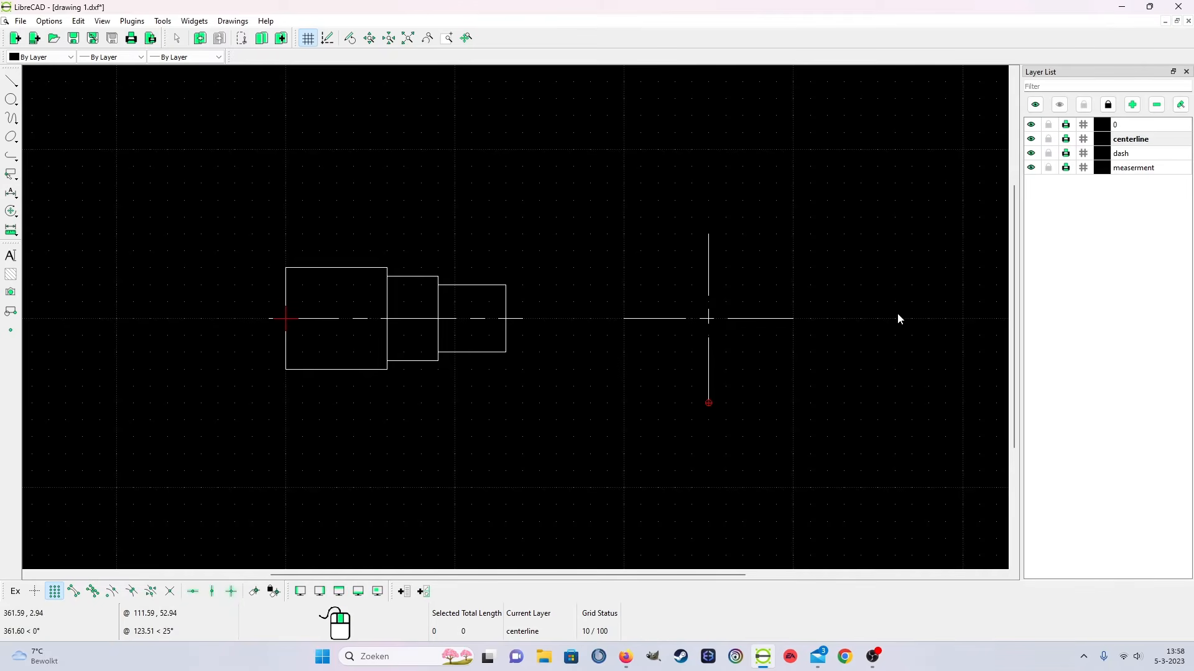
click(1158, 125)
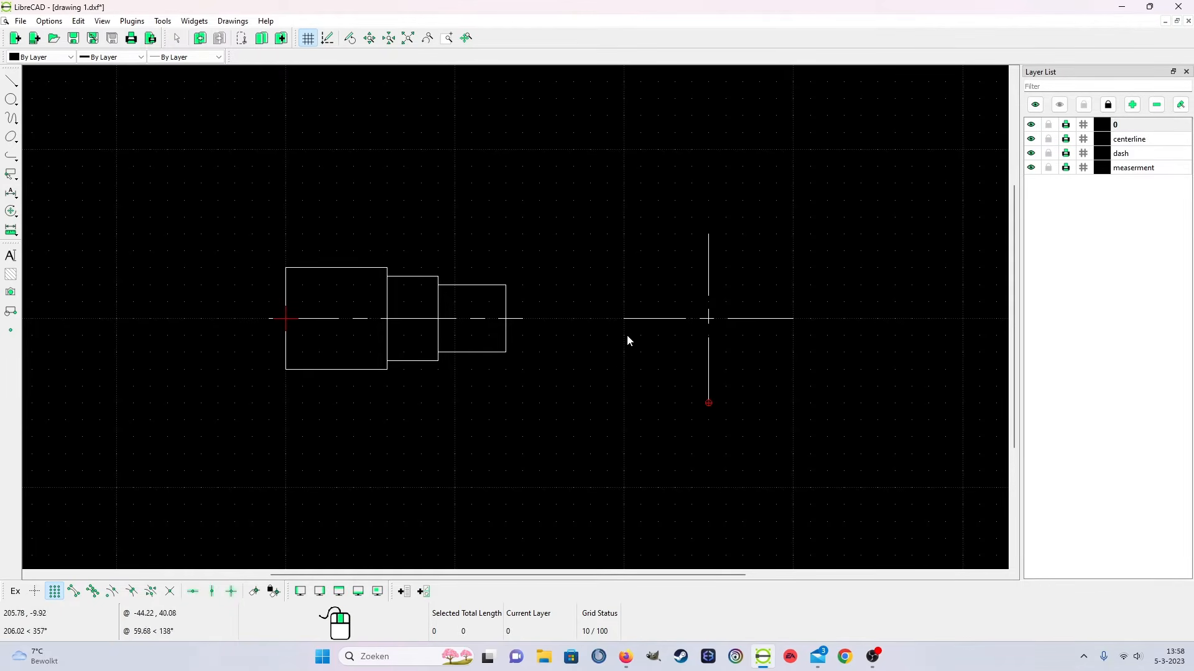
Try switching layer 0 and the centerline layer to construction lines and back
click(1083, 125)
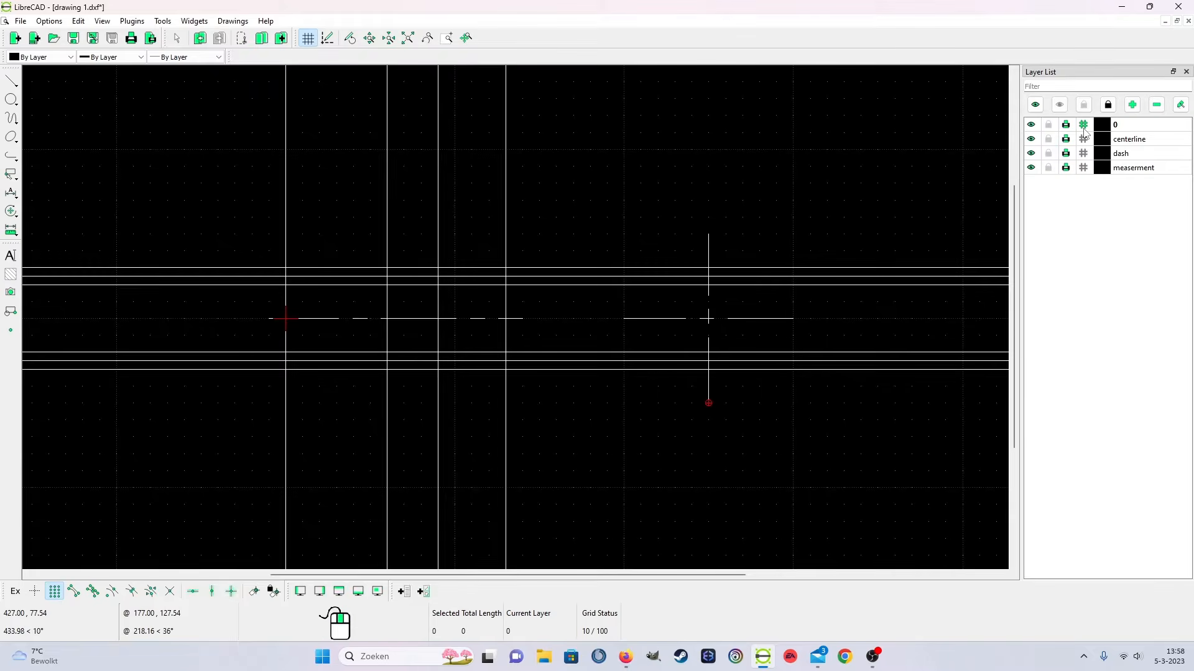
click(1085, 129)
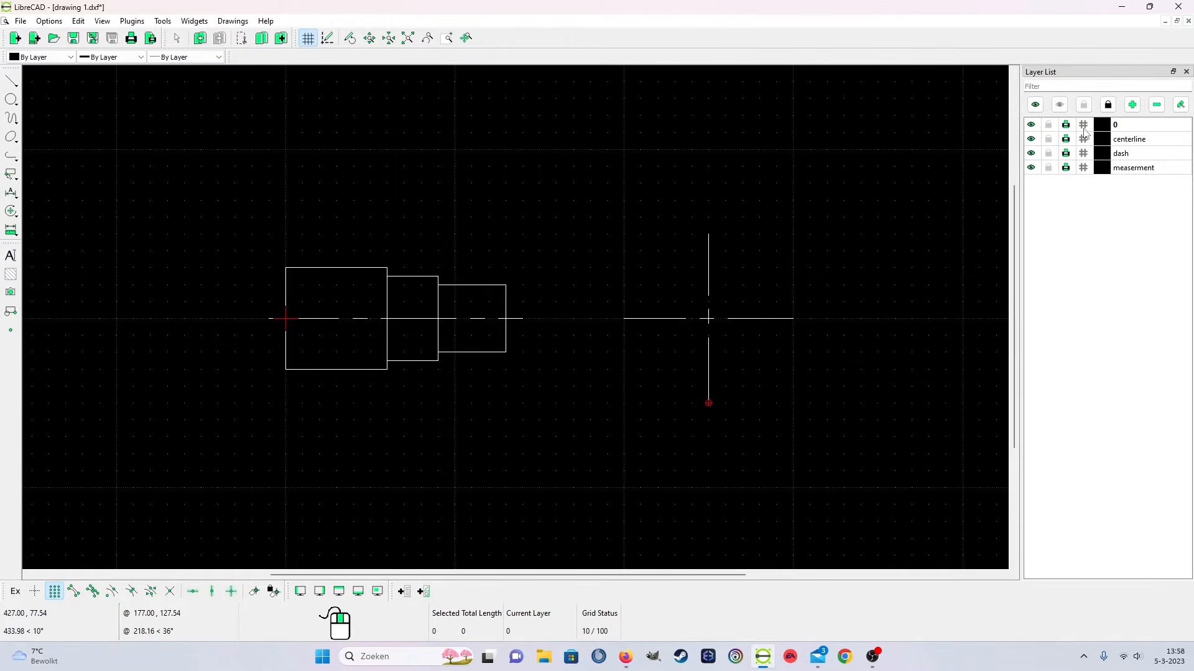
click(1085, 130)
click(1085, 129)
click(1085, 128)
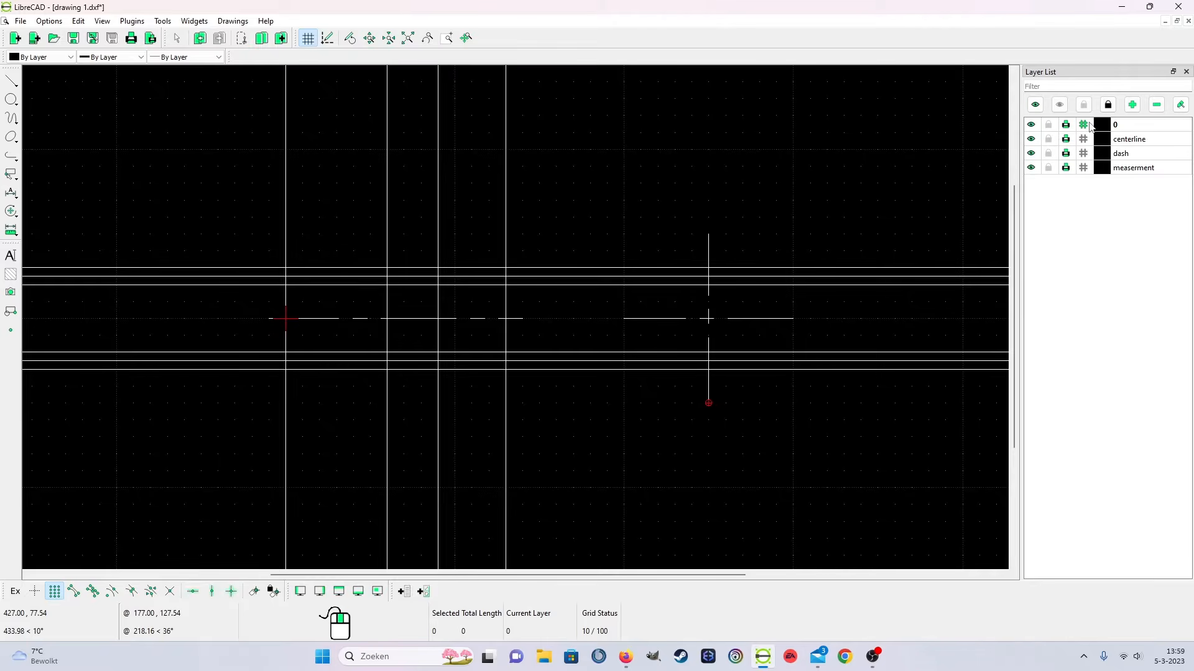
click(1085, 127)
click(1084, 126)
click(1084, 126)
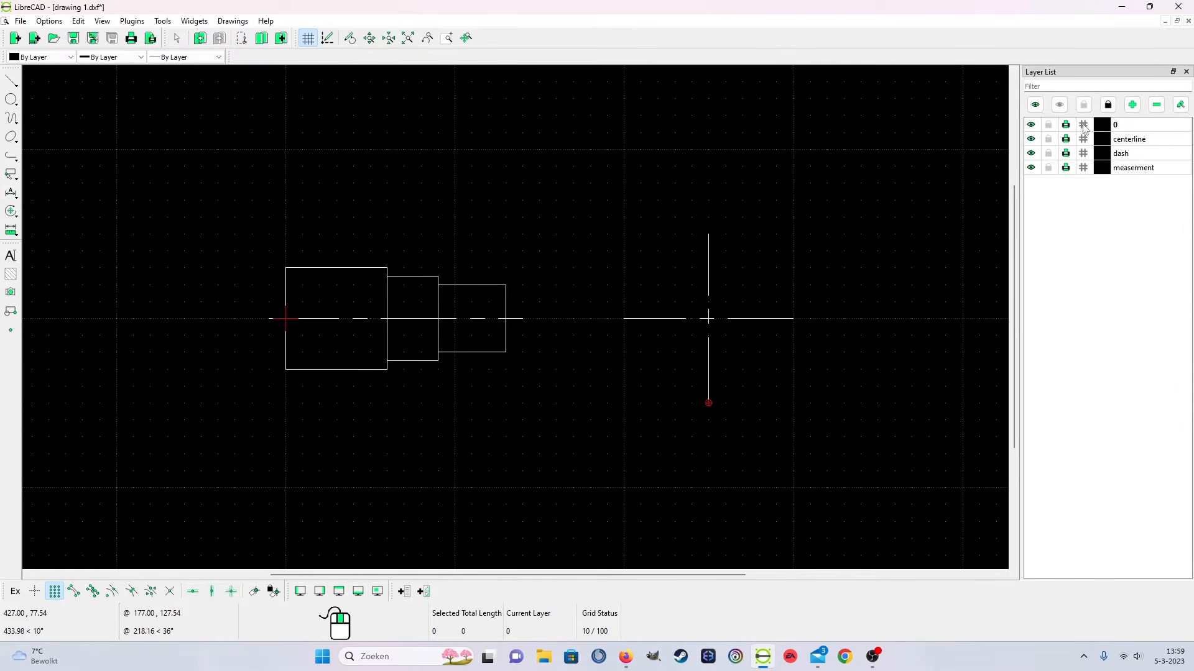
click(1084, 142)
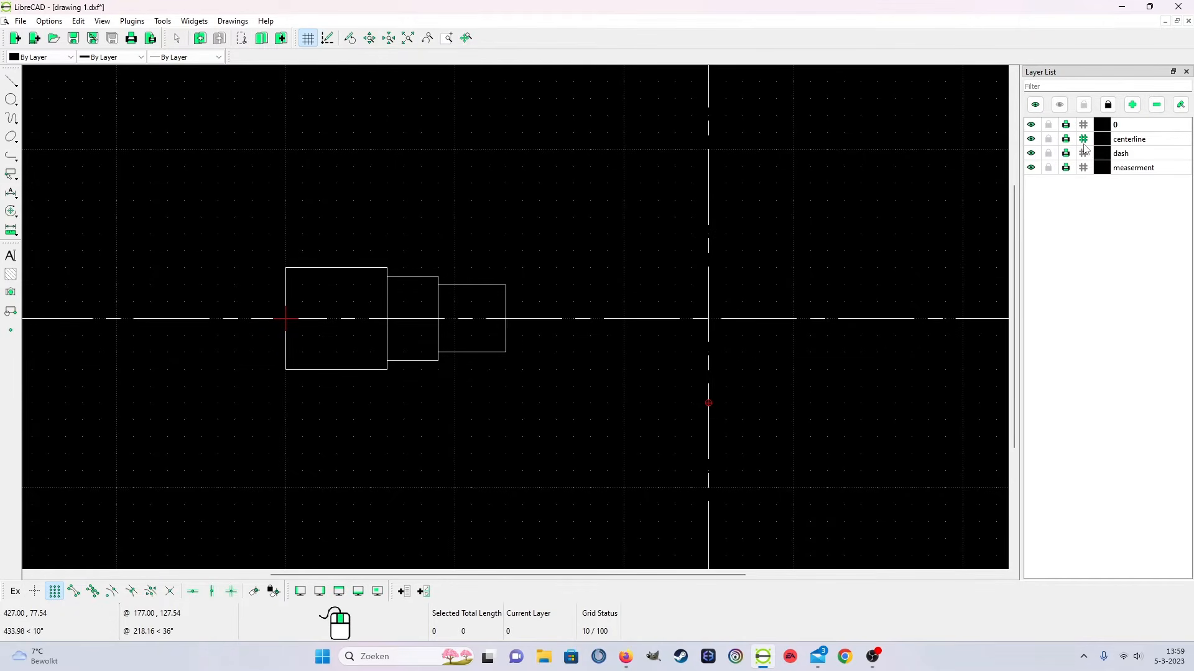
click(1085, 142)
click(1088, 140)
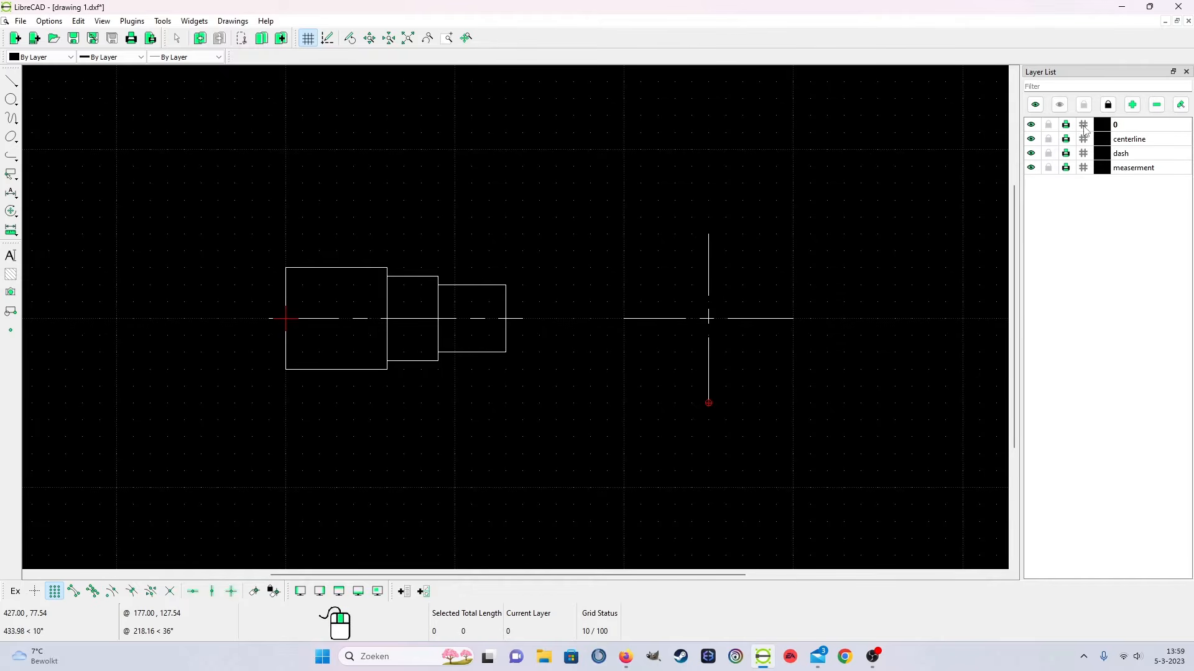
Turn layer 0 into a construction layer so the shaft edges extend across the side view's center cross
click(1084, 126)
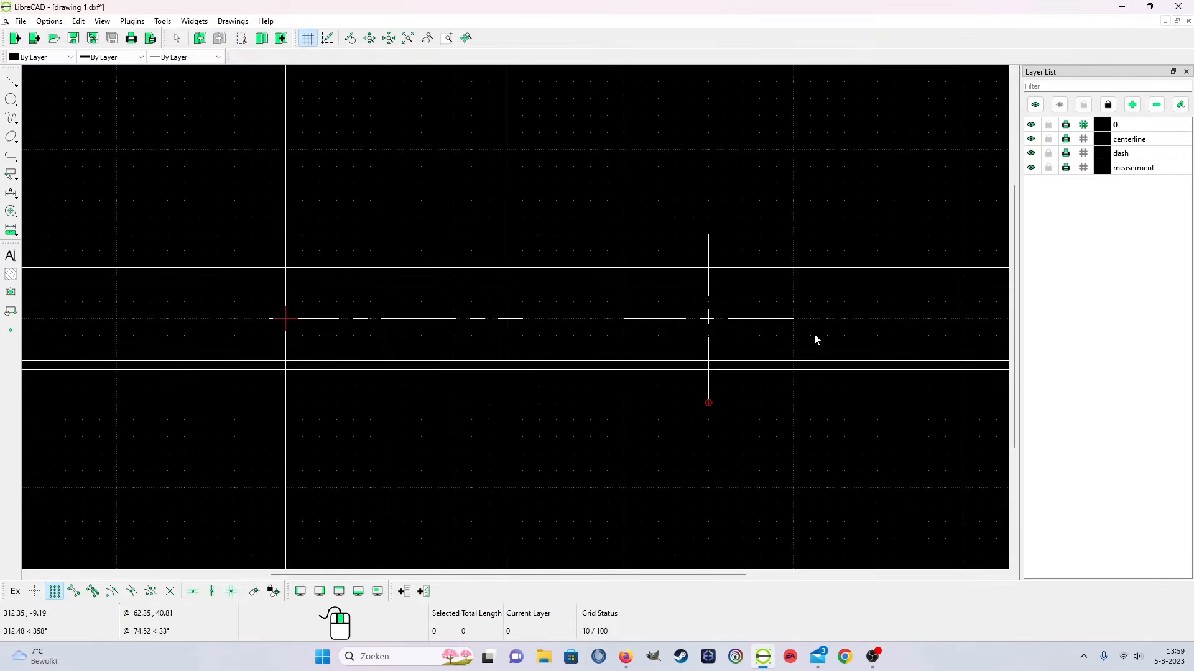
scroll(811, 333, up, 2)
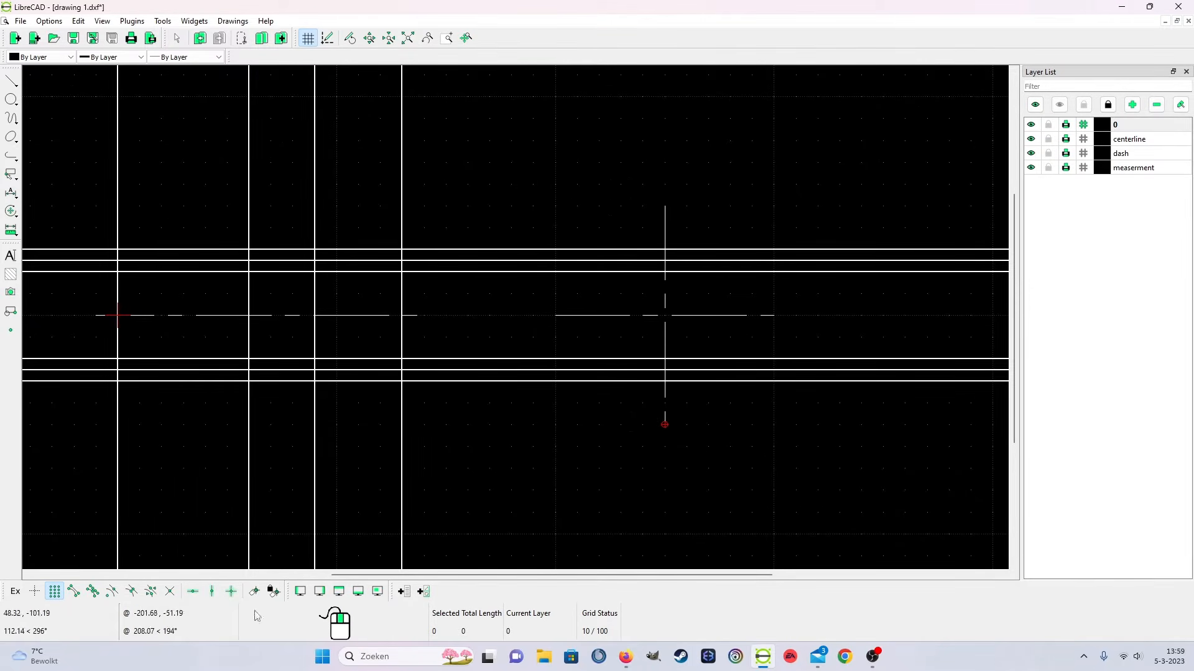
Draw a circle centered on the side view's center cross (250, 0) through the shaft edge projected at (250, 20), using intersection snapping
click(12, 99)
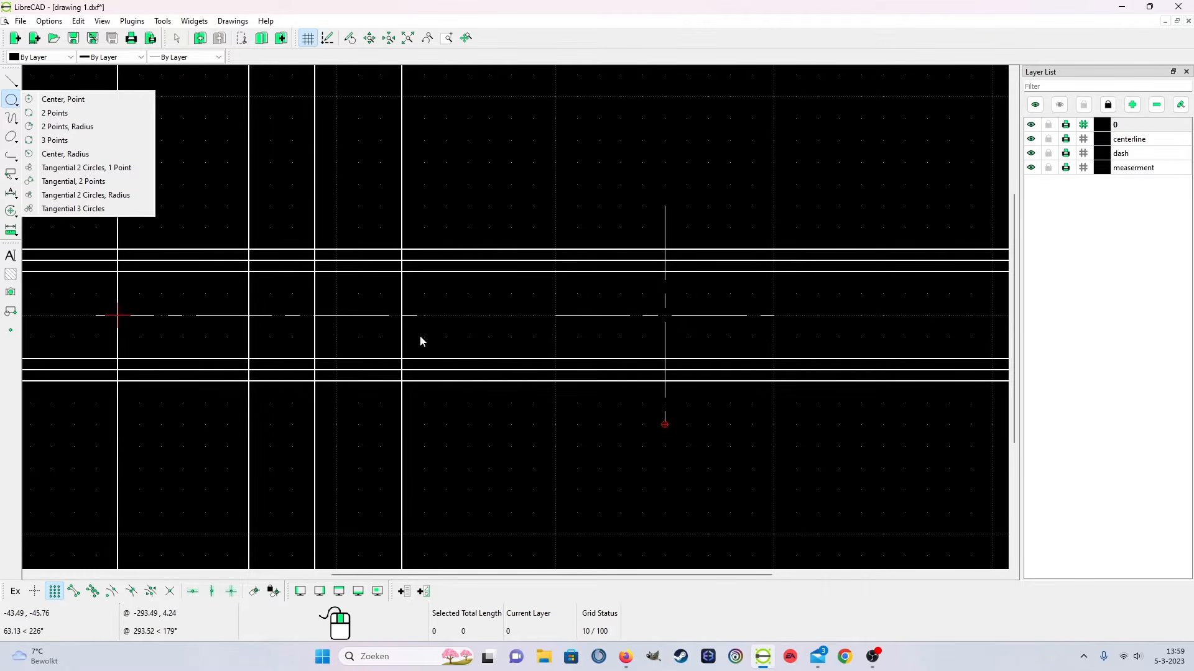
click(66, 99)
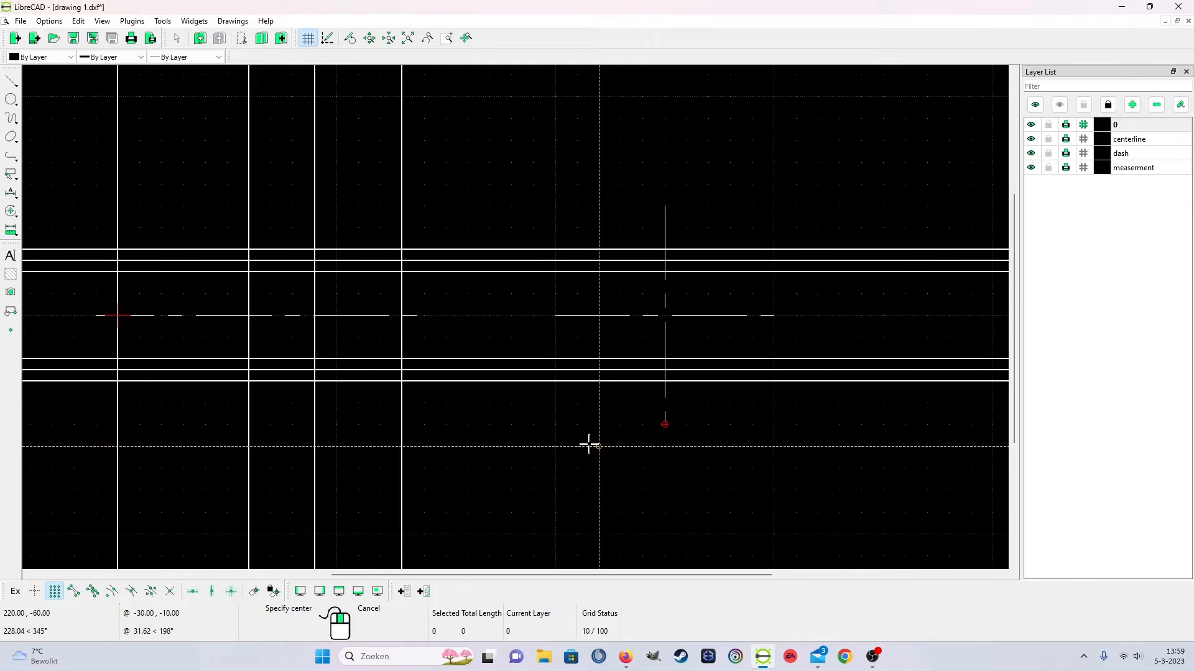
click(54, 591)
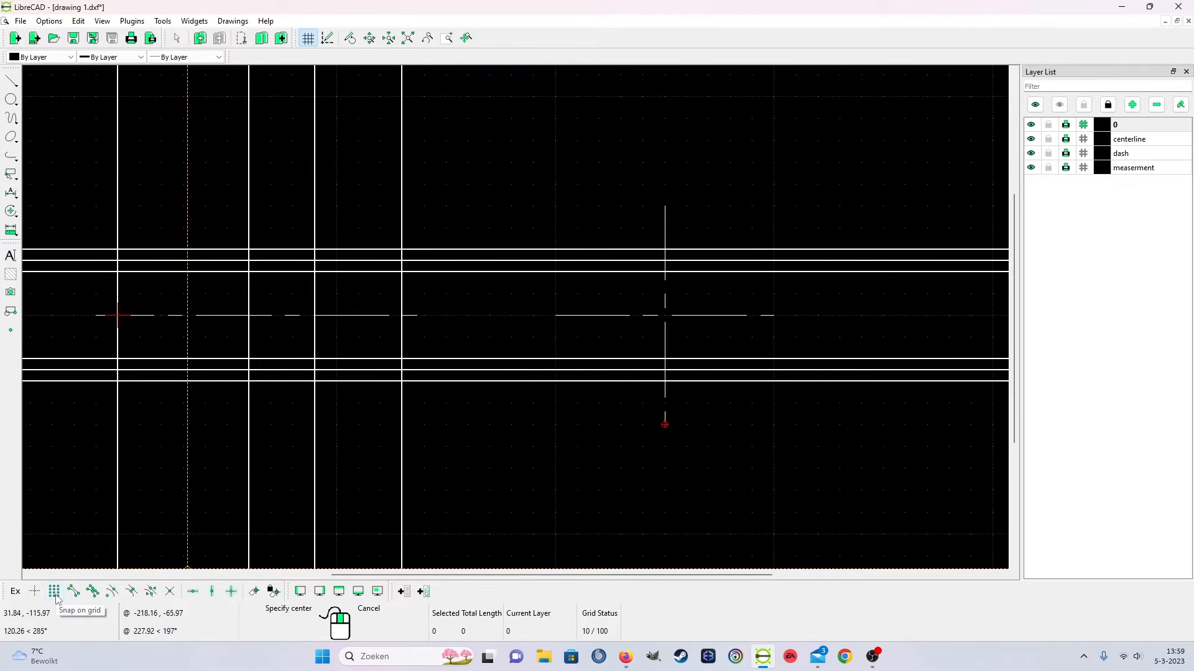
click(171, 592)
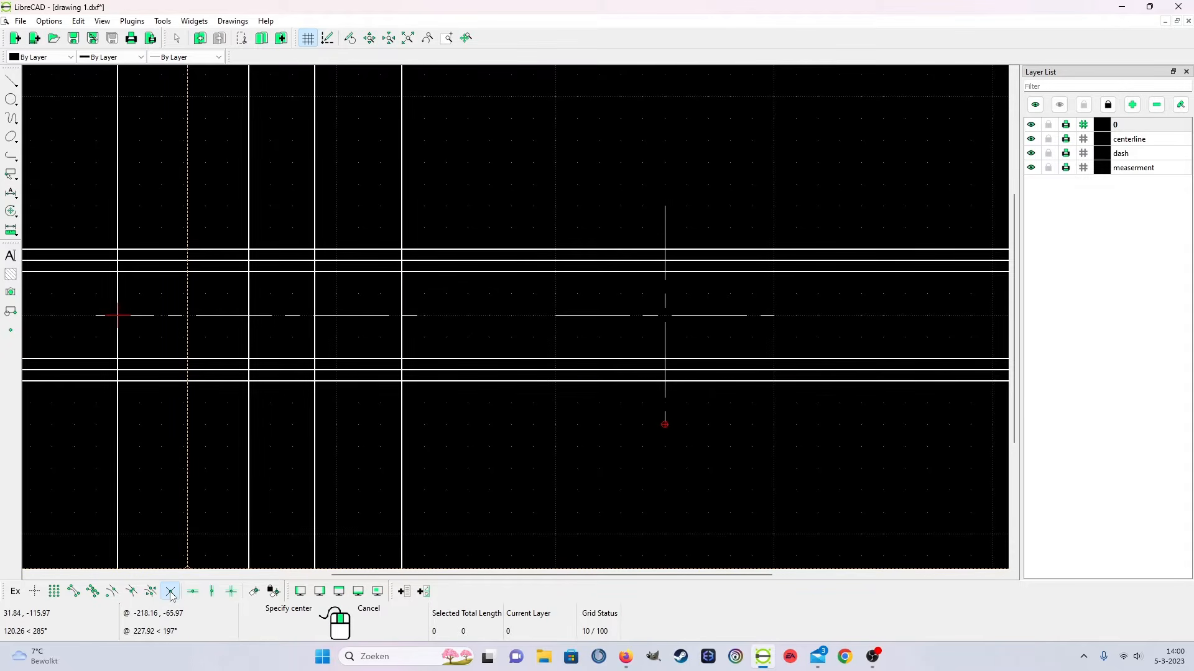
scroll(697, 332, up, 3)
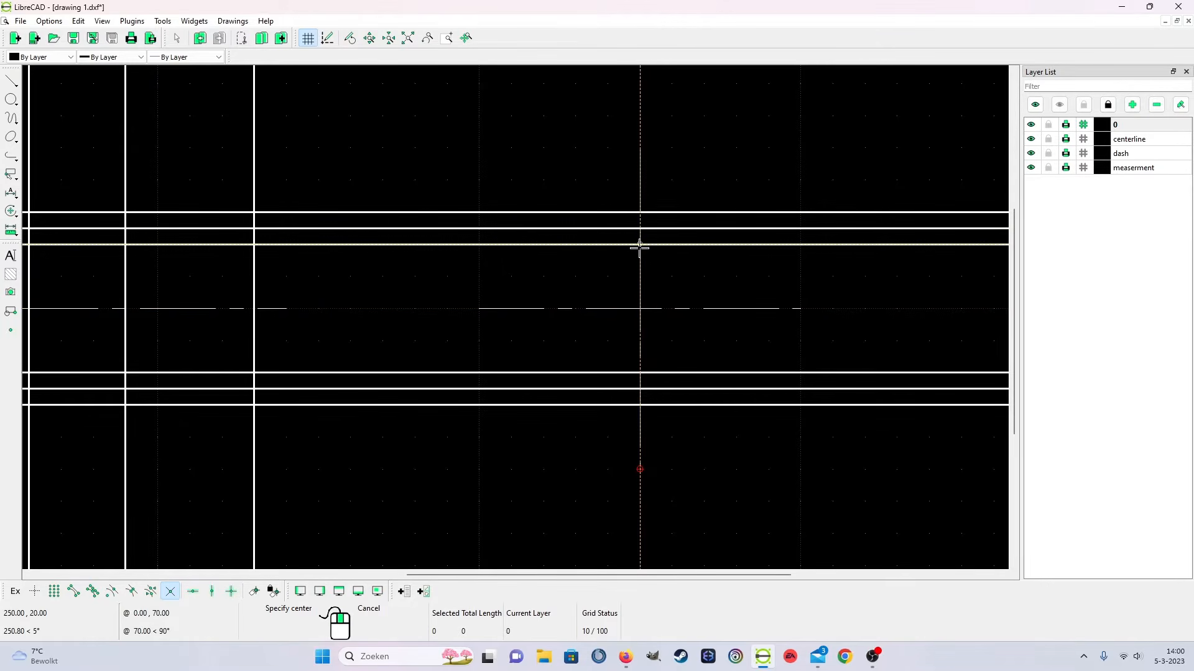
click(640, 309)
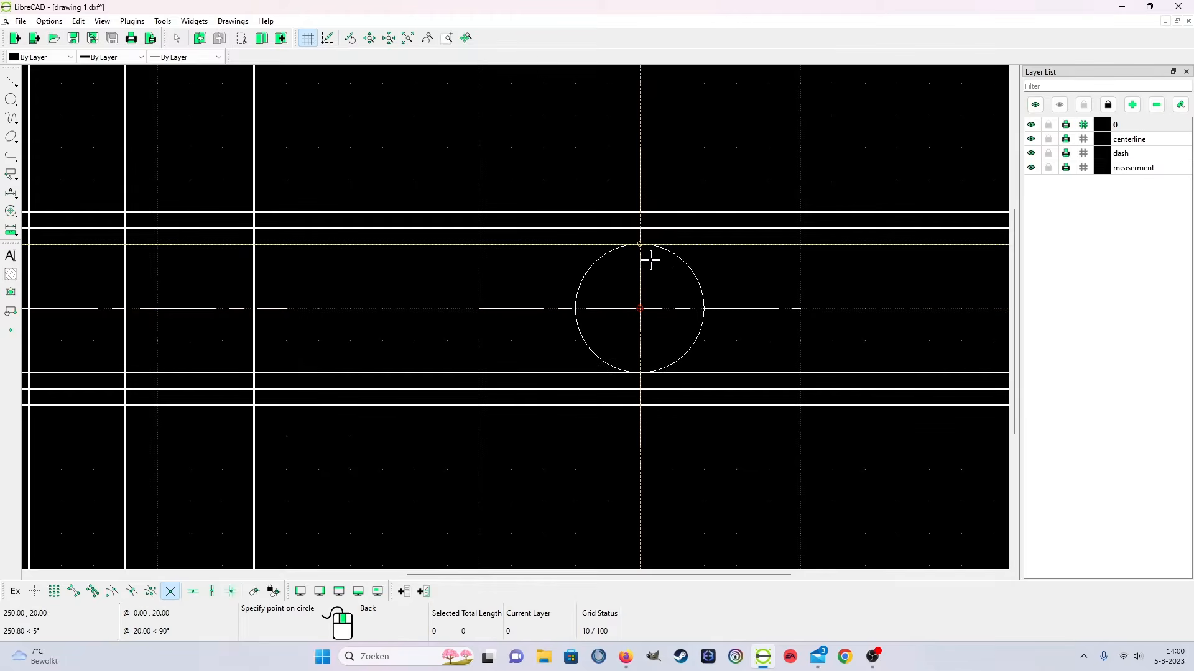
click(640, 244)
right_click(643, 294)
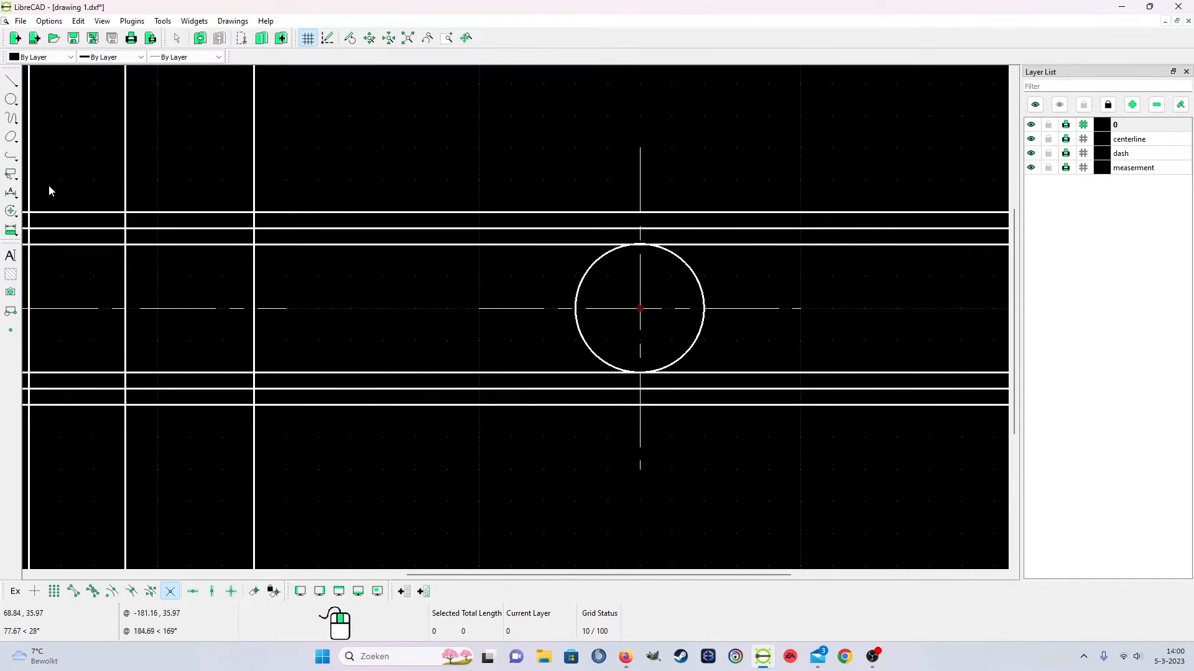
Draw a second concentric circle from the cross center out to the middle projected shaft edge at (250, 25)
click(11, 100)
click(47, 97)
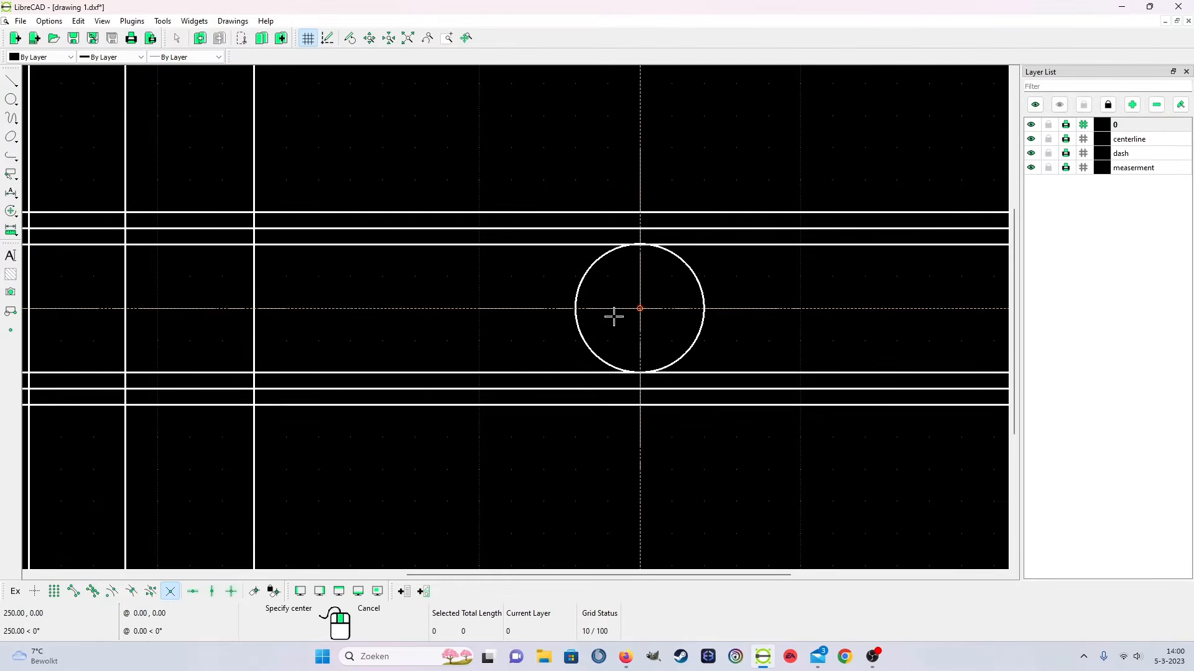
click(641, 309)
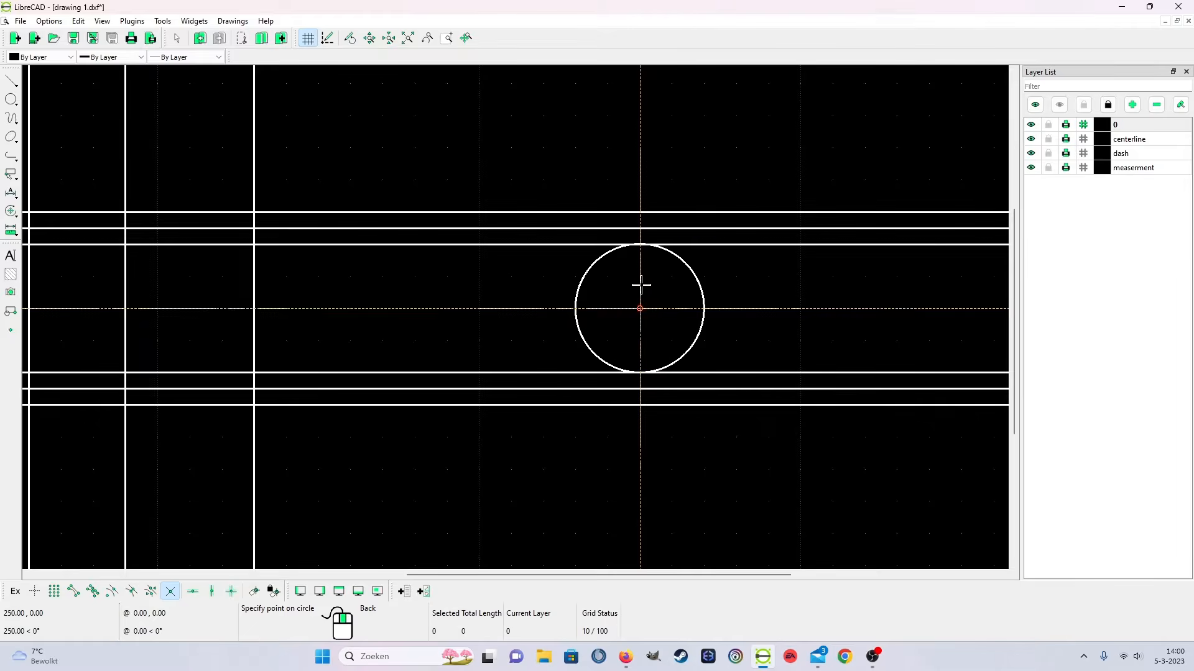
click(644, 230)
Draw a third concentric circle from the cross center out to the outermost projected shaft edge at (250, 30)
click(11, 99)
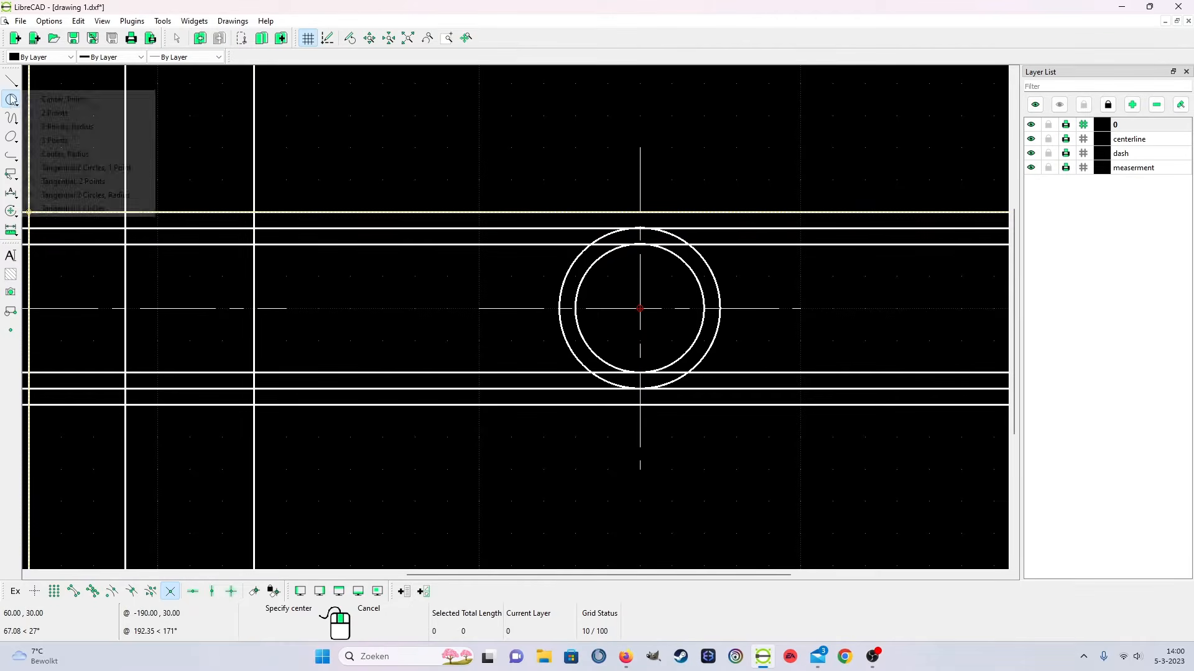
click(63, 96)
click(641, 309)
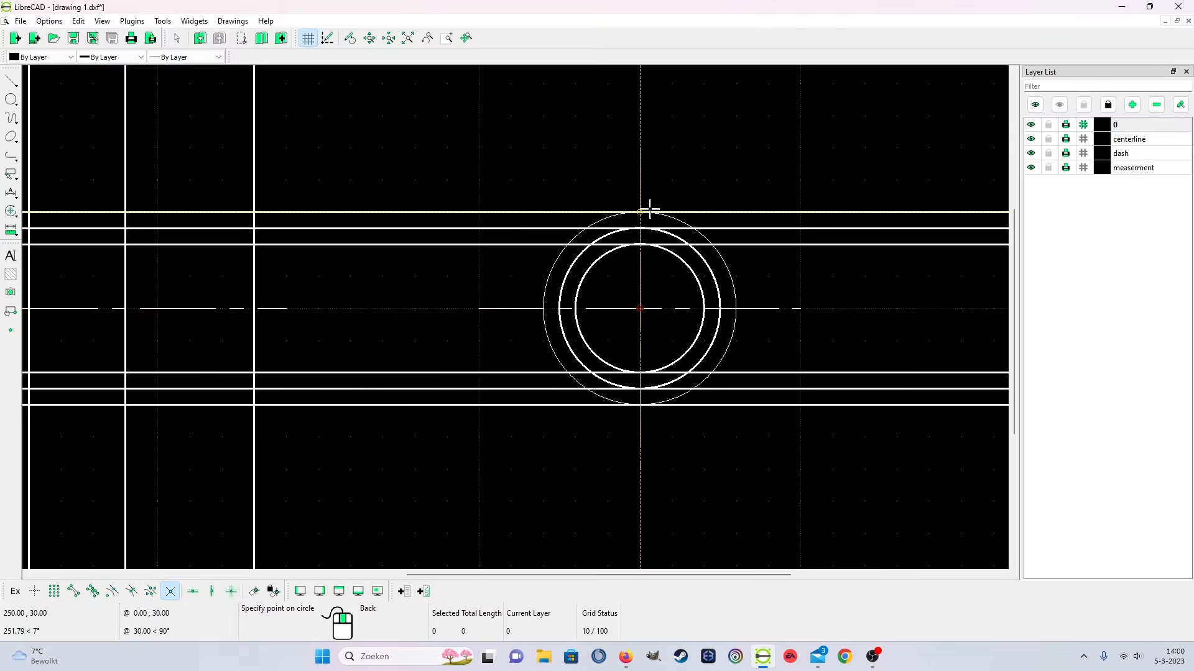
click(650, 212)
key(Escape)
Turn layer 0 back from a construction layer into a regular layer so the shaft edges regain their drawn length
scroll(460, 427, down, 1)
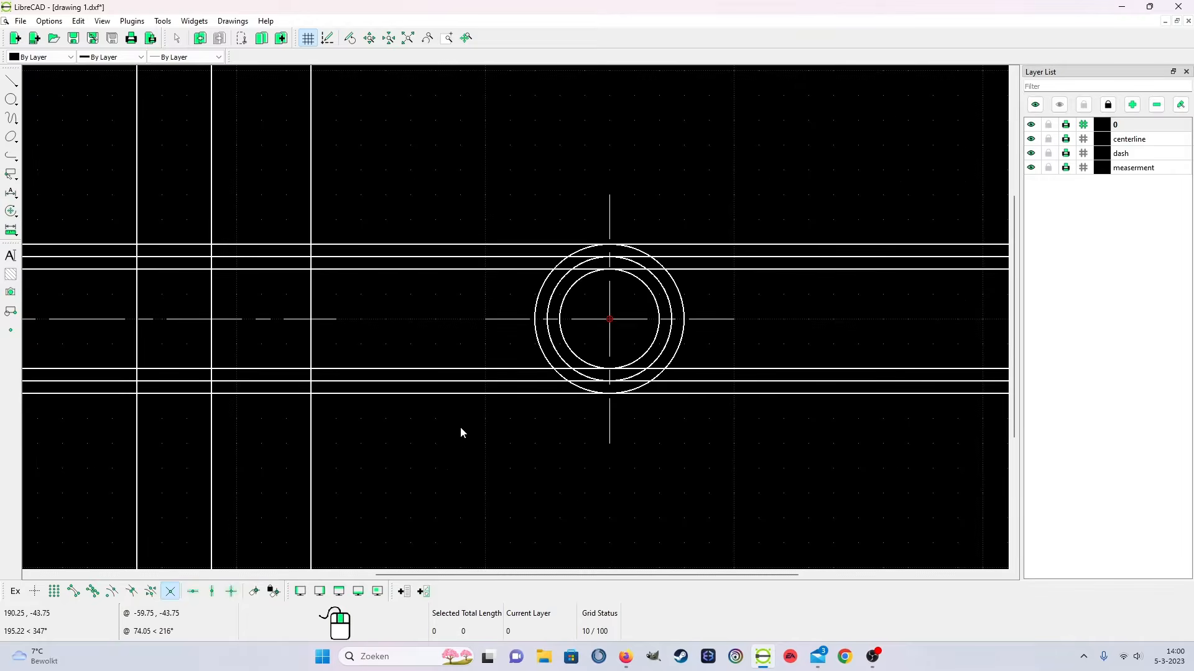
scroll(460, 429, down, 5)
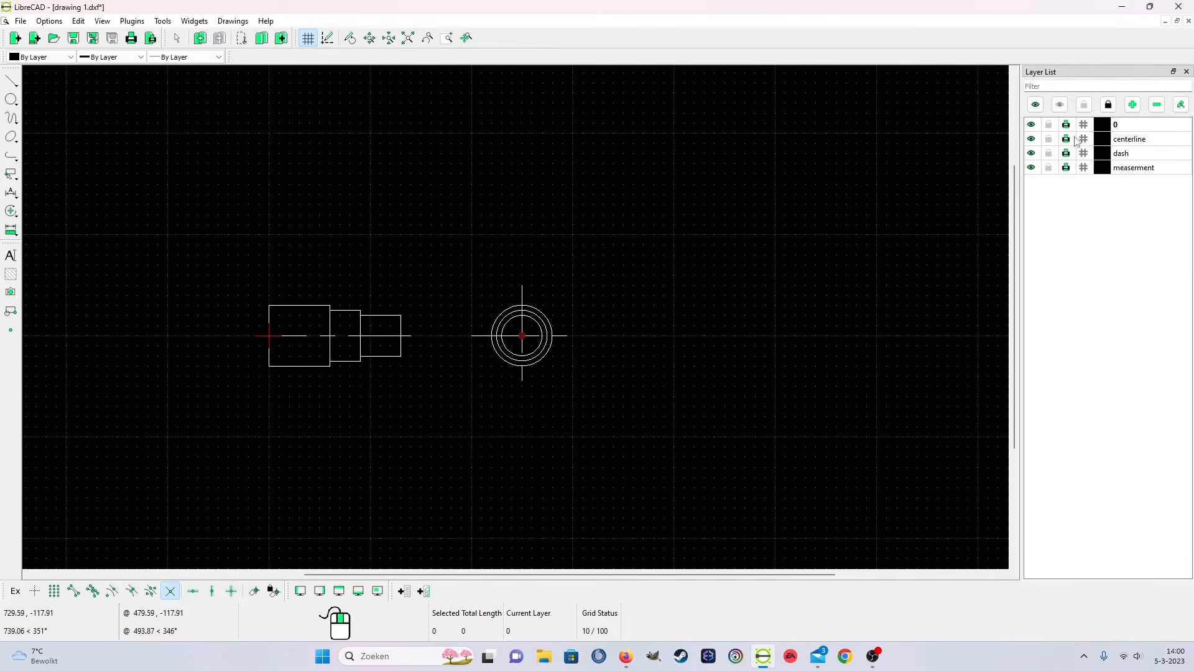
scroll(509, 328, up, 4)
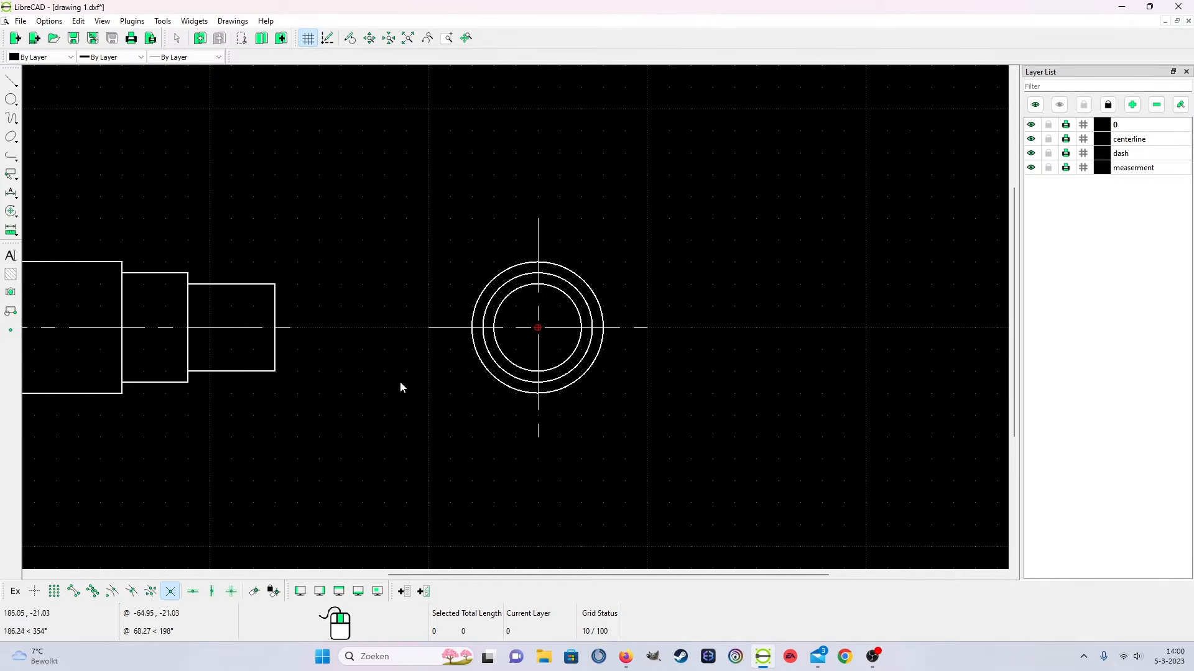
scroll(414, 389, down, 1)
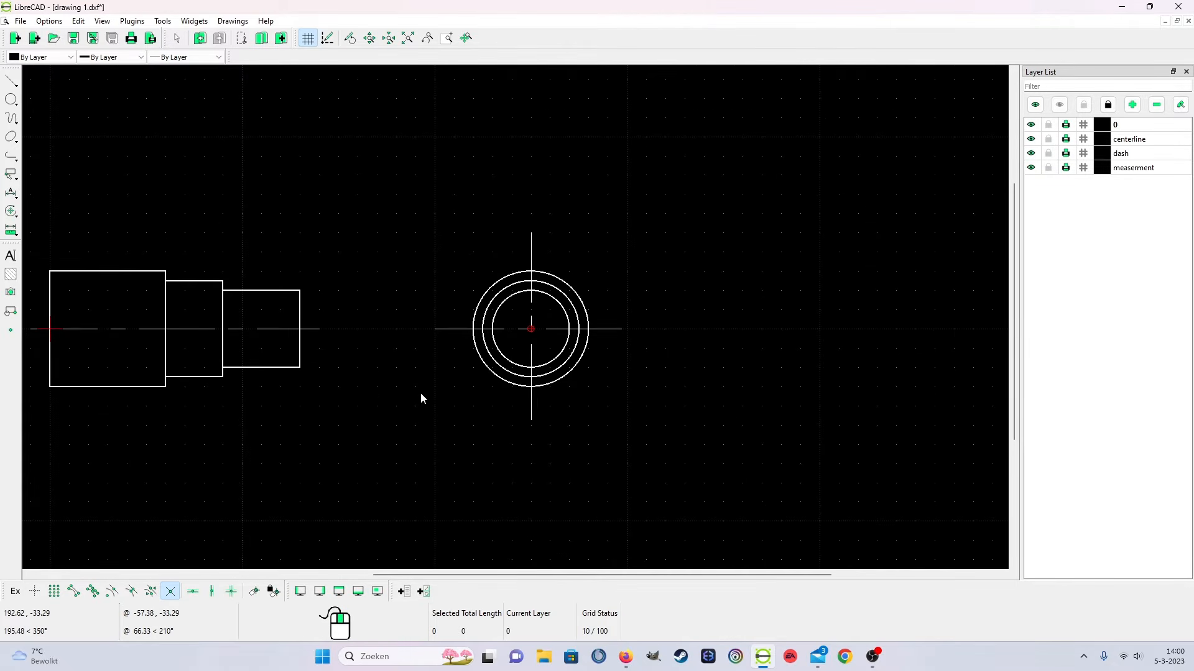
scroll(420, 393, up, 1)
scroll(443, 374, down, 1)
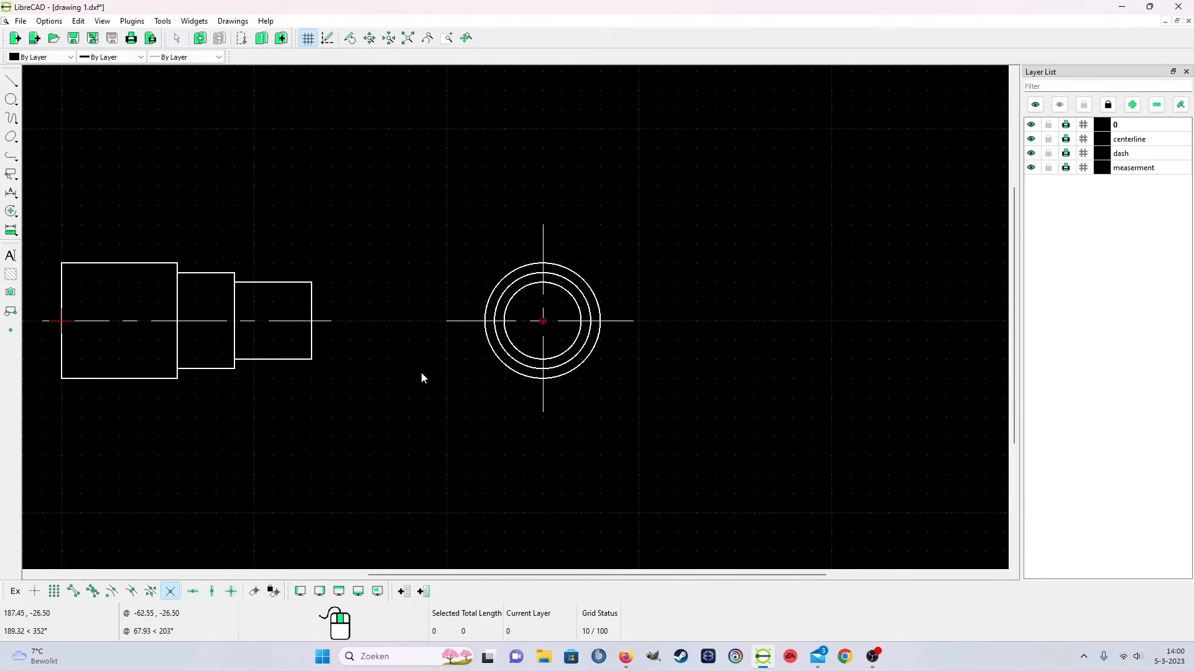
On the dash layer with grid snapping, draw a horizontal line from (130, 7) to (104, 7) inside the smallest shaft section
click(1147, 155)
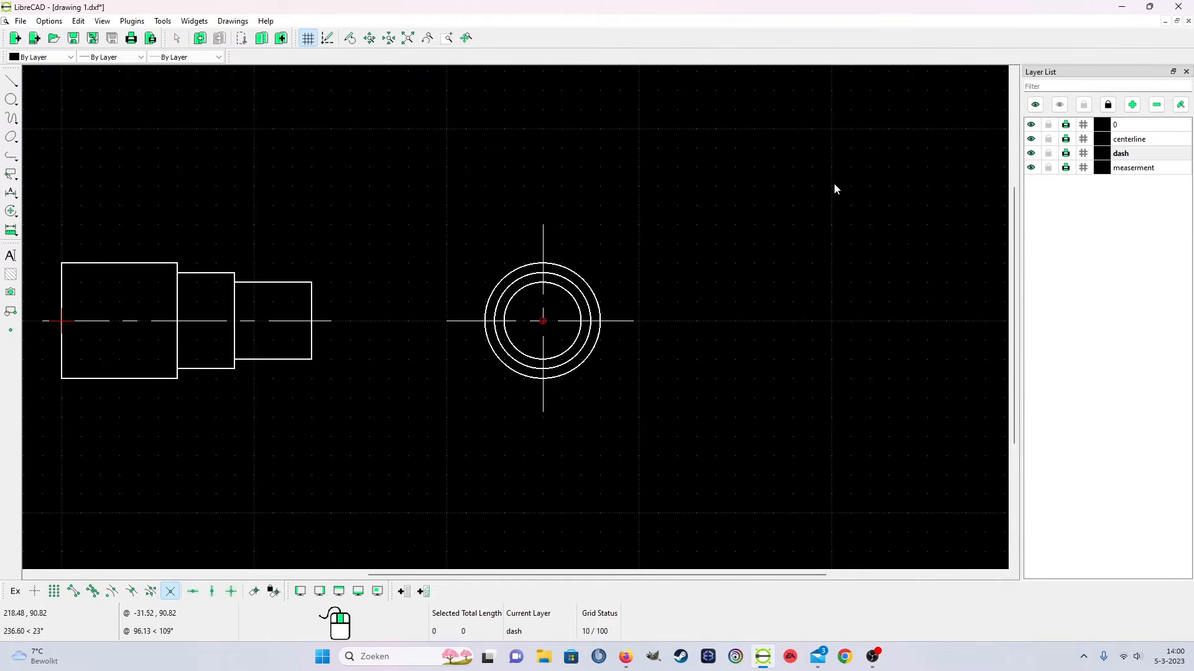
click(18, 83)
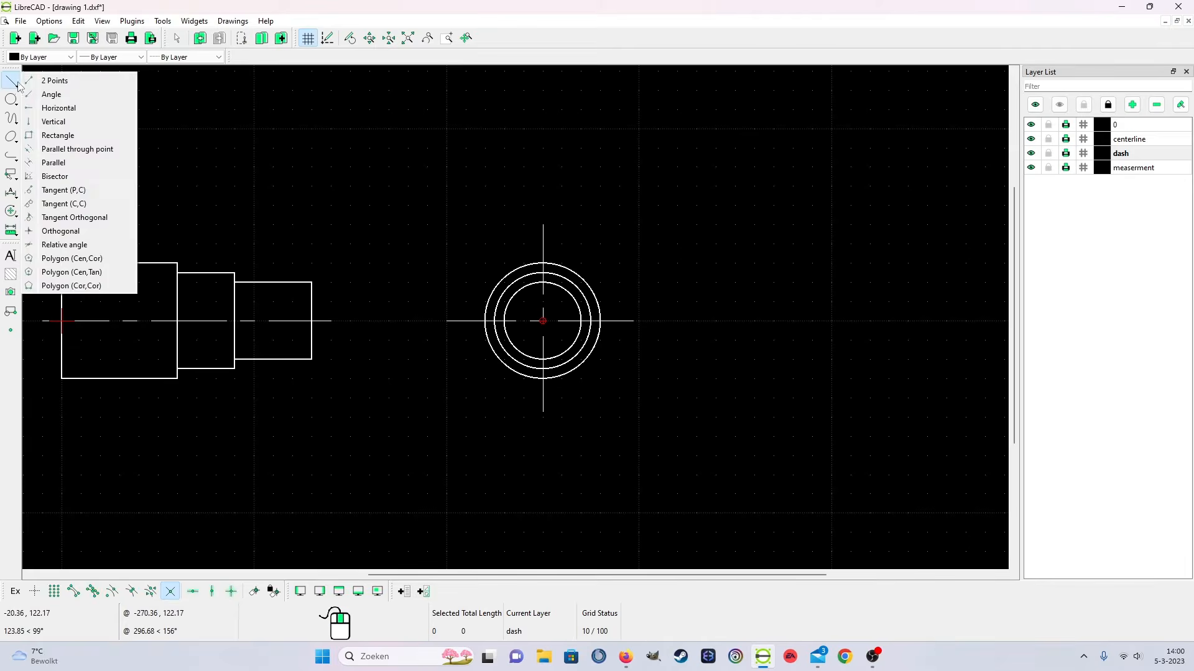
click(58, 81)
scroll(386, 336, up, 4)
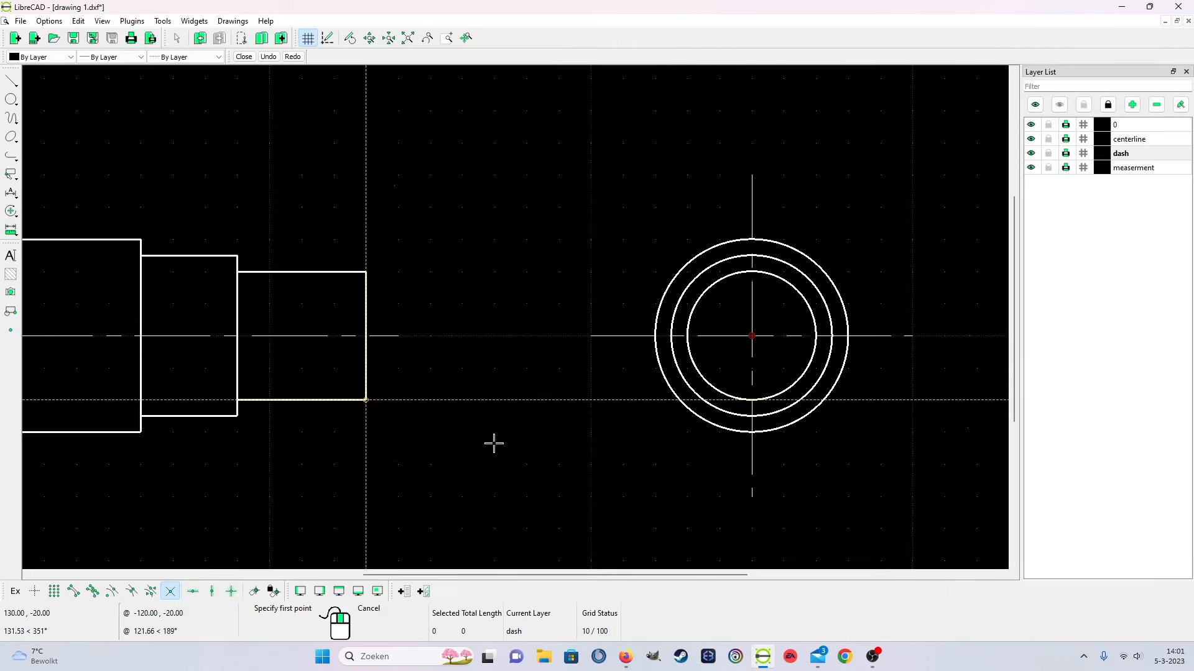
scroll(308, 270, up, 2)
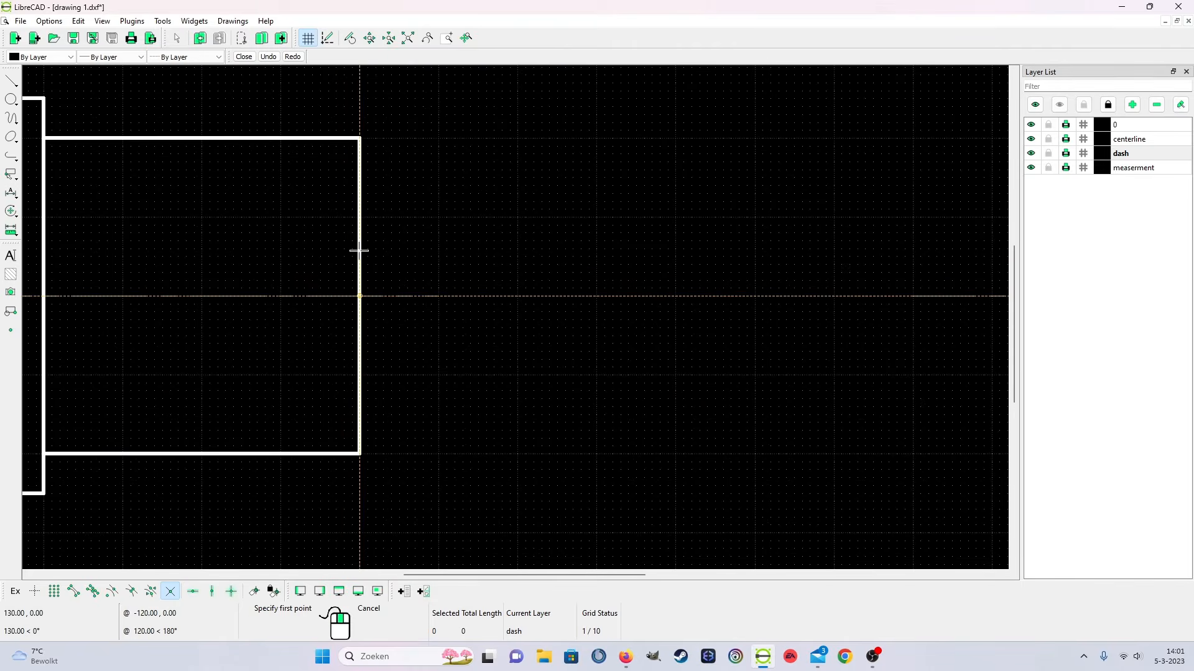
scroll(356, 251, up, 1)
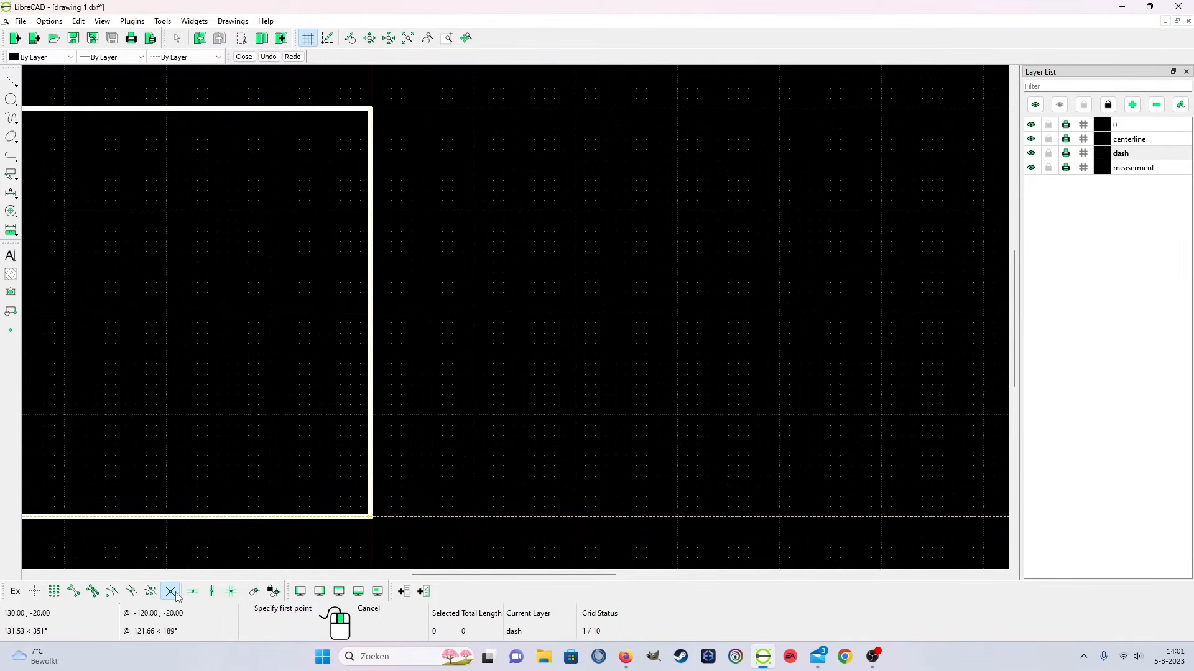
click(55, 591)
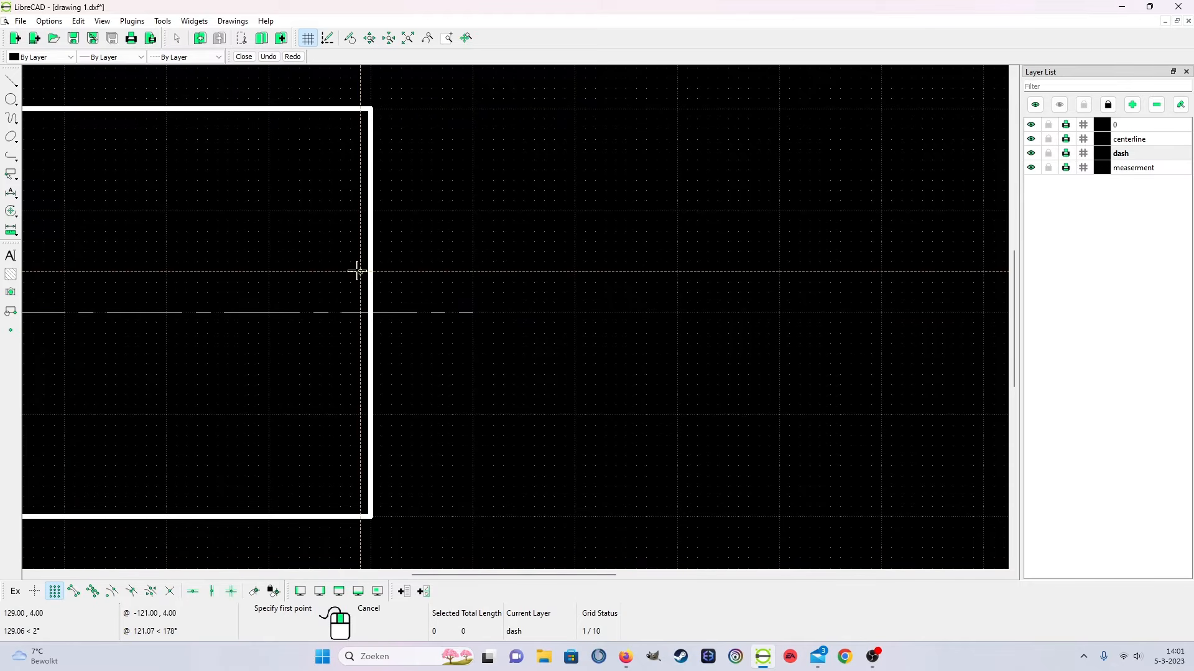
click(369, 237)
click(103, 240)
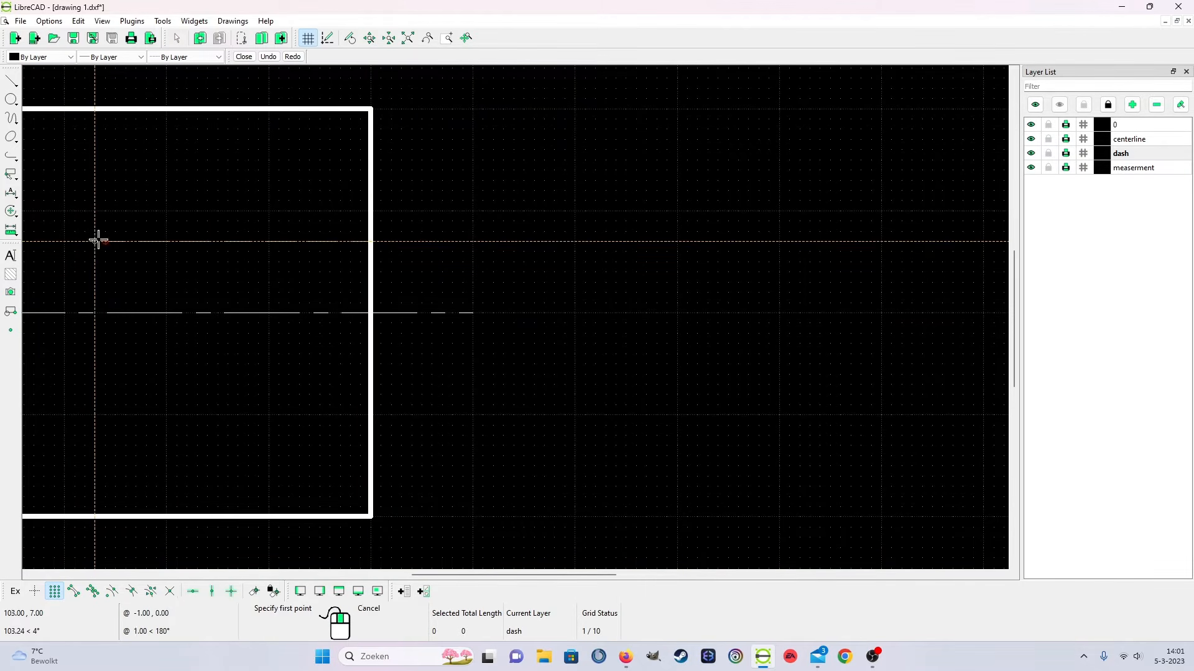
right_click(202, 392)
Edit the dashed line's properties so it runs from (130, 4.25) to (100, 4.25)
right_click(216, 405)
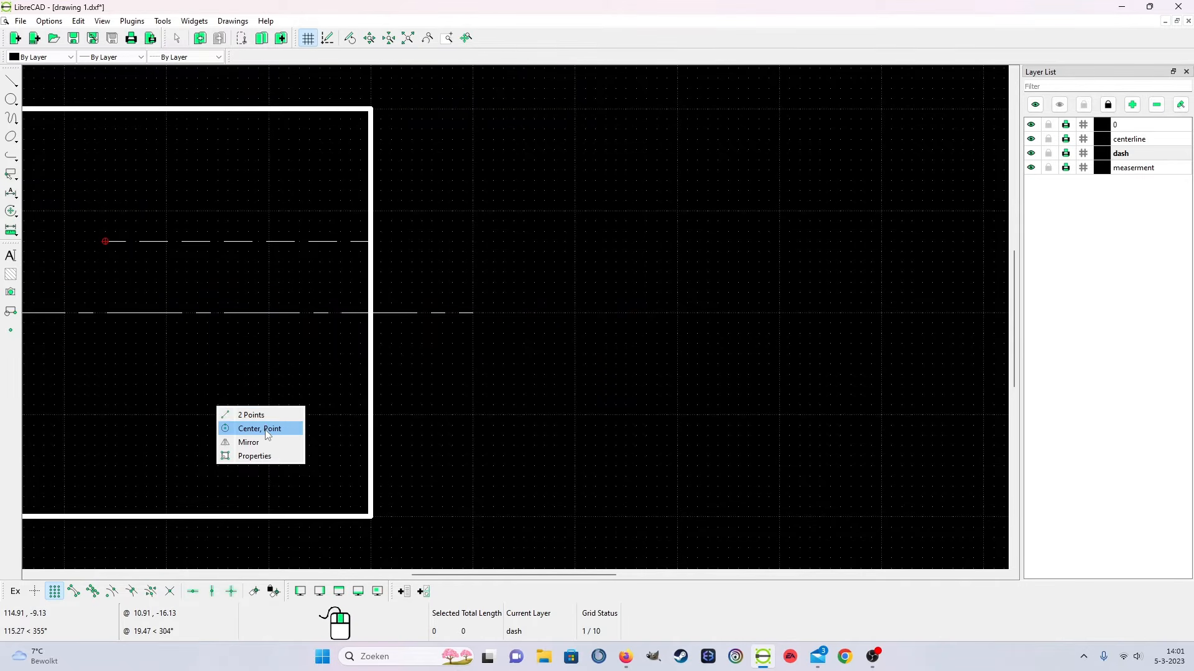
right_click(285, 365)
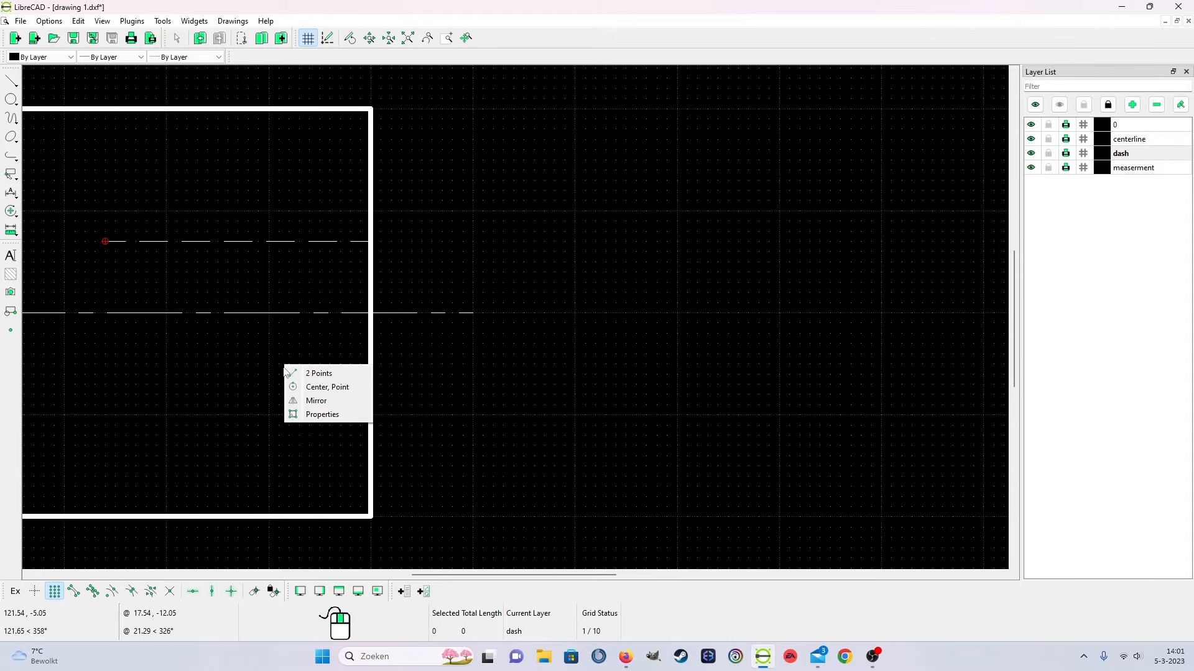
click(297, 419)
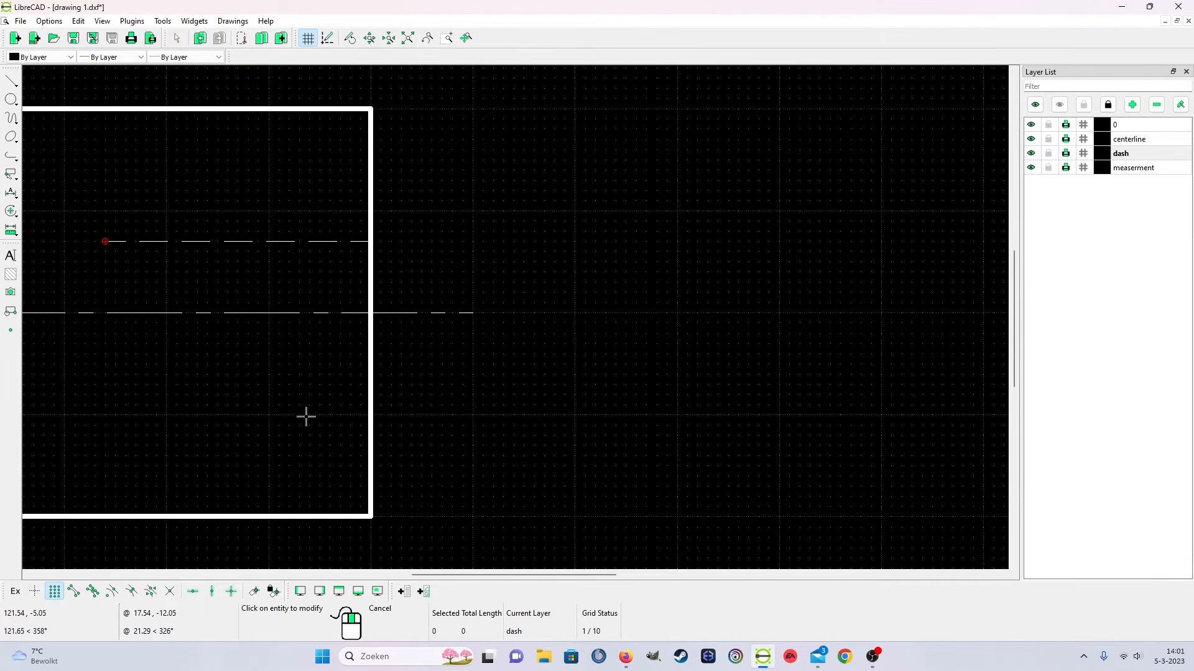
click(293, 241)
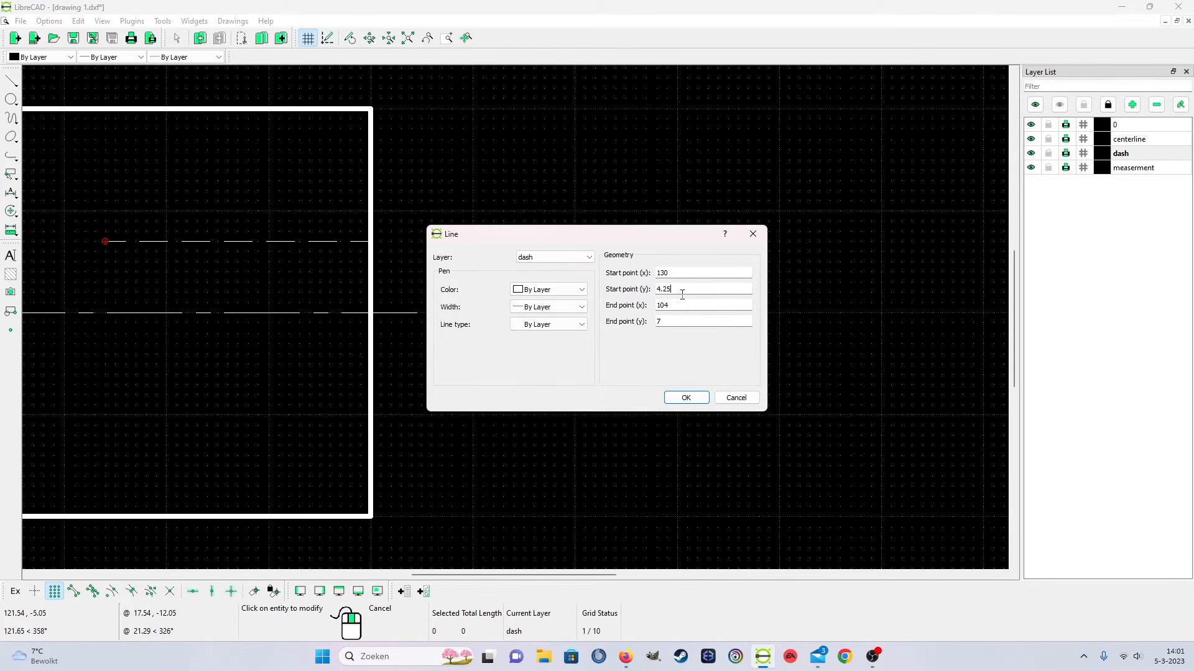
click(683, 323)
key(BackSpace)
click(690, 304)
click(686, 397)
Draw a vertical dashed line from about (100, 4.2), at the horizontal dashed line's inner end, to the centerline at (100, 0)
scroll(130, 286, up, 1)
scroll(125, 286, up, 2)
scroll(527, 304, down, 2)
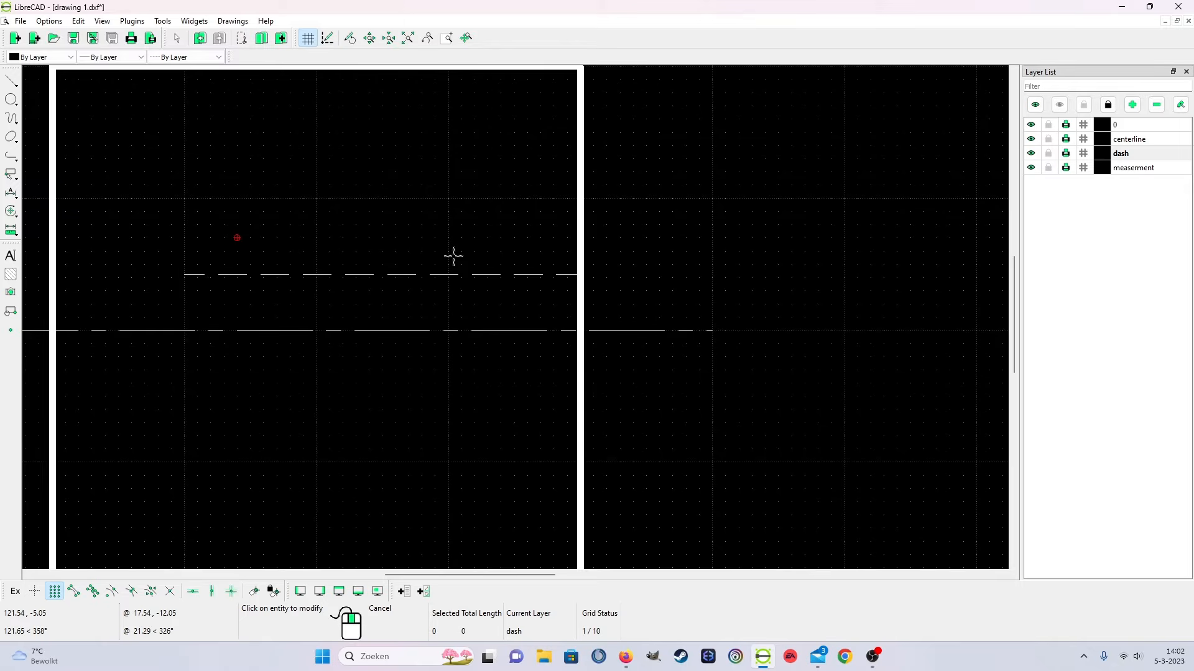
click(11, 81)
click(43, 80)
scroll(193, 292, up, 2)
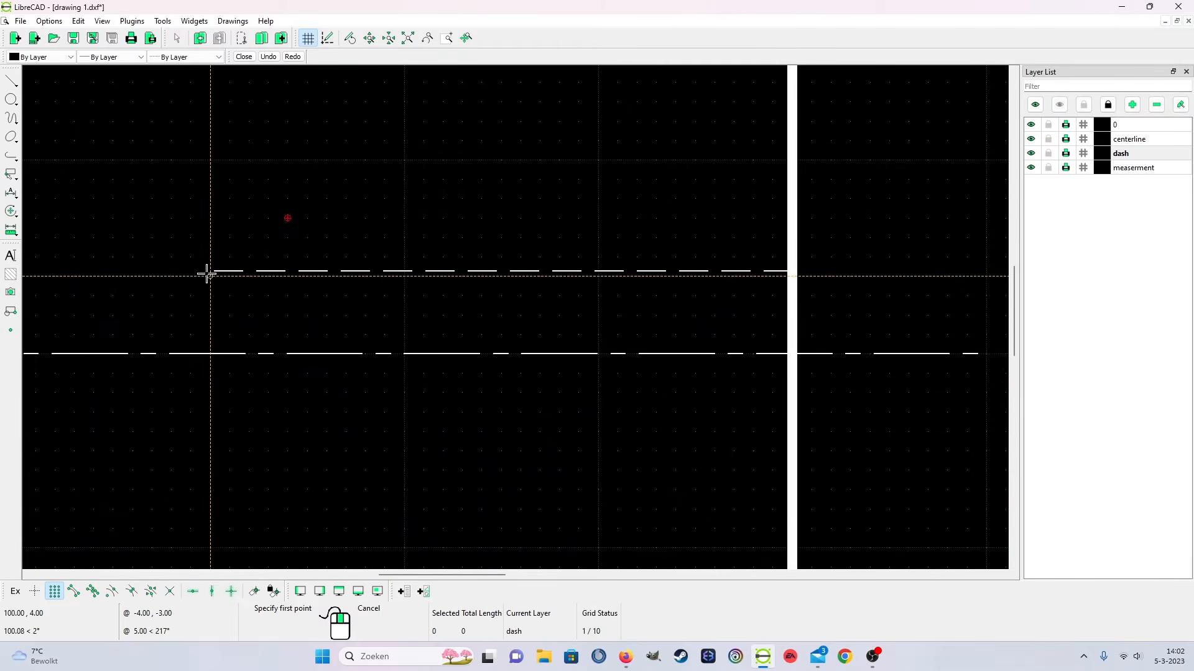
scroll(237, 296, up, 3)
scroll(264, 258, up, 3)
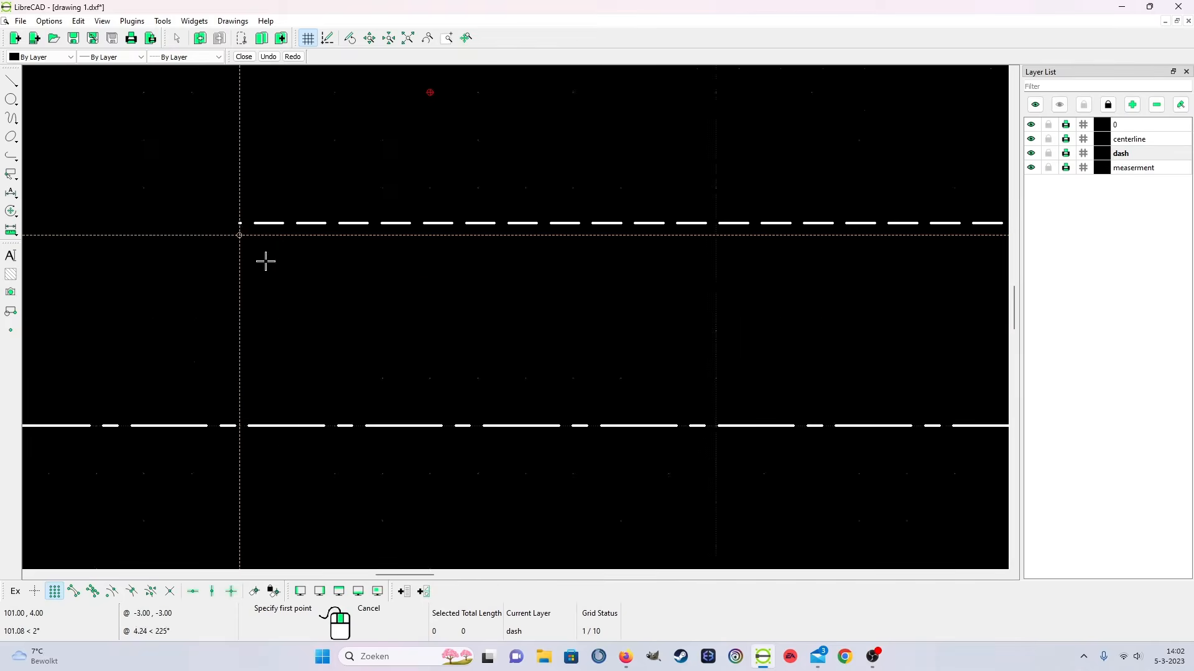
click(255, 196)
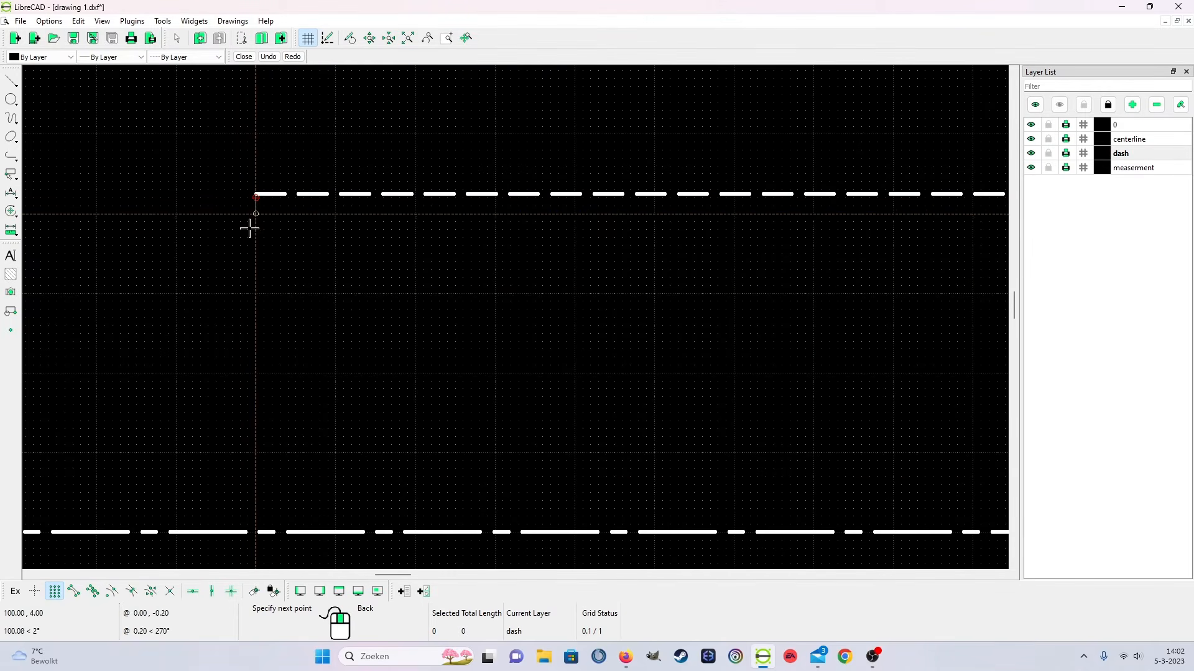
click(255, 532)
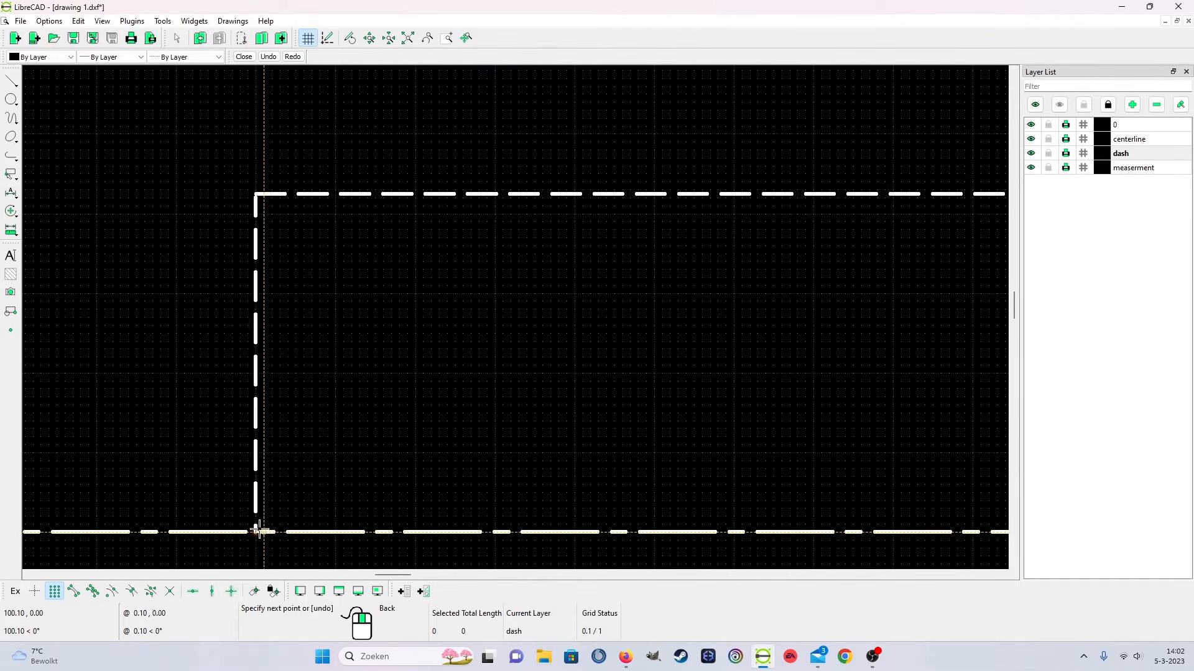
right_click(252, 522)
Move the vertical dashed line's upper endpoint up to the inner end of the horizontal dashed line, at about (100.01, 4.25)
scroll(249, 323, down, 3)
scroll(346, 261, up, 3)
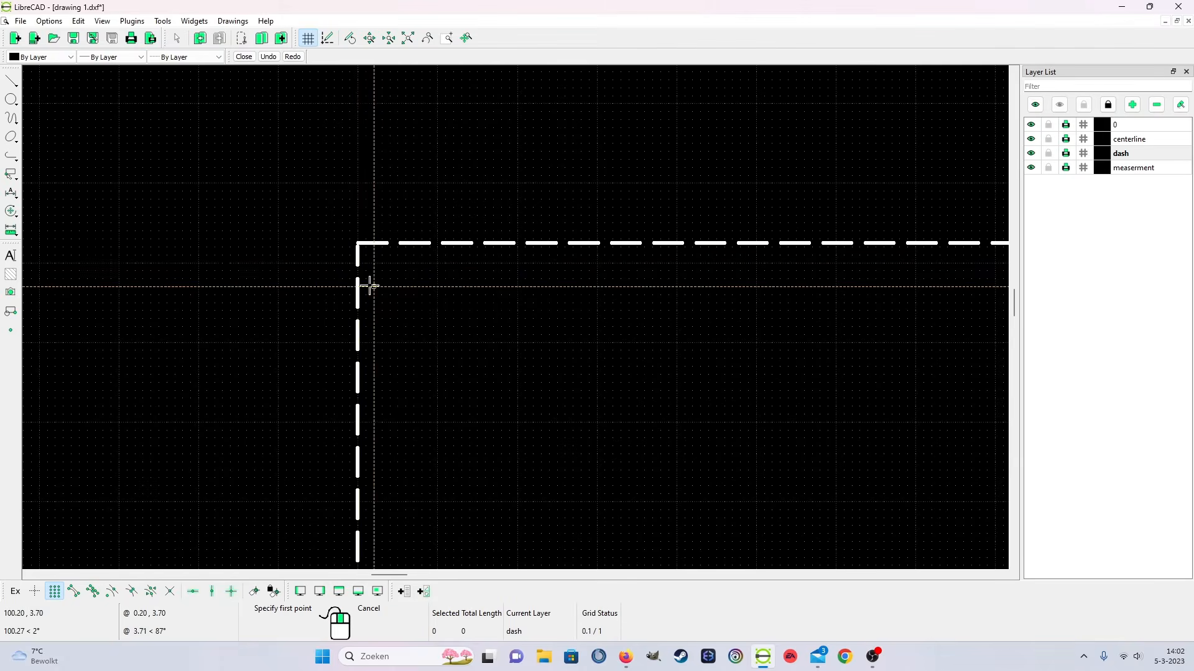
scroll(356, 246, up, 5)
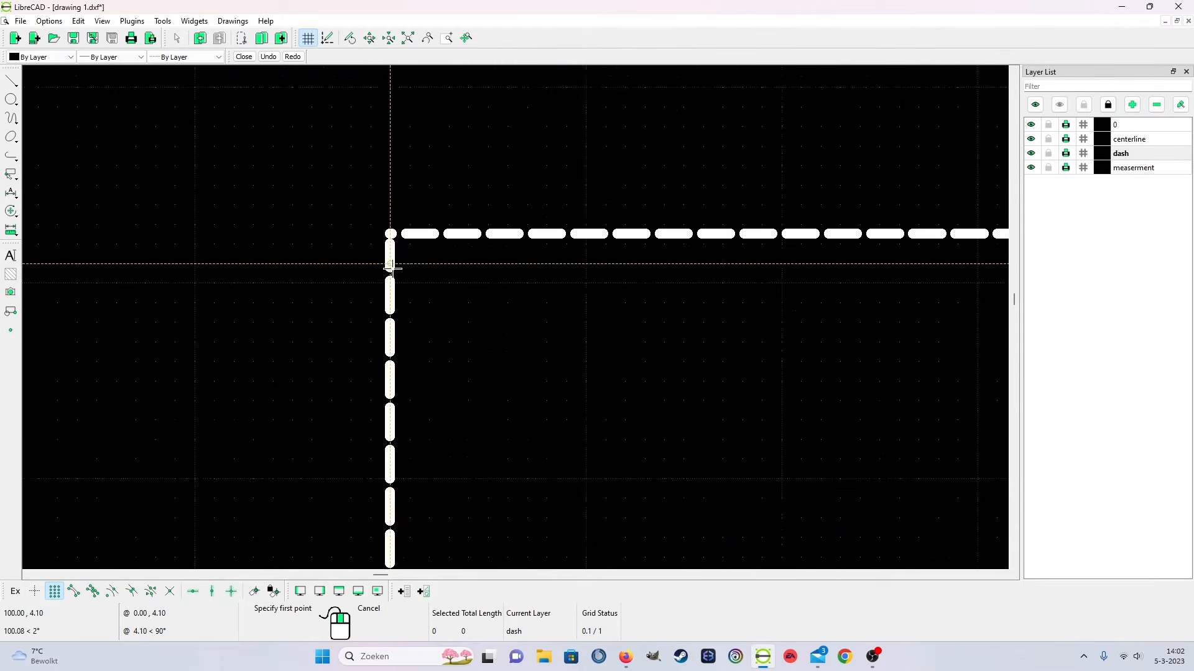
scroll(429, 240, up, 2)
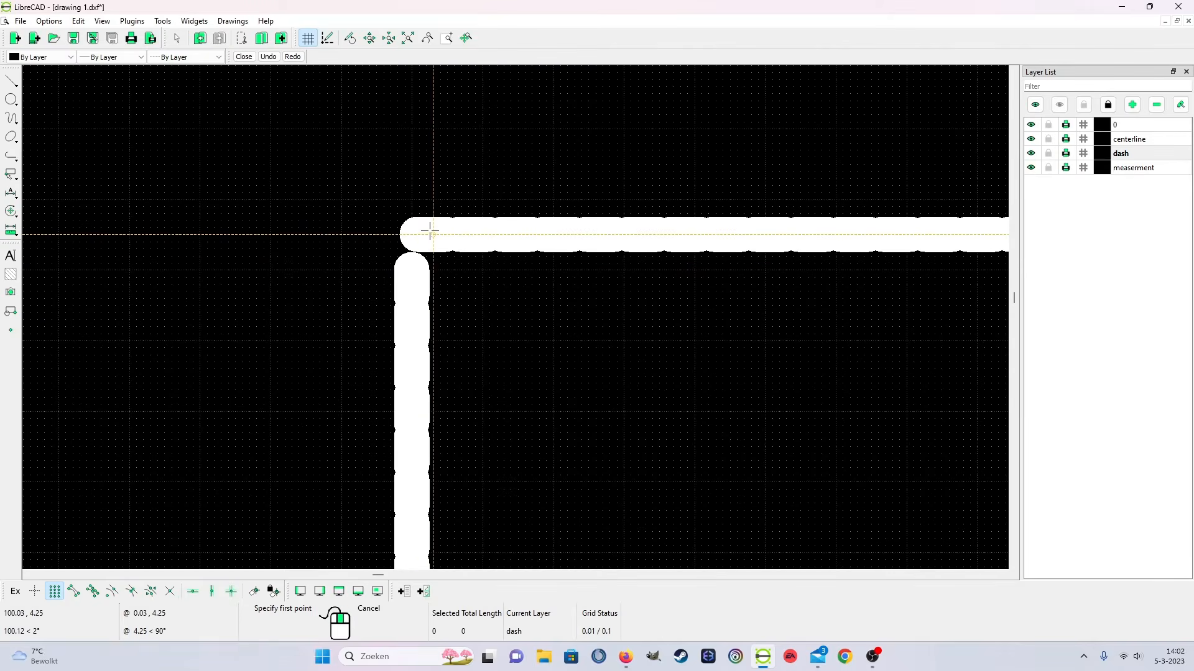
click(410, 266)
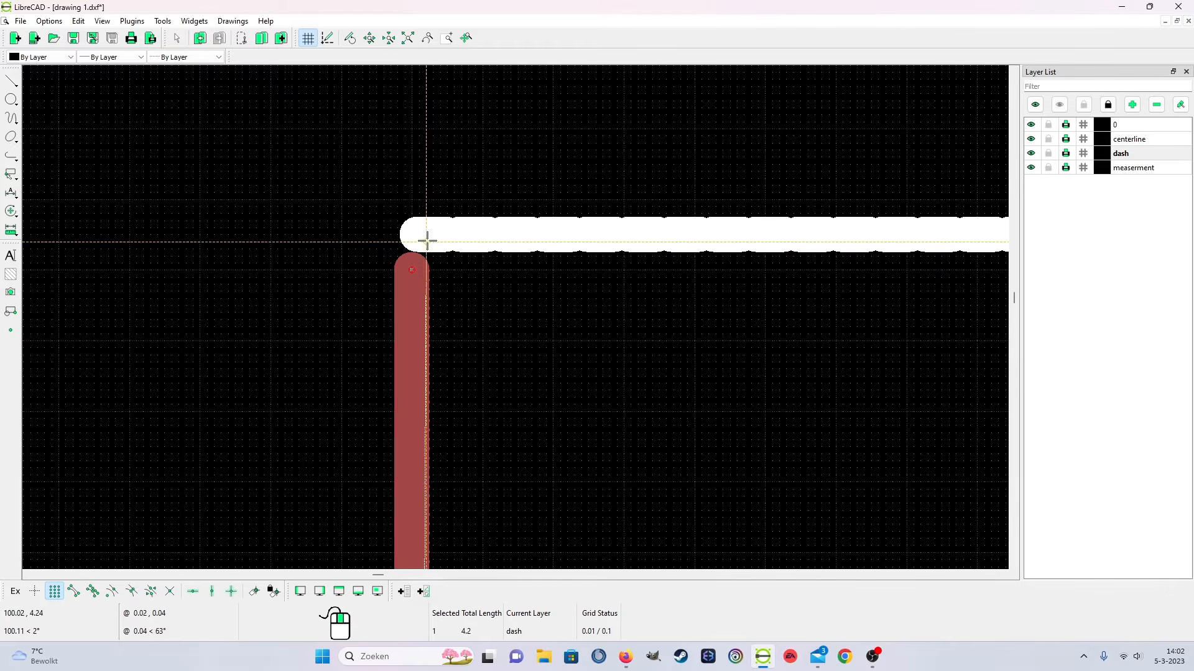
key(Escape)
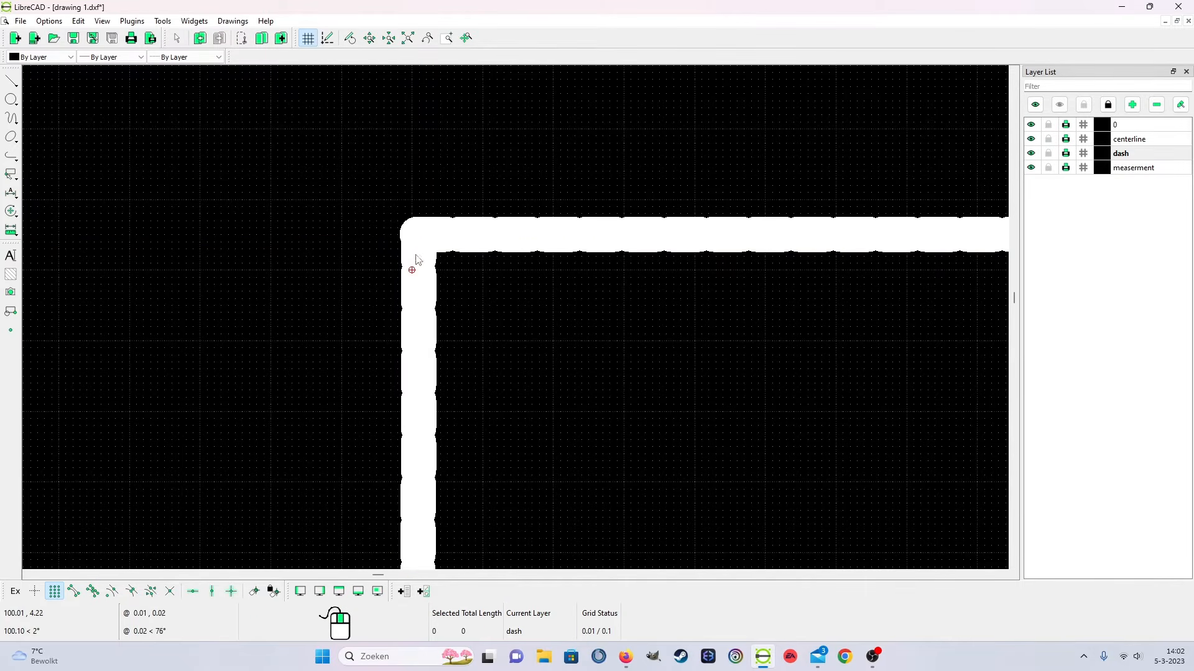
Edit the vertical dashed line's properties so its start point's X coordinate is 100
scroll(476, 535, down, 6)
scroll(614, 433, down, 2)
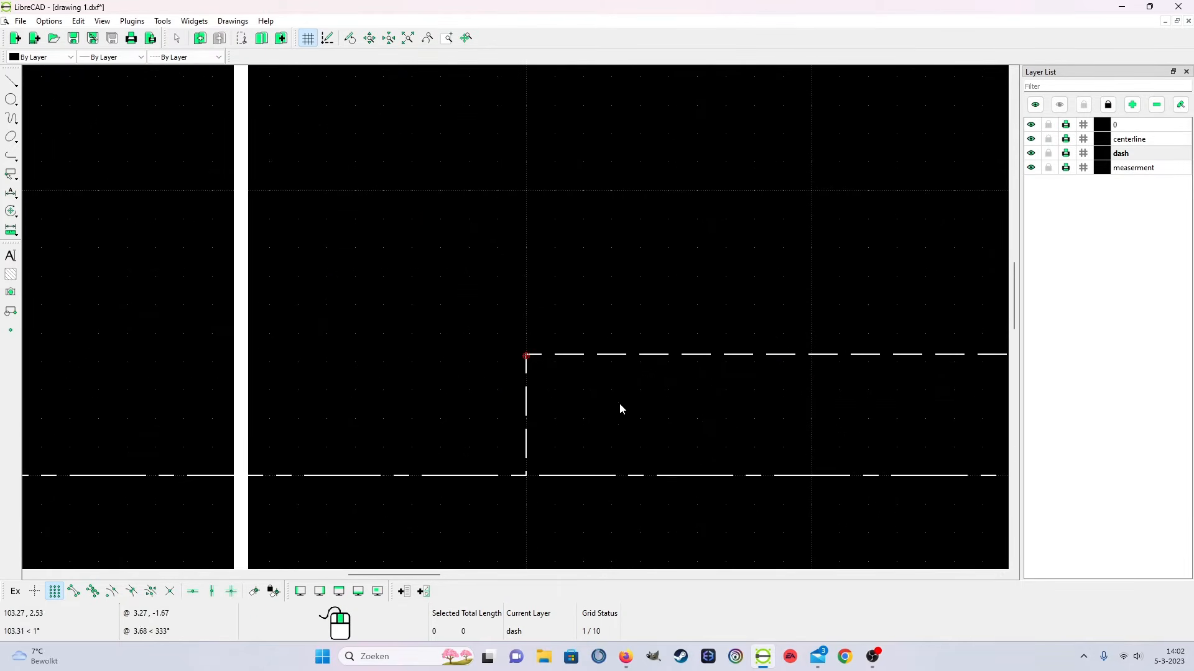
right_click(619, 405)
click(640, 424)
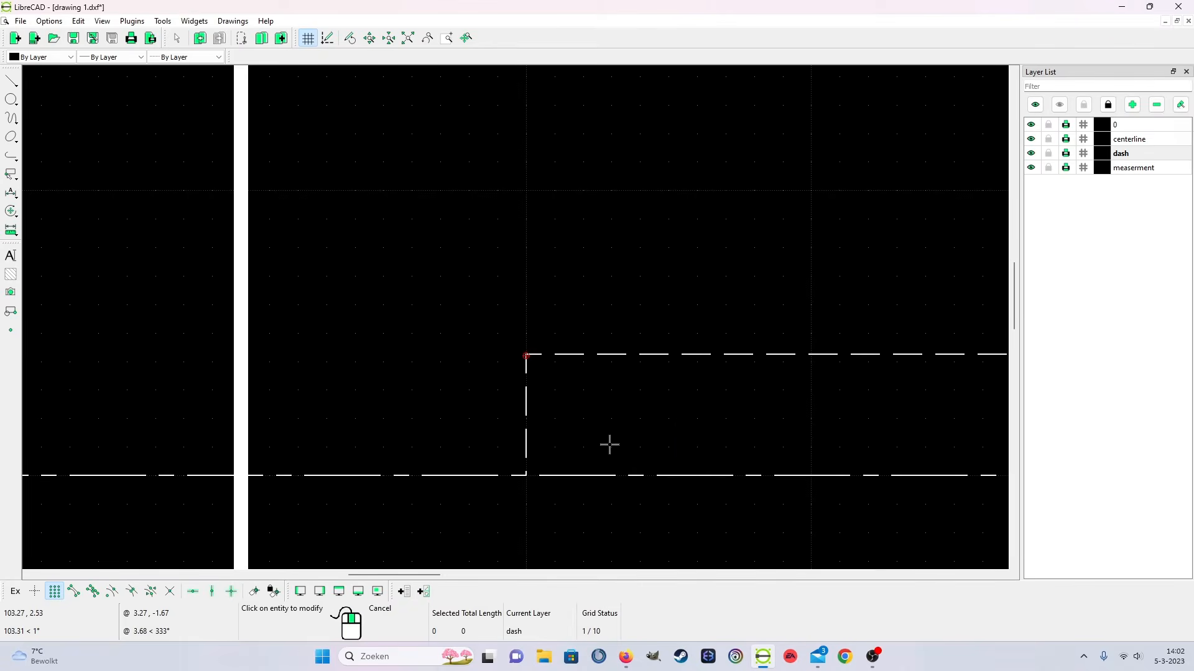
click(526, 428)
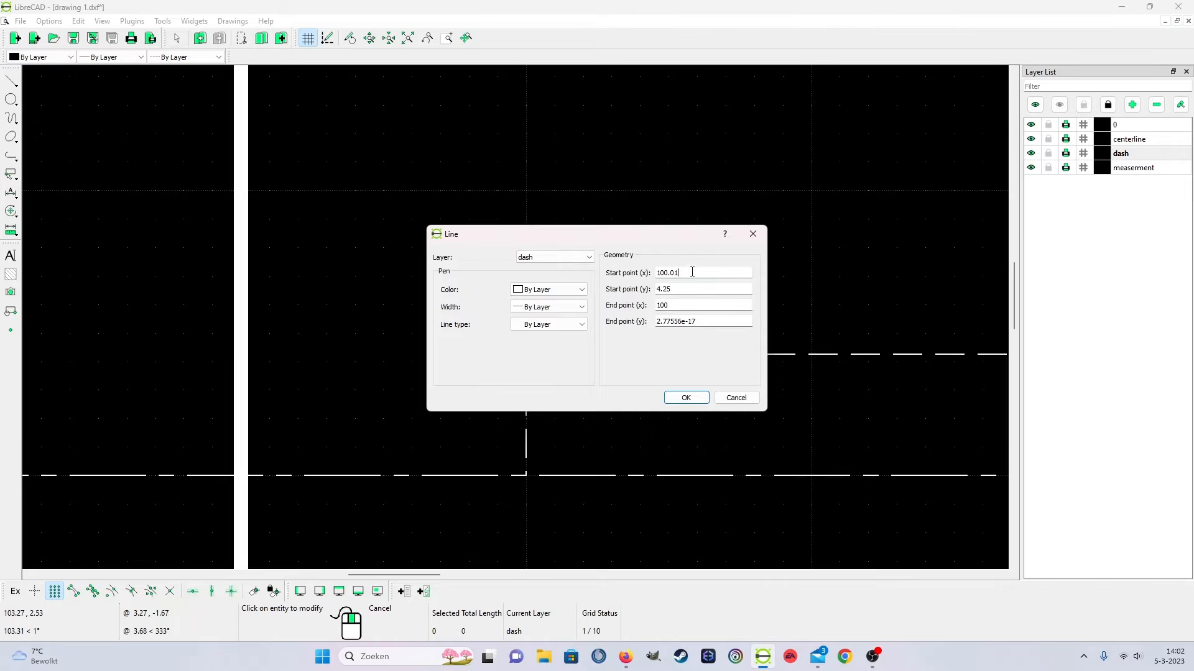
key(BackSpace)
key(BackSpace)
key(BackSpace)
click(686, 398)
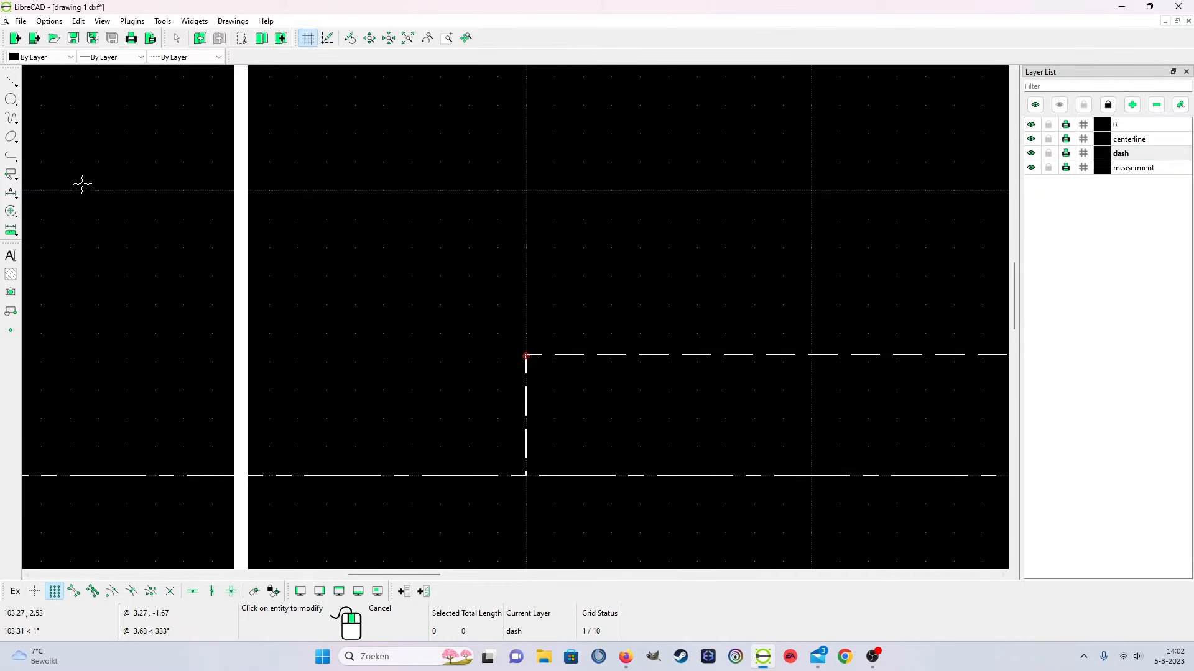
Start a two-point line on the dash layer at the hole's inner corner, switching snapping from grid to intersection
click(11, 80)
click(46, 79)
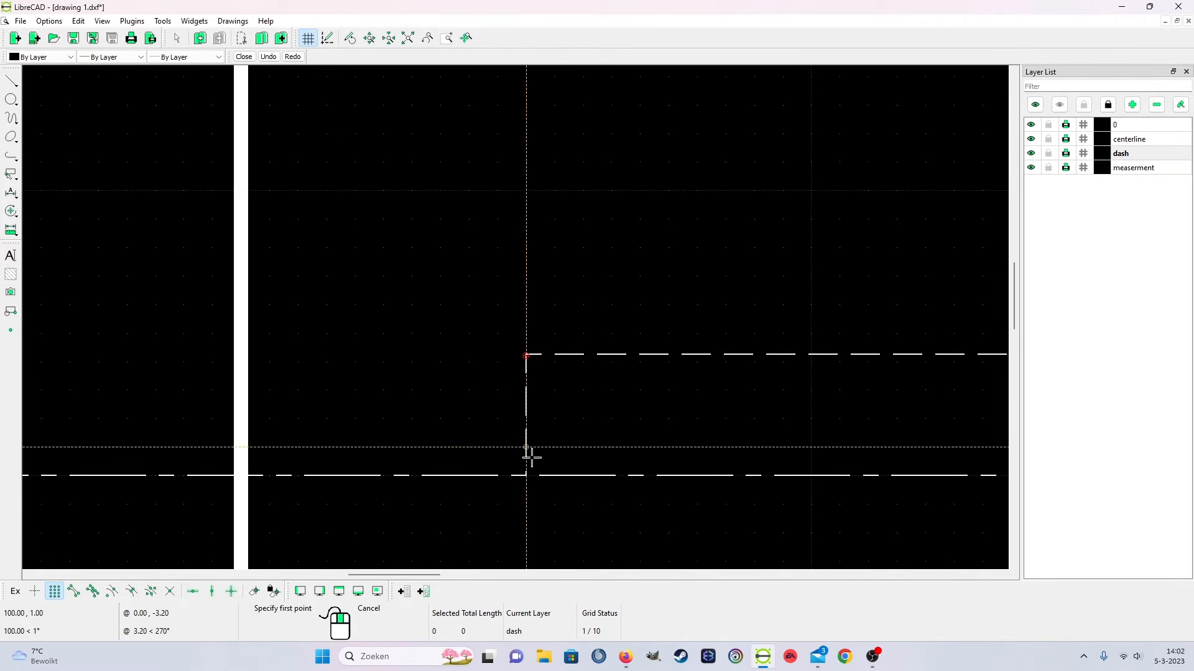
scroll(531, 353, up, 5)
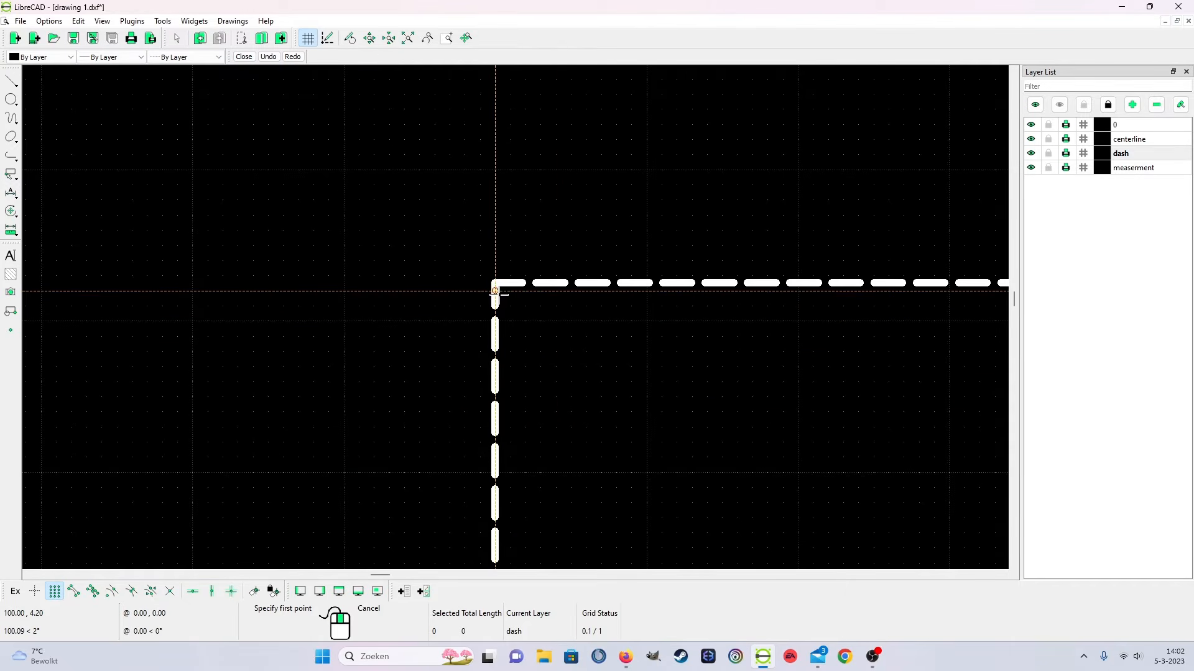
scroll(504, 283, up, 3)
scroll(472, 260, down, 5)
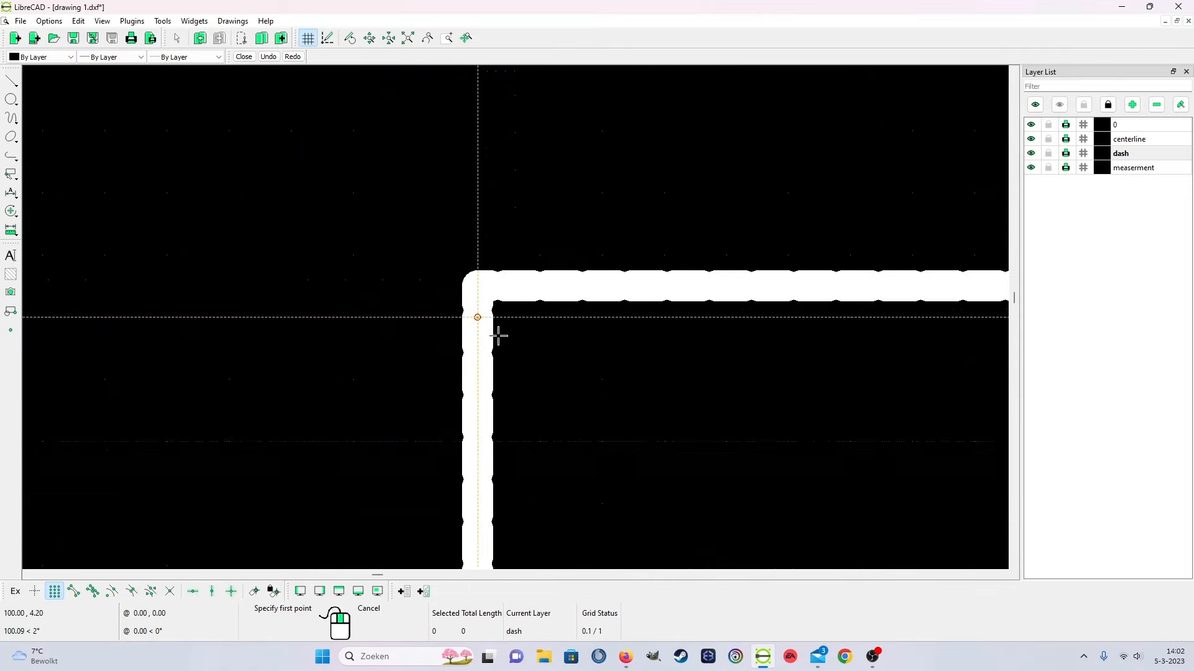
scroll(567, 341, up, 8)
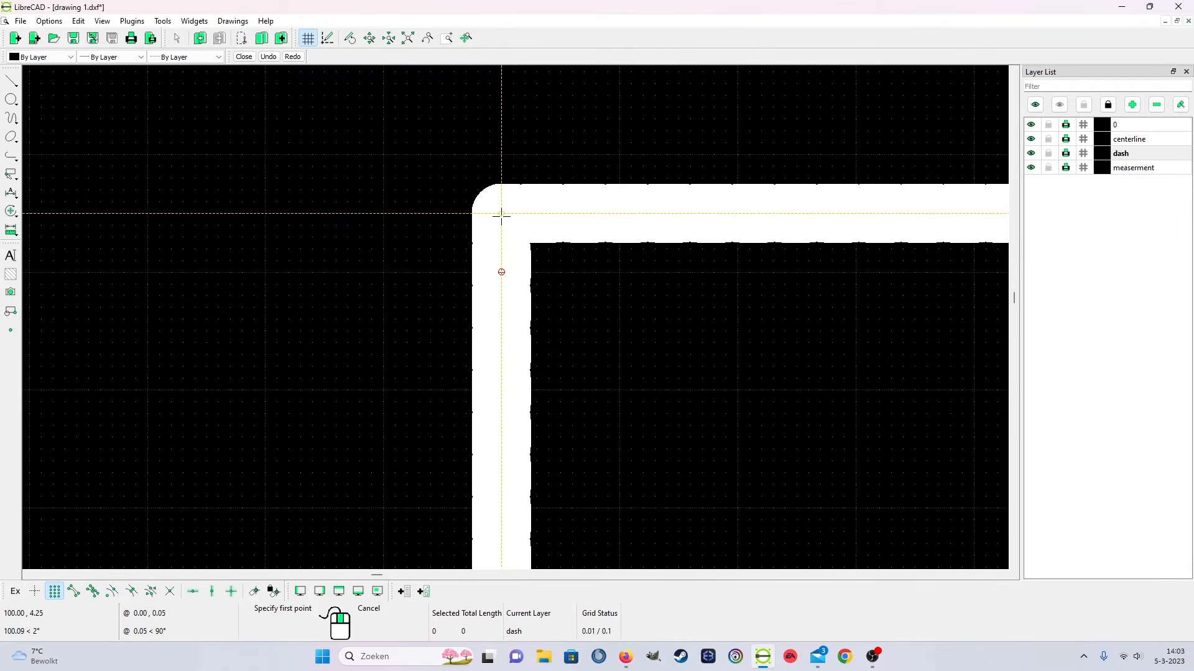
scroll(560, 323, down, 4)
scroll(604, 368, down, 5)
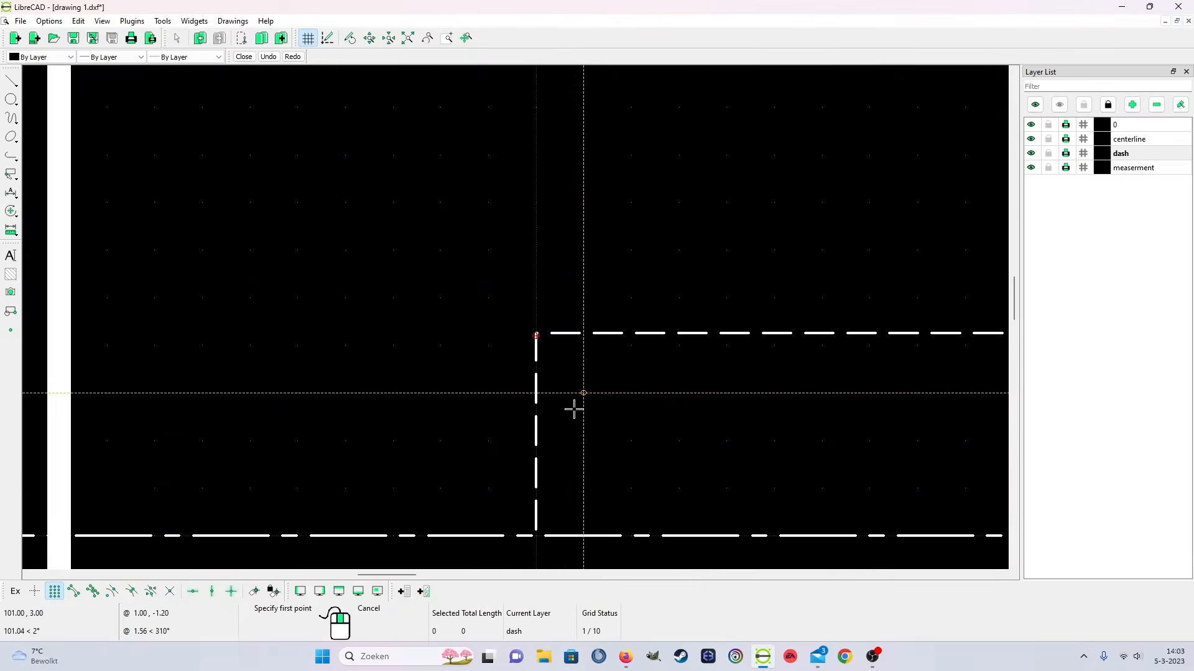
scroll(572, 408, up, 1)
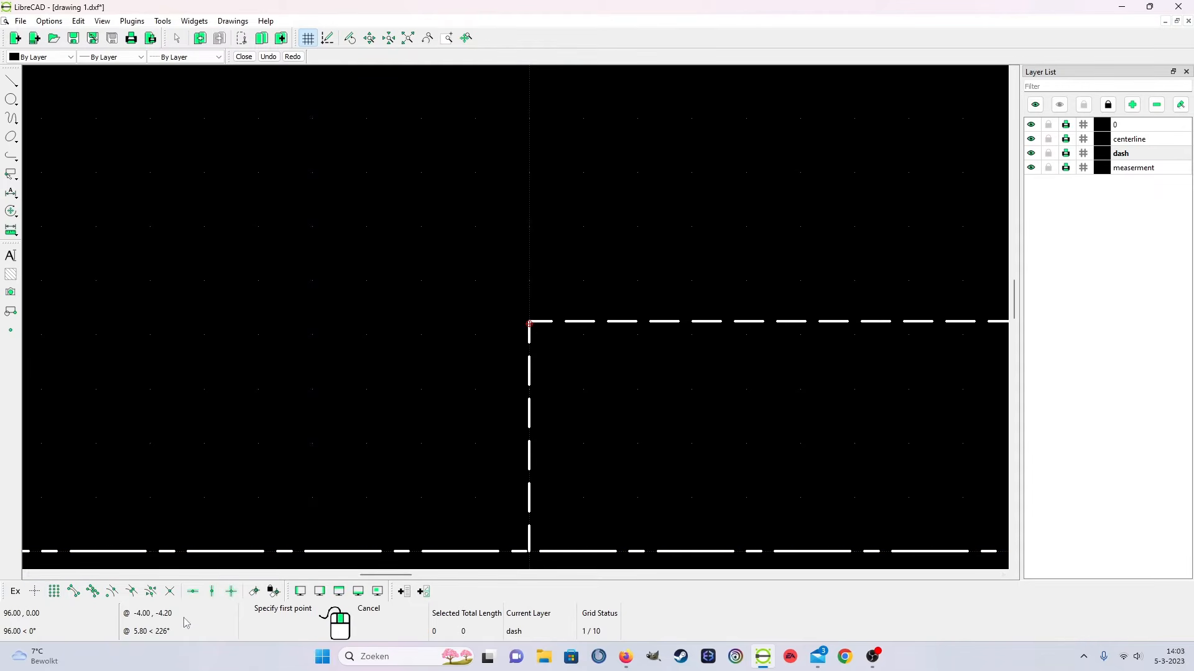
click(166, 593)
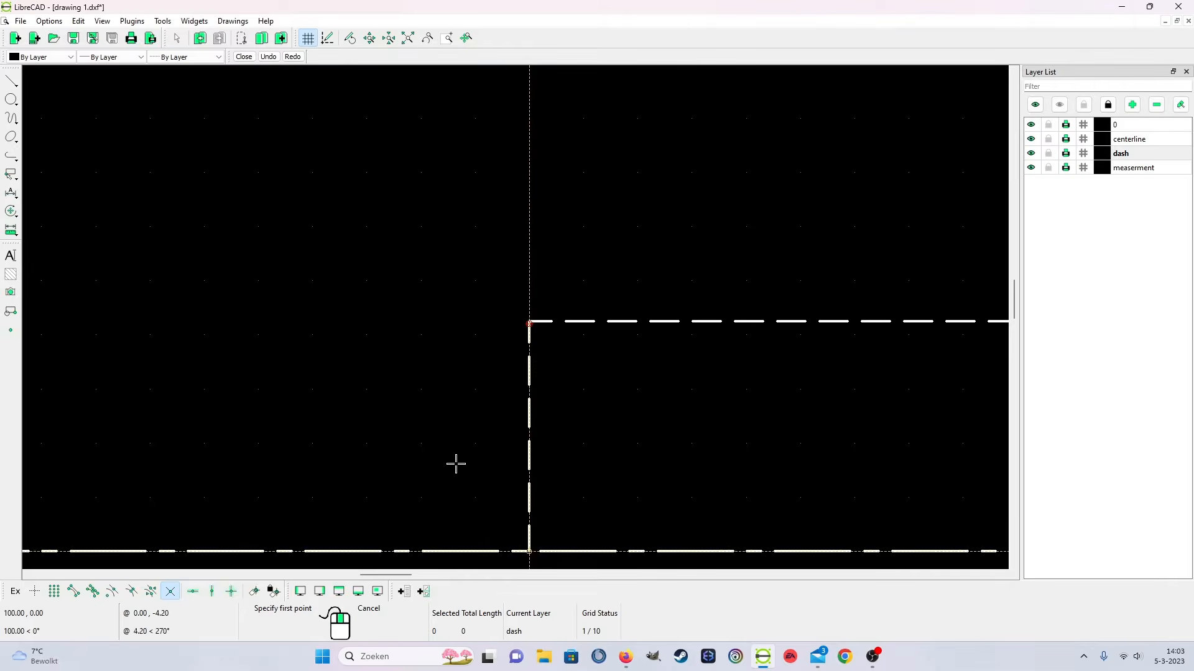
Draw a dashed slanted line from the blind hole's upper inner corner to the centerline at 97, 0 to form the drill tip
click(534, 320)
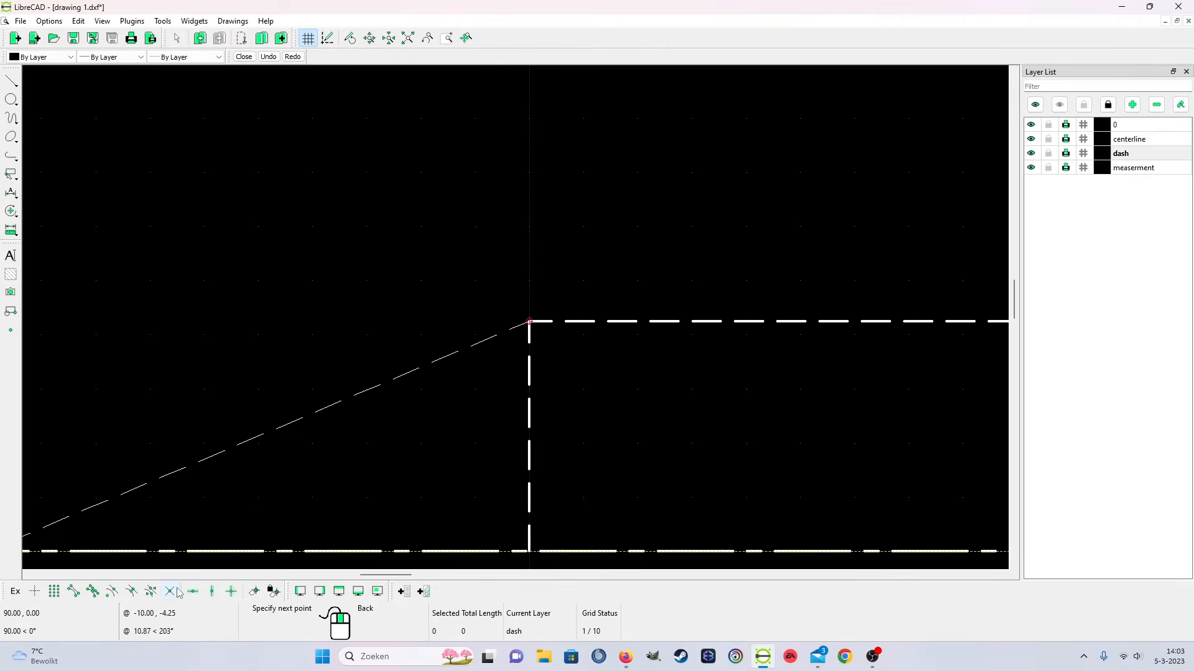
scroll(485, 354, down, 2)
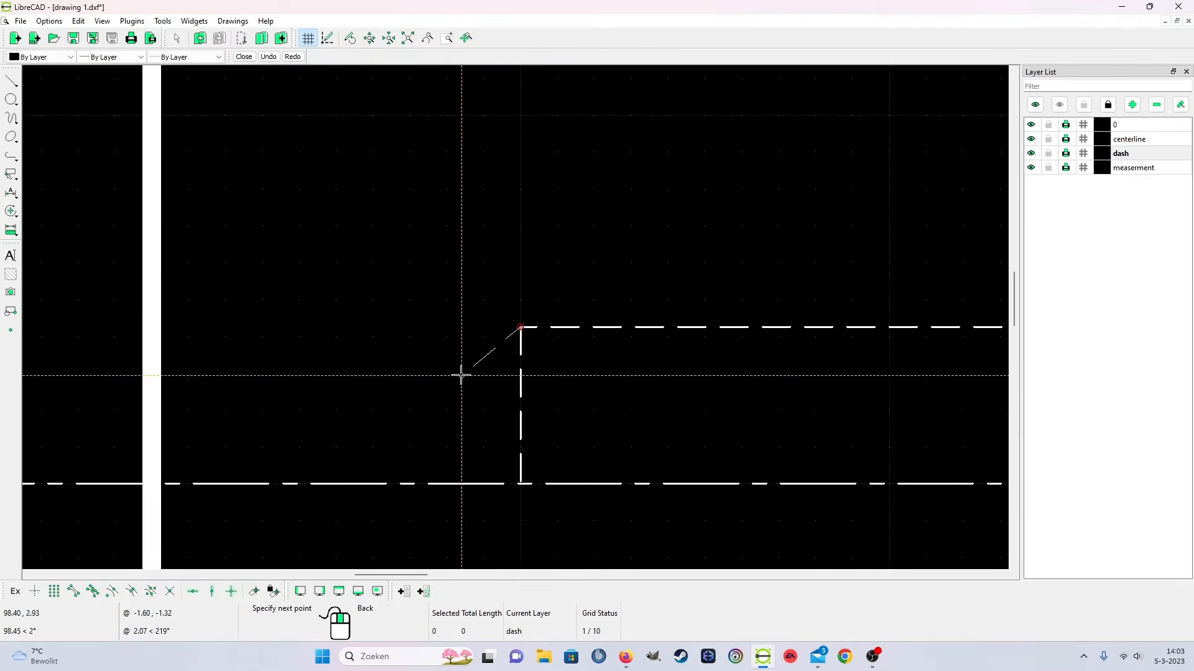
click(54, 592)
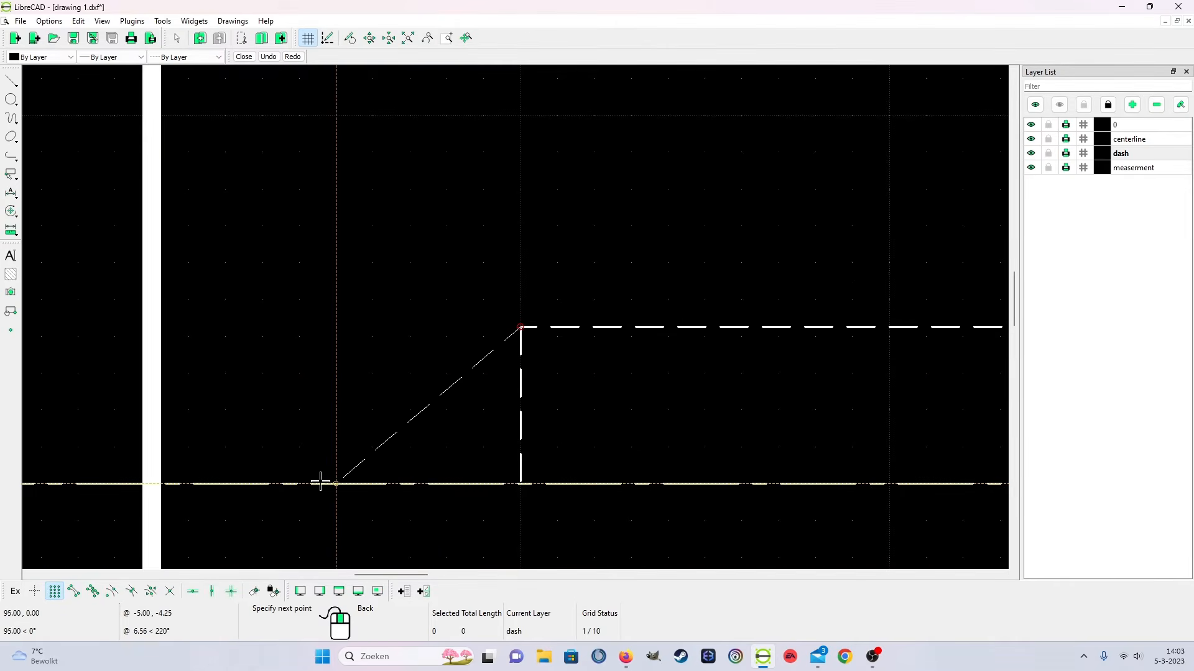
click(401, 483)
right_click(425, 485)
scroll(653, 387, down, 8)
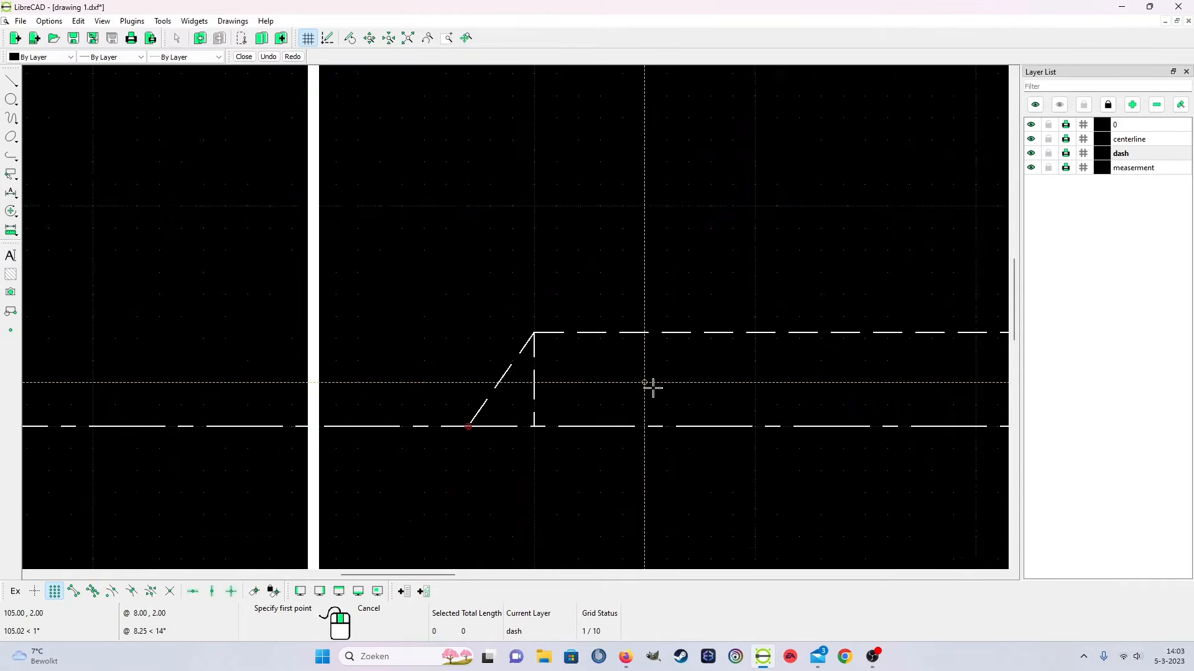
right_click(644, 429)
Draw dashed lines from 130, 5 on the shaft's end face to 110, 5 and down to the centerline at 110, 0
scroll(723, 379, up, 3)
scroll(729, 384, down, 3)
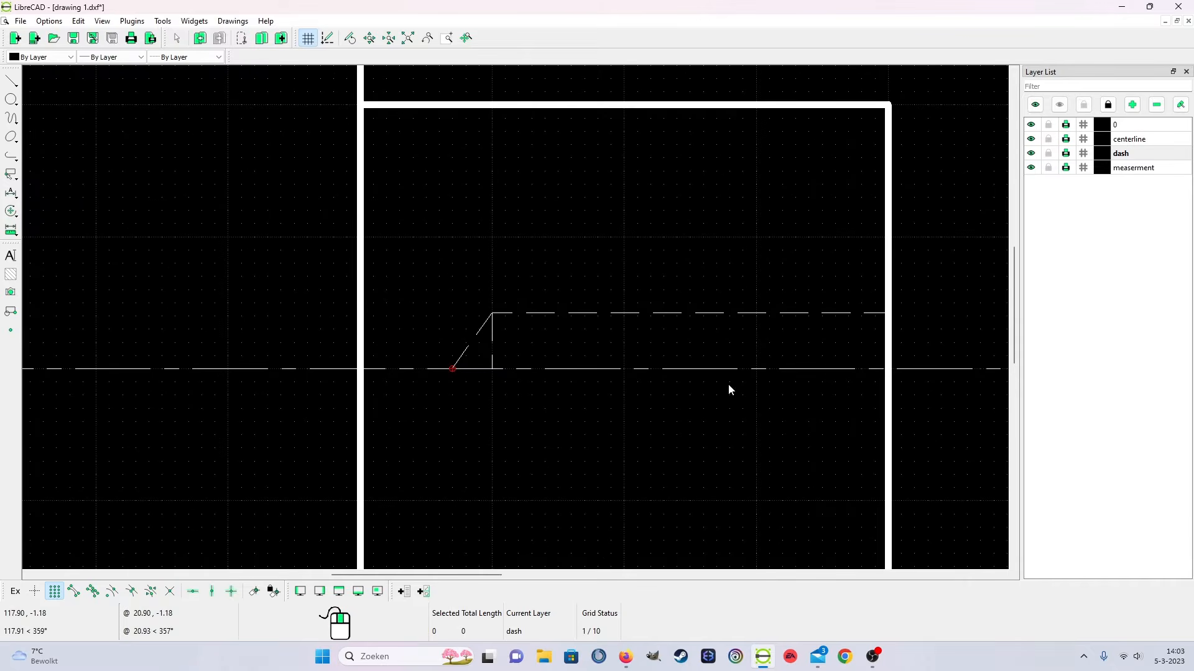
scroll(756, 366, up, 1)
scroll(808, 329, up, 1)
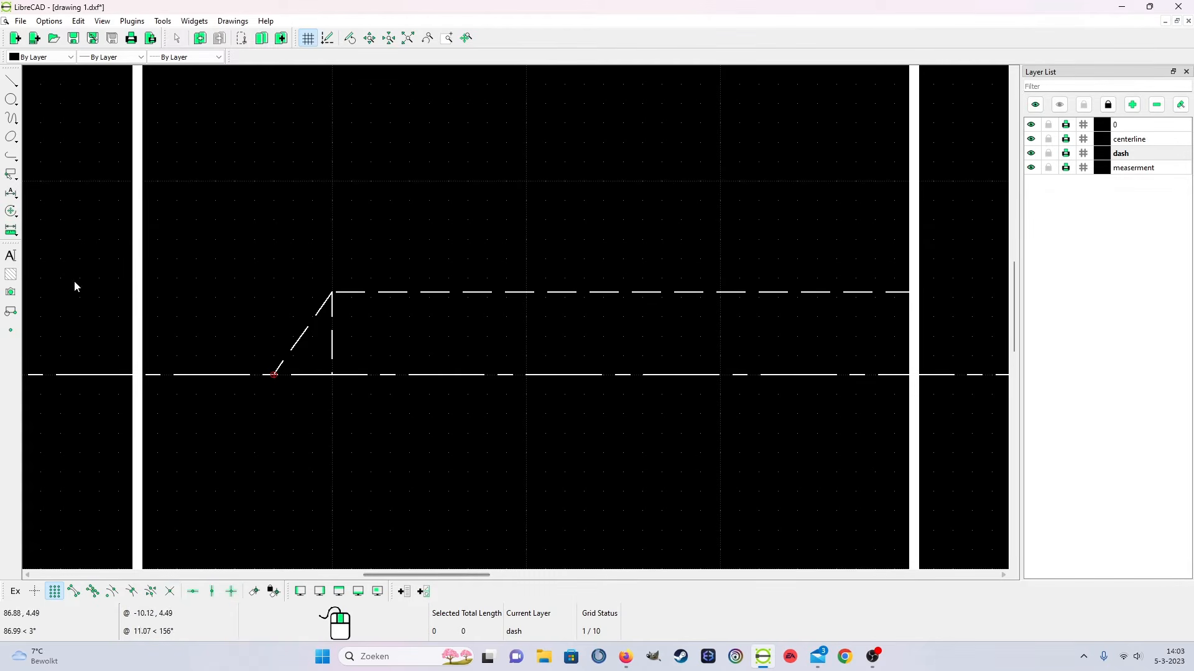
click(13, 81)
click(55, 80)
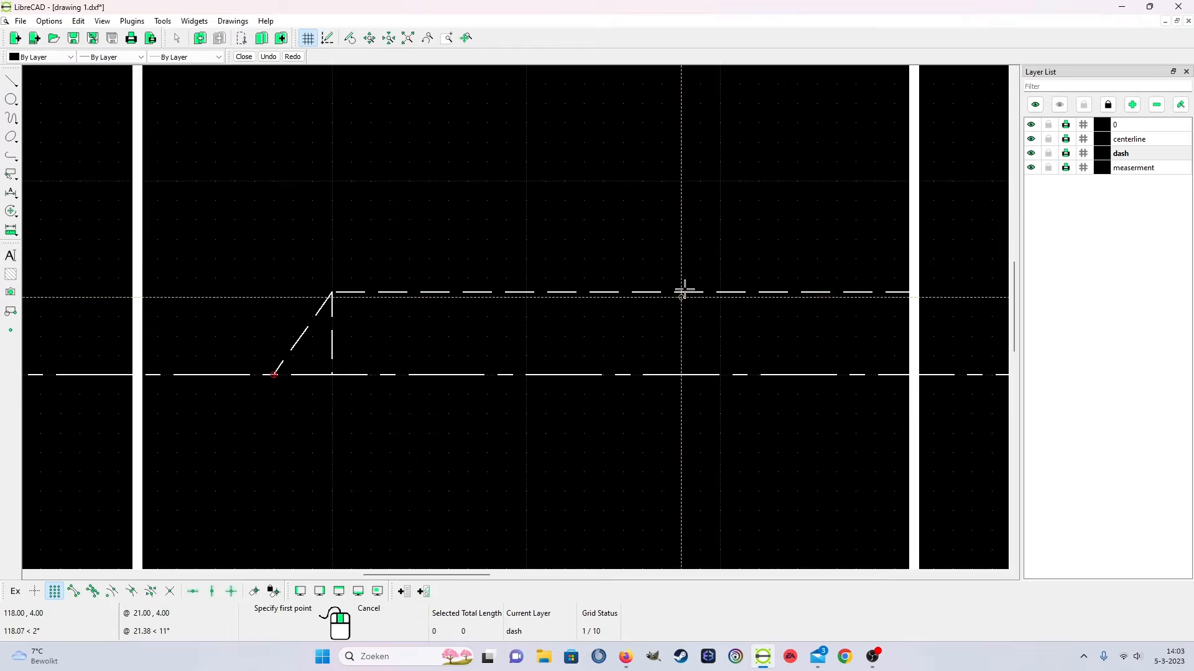
click(914, 279)
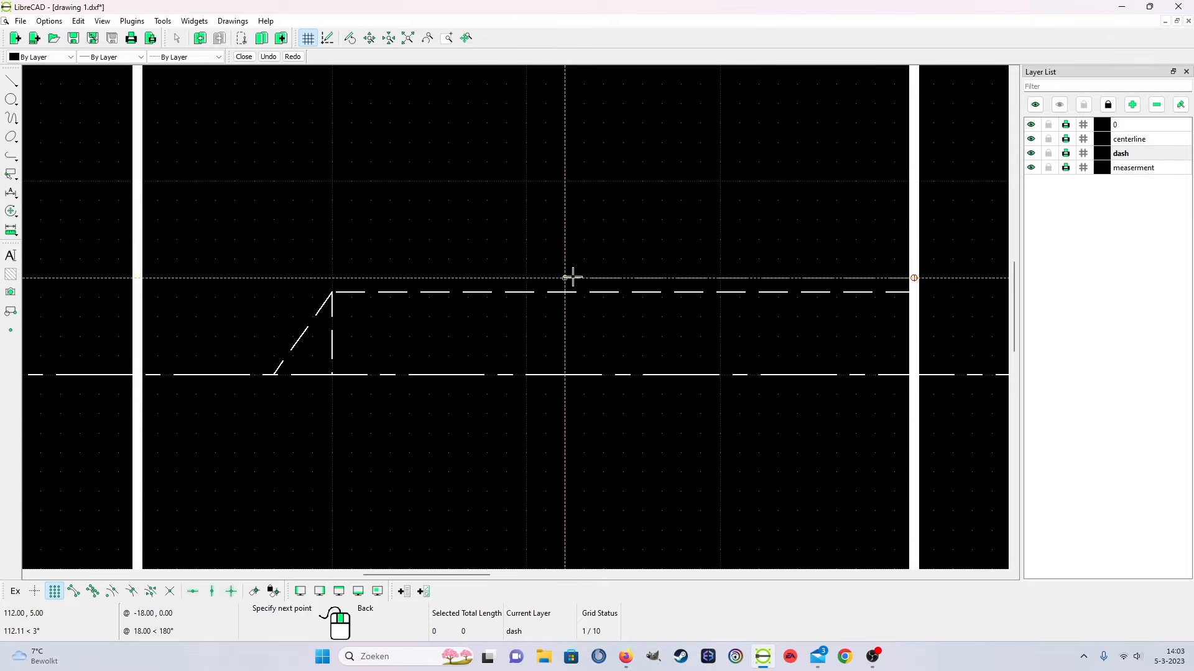
click(527, 277)
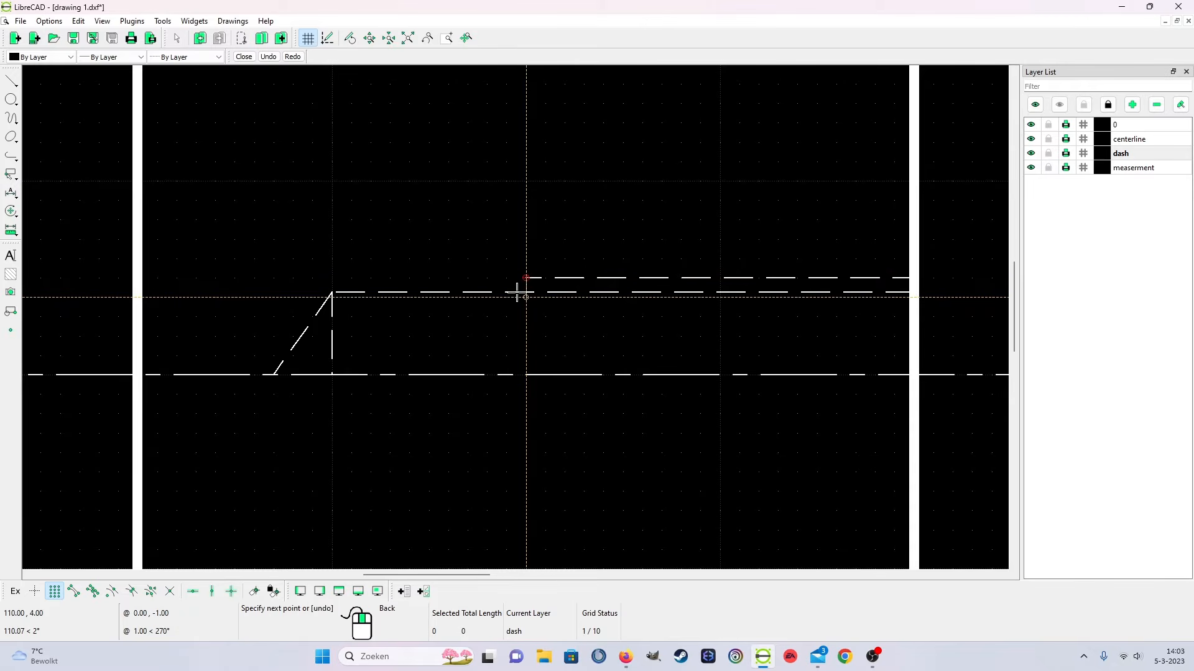
click(526, 375)
right_click(527, 372)
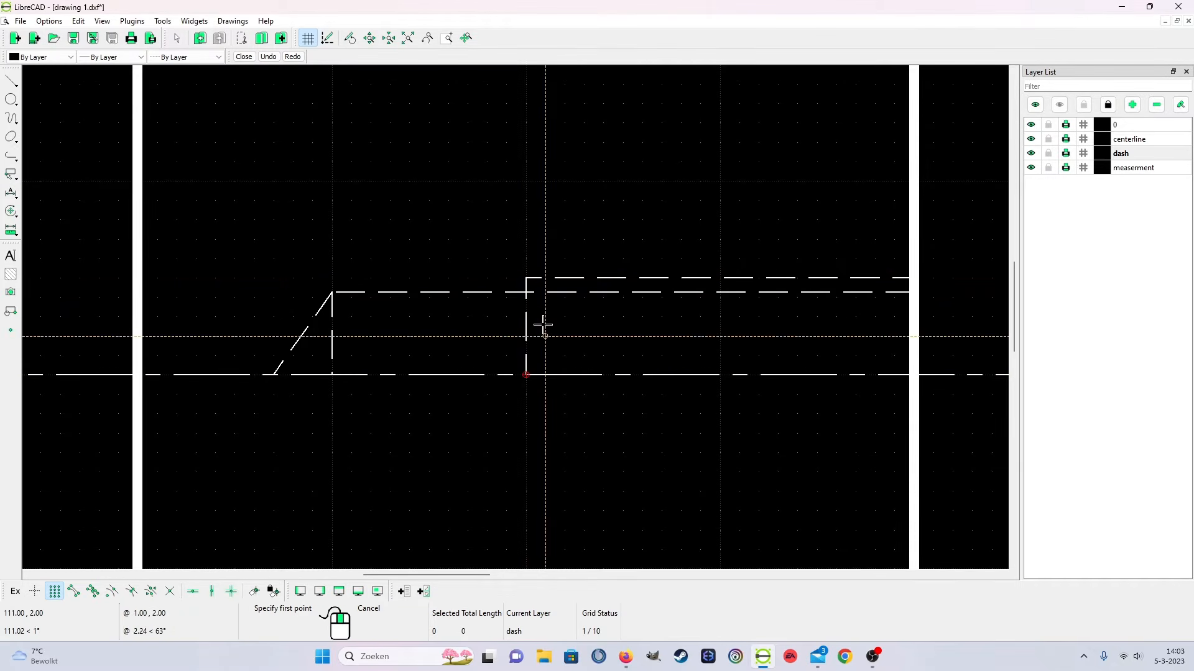
Draw a short dashed slanted line from the corner at 110, 5 to 109, 4.3 near the hole's edge line
scroll(531, 279, up, 4)
scroll(526, 307, up, 2)
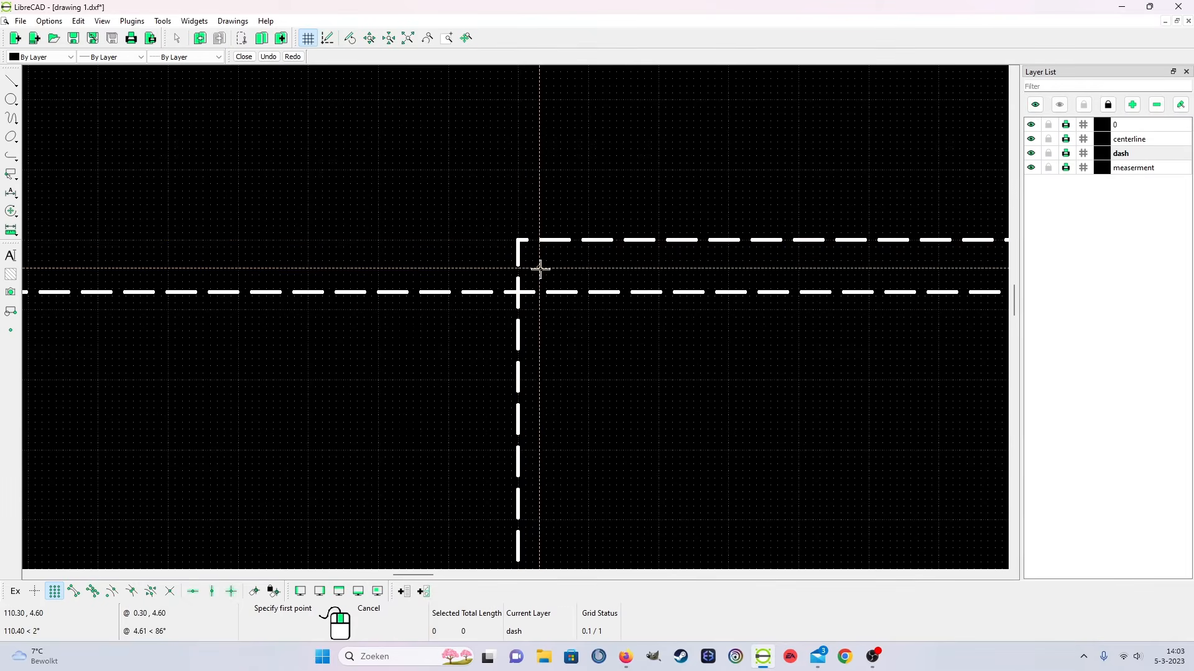
click(518, 240)
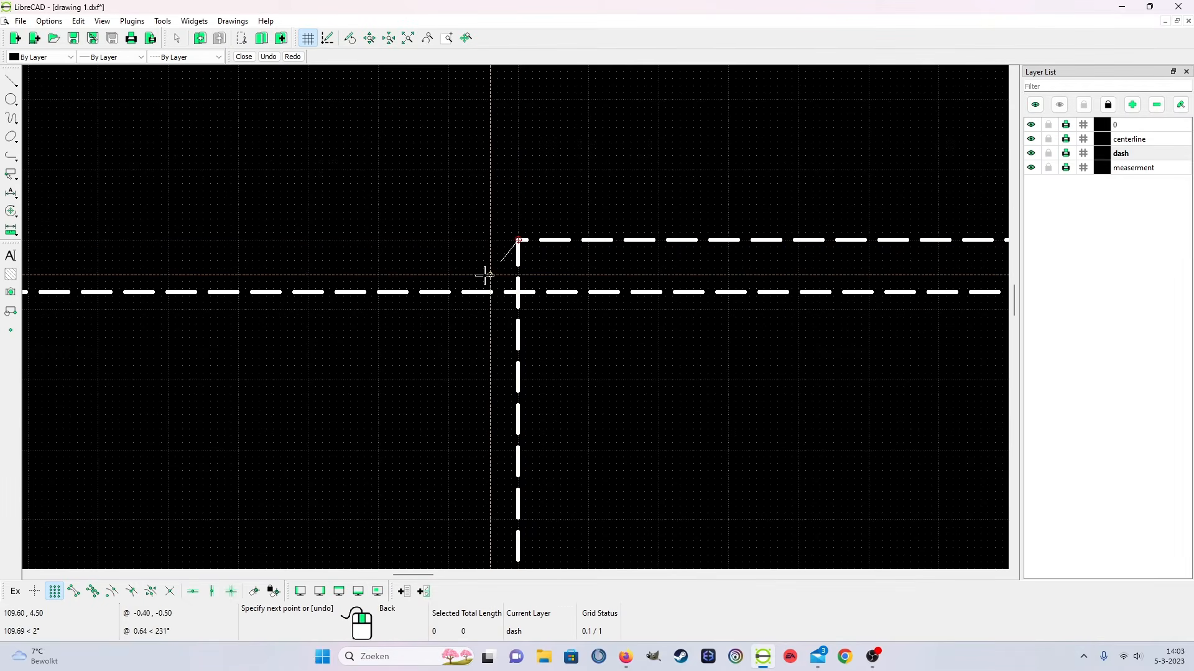
click(447, 290)
right_click(459, 290)
scroll(664, 421, down, 14)
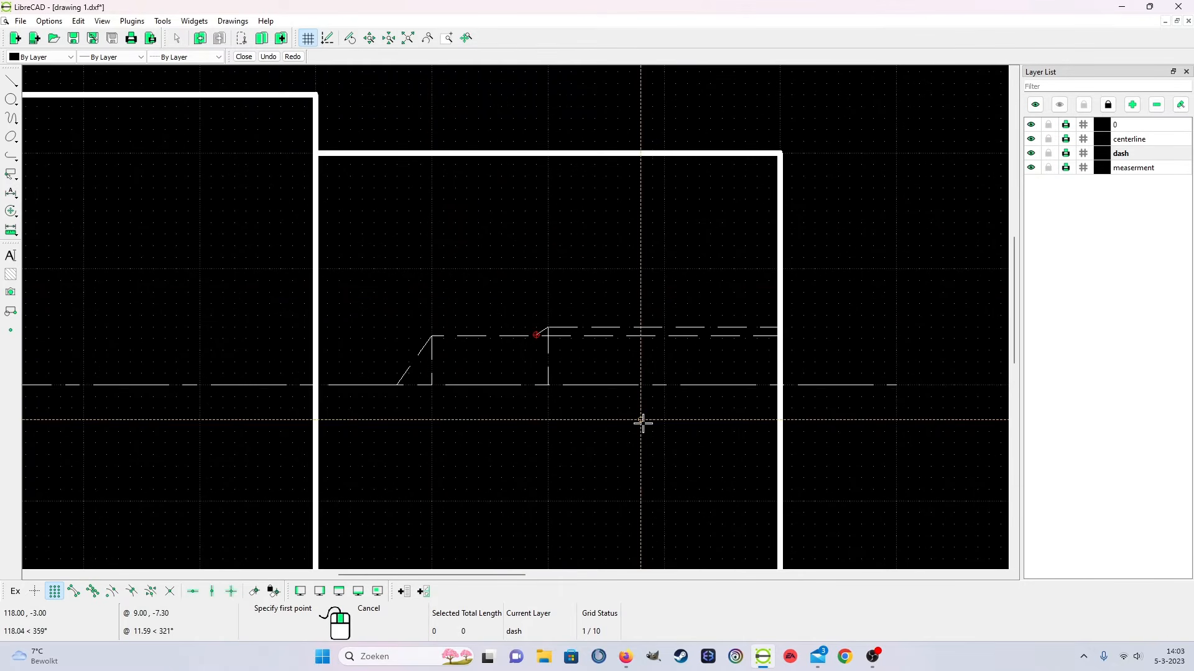
right_click(650, 423)
Shorten the small slanted dashed line by moving its lower endpoint closer to the vertical line at x = 110
scroll(659, 423, down, 3)
scroll(593, 307, up, 10)
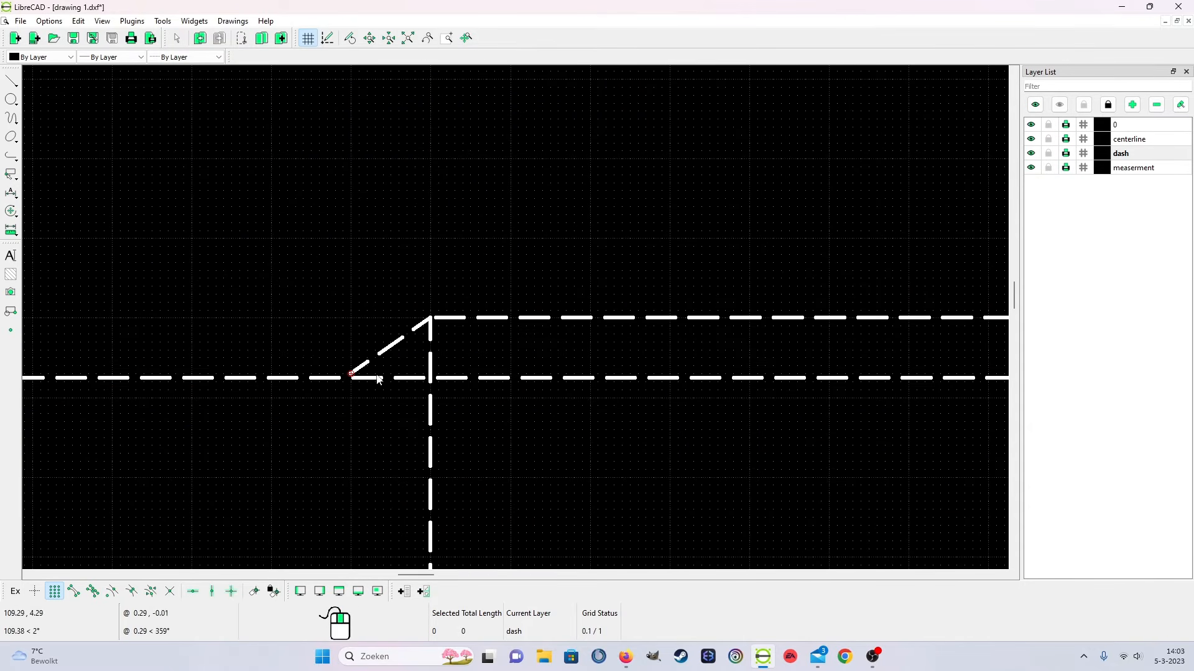
click(377, 357)
drag(349, 375, 413, 385)
click(412, 341)
scroll(564, 457, down, 12)
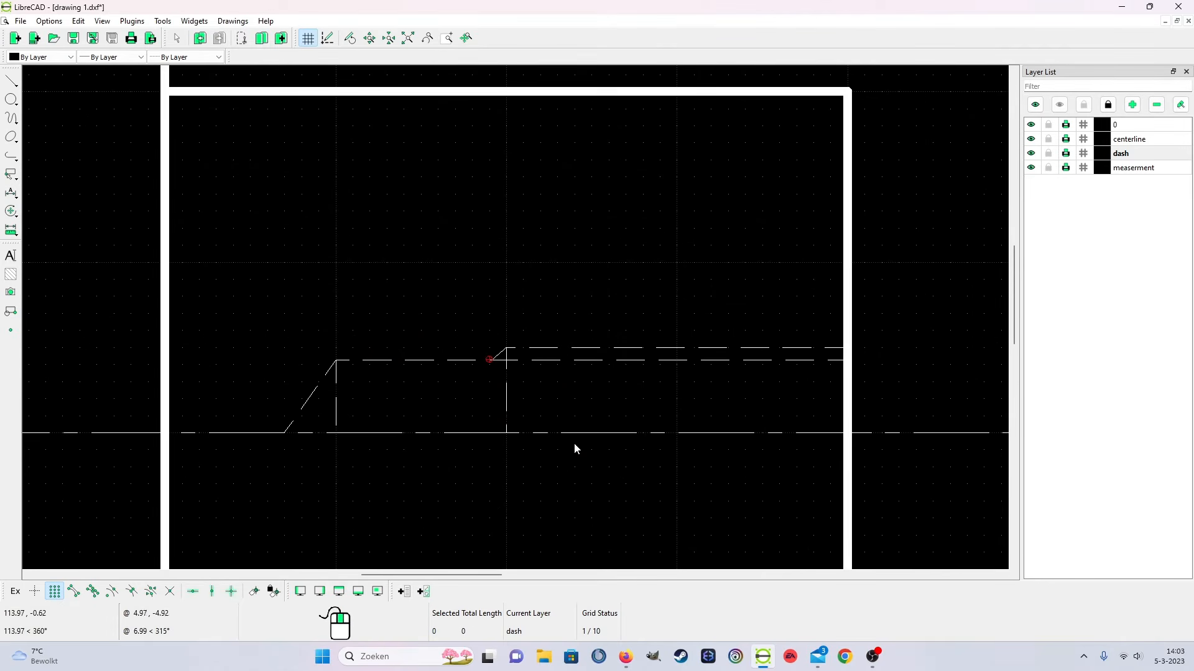
Mirror the six dashed hole lines across the horizontal centerline, keeping the originals
scroll(569, 460, down, 5)
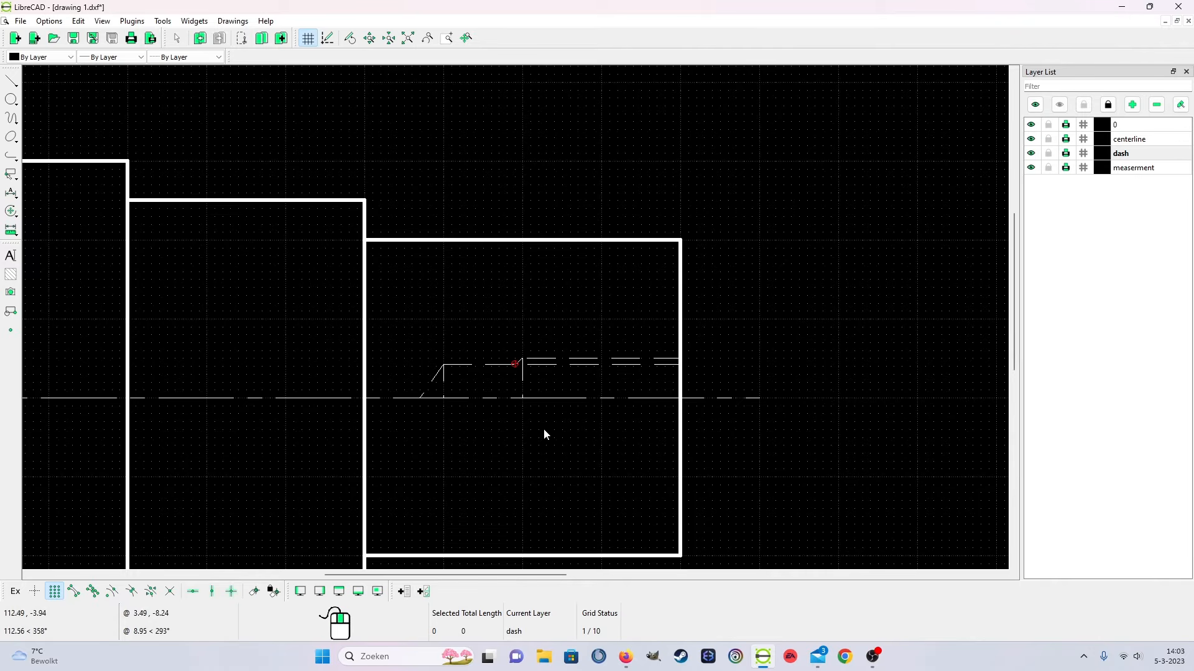
scroll(550, 429, down, 2)
scroll(560, 423, up, 3)
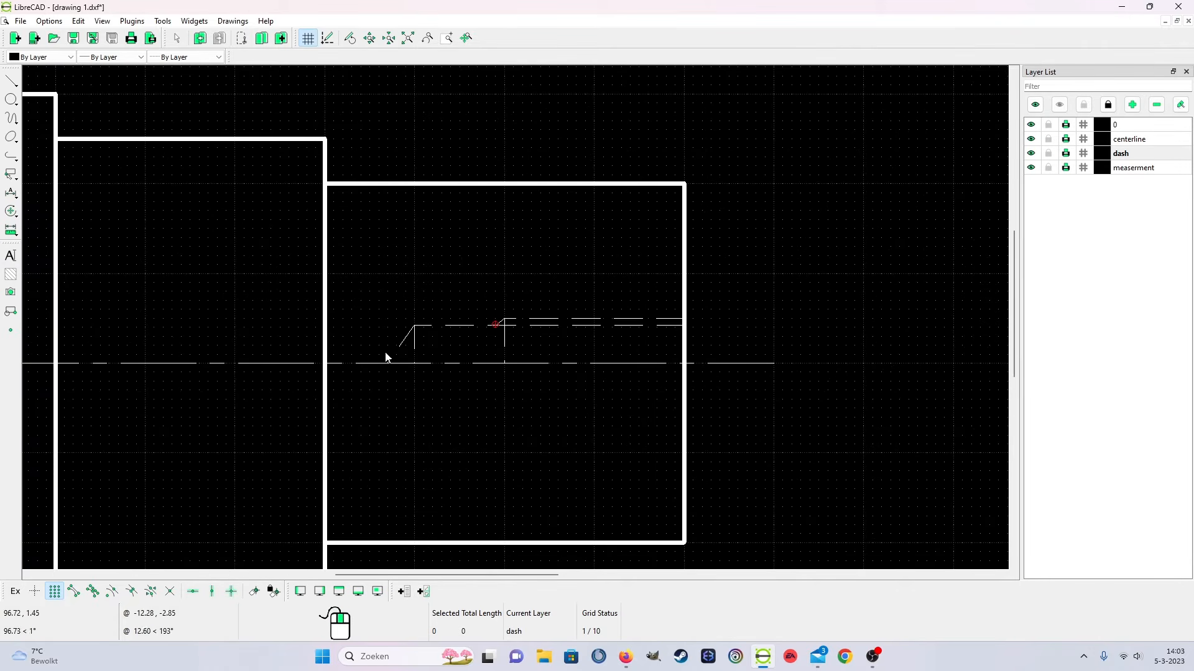
drag(389, 308, 686, 401)
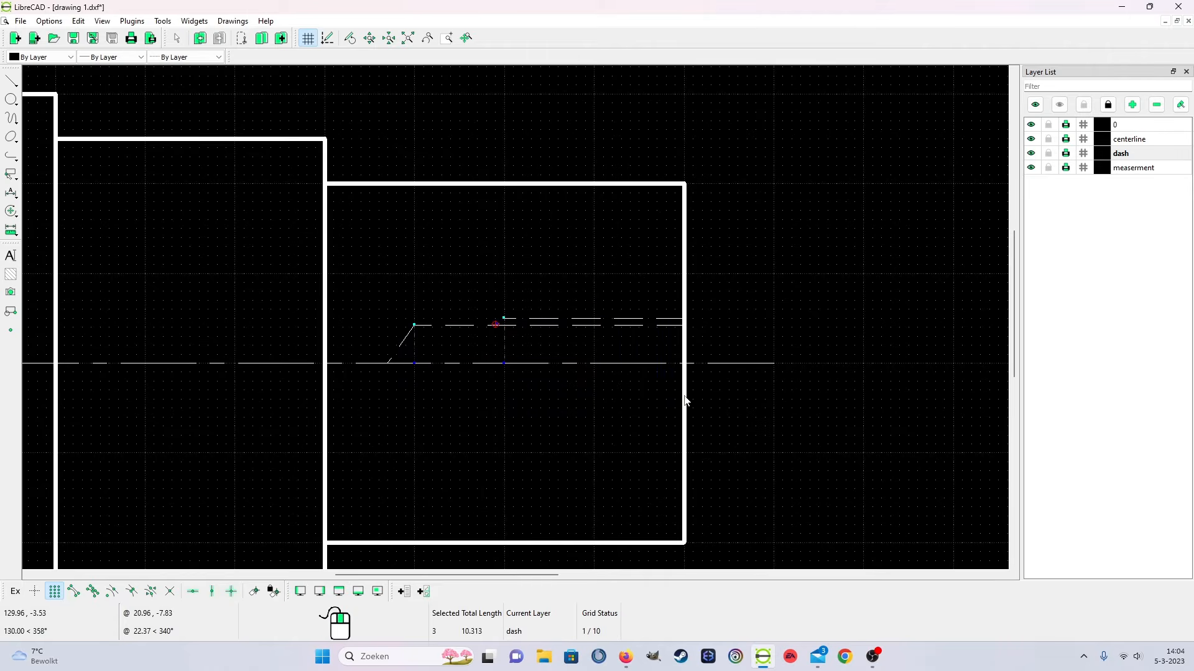
drag(347, 284, 717, 458)
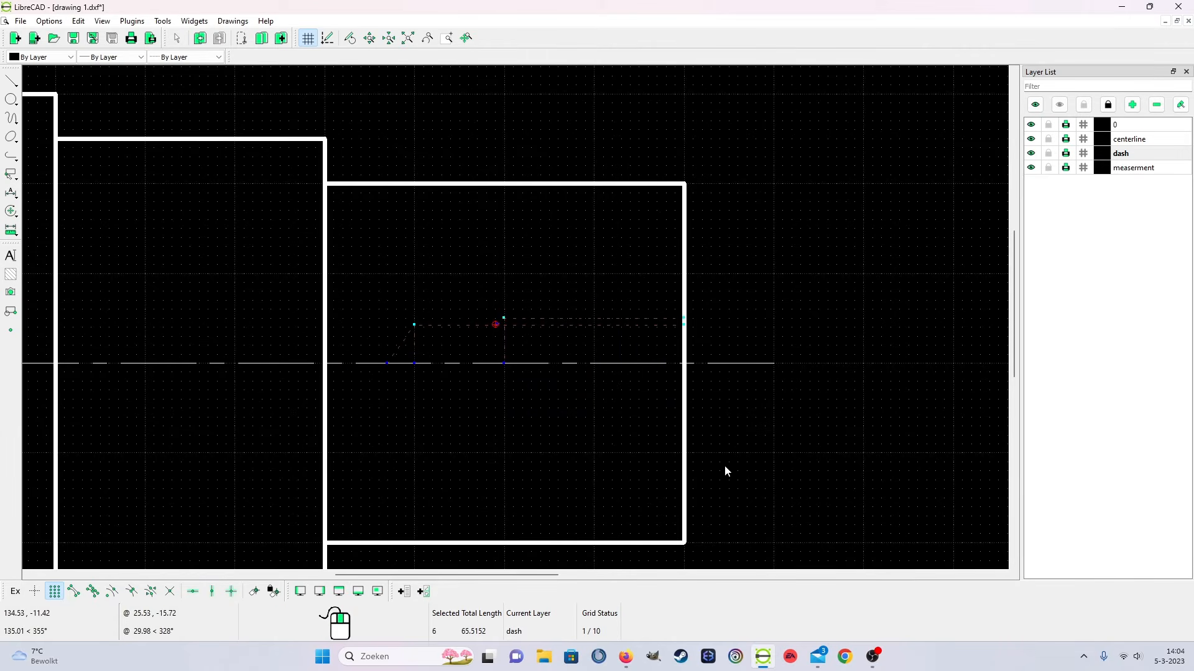
right_click(504, 414)
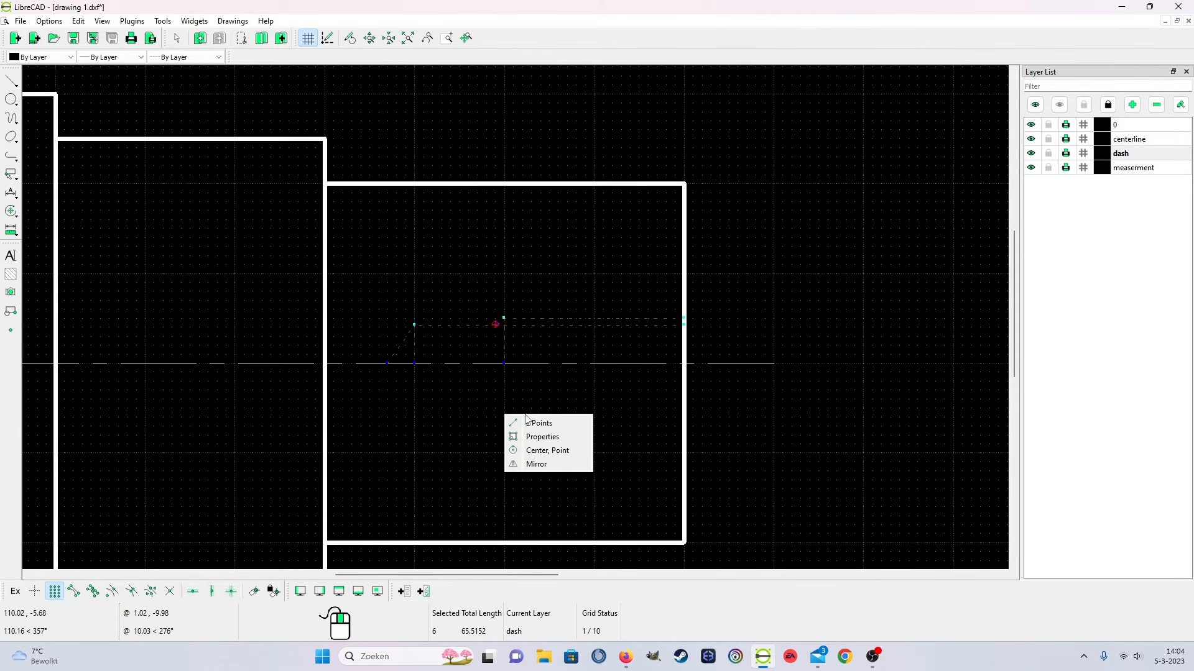
click(561, 465)
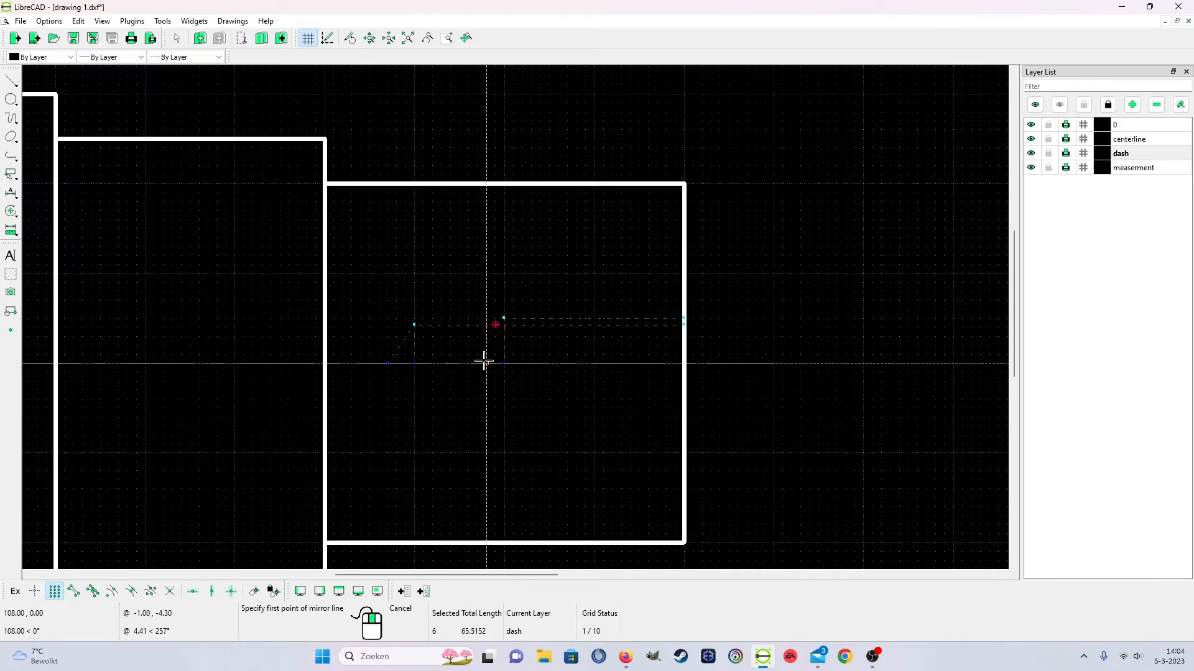
click(487, 364)
click(653, 363)
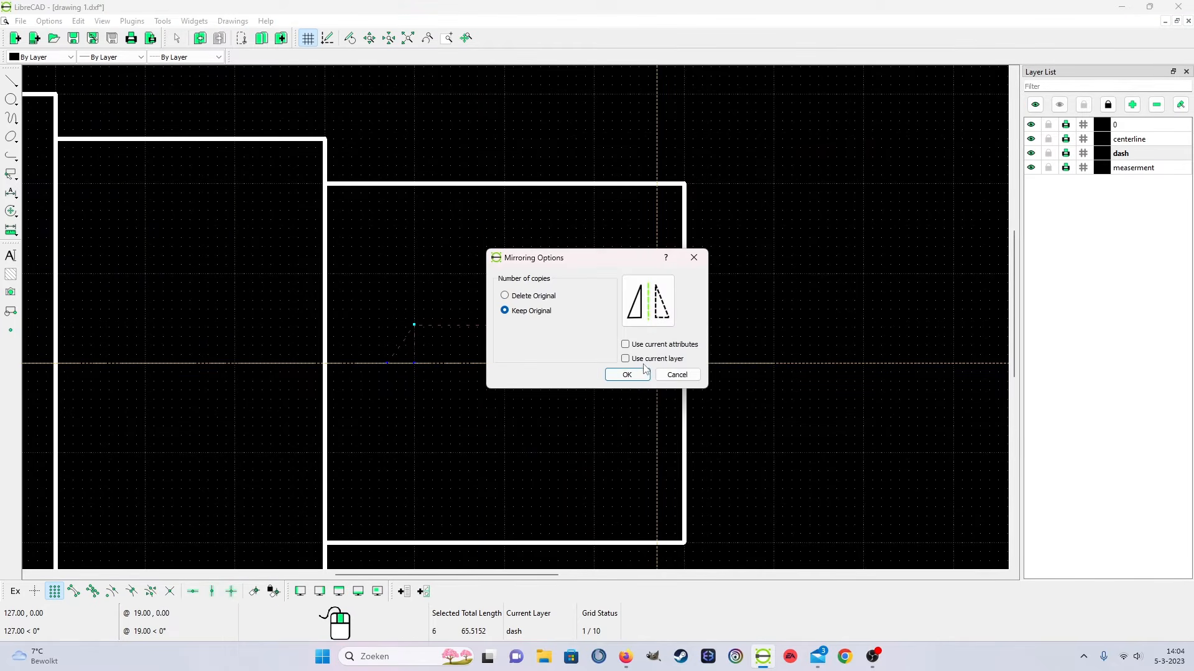
click(626, 375)
scroll(569, 433, down, 5)
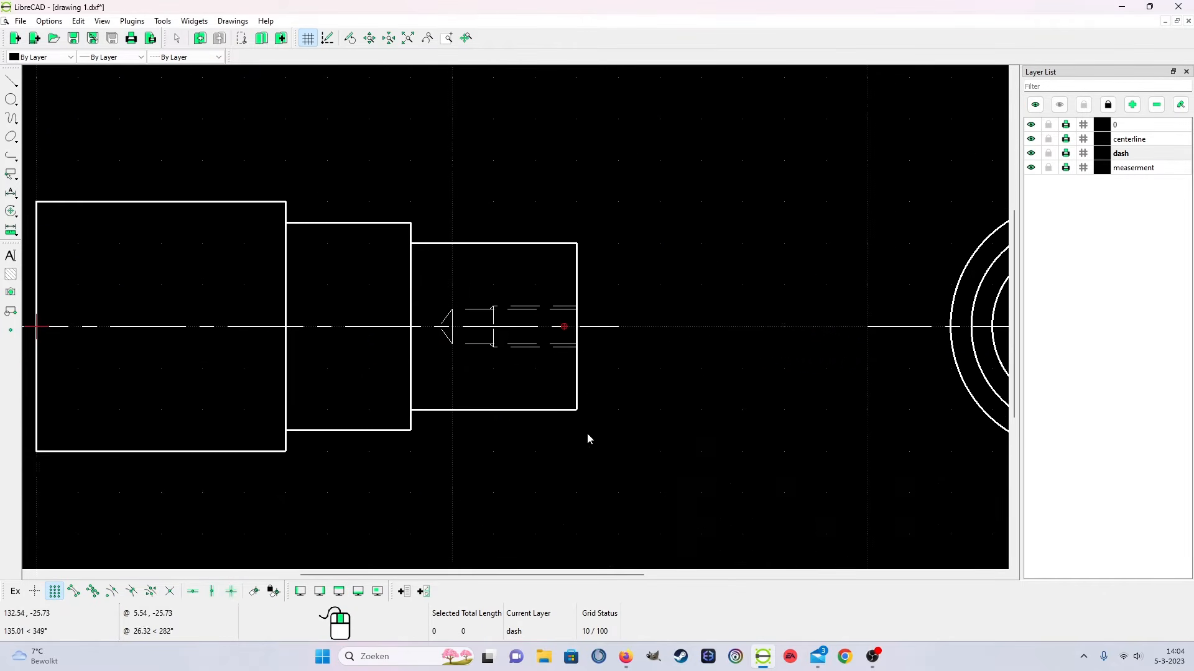
Draw a circle with a radius of about 8.25 centered at 250, 0 in the end view
scroll(646, 498, down, 3)
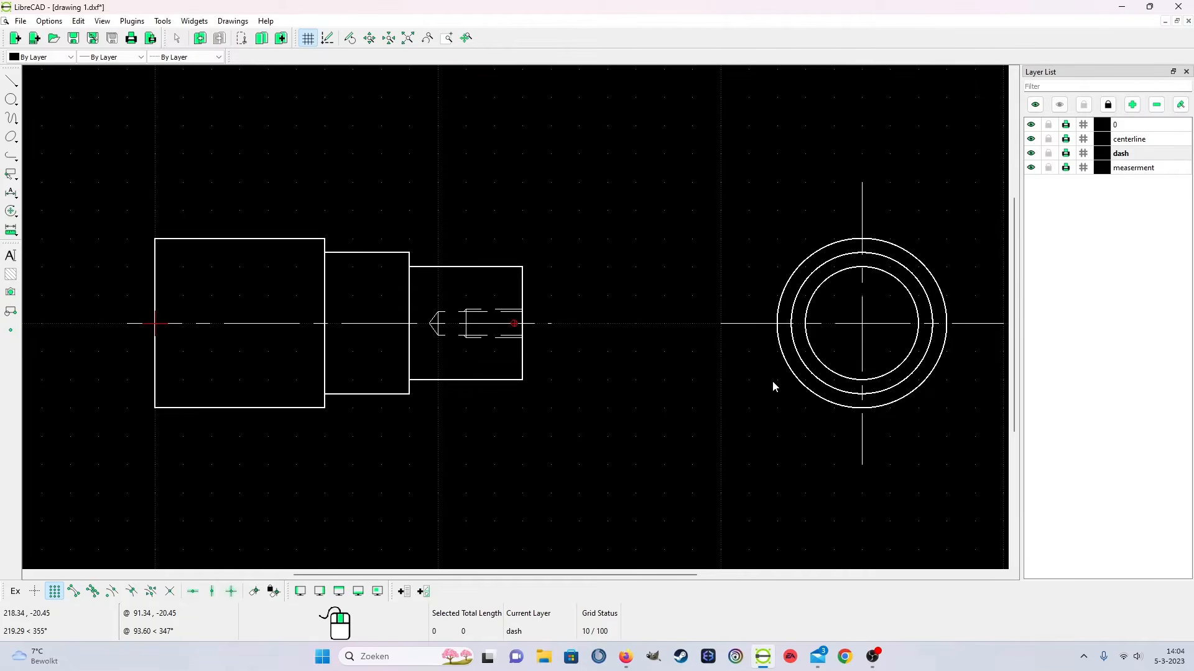
scroll(906, 431, up, 3)
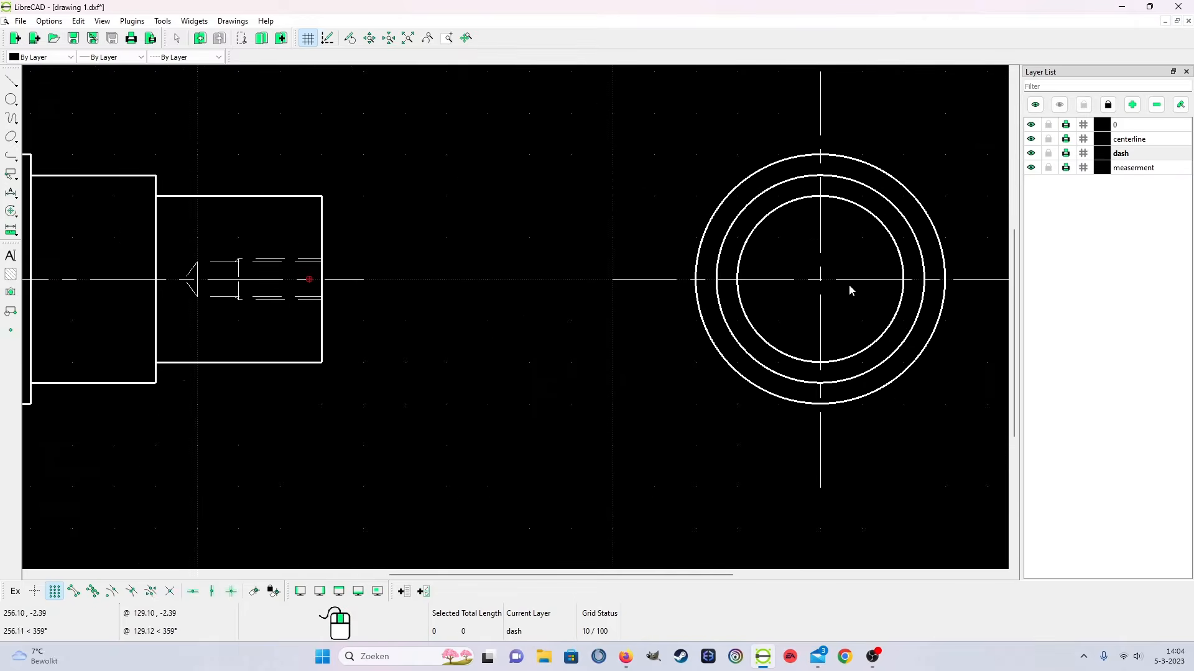
scroll(850, 290, up, 3)
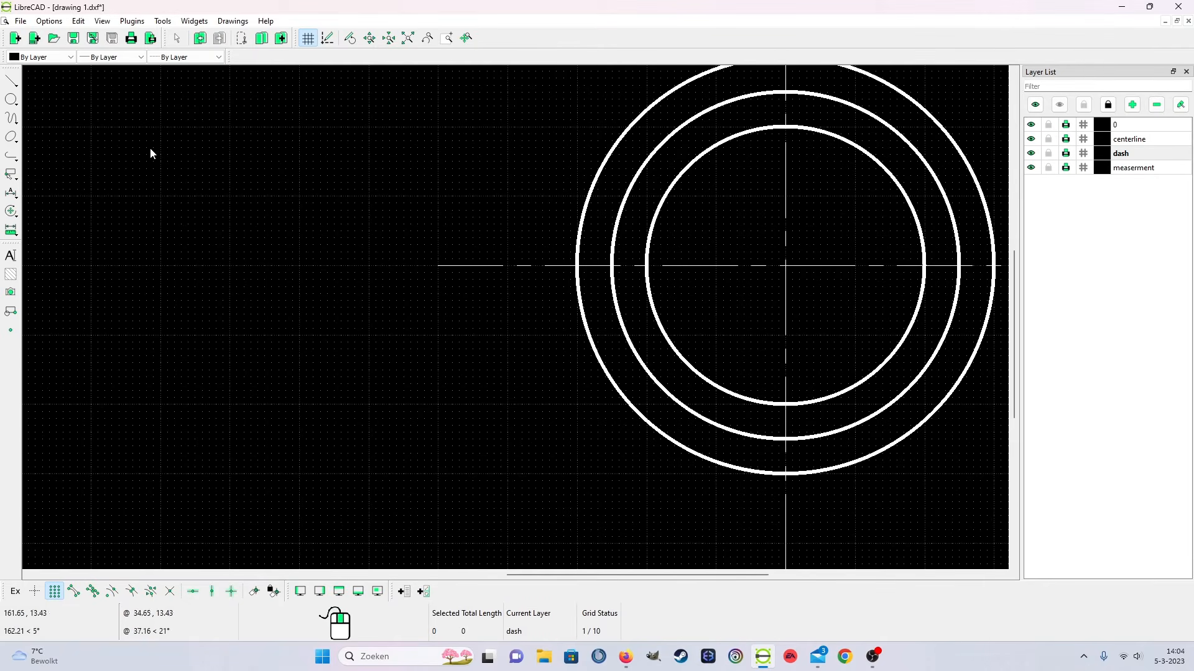
click(11, 98)
click(37, 97)
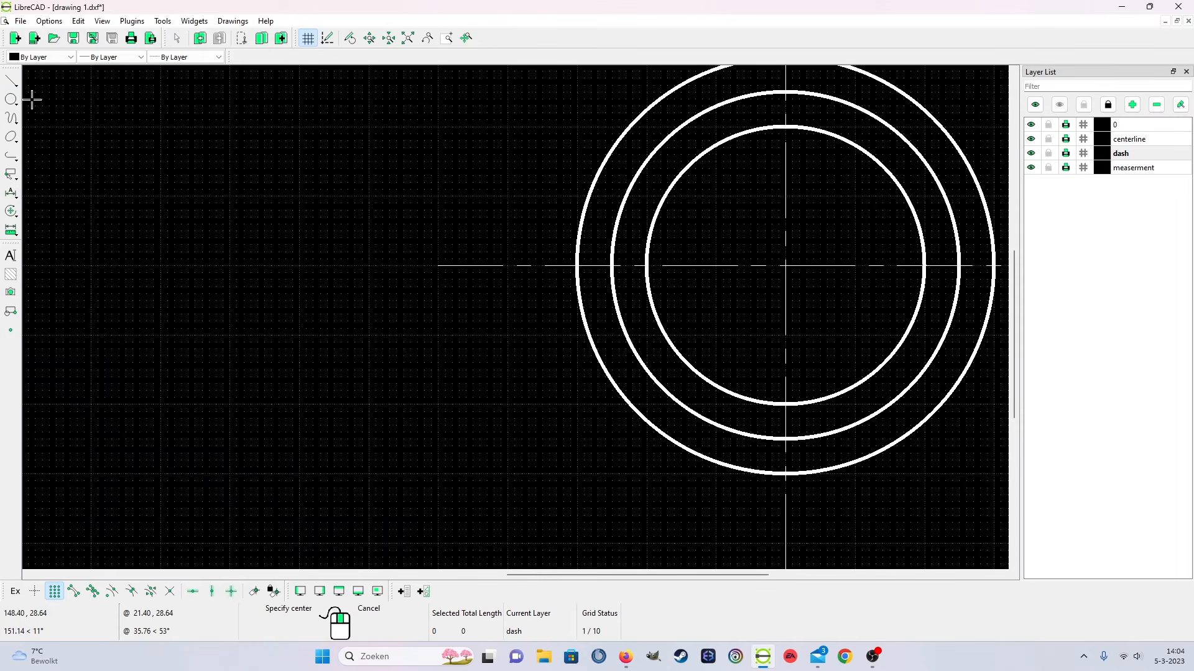
click(784, 266)
click(800, 320)
right_click(820, 340)
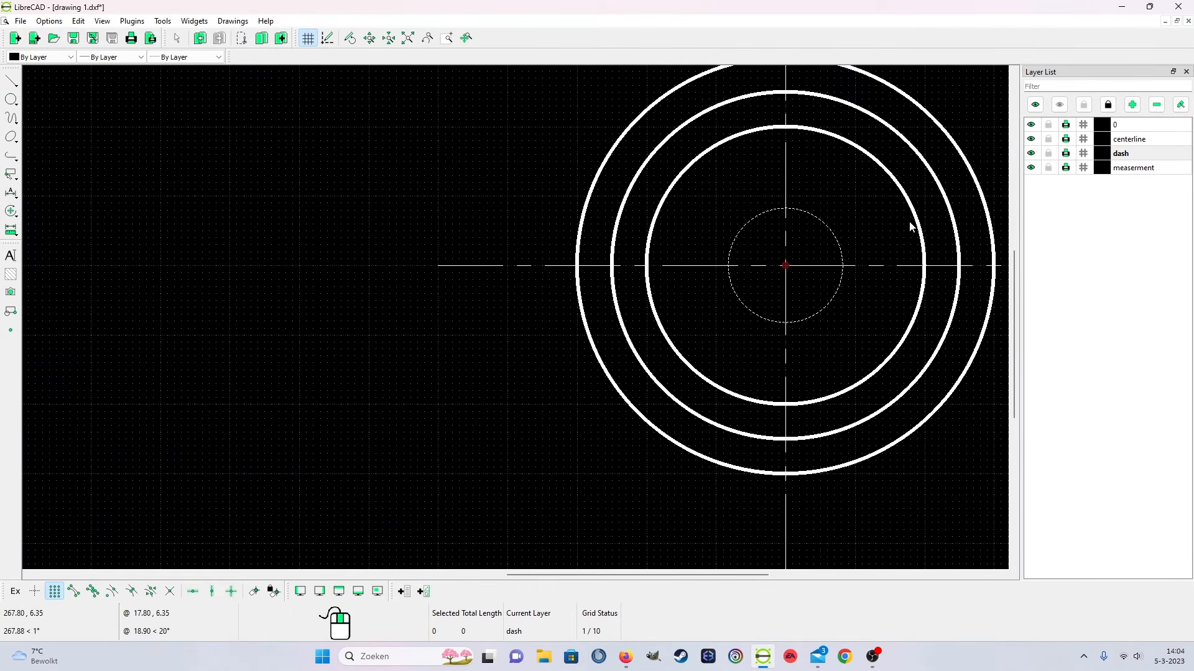
Move the new inner circle to layer 0 and reduce its radius to match the drilled hole
right_click(866, 332)
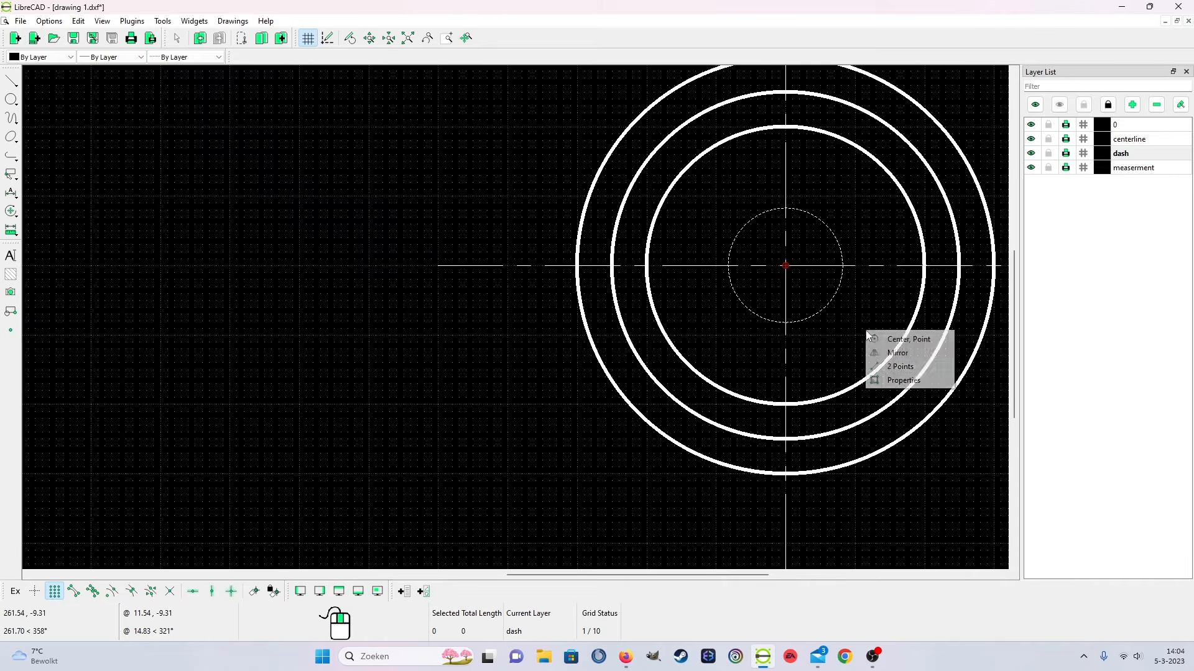
click(876, 380)
click(815, 310)
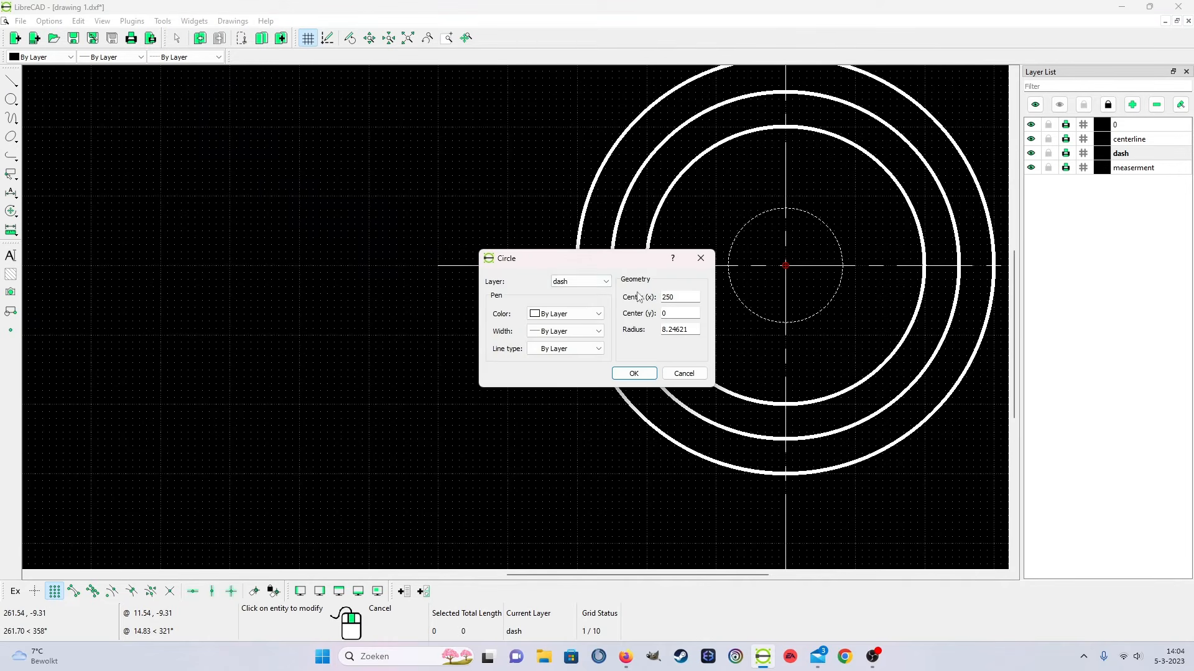
click(582, 282)
click(586, 292)
drag(668, 329, 640, 364)
click(633, 373)
scroll(853, 259, up, 1)
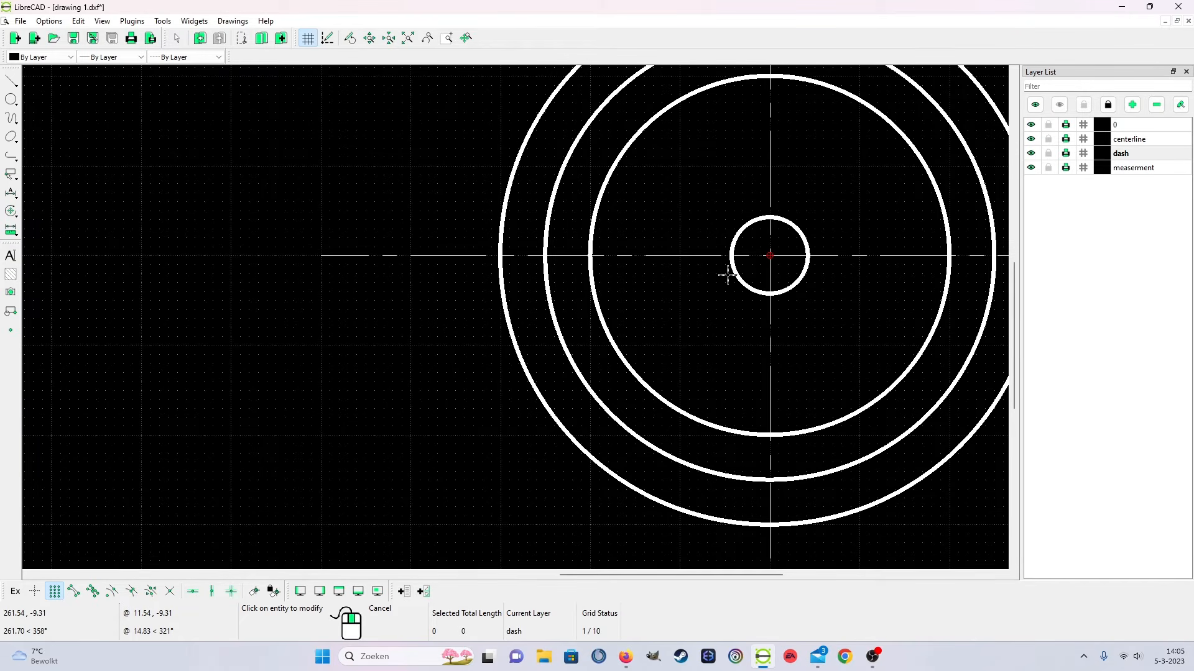
On the measerment layer, draw a nearly full arc centered at 250, 0 with a radius of about 6.3, open at the lower left
click(1135, 143)
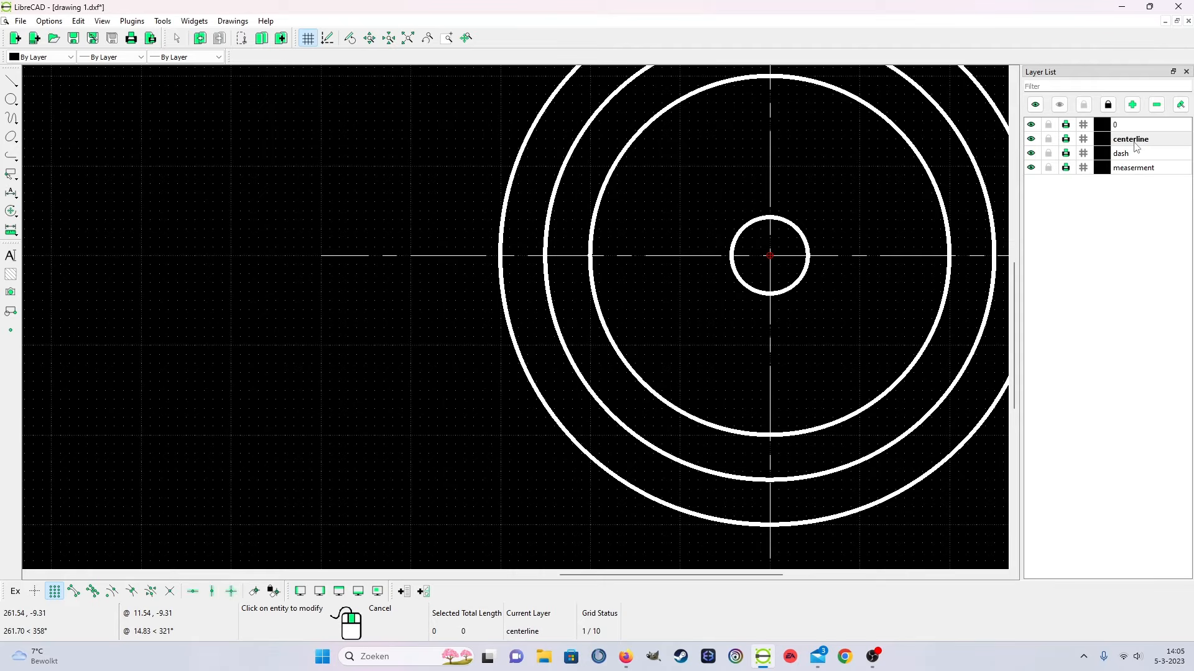
click(1139, 171)
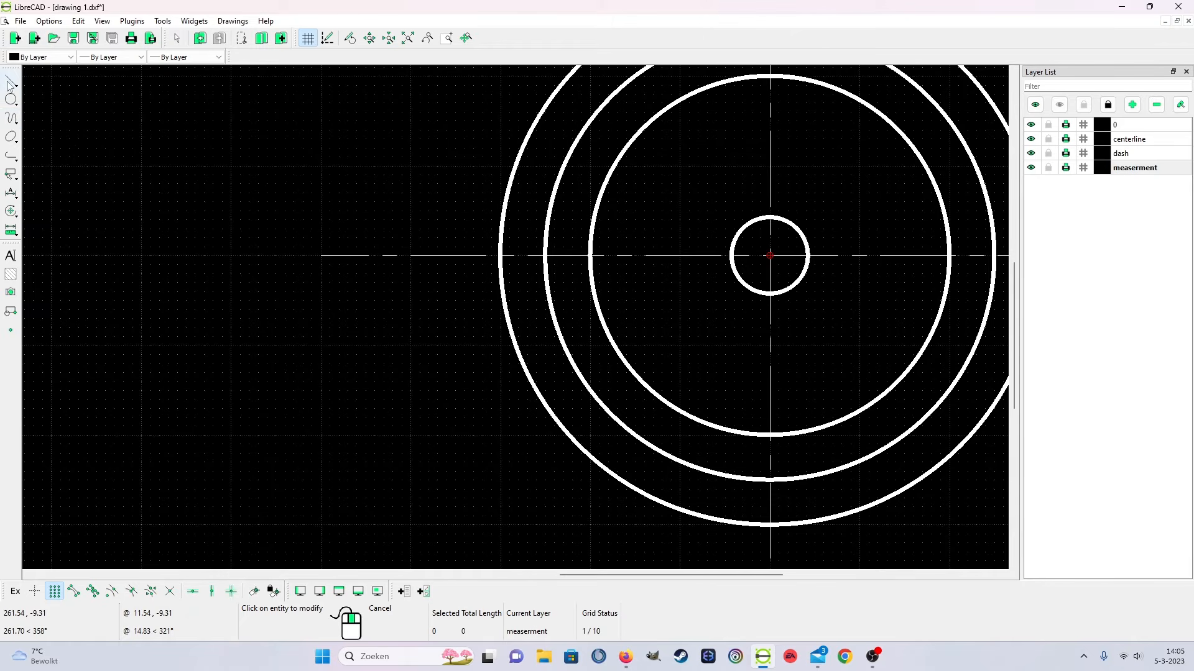
click(17, 127)
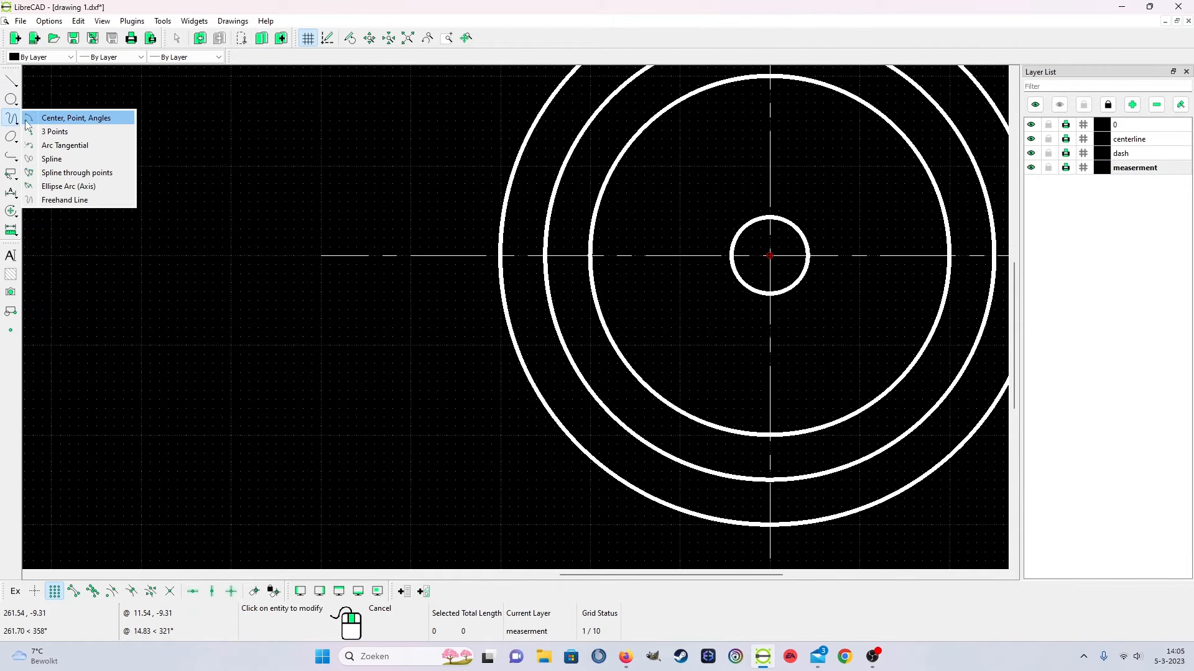
click(70, 118)
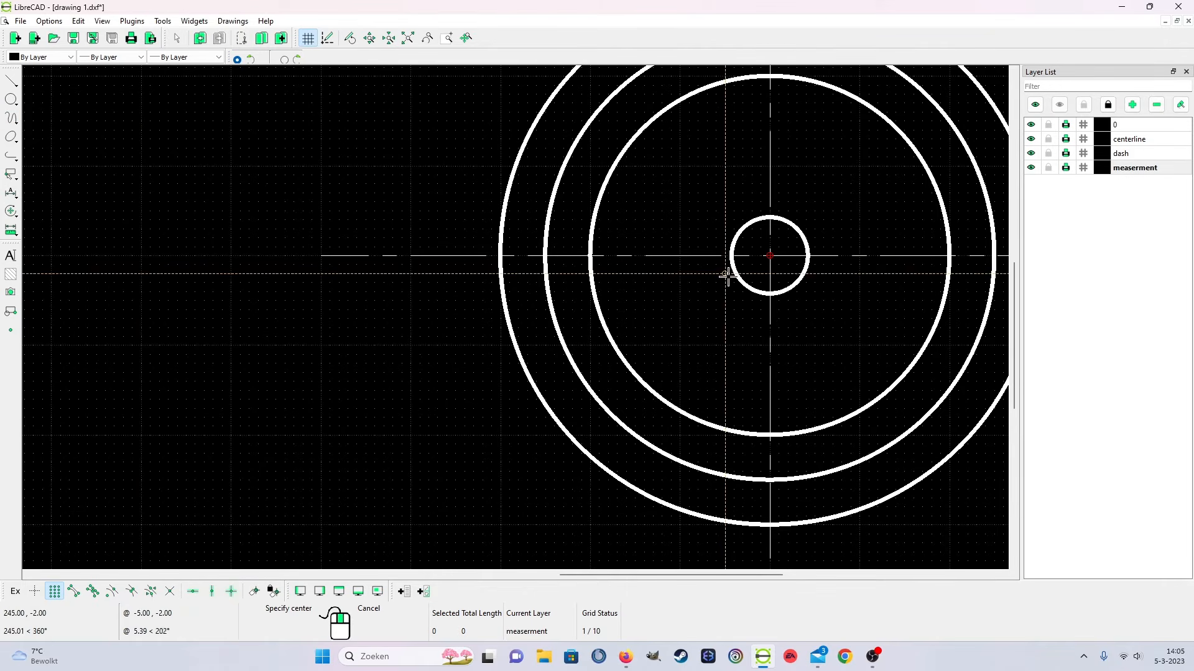
click(769, 255)
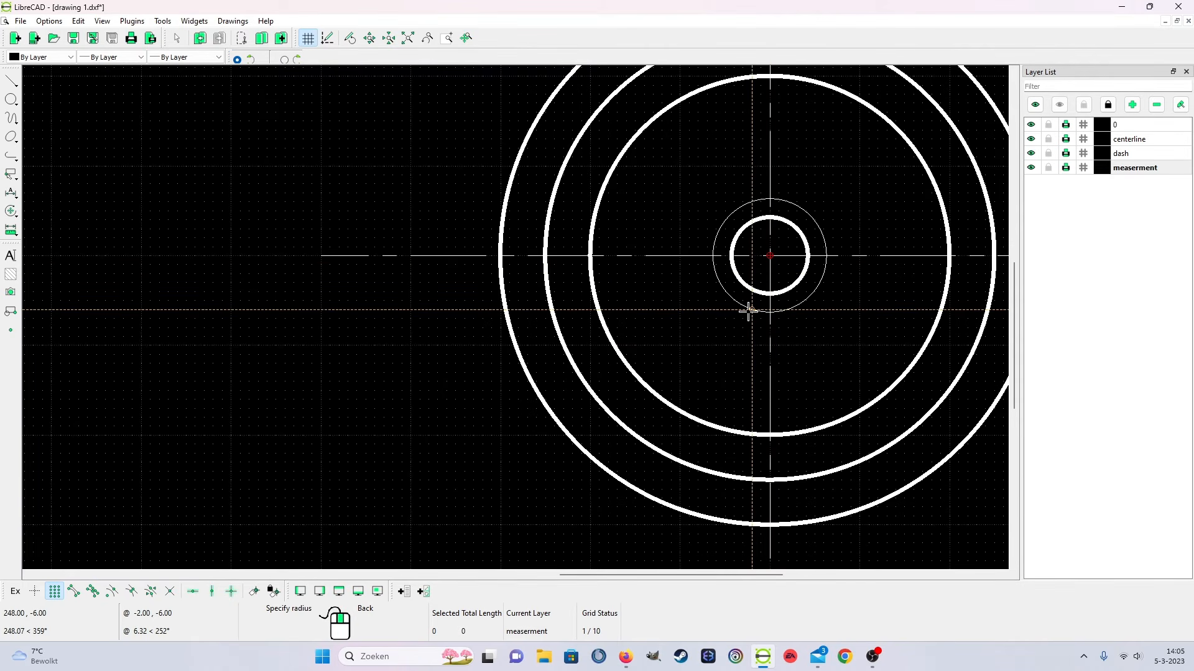
click(748, 311)
click(748, 311)
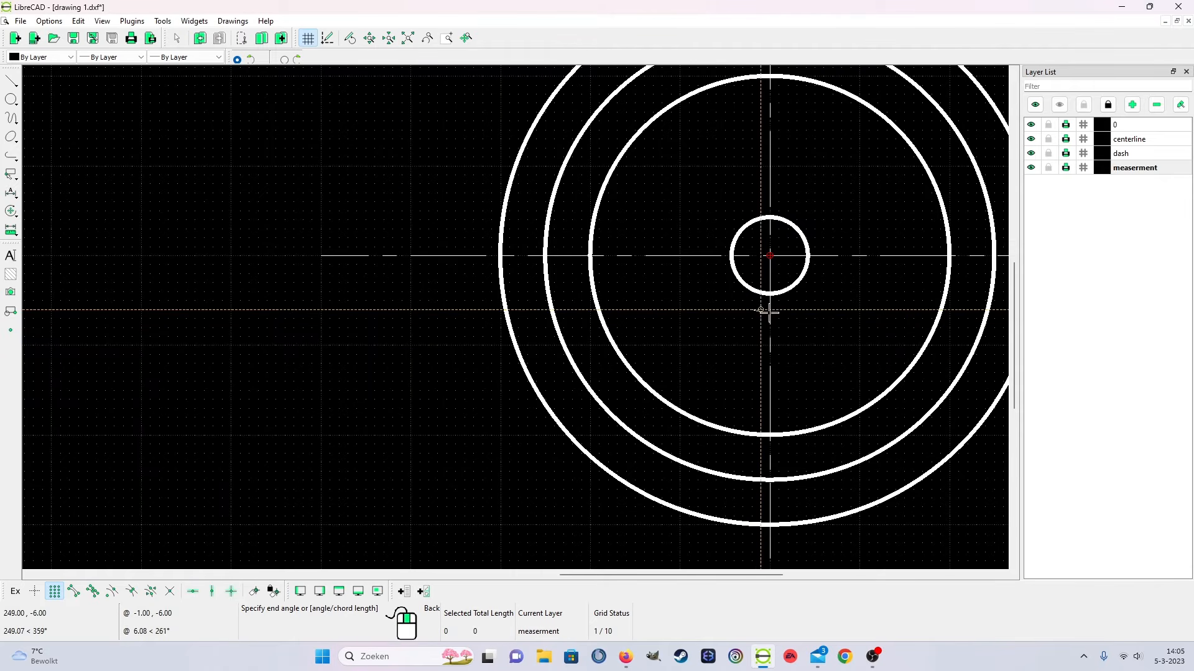
click(695, 285)
right_click(696, 284)
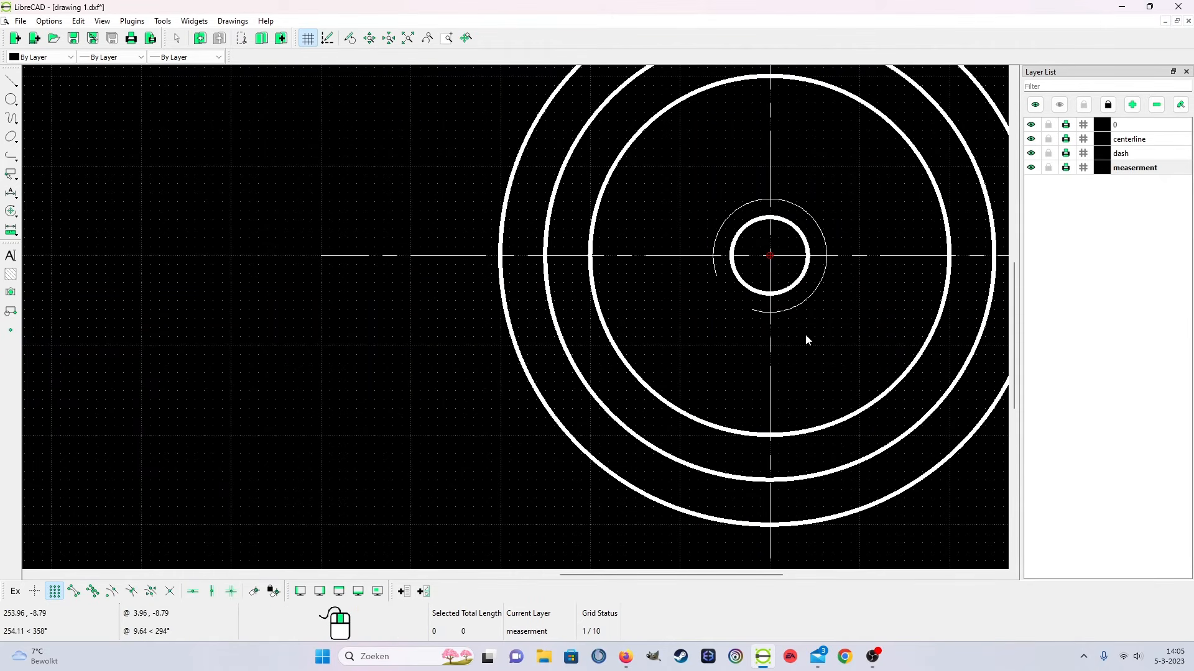
Reduce the radius of the thin thread arc to about 5, just outside the drilled hole circle
right_click(822, 333)
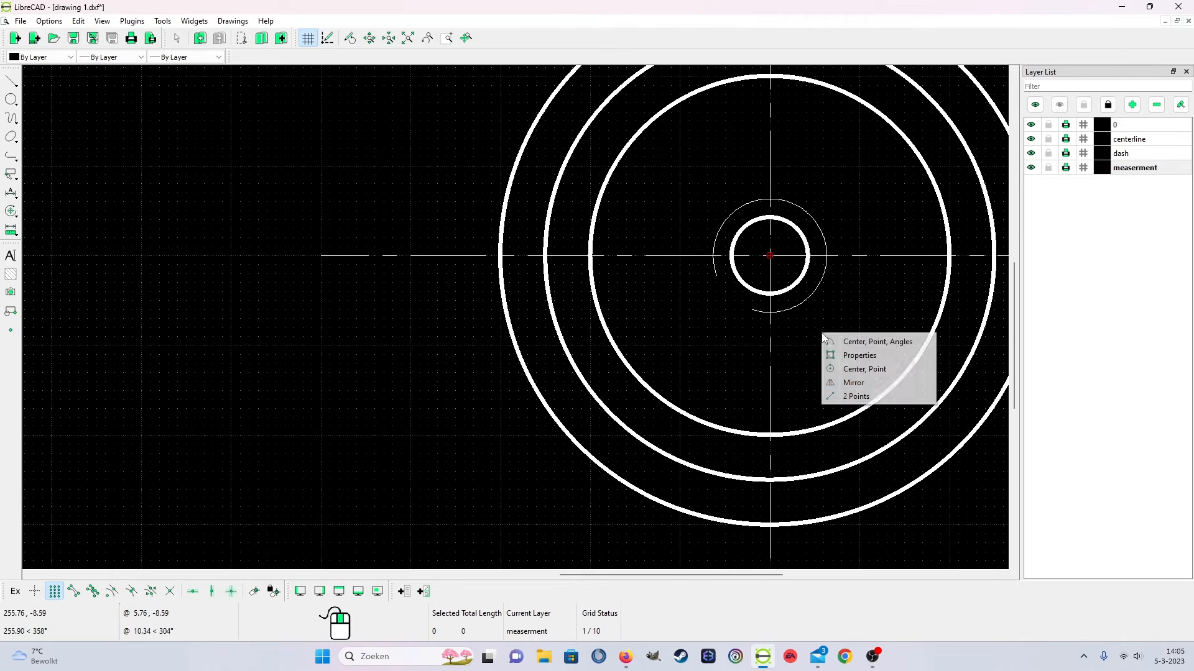
click(885, 357)
click(802, 300)
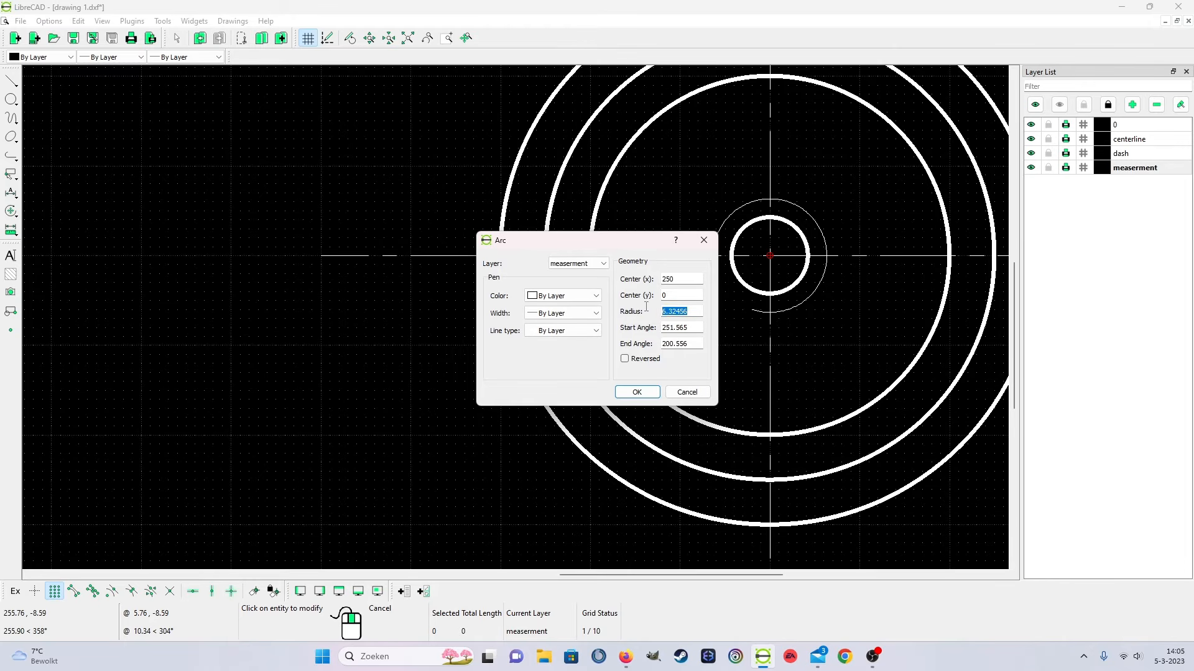
key(BackSpace)
text(4)
key(Return)
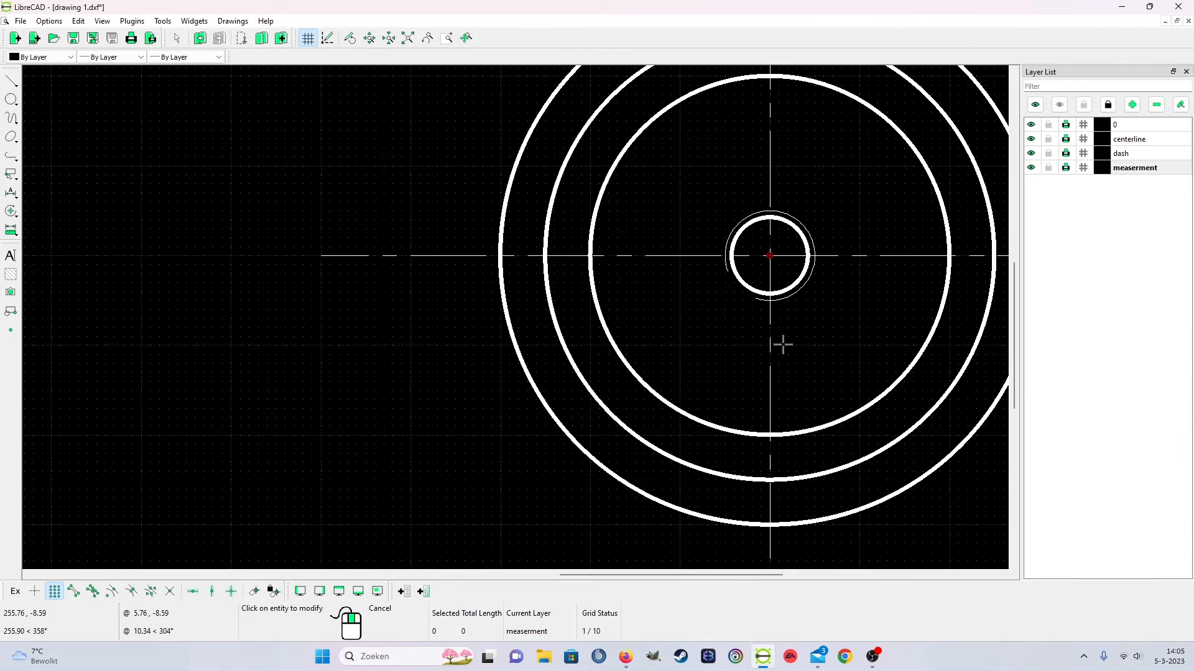
Draw a chamfer line from 0, 20 to 10, 30 across the upper left corner of the shaft's largest section
scroll(320, 402, down, 7)
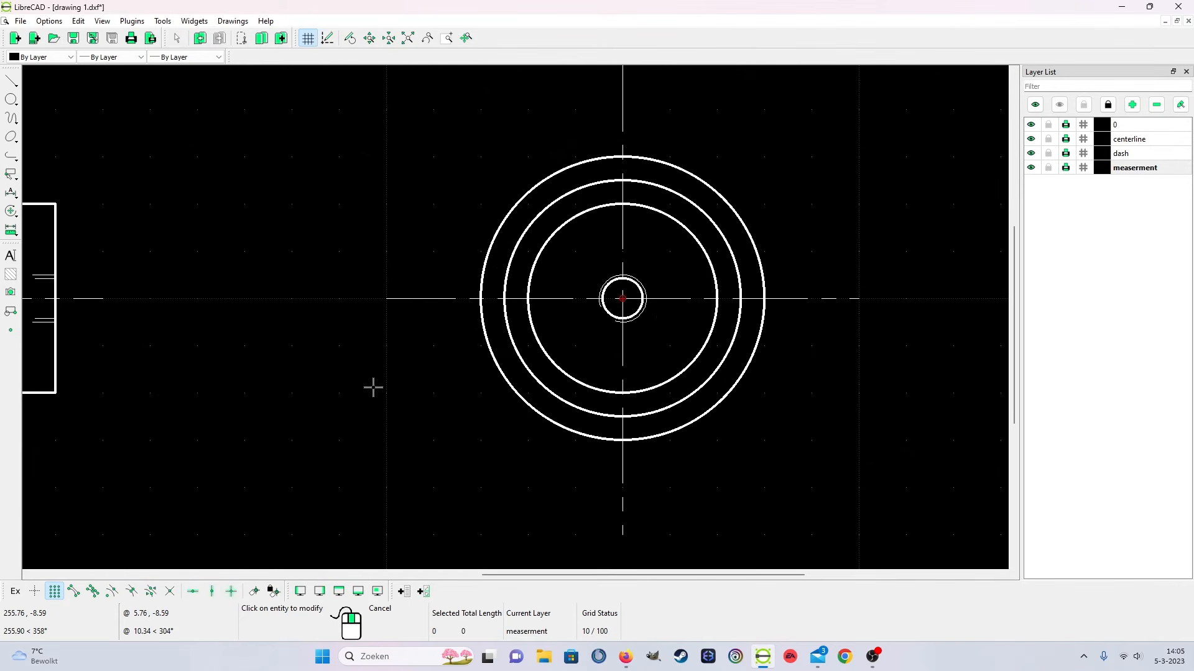
scroll(265, 361, up, 5)
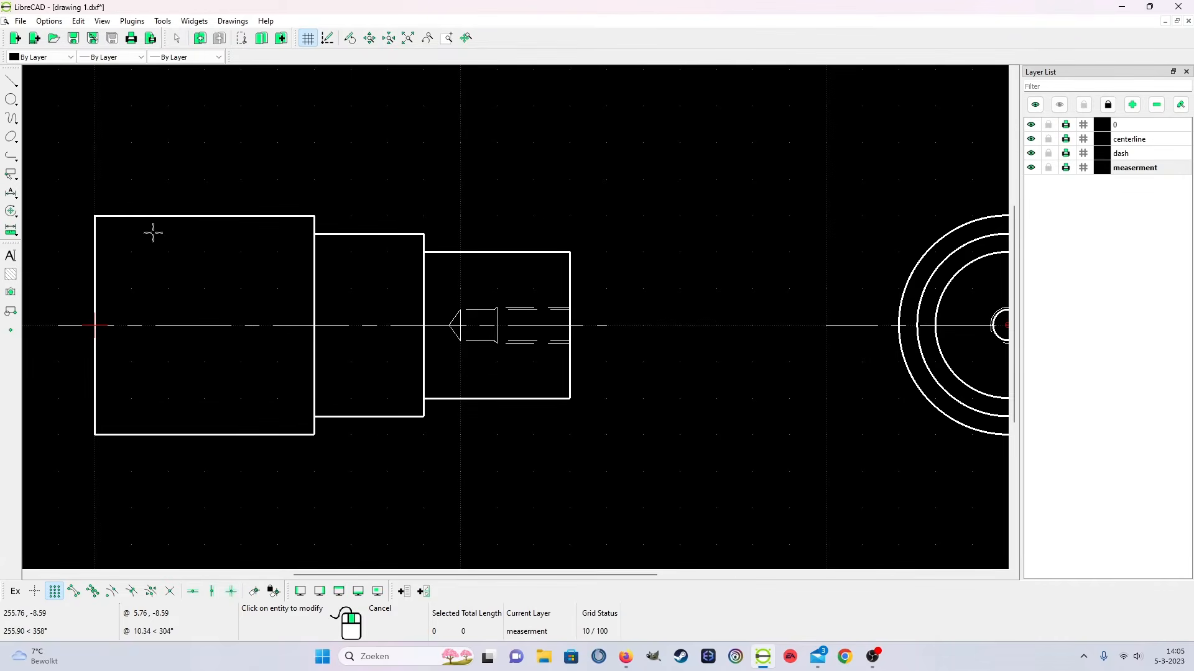
scroll(186, 249, down, 1)
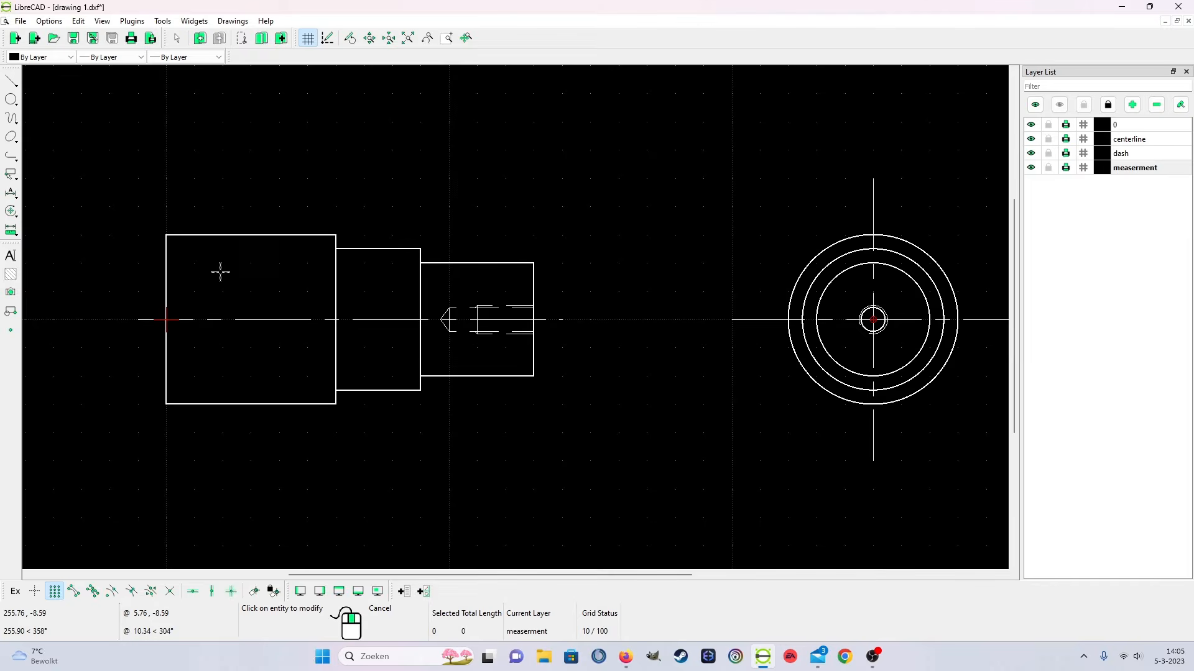
scroll(156, 254, up, 2)
scroll(217, 222, up, 2)
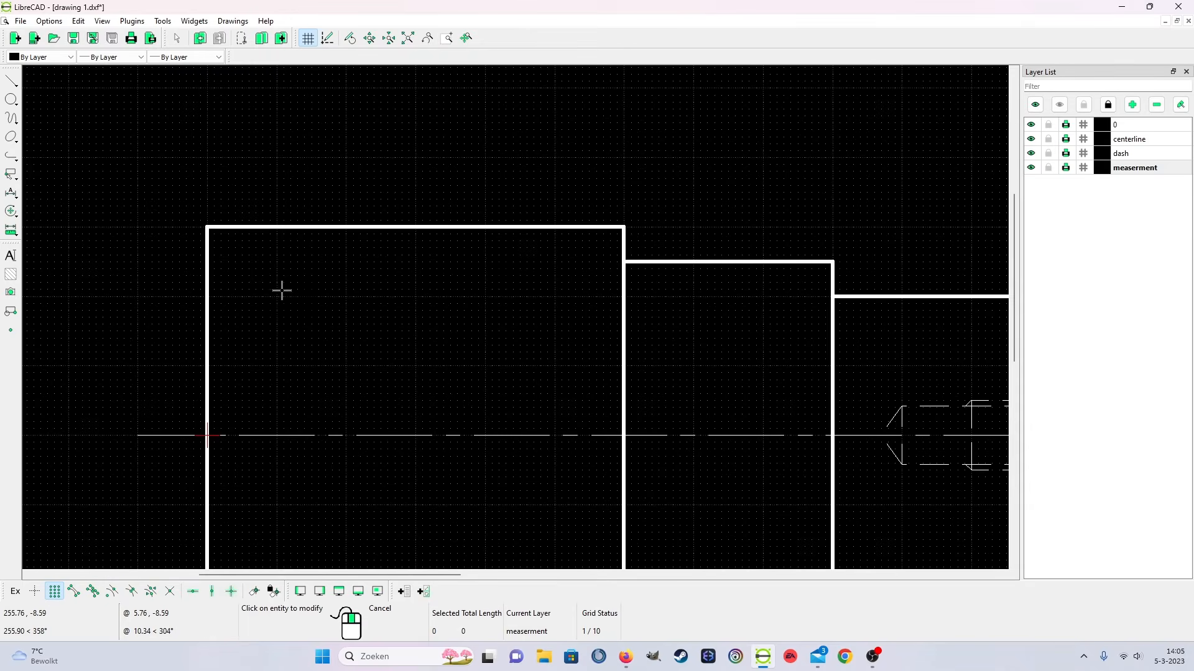
click(11, 81)
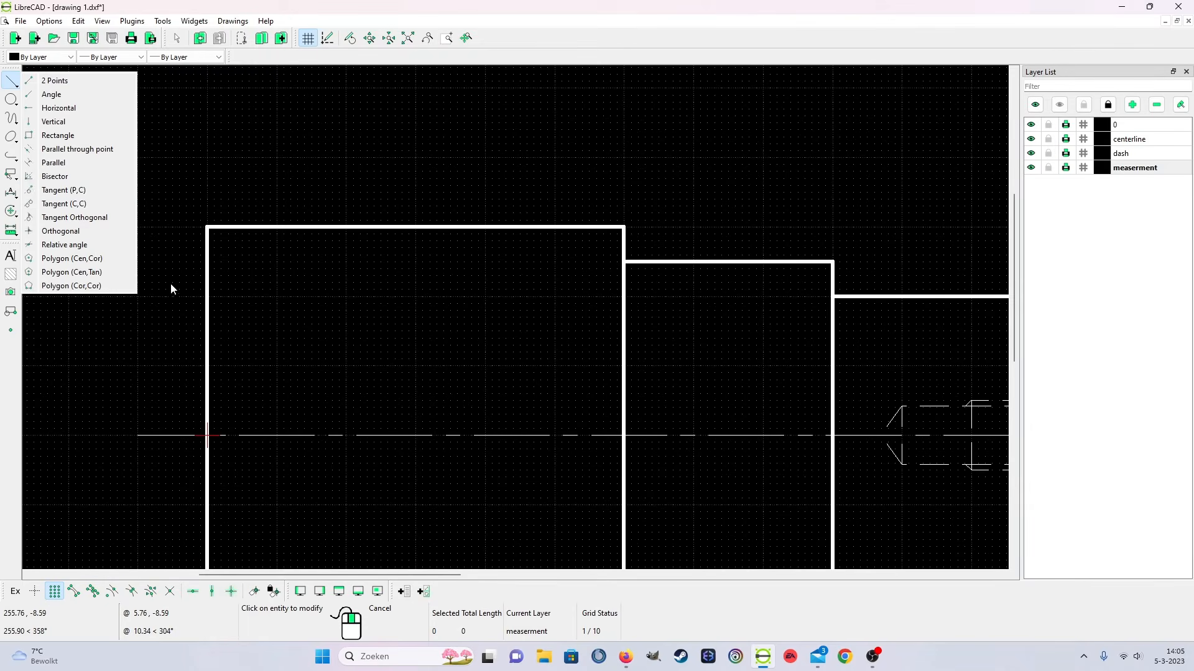
click(65, 79)
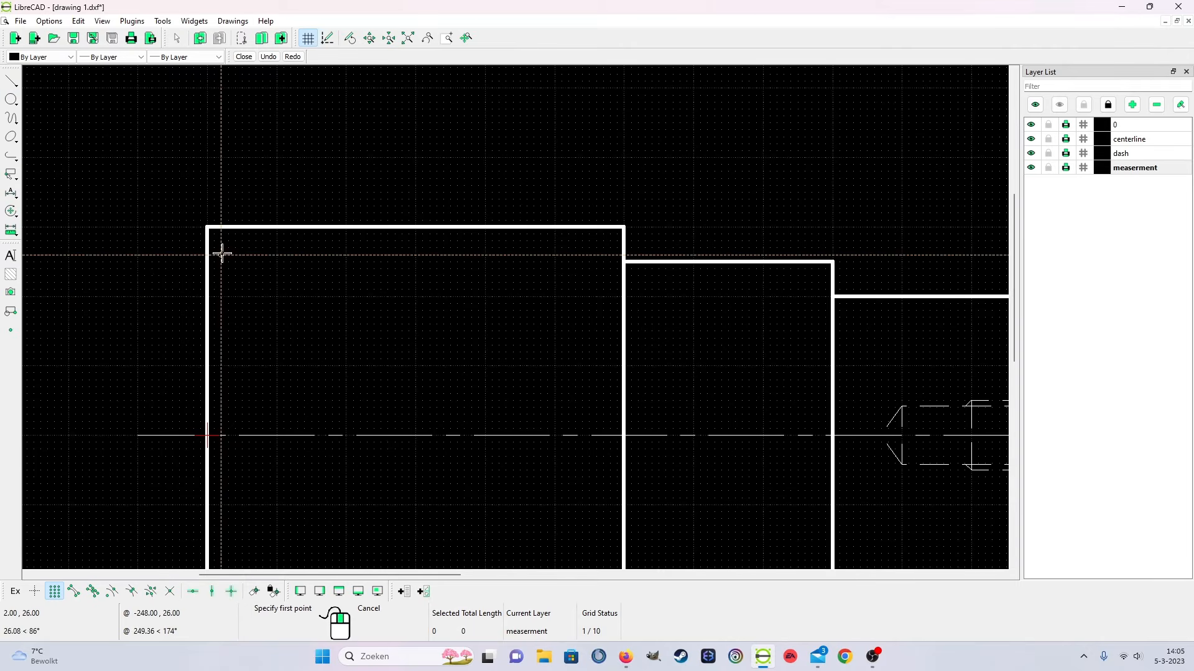
click(209, 297)
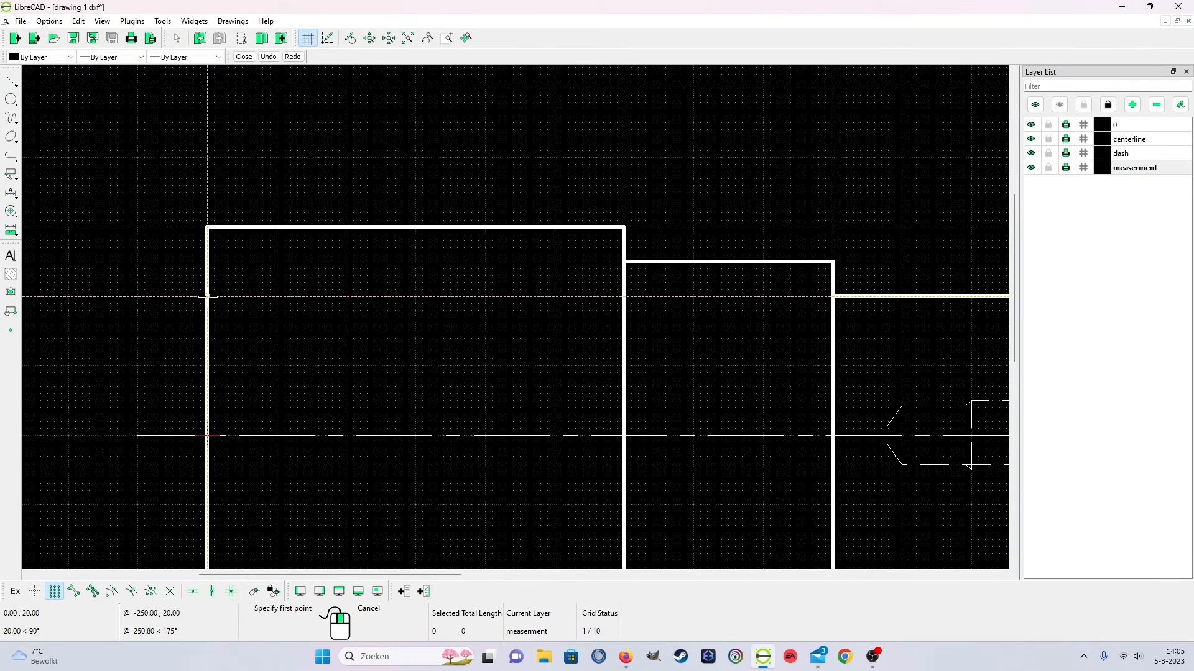
click(278, 227)
right_click(278, 227)
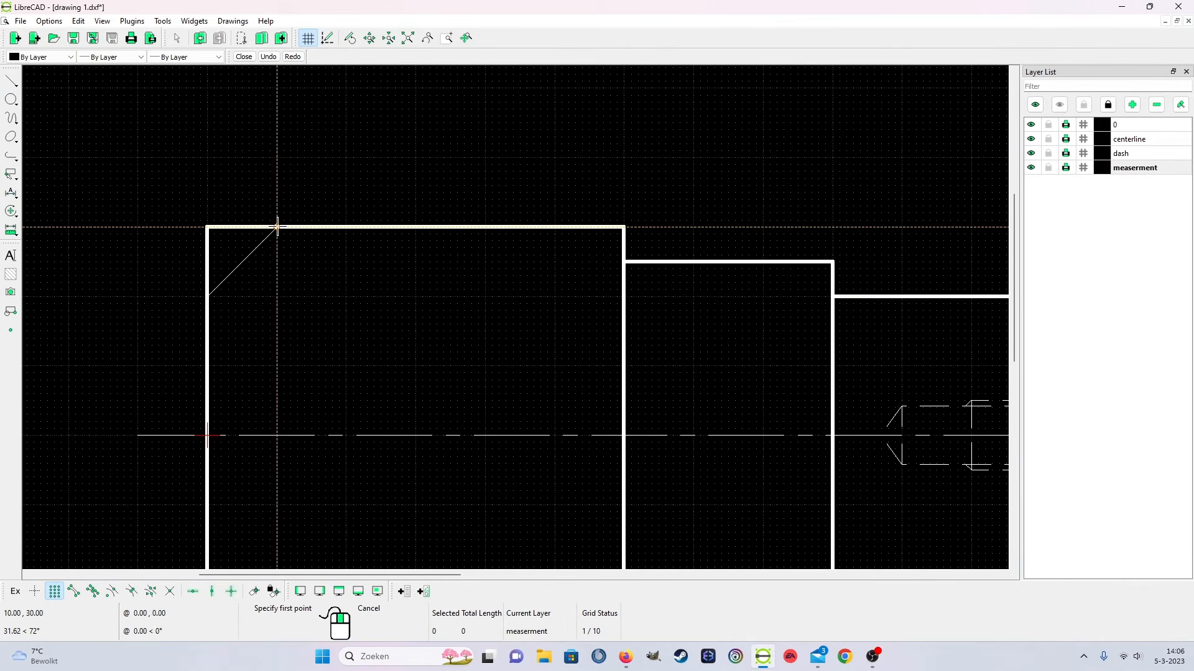
right_click(250, 339)
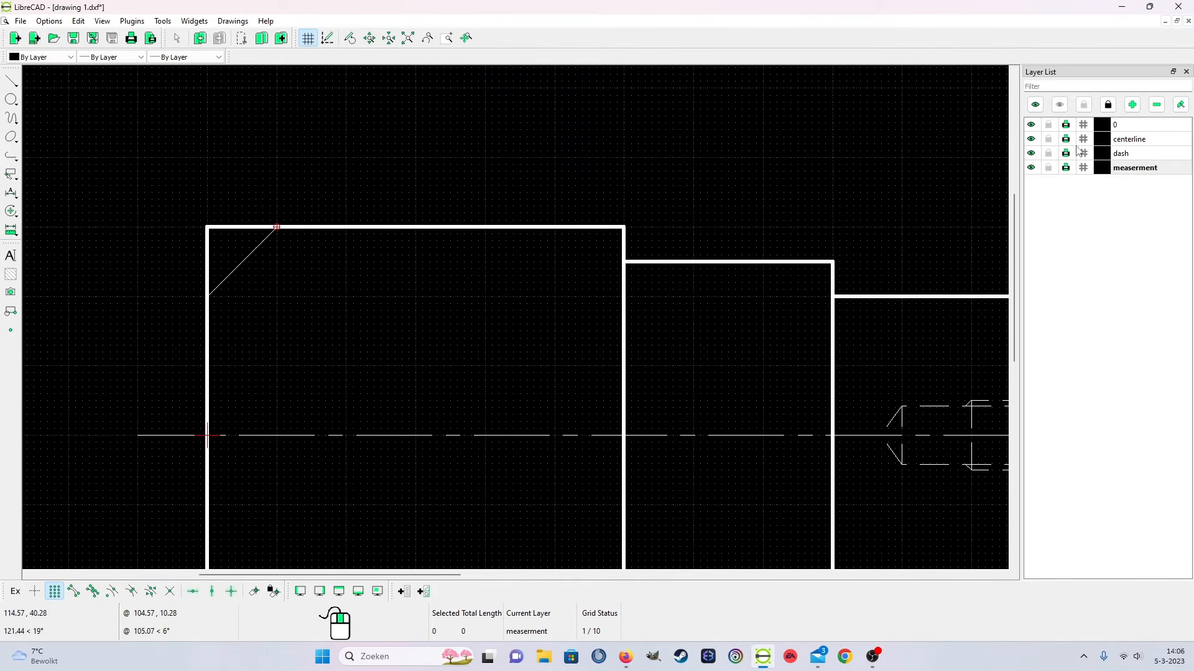
Make layer 0 the current layer and move the chamfer line to layer 0
click(1125, 128)
right_click(277, 346)
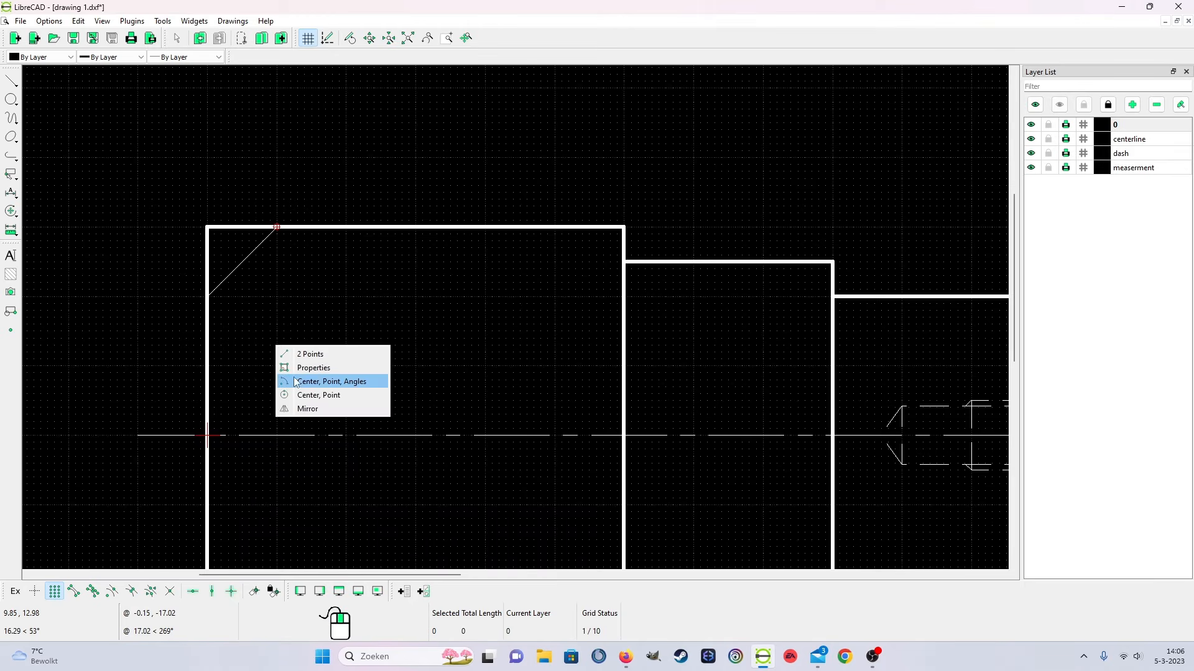
click(314, 368)
click(239, 265)
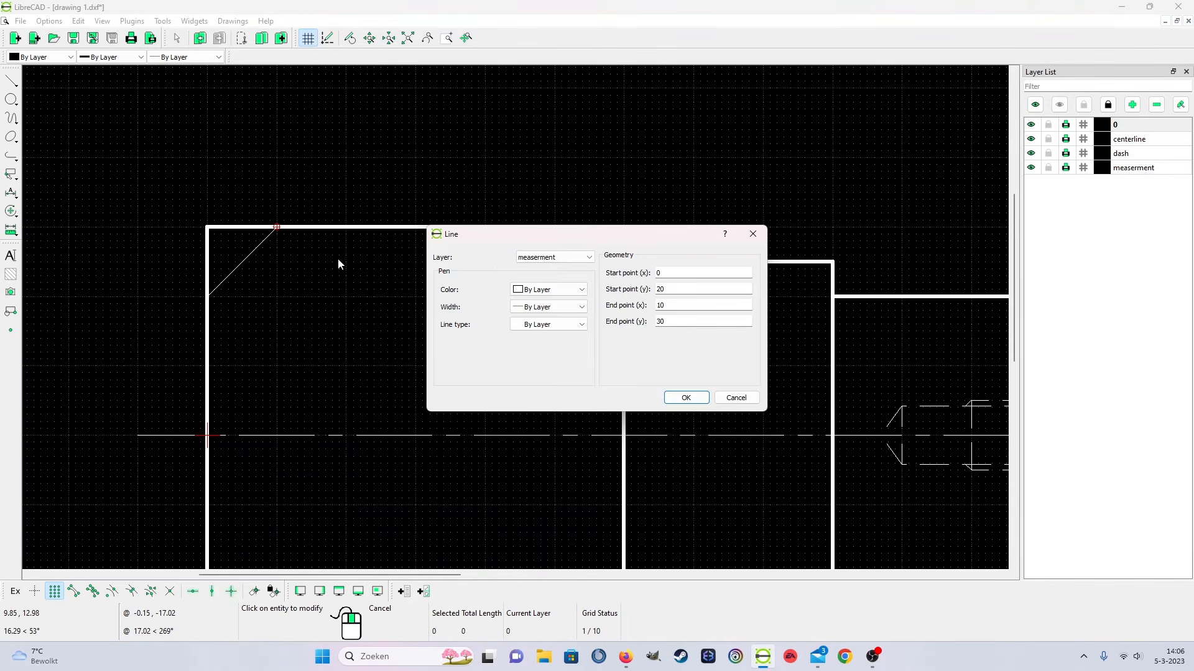
click(544, 257)
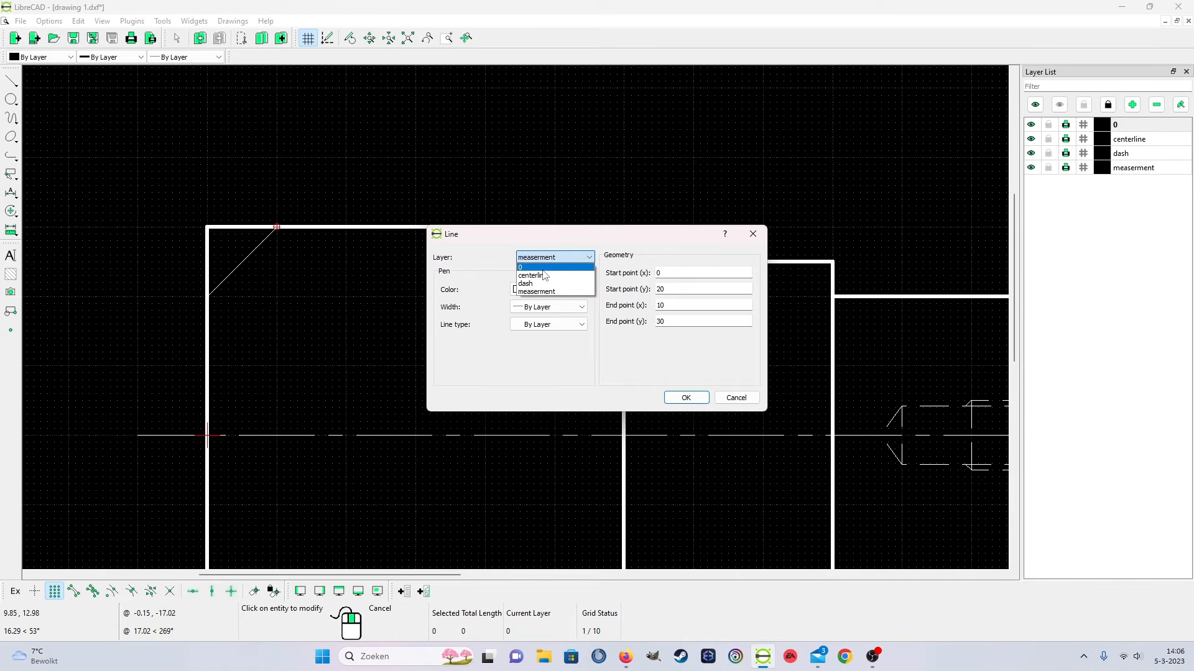
click(528, 267)
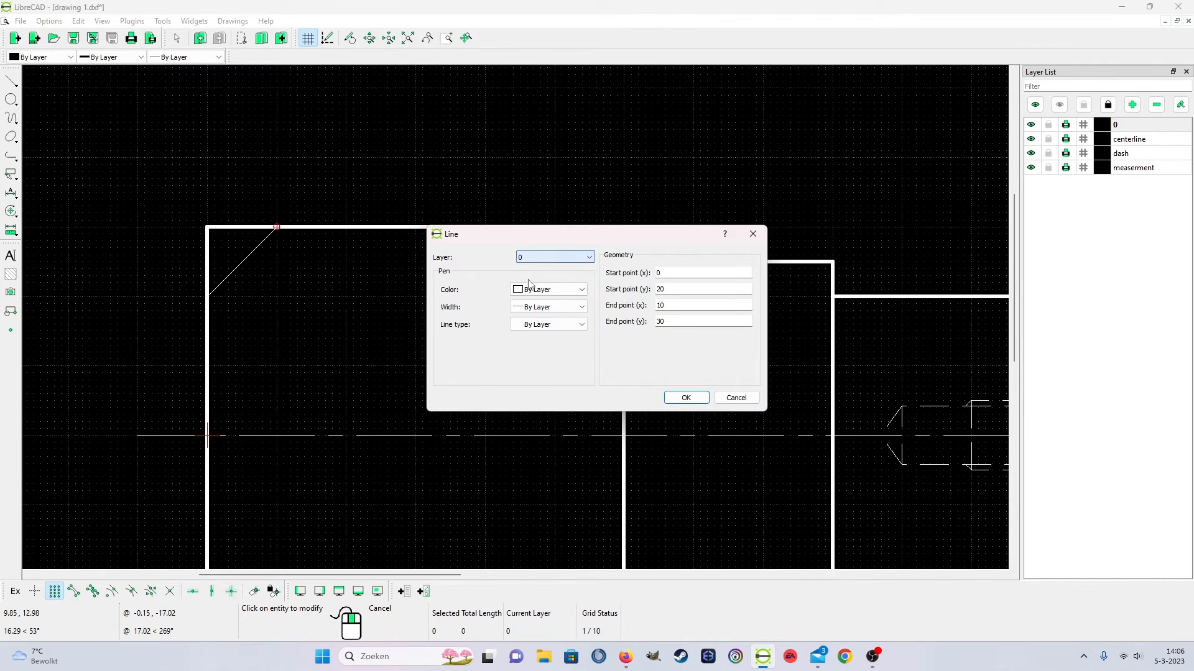
click(685, 398)
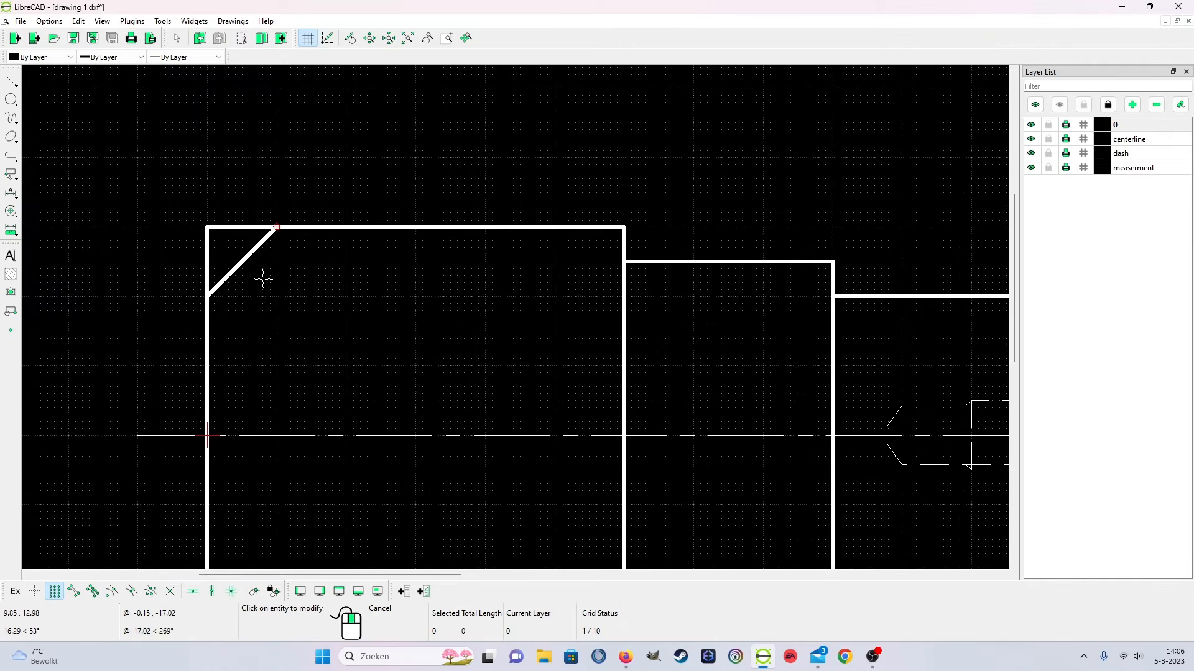
Draw a vertical line from the chamfer's upper end at 10, 30 down to the centerline at 10, 0
click(12, 80)
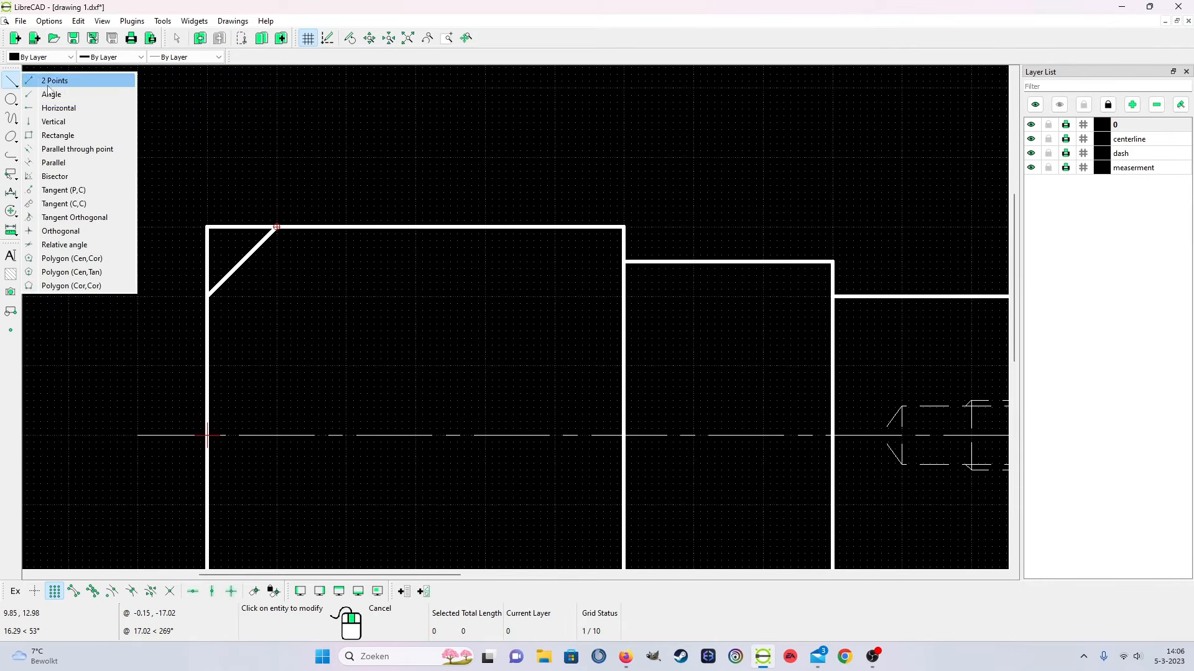
click(57, 86)
right_click(85, 98)
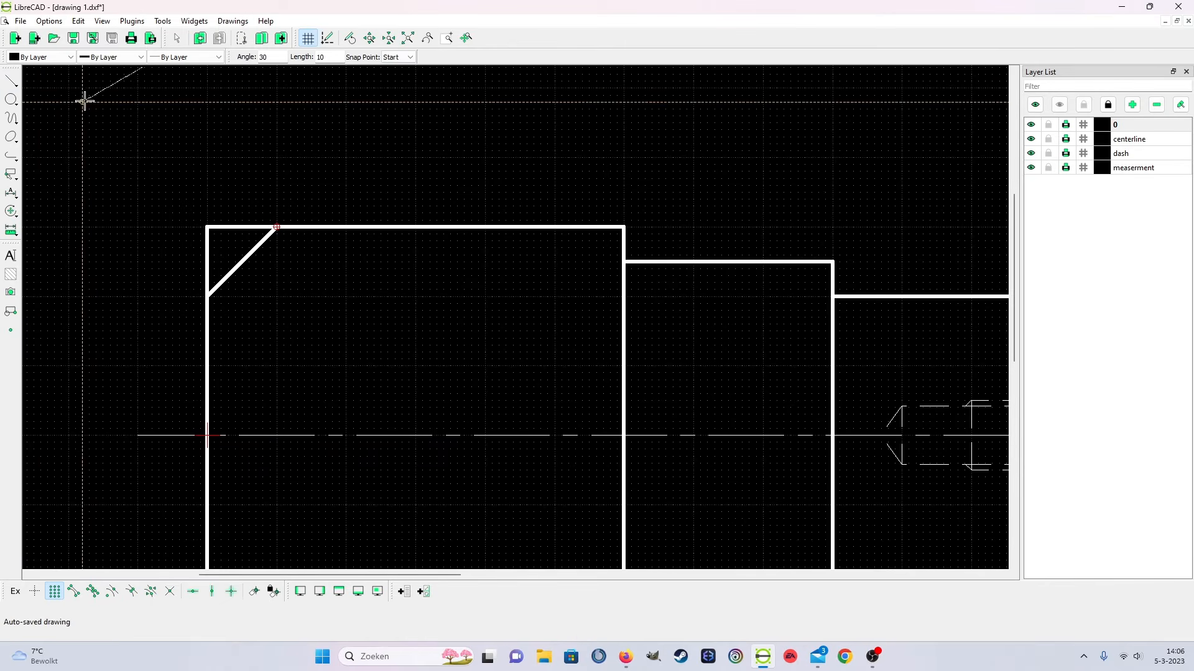
click(19, 82)
click(54, 80)
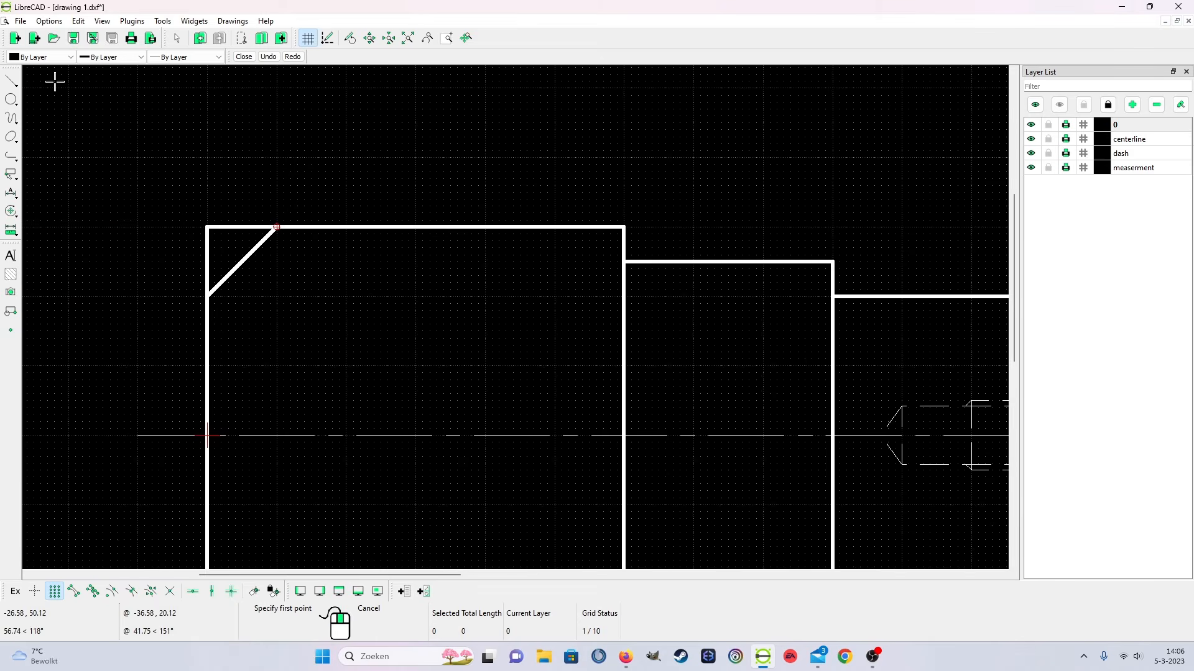
click(278, 227)
scroll(285, 445, down, 3)
scroll(437, 440, up, 1)
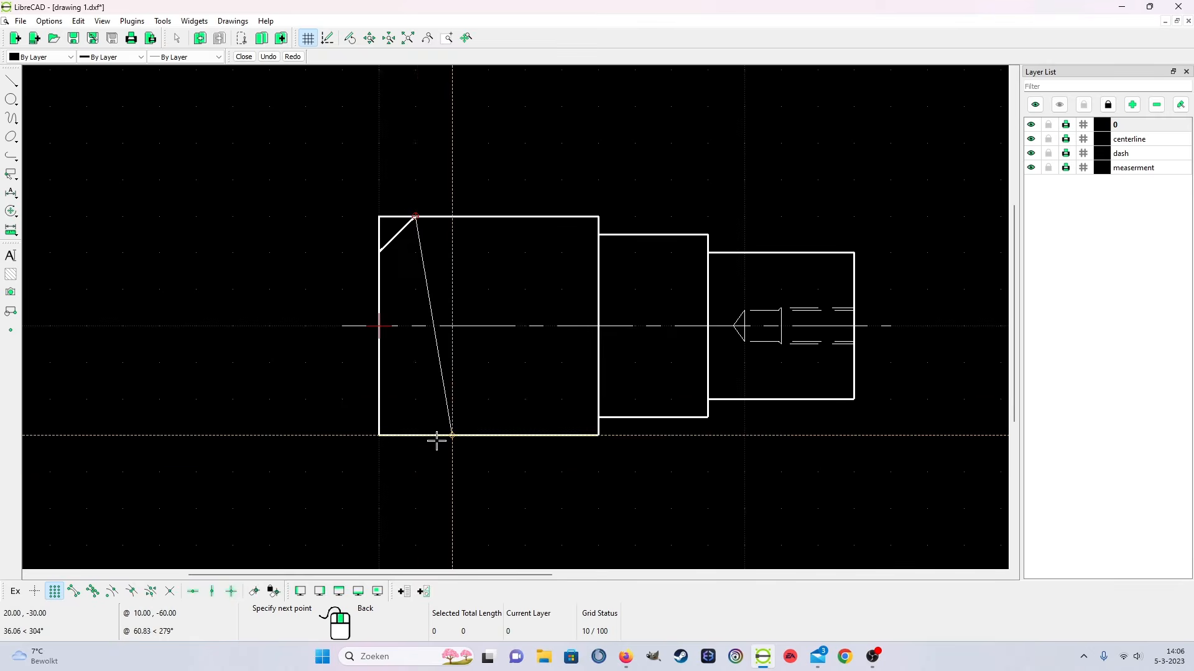
click(416, 326)
right_click(429, 333)
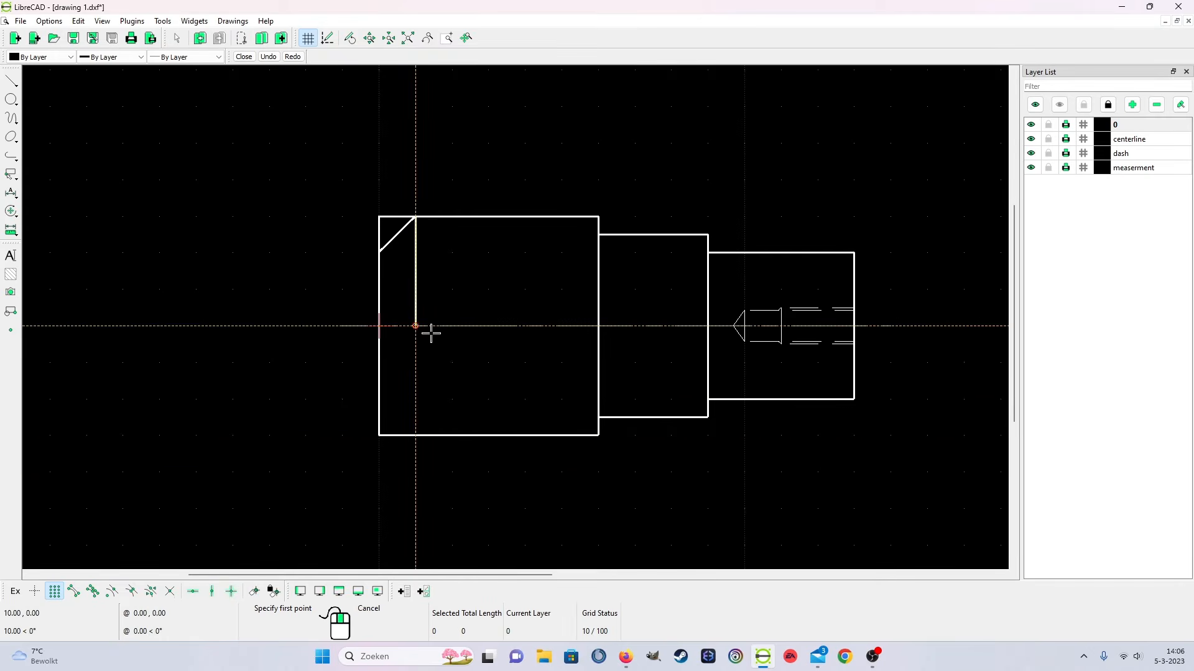
right_click(457, 261)
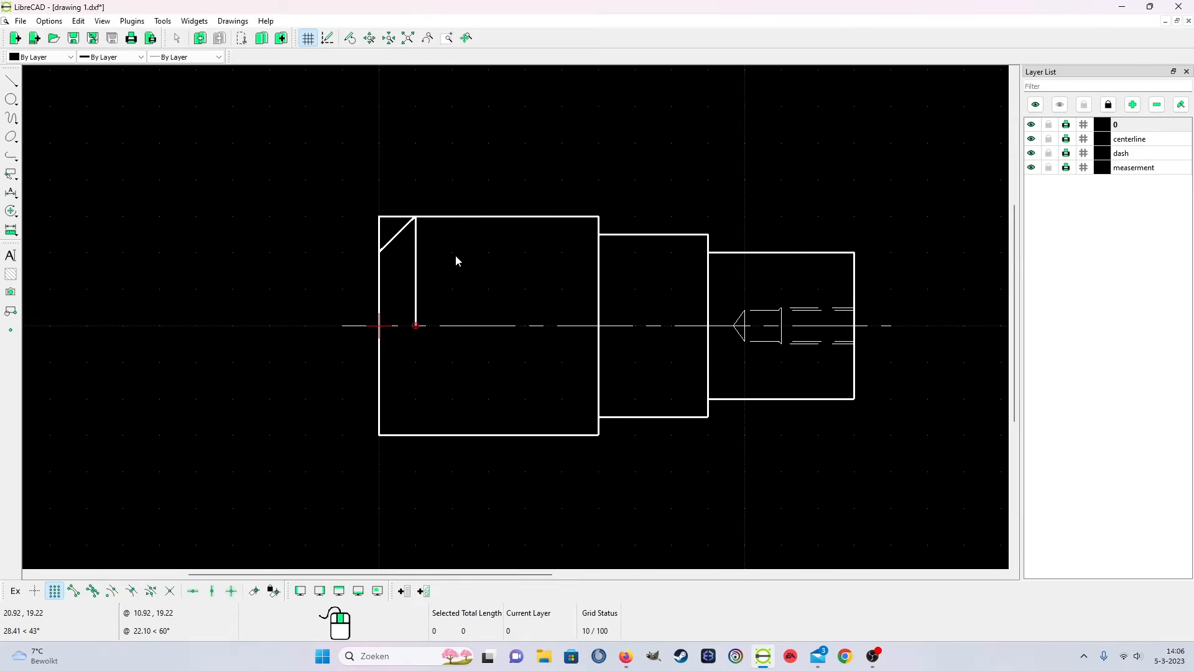
Trim the largest section's top edge and left edge back to the chamfer line
click(163, 21)
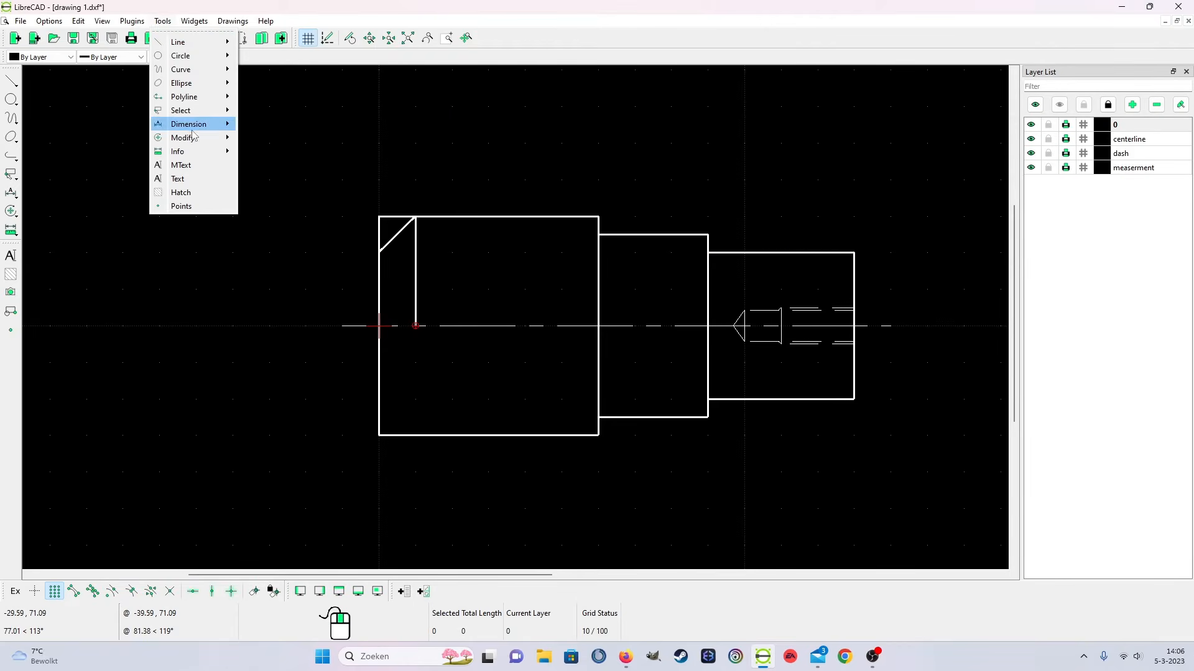
mouse_move(195, 139)
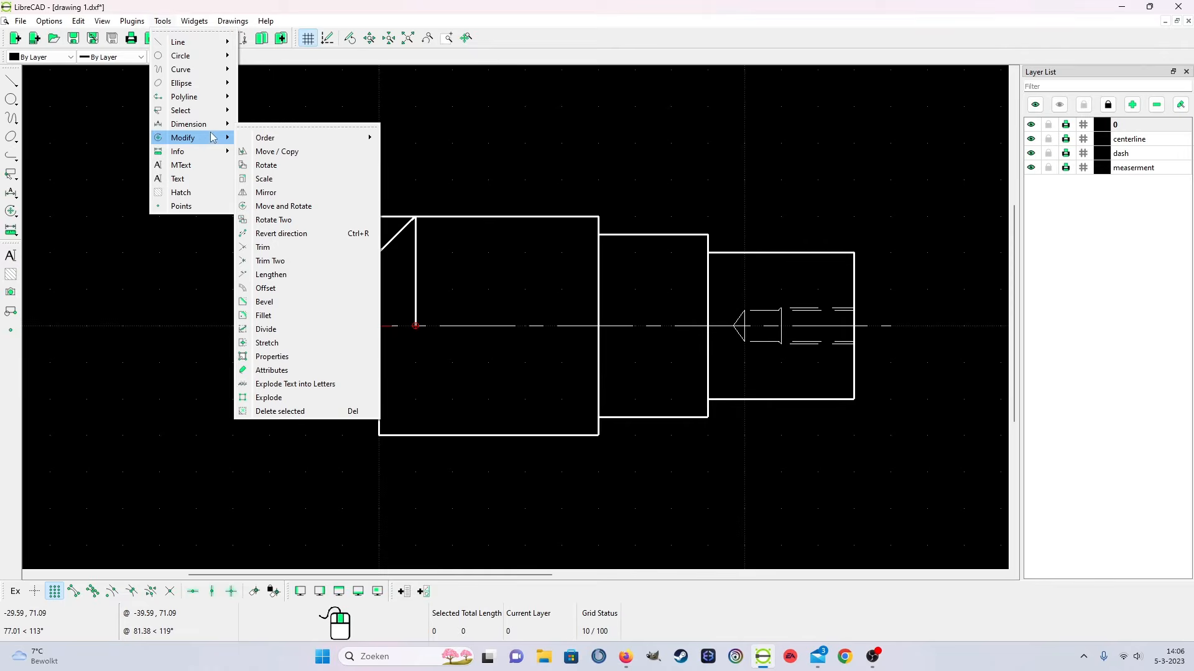
click(315, 248)
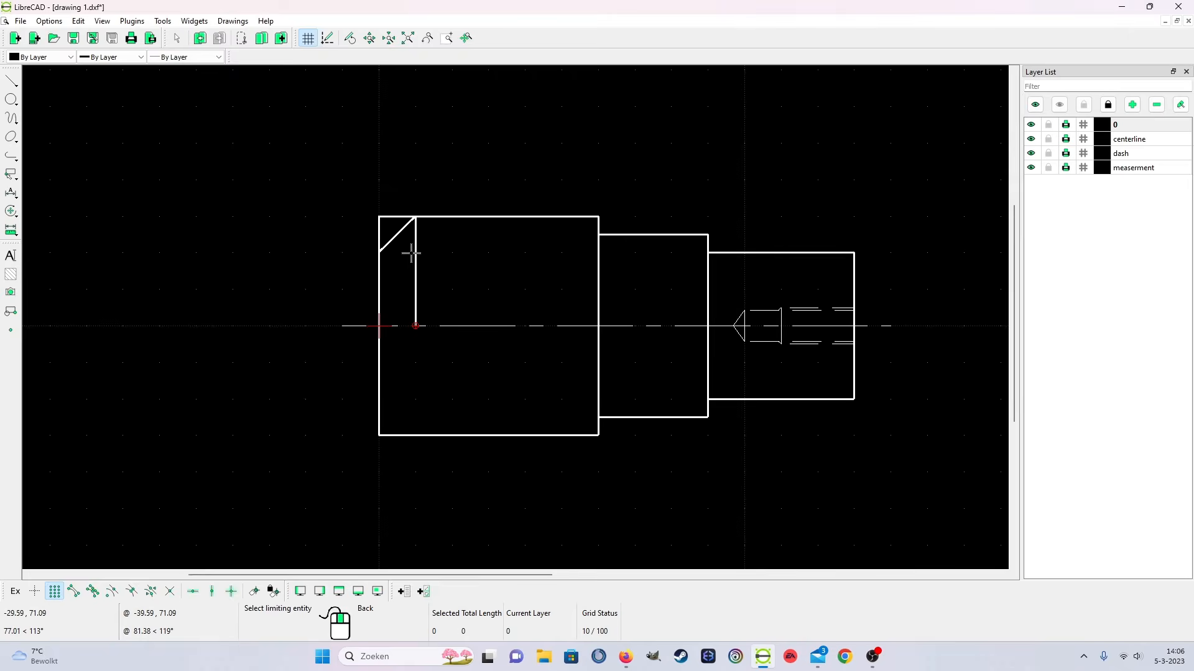
click(398, 233)
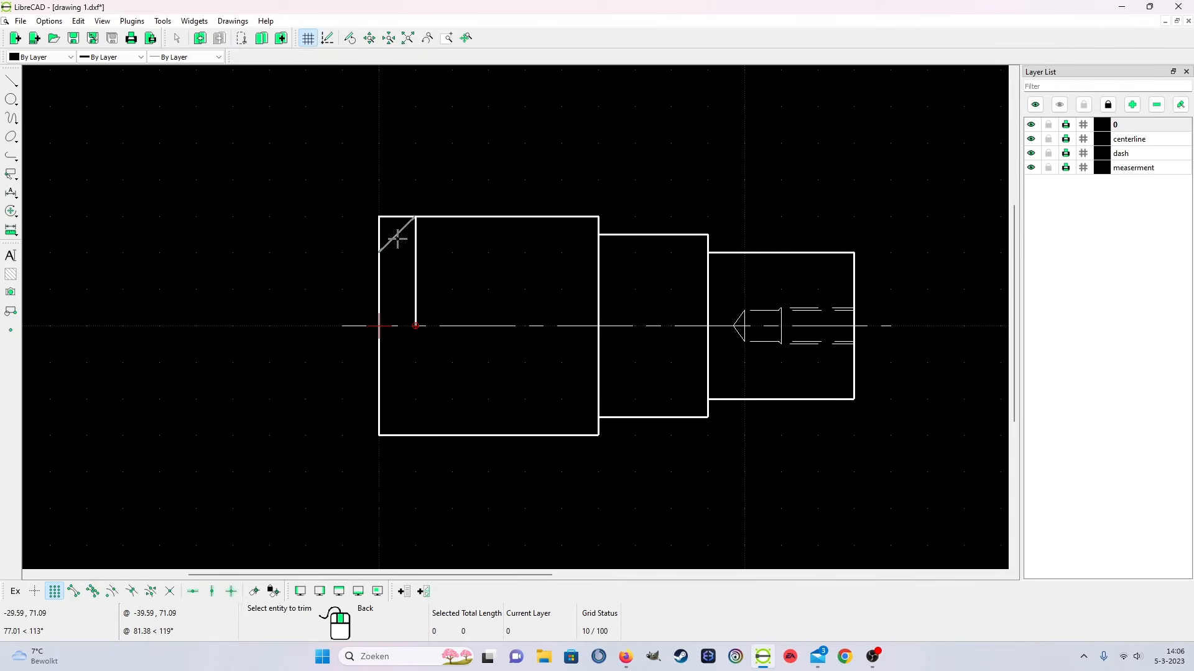
click(453, 218)
right_click(376, 289)
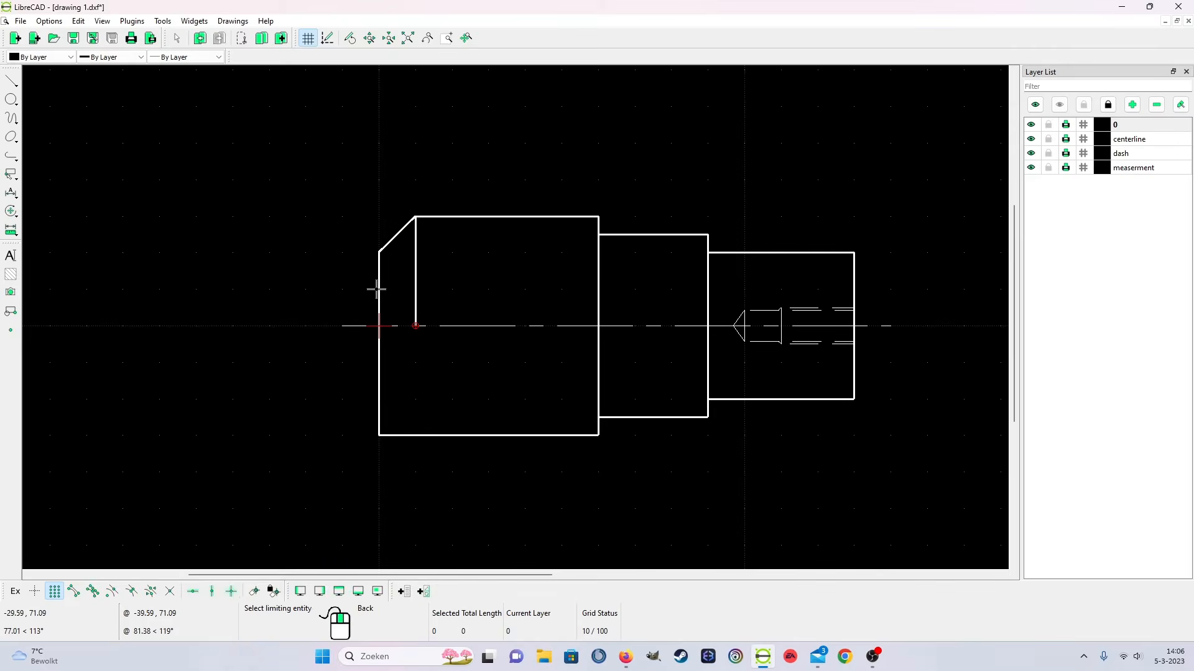
Mirror the chamfer line and the vertical edge line across the shaft's centerline from 40, 0 to 80, 0, keeping the originals
right_click(459, 294)
click(424, 273)
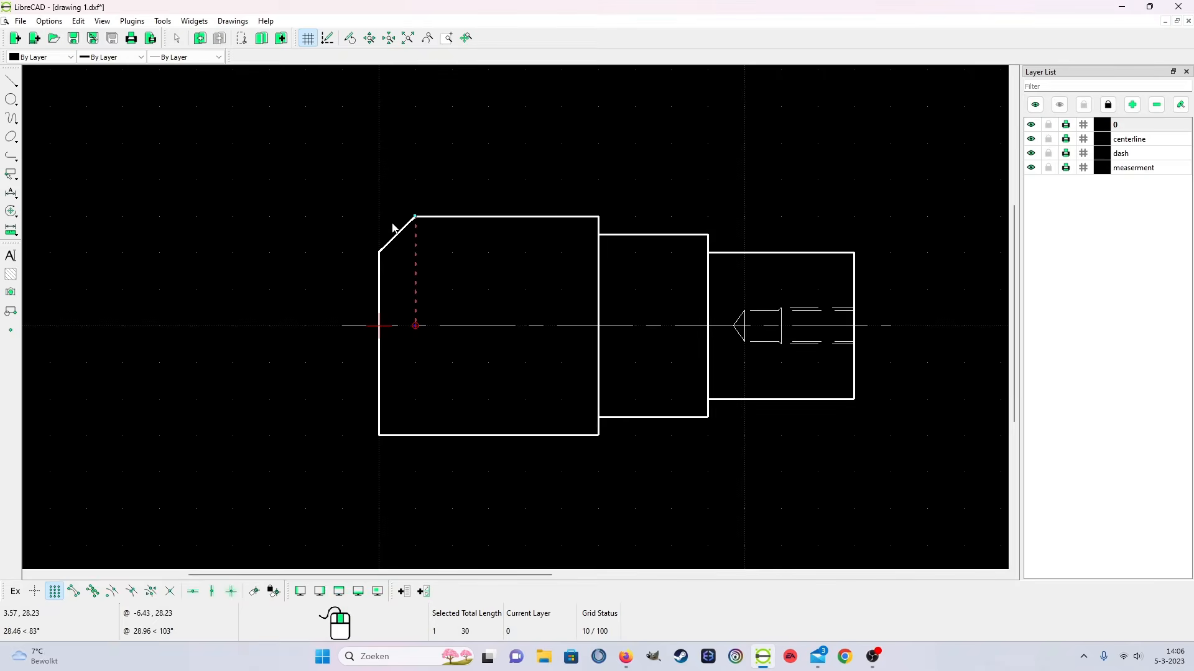
click(395, 234)
right_click(482, 274)
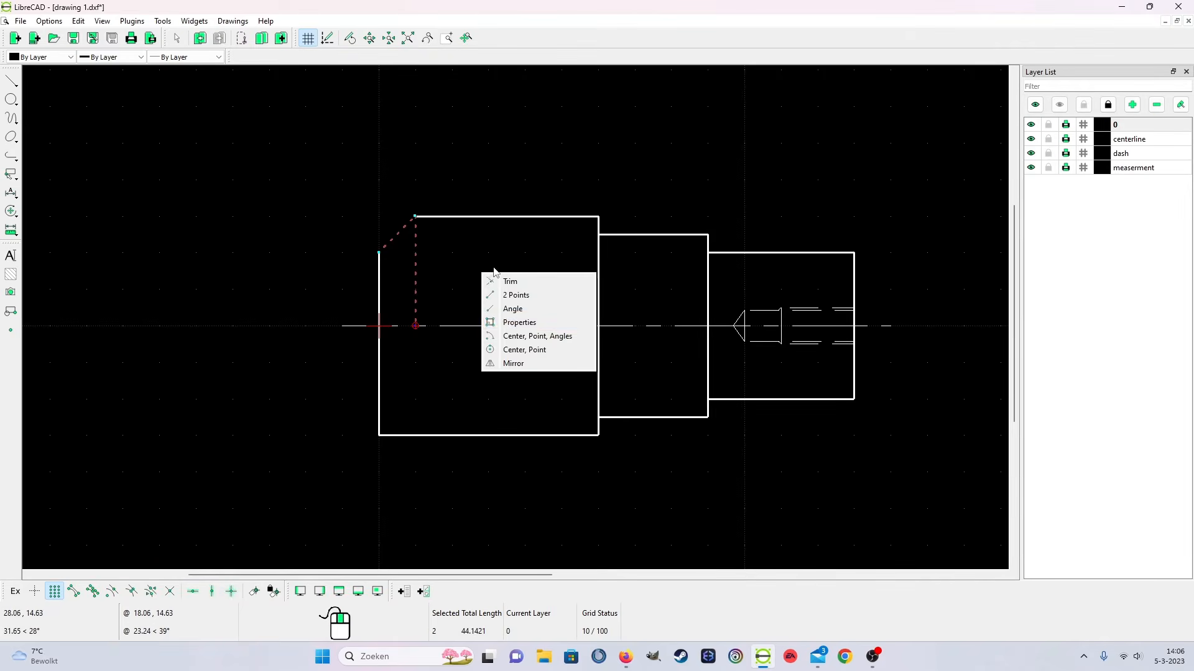
click(531, 364)
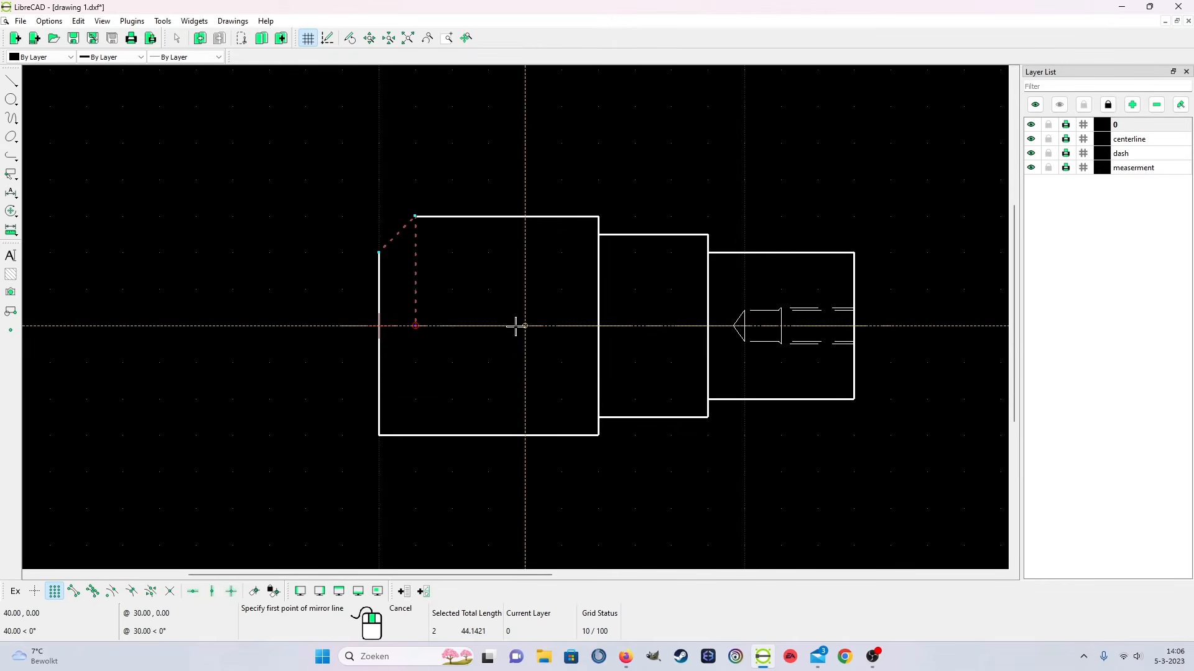
click(525, 326)
click(684, 332)
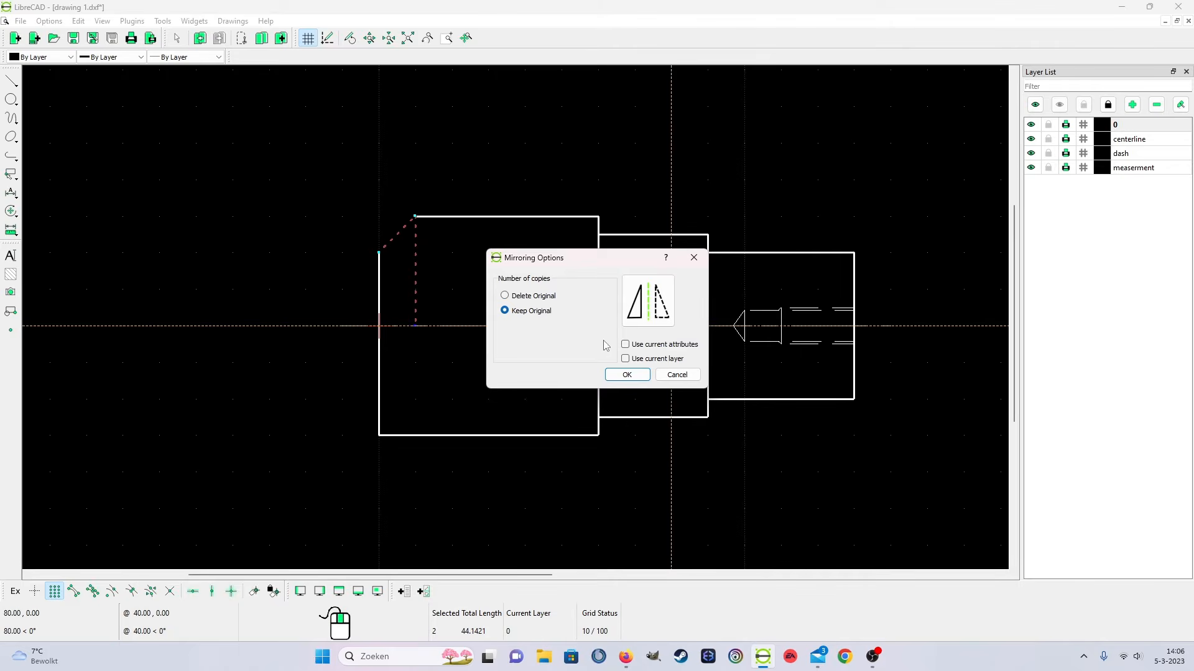
click(640, 379)
Trim the largest section's left edge and bottom edge back to the lower chamfer line
right_click(468, 381)
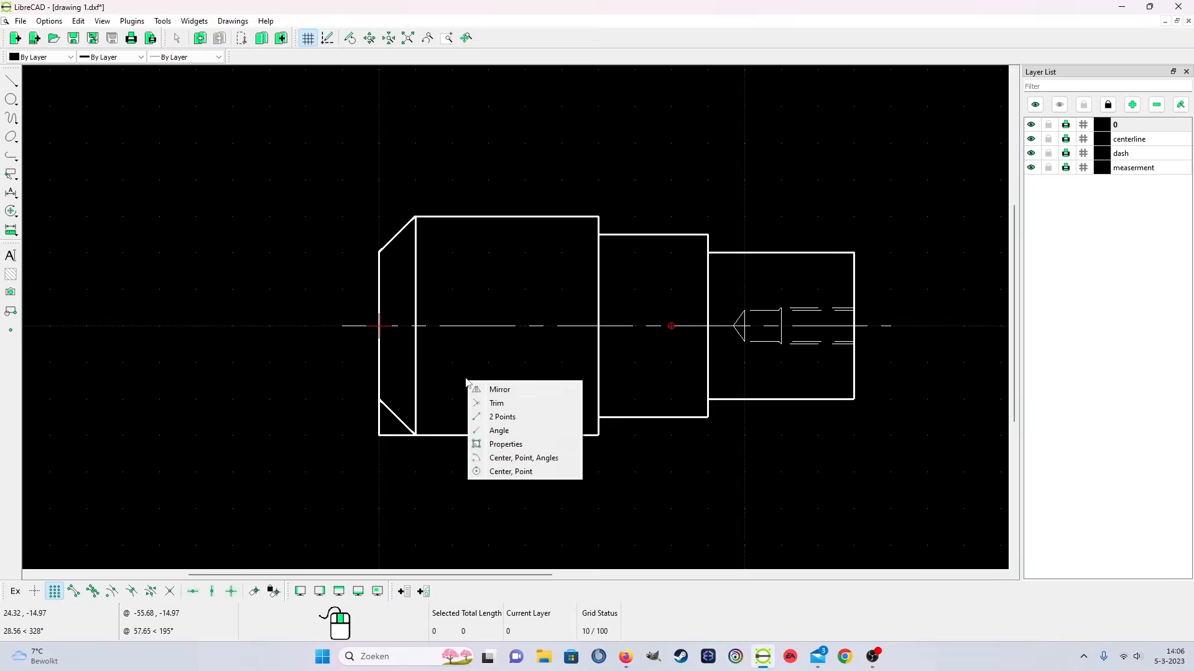
click(497, 403)
click(405, 422)
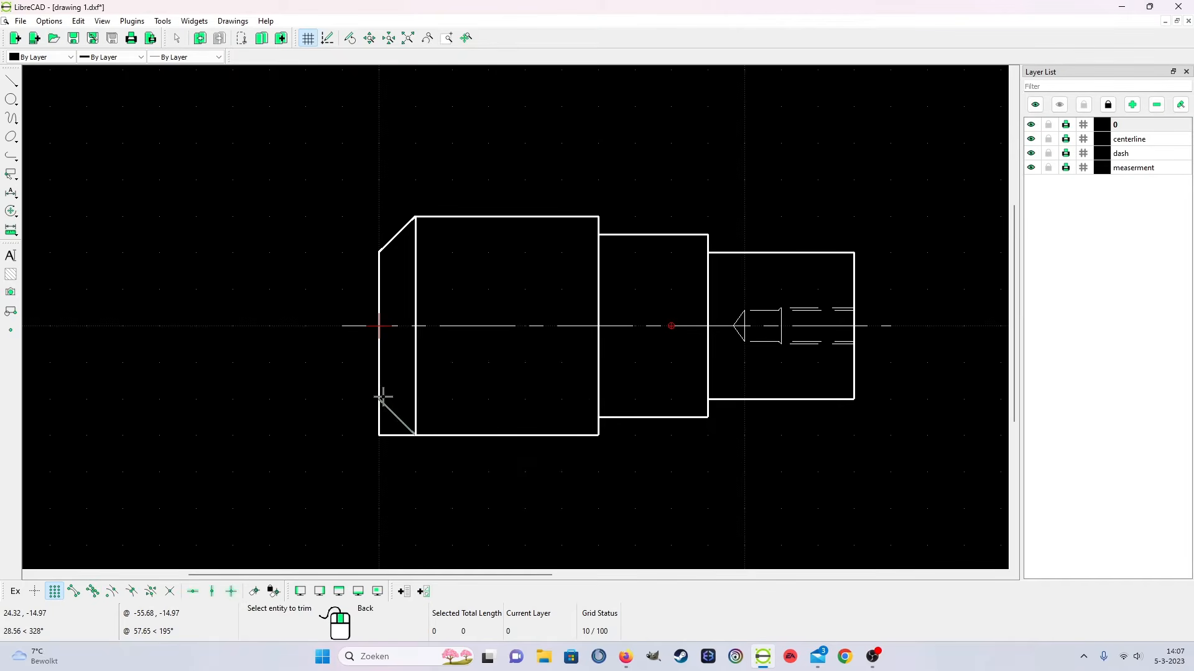
click(454, 435)
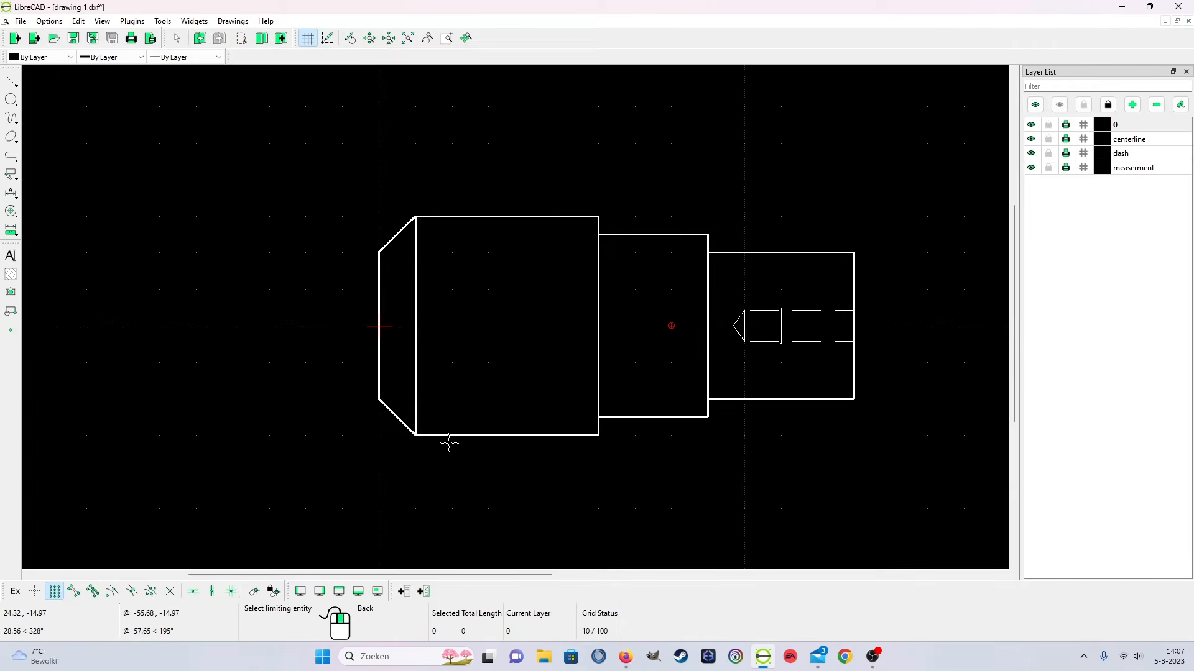
Make the measerment layer current and add a horizontal dimension for the upper chamfer's width, placed above the shaft at y 50
scroll(560, 473, down, 3)
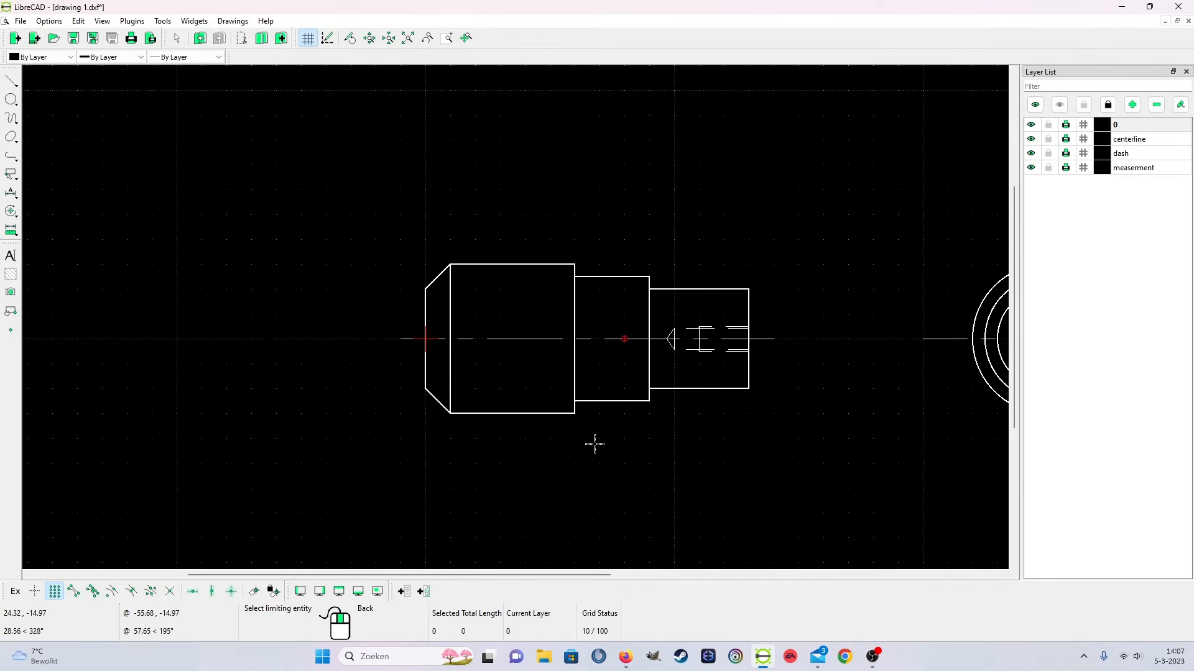
scroll(711, 506, down, 3)
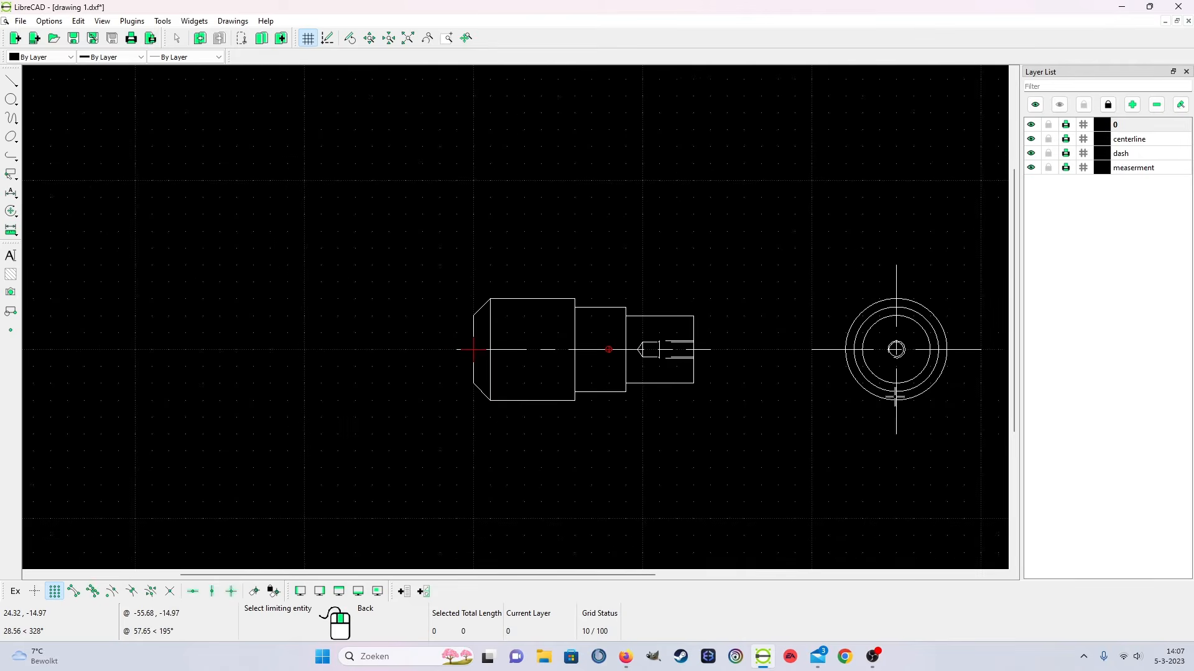
scroll(808, 421, up, 2)
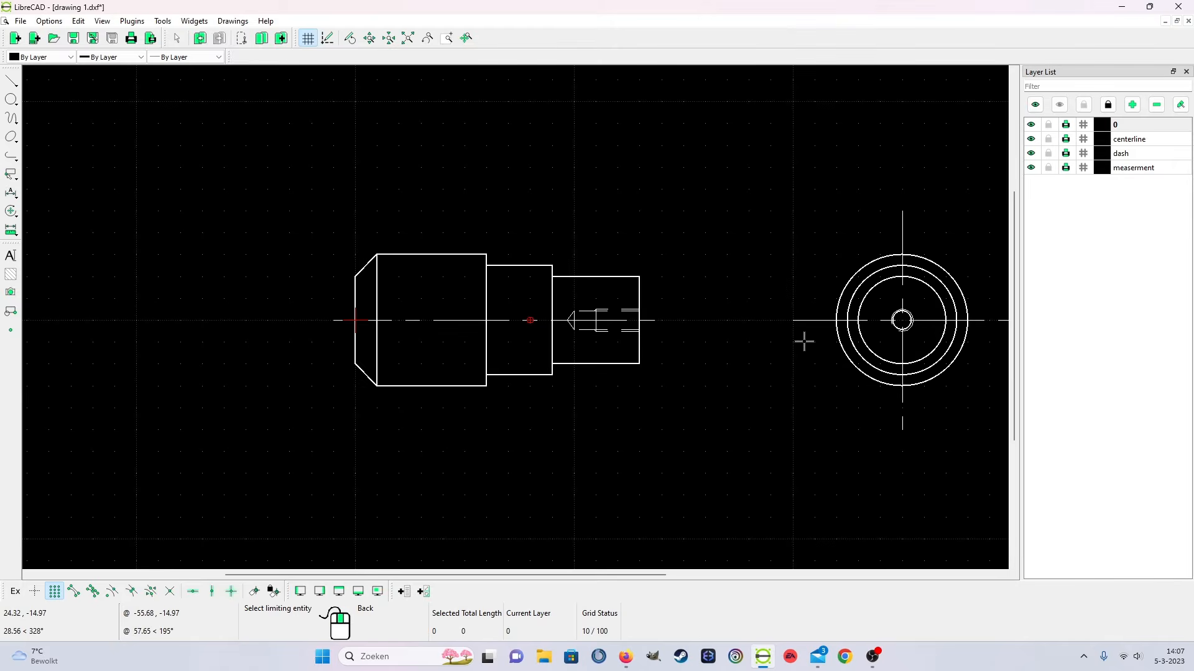
click(1124, 170)
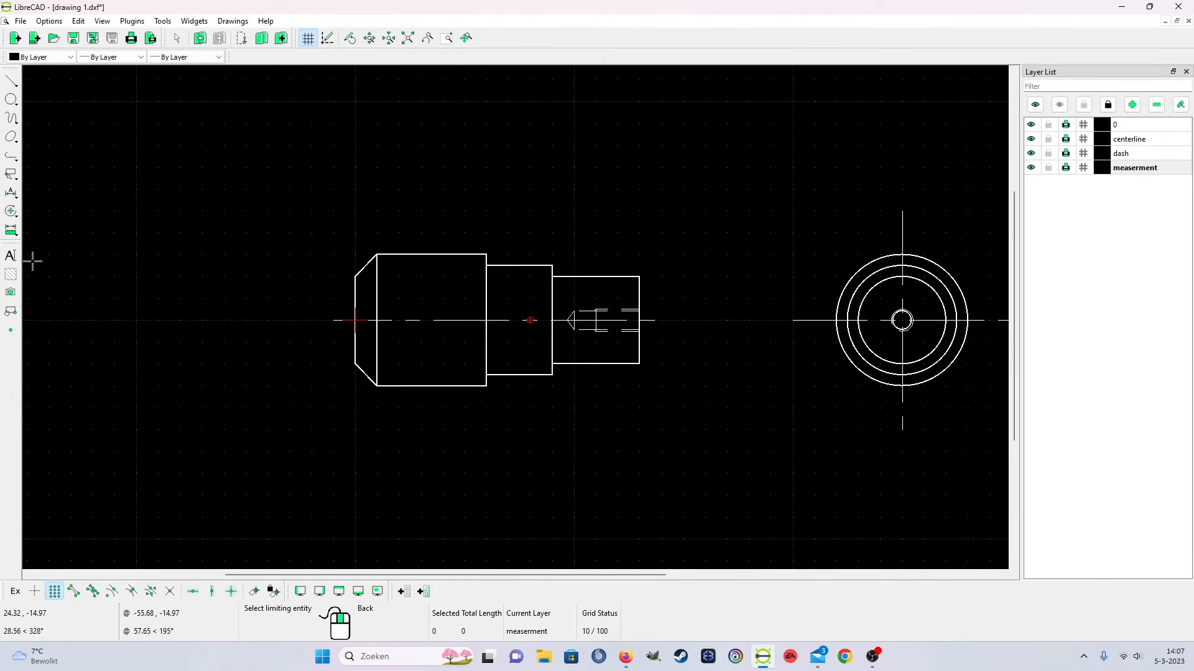
click(12, 194)
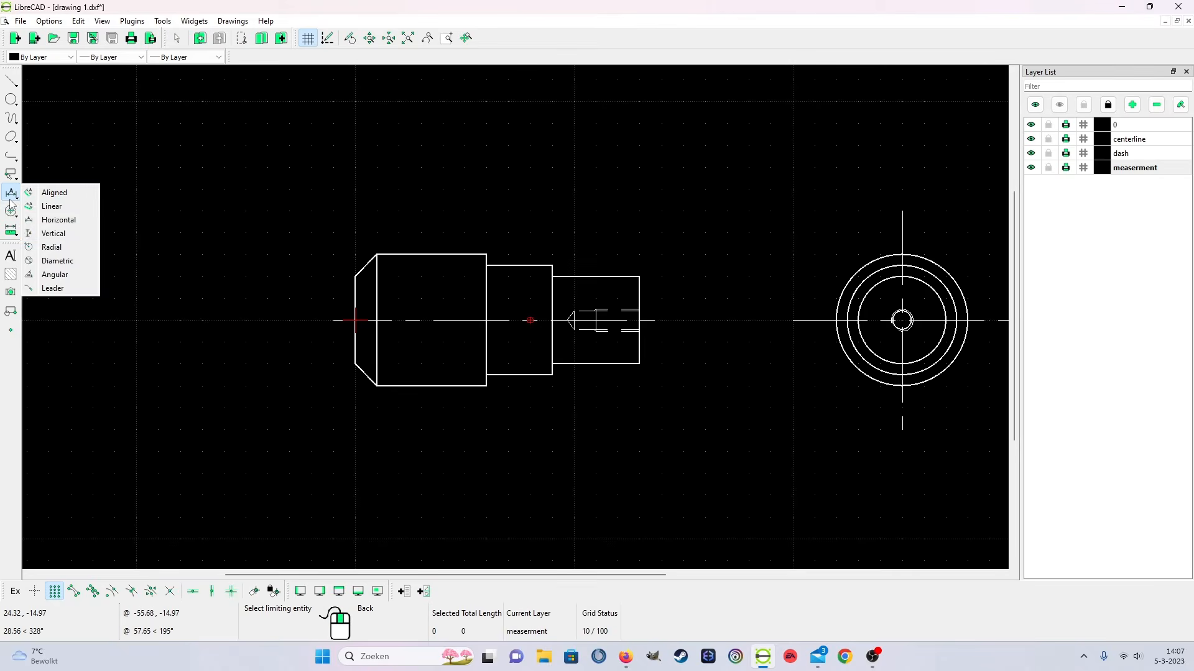
click(72, 225)
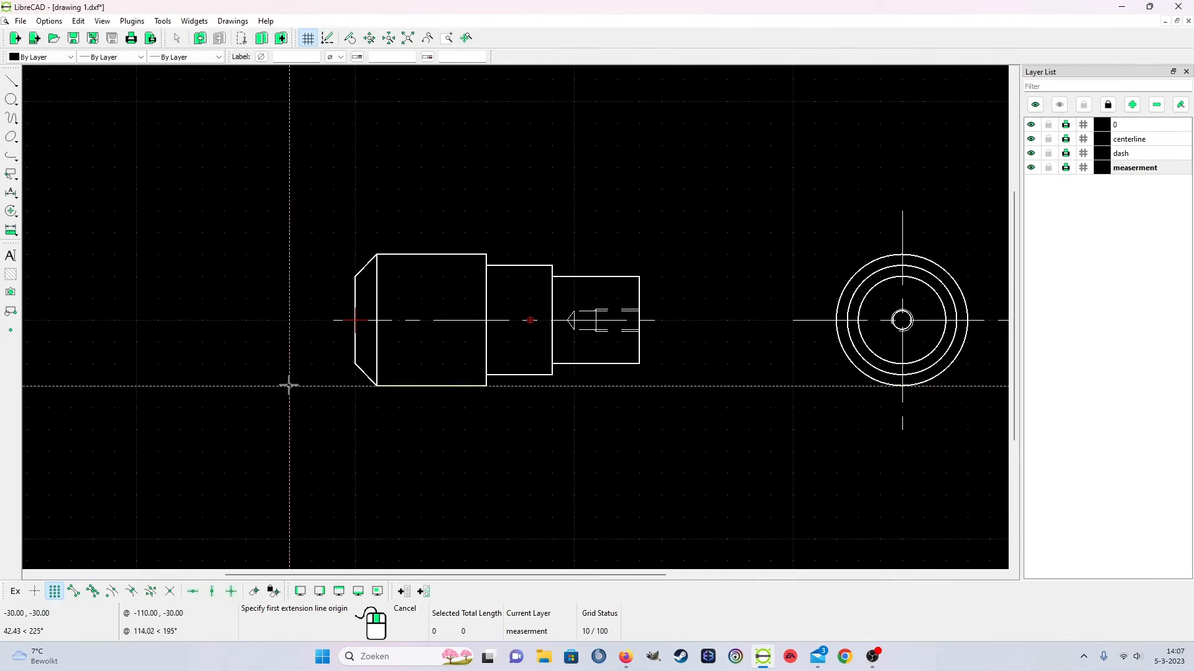
click(356, 276)
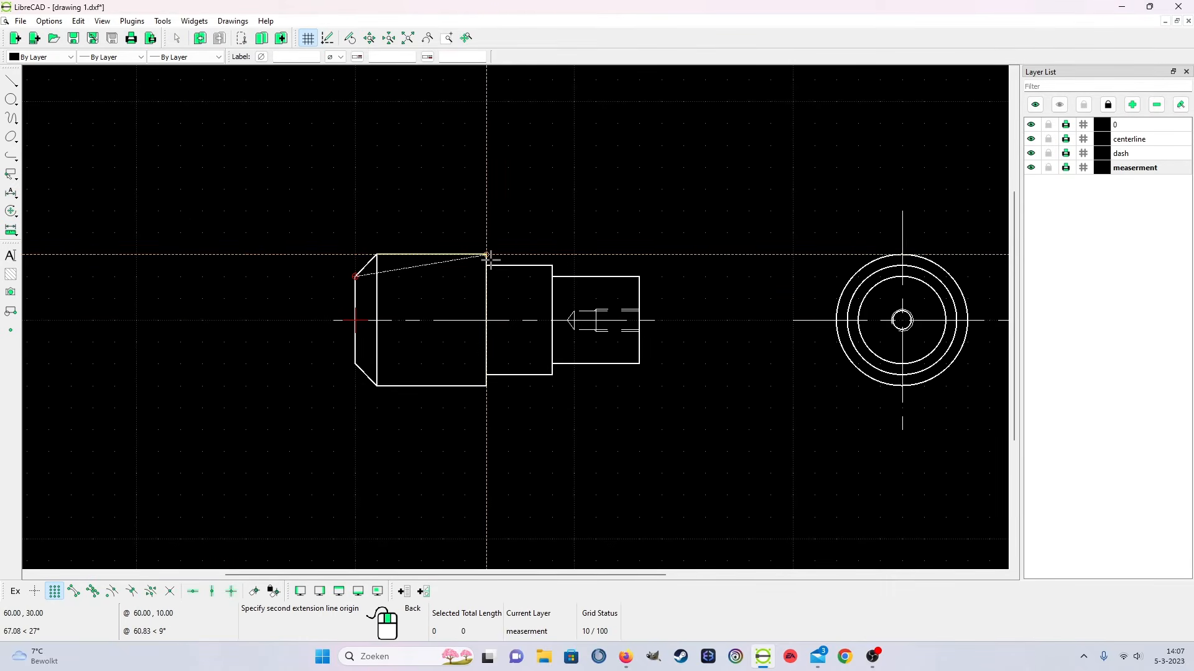
click(378, 255)
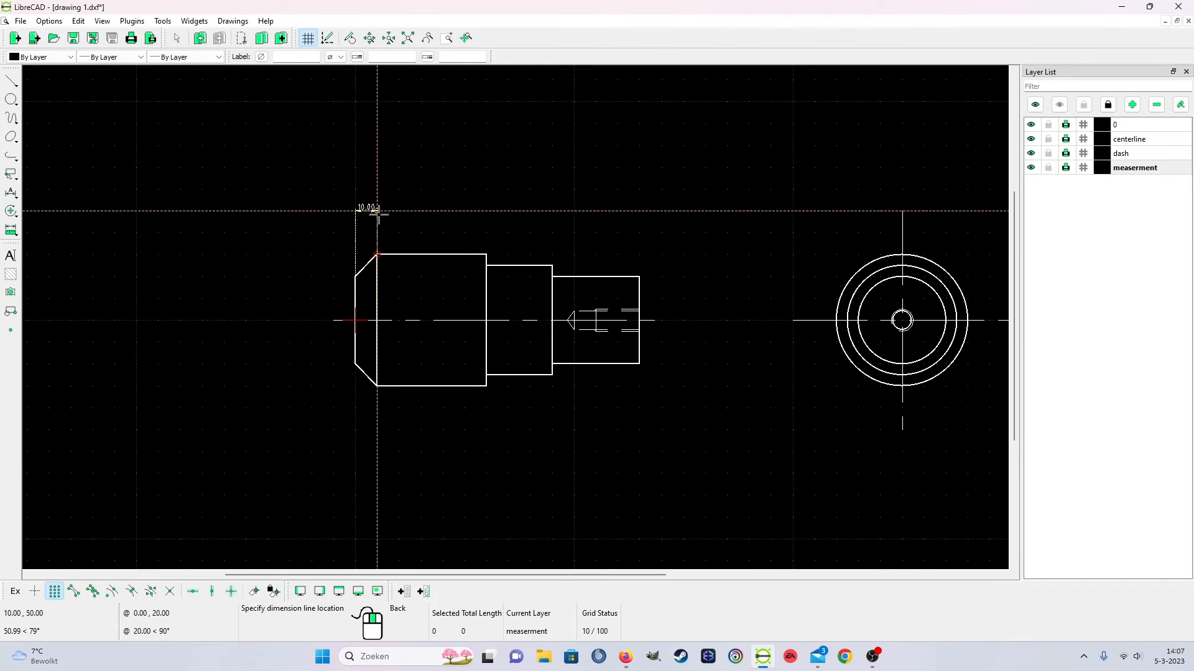
click(378, 213)
Add a horizontal dimension from the shaft's left end to the end of the largest section, above the chamfer width dimension
scroll(405, 240, up, 3)
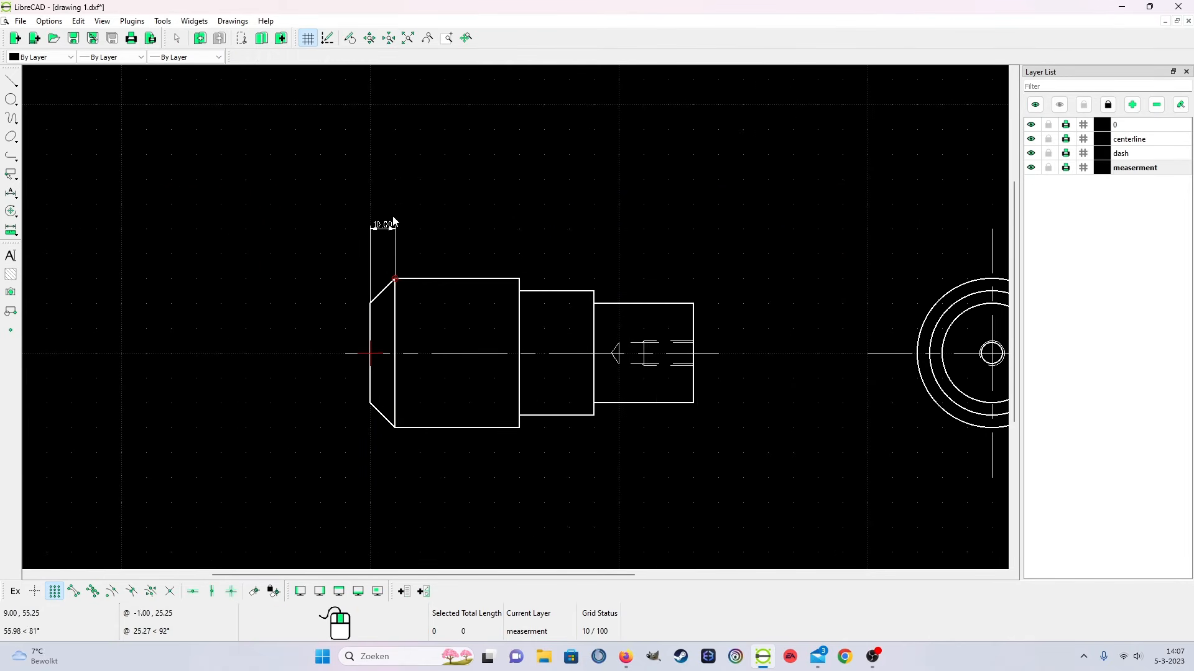
scroll(460, 263, down, 1)
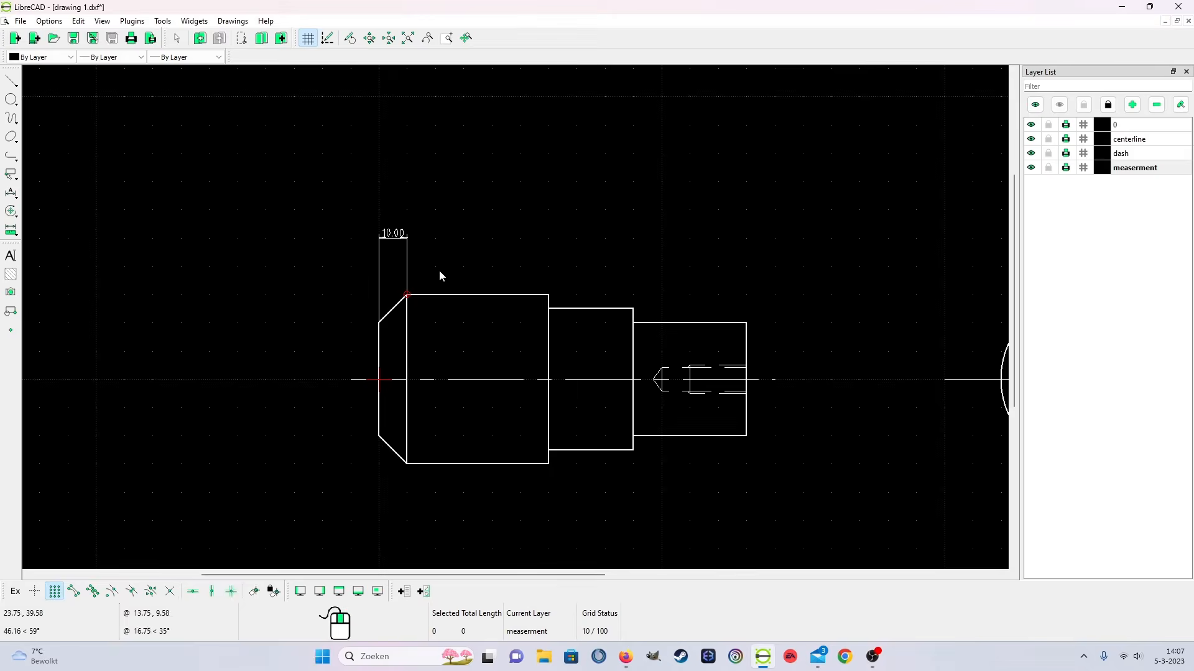
click(10, 193)
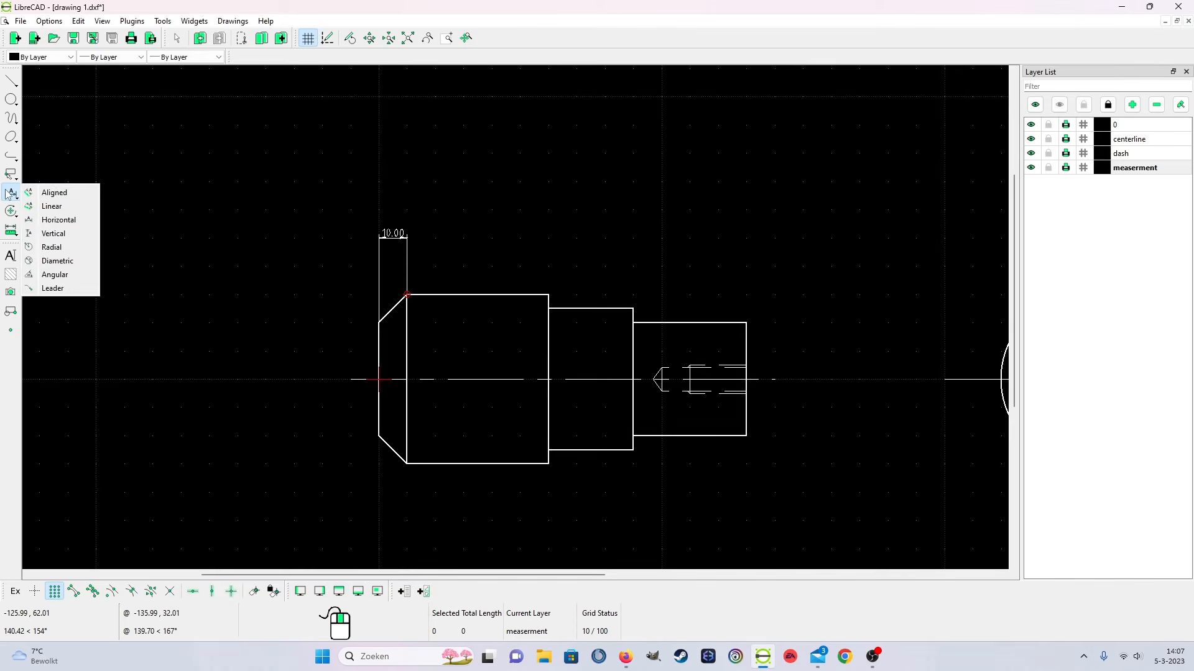
click(68, 220)
click(379, 324)
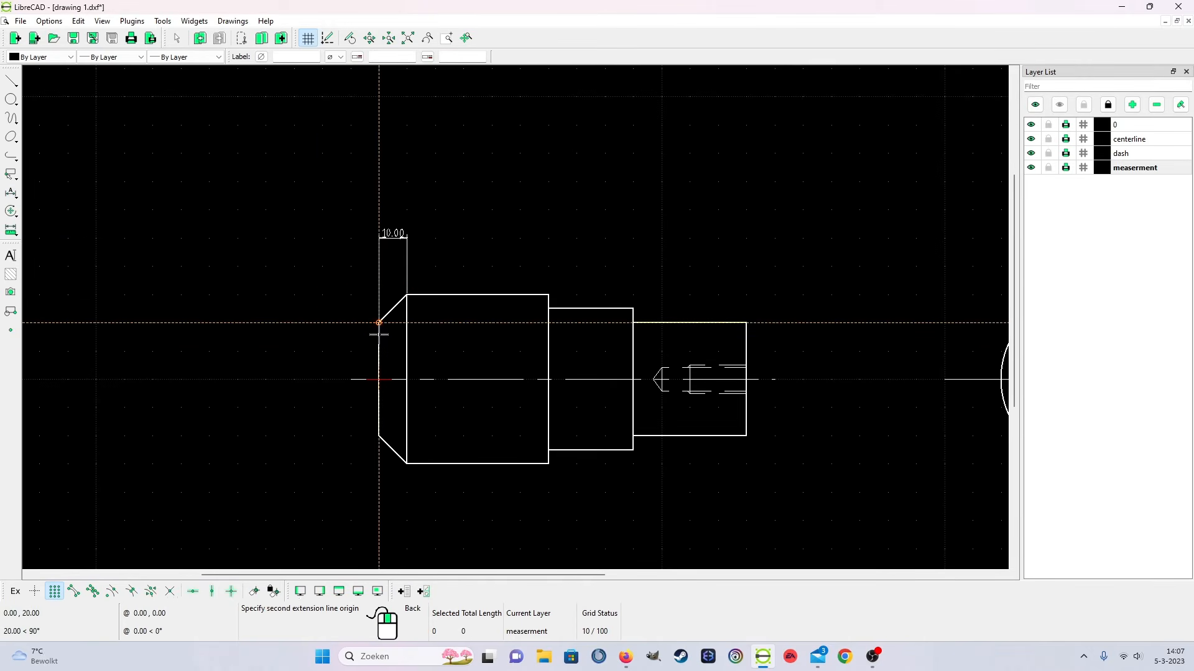
click(548, 295)
click(547, 210)
right_click(546, 210)
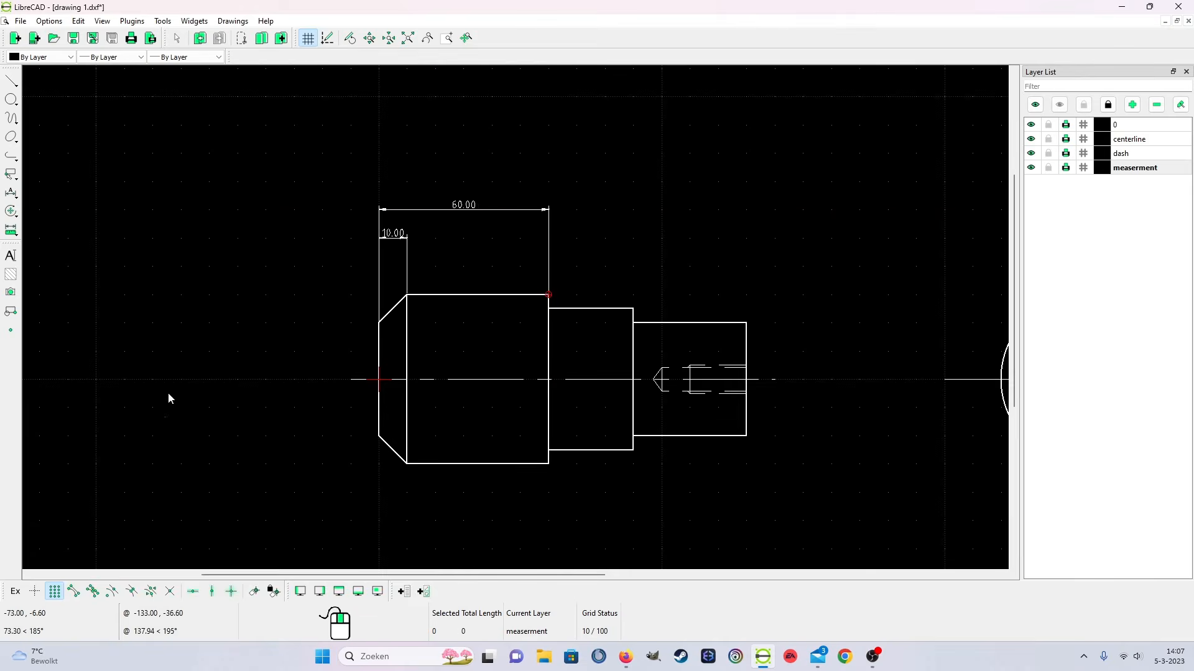
Add a horizontal dimension from the shaft's left end to the end of the middle section, stacked above the largest section's dimension
click(17, 200)
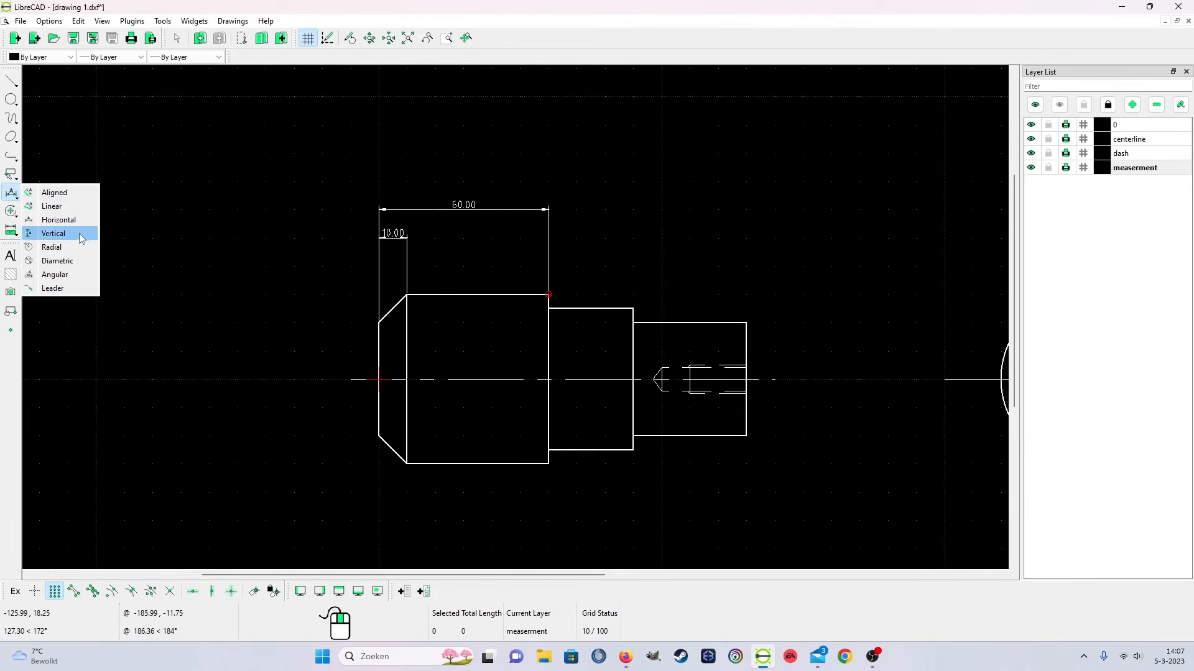
click(74, 218)
click(379, 323)
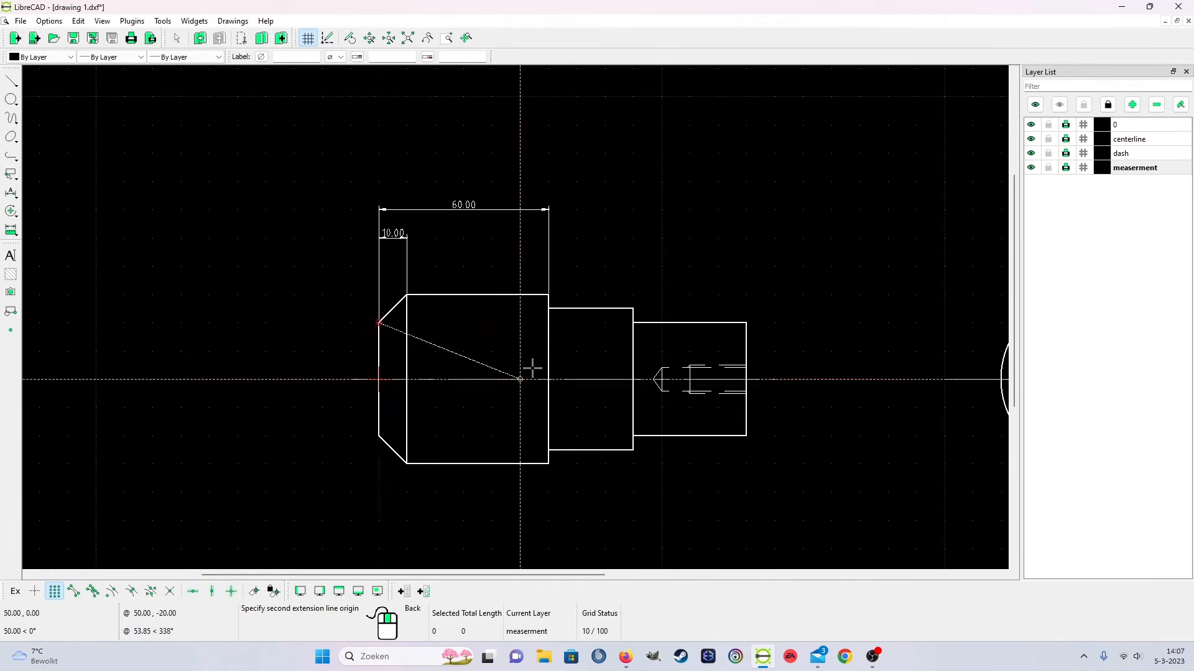
click(633, 323)
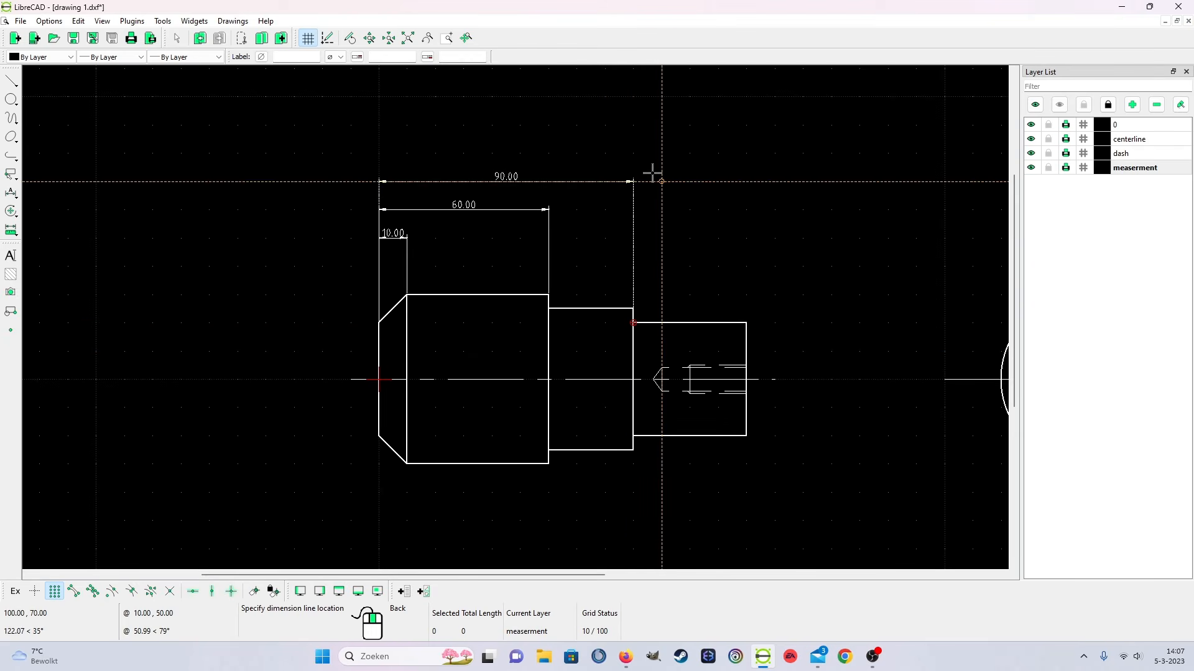
click(640, 181)
right_click(613, 221)
Add a horizontal dimension for the shaft's overall length, stacked above the other length dimensions
click(11, 194)
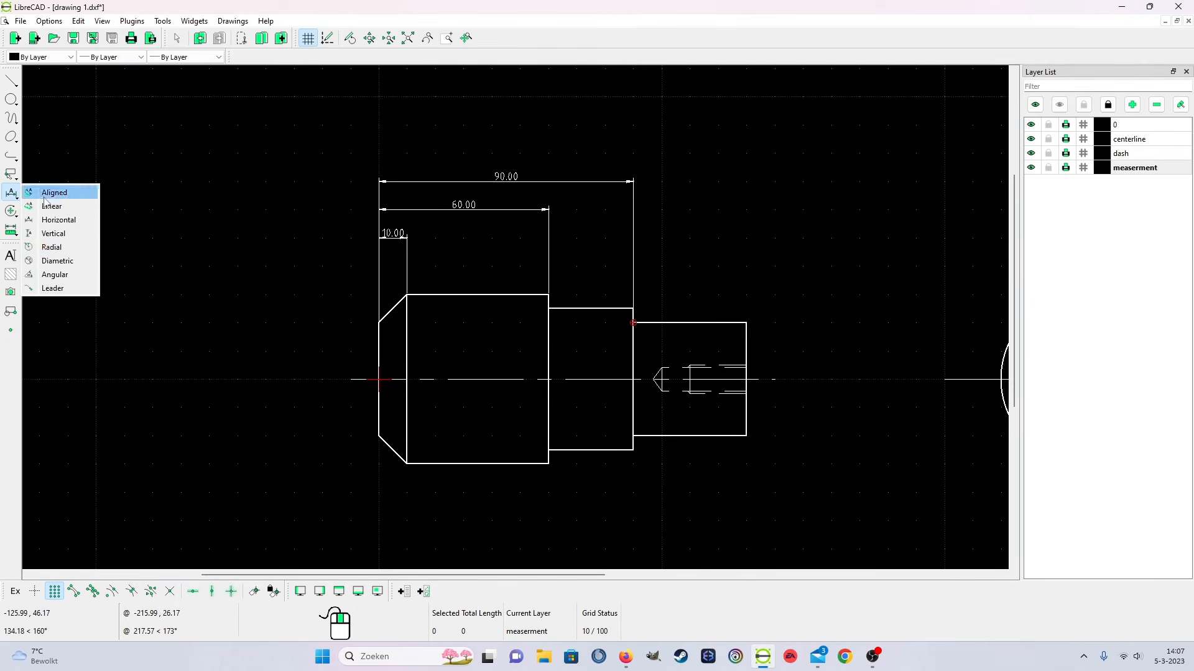
click(79, 220)
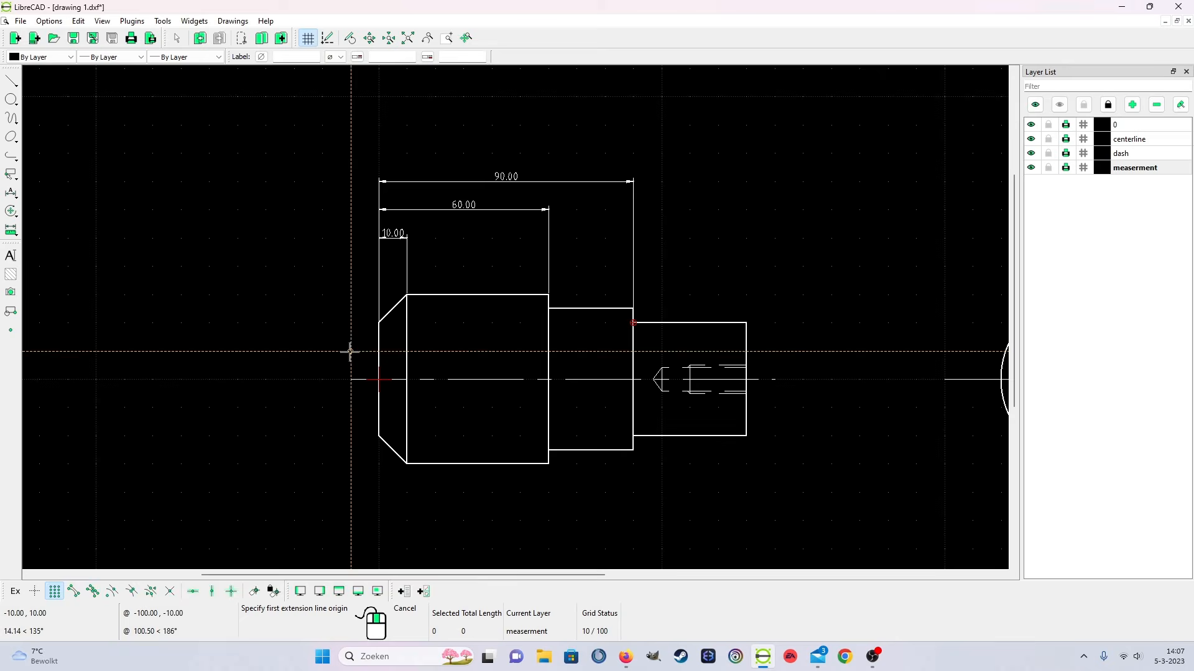
click(379, 323)
click(748, 325)
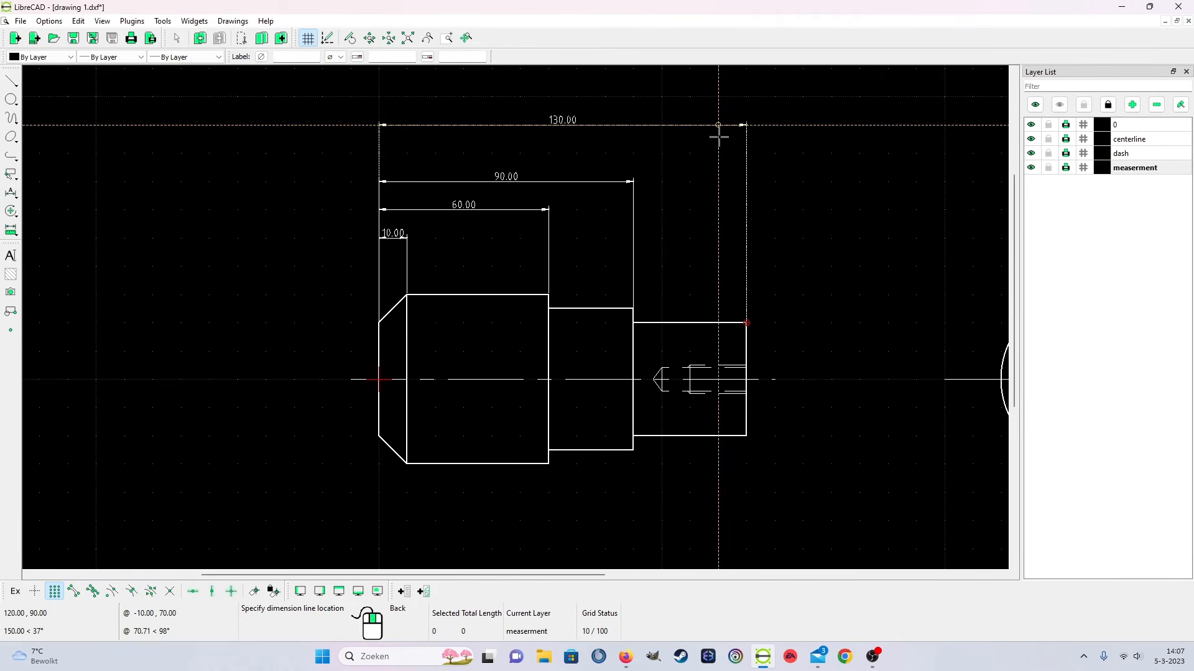
click(715, 146)
right_click(704, 204)
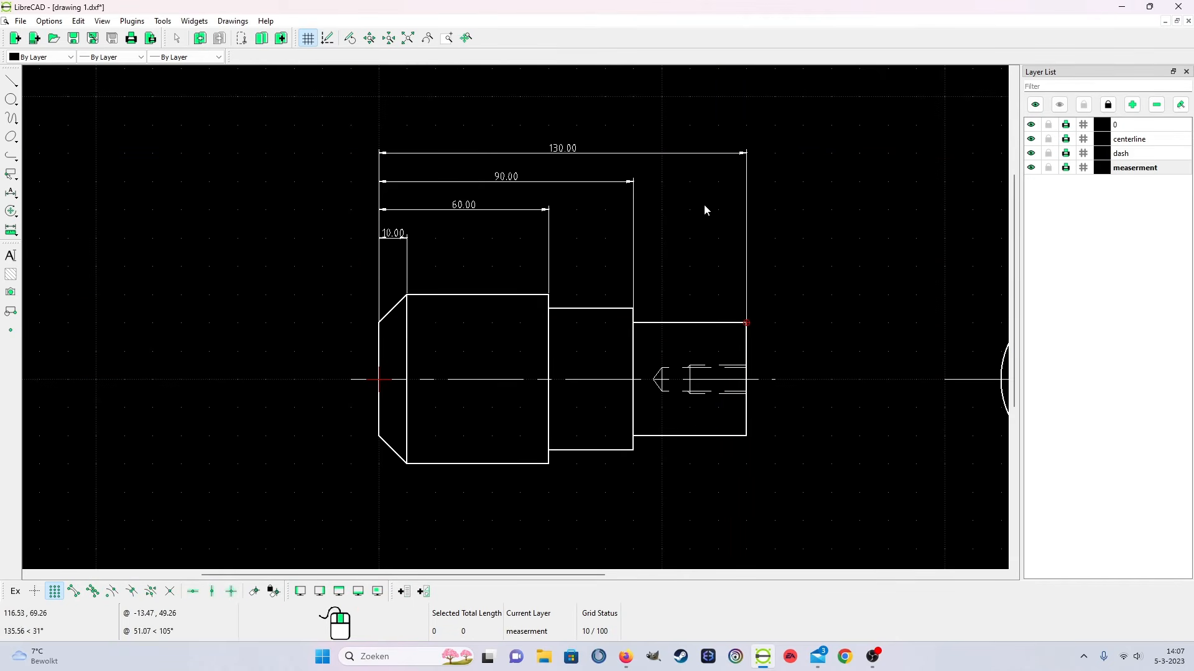
Add an angular dimension between the upper chamfer line and the shaft's left edge, with its arc above the chamfer
scroll(632, 414, down, 1)
scroll(525, 478, up, 2)
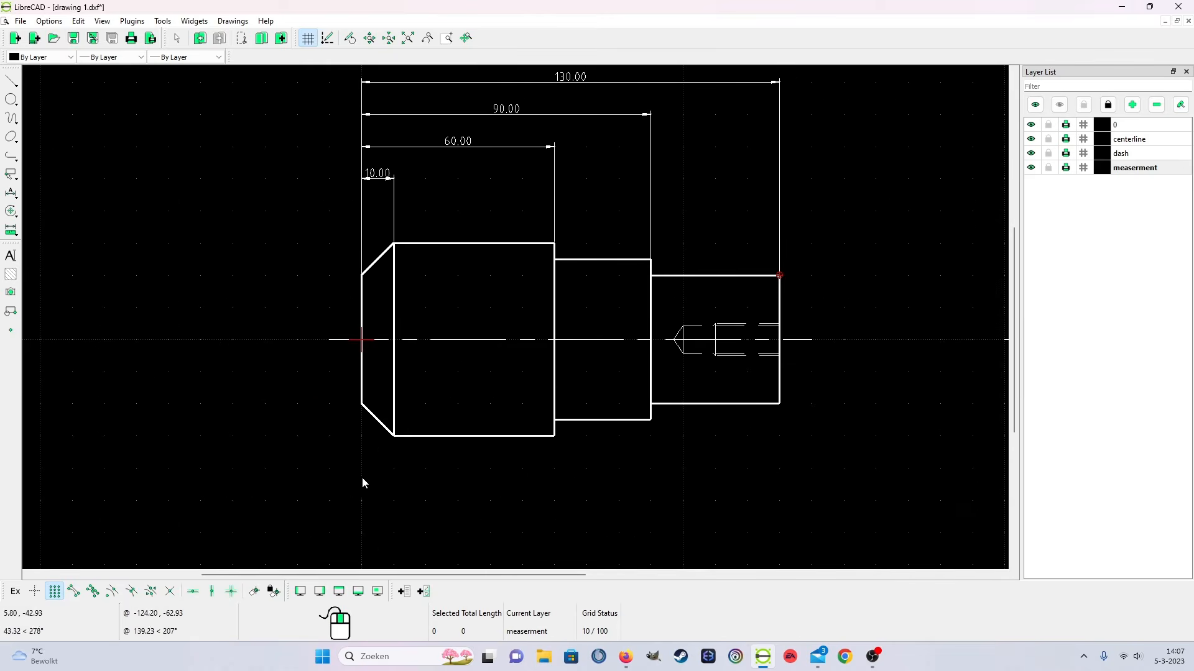
click(11, 193)
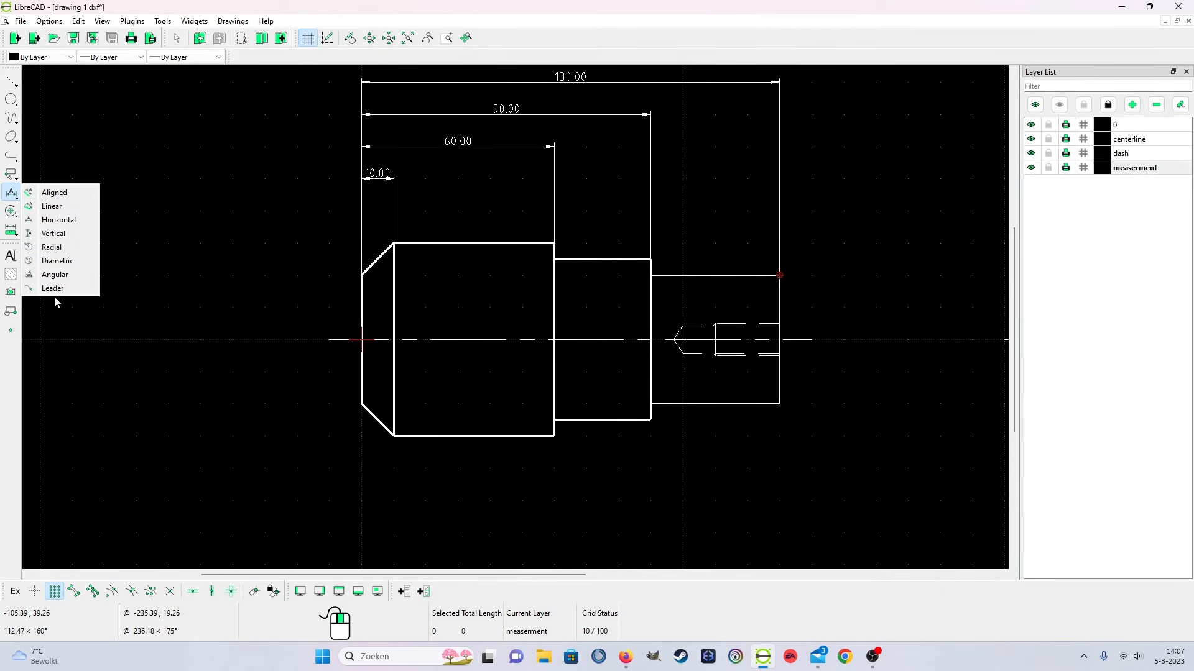
click(55, 274)
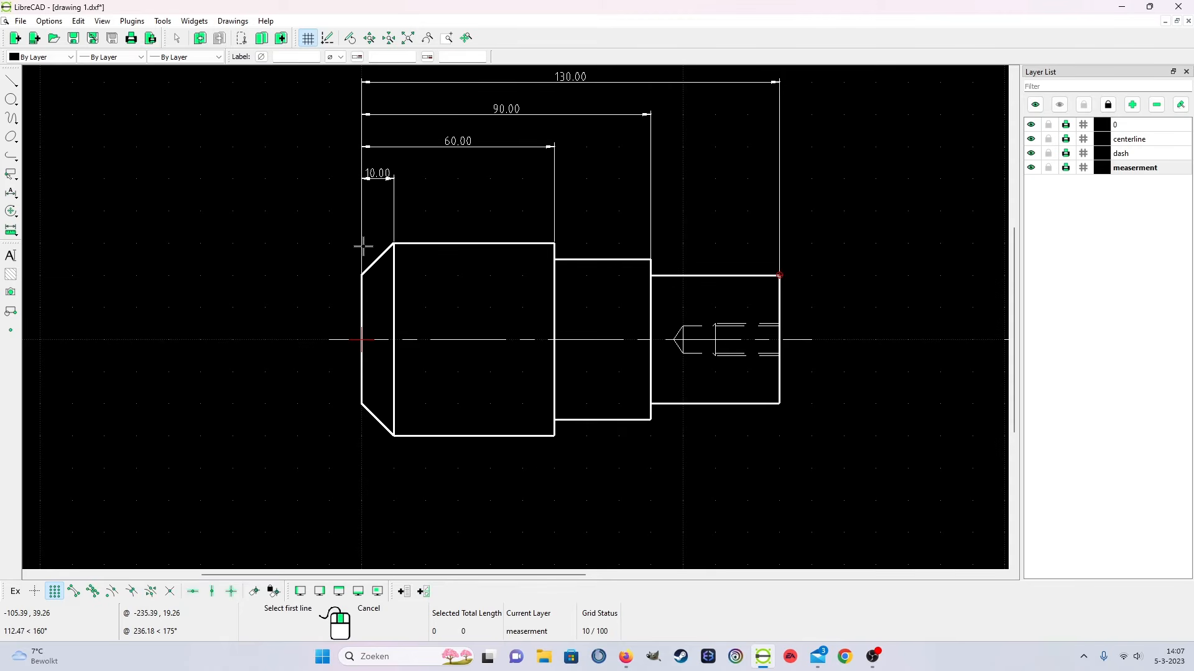
click(384, 249)
click(363, 274)
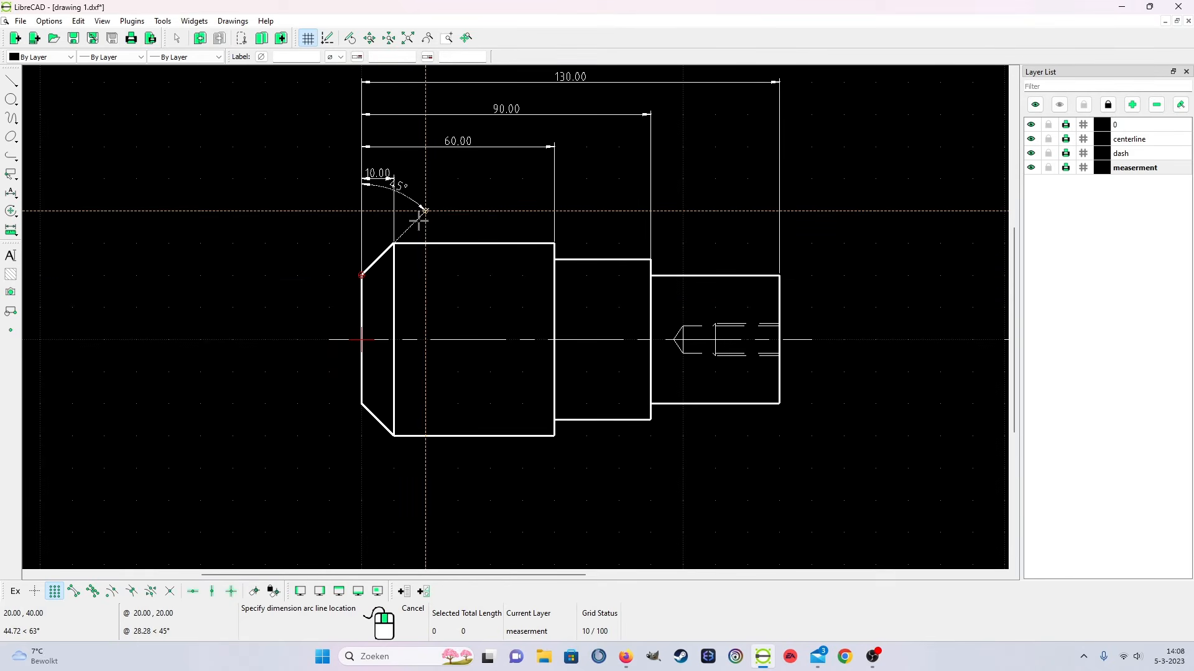
click(451, 192)
right_click(452, 194)
Move the overall length dimension line up by about 10 units, away from the dimensions below it
scroll(516, 279, down, 3)
scroll(511, 189, up, 3)
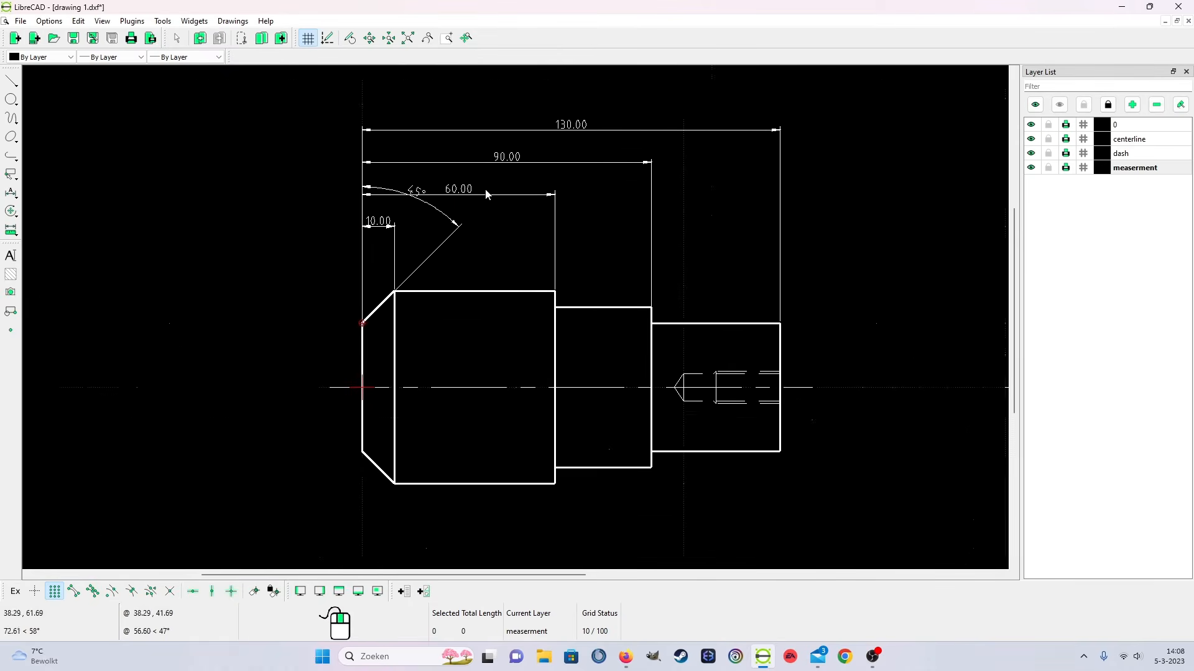
scroll(464, 208, up, 1)
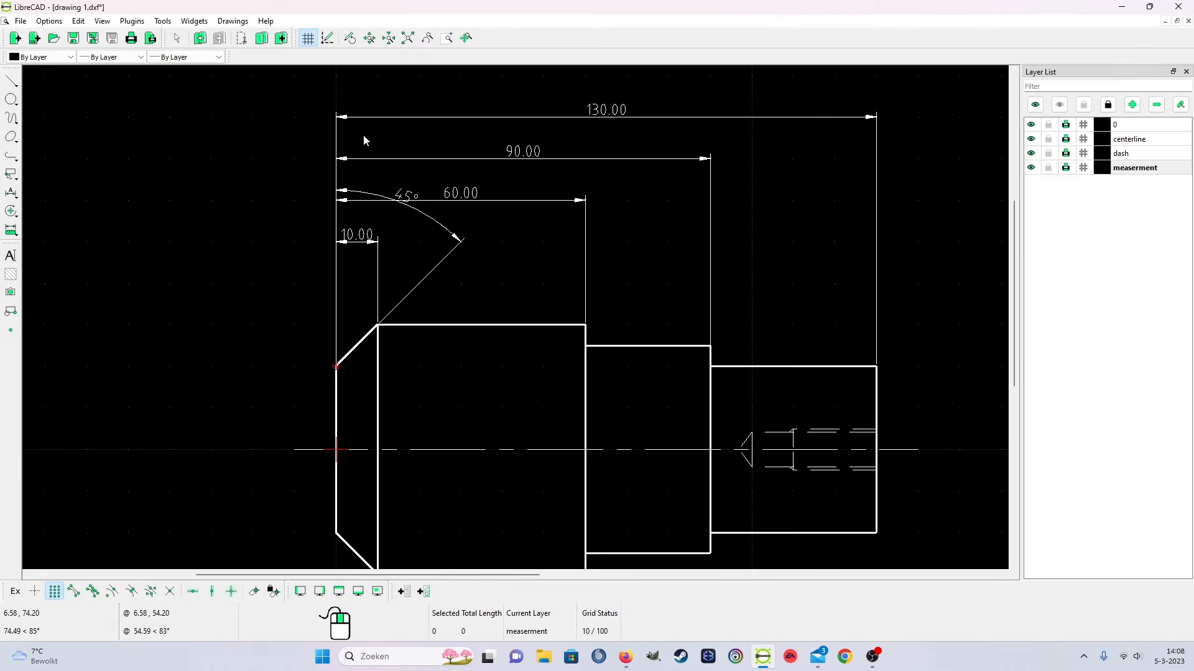
click(343, 118)
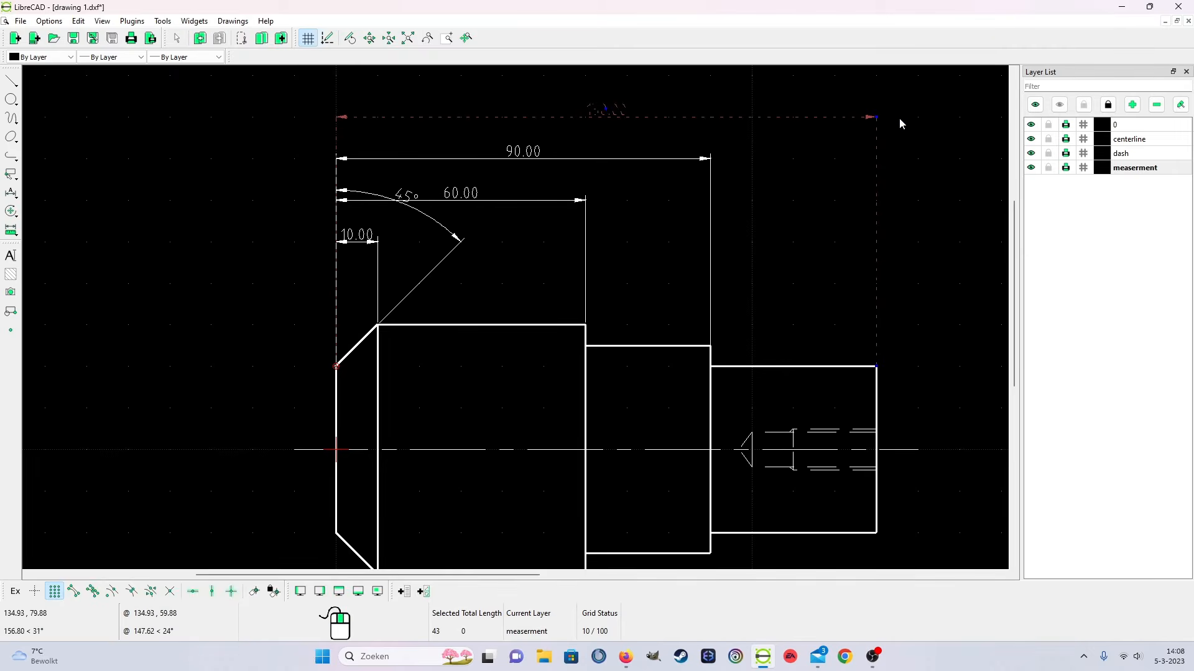
drag(877, 117, 877, 75)
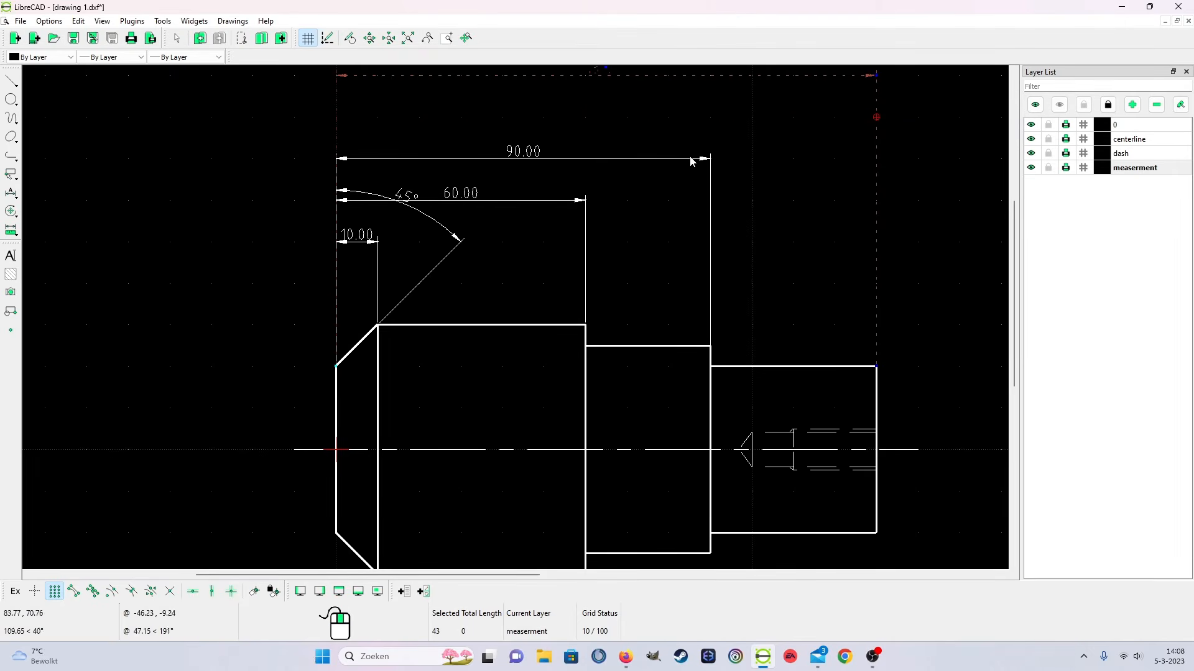
Move the dimension line spanning to the end of the middle section up by about 10 units
click(709, 161)
drag(707, 159, 716, 141)
click(717, 143)
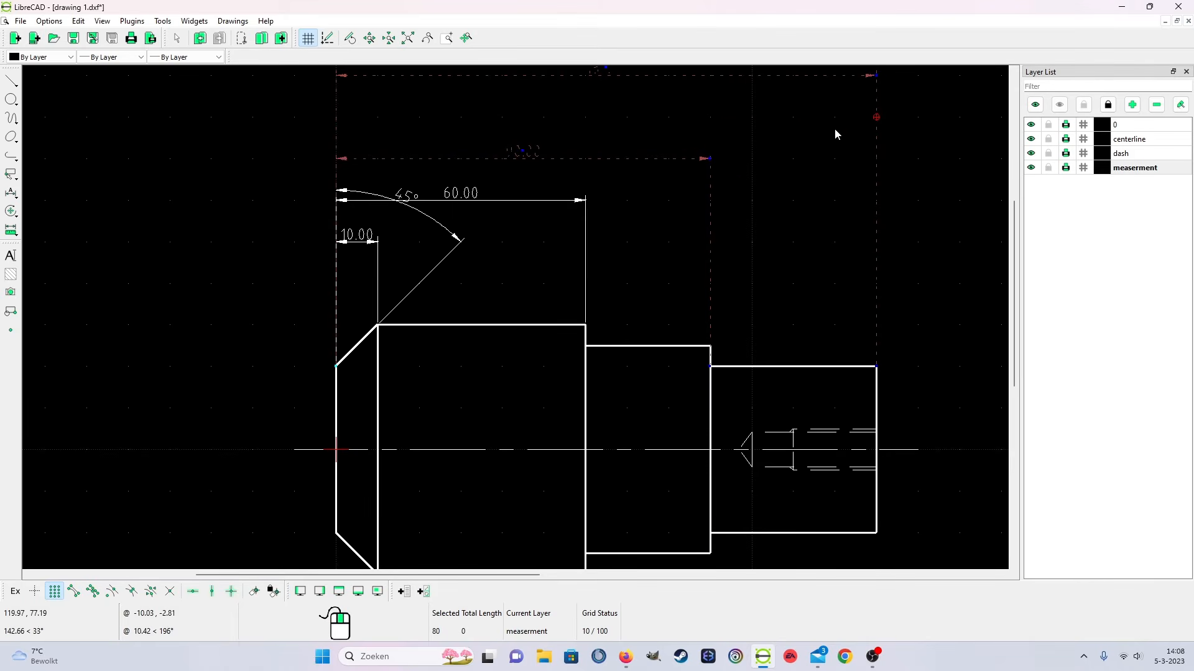
click(881, 163)
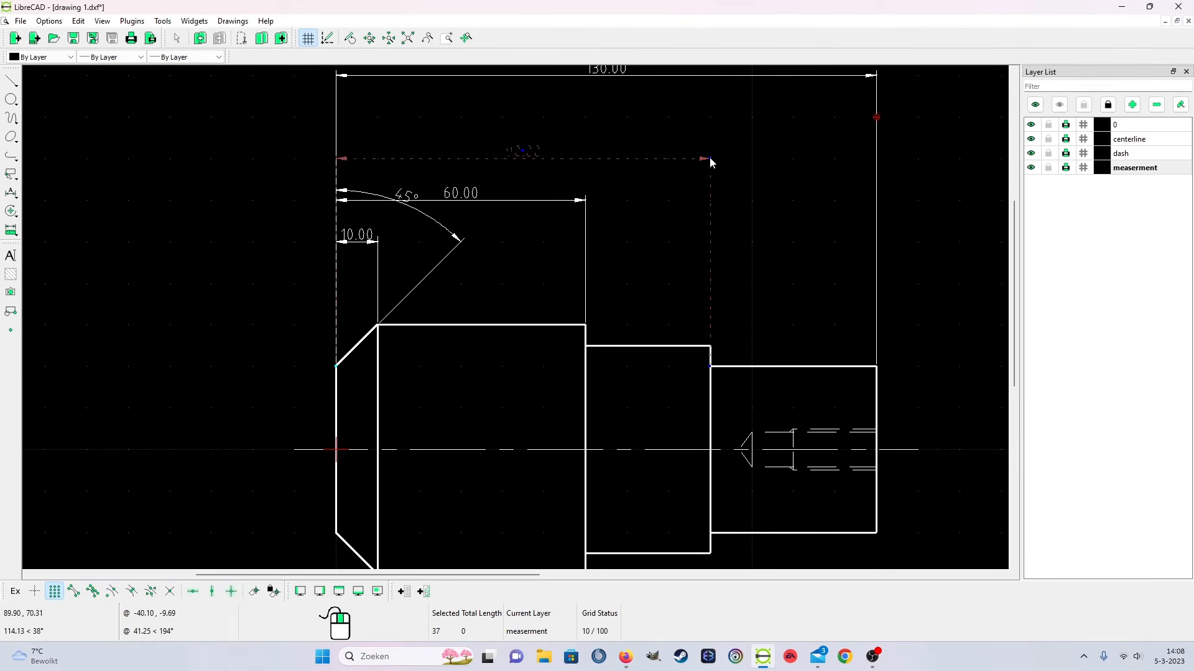
drag(709, 159, 710, 117)
click(678, 119)
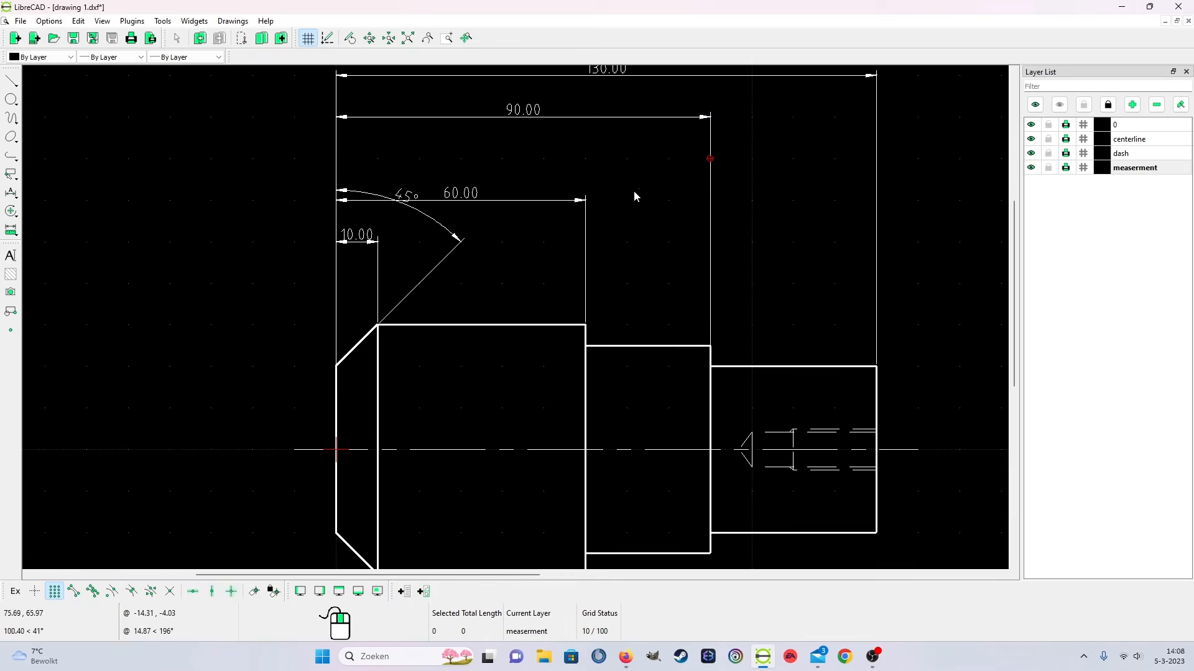
Move the largest section's length dimension line up by about 10 units, clear of the angular dimension
click(569, 201)
drag(585, 200, 585, 158)
key(Escape)
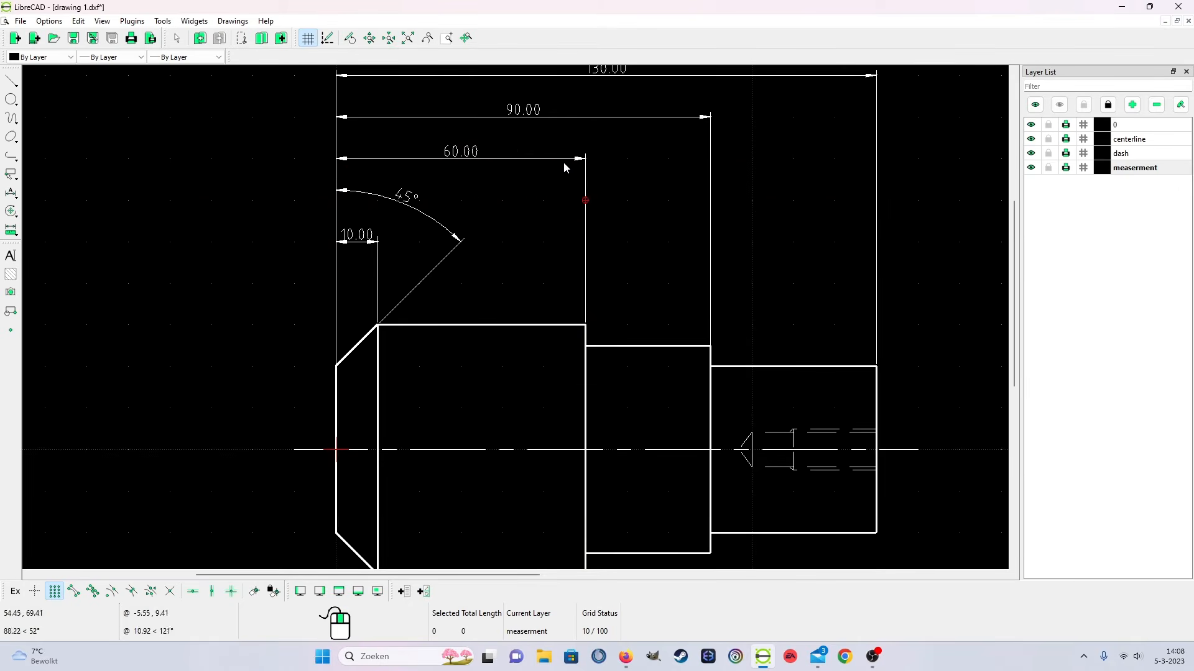
Set the label of the chamfer's horizontal length dimension to 10, without decimals
scroll(472, 281, down, 2)
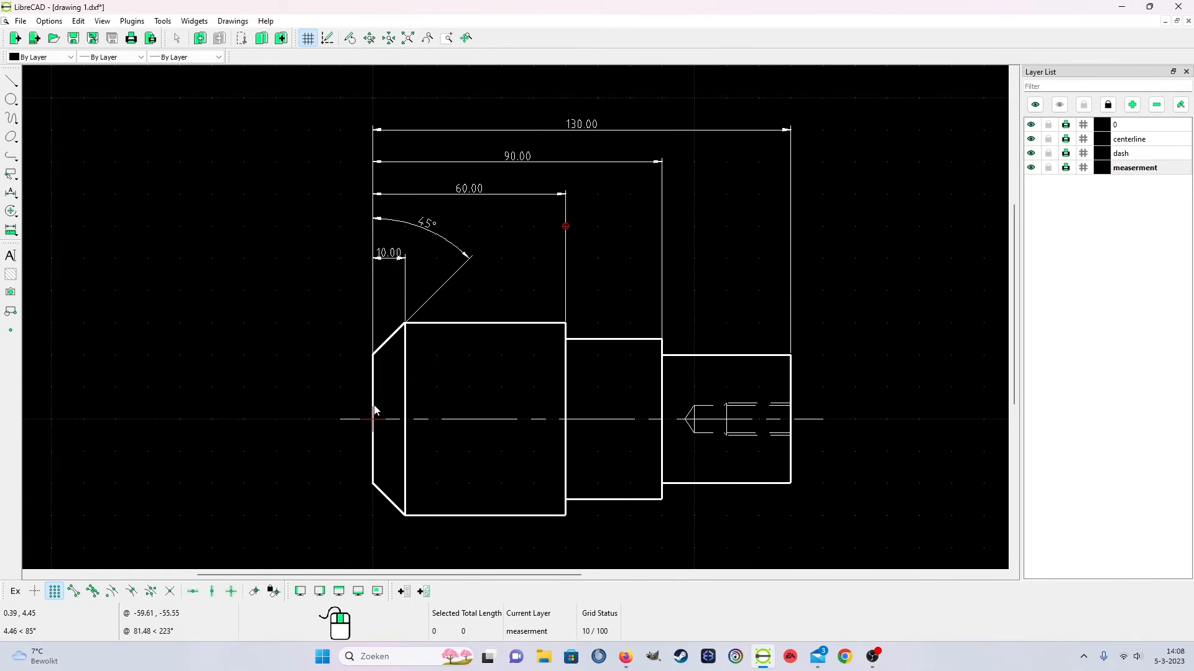
scroll(274, 251, down, 1)
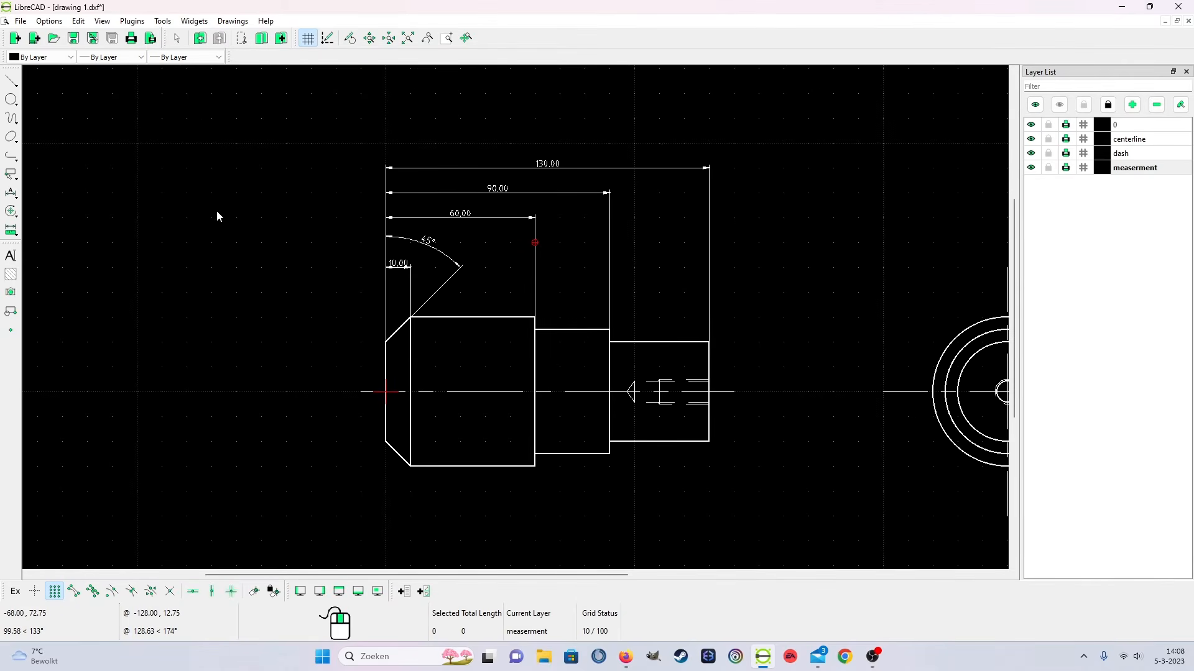
scroll(451, 264, up, 2)
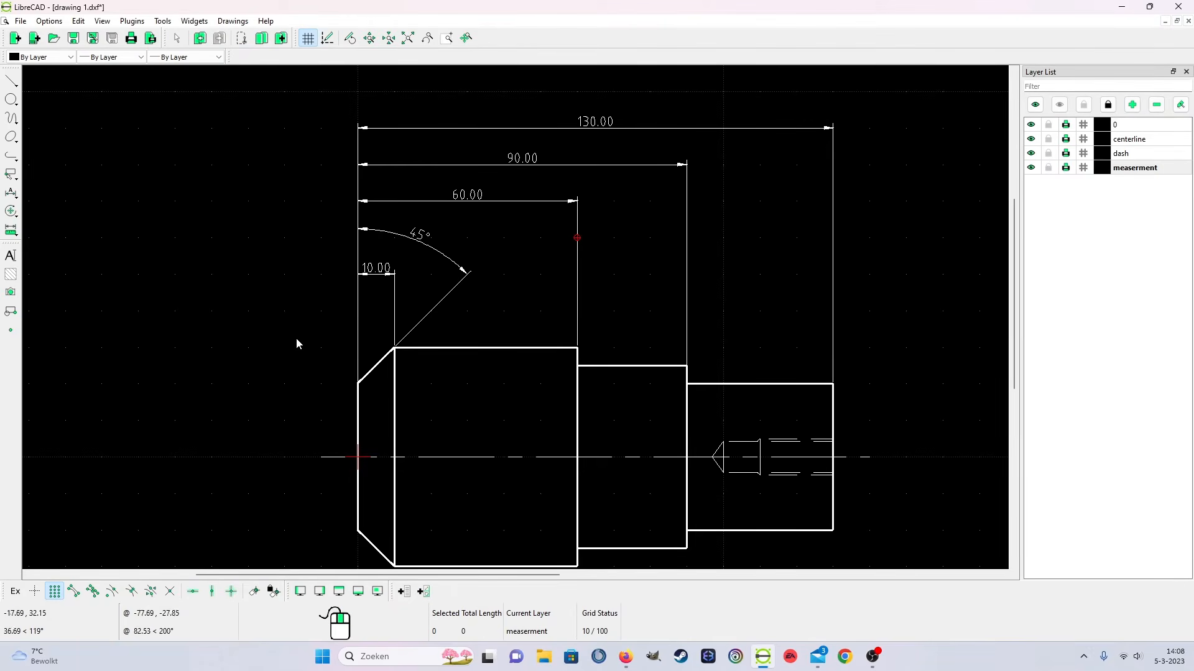
right_click(319, 299)
click(248, 343)
right_click(251, 352)
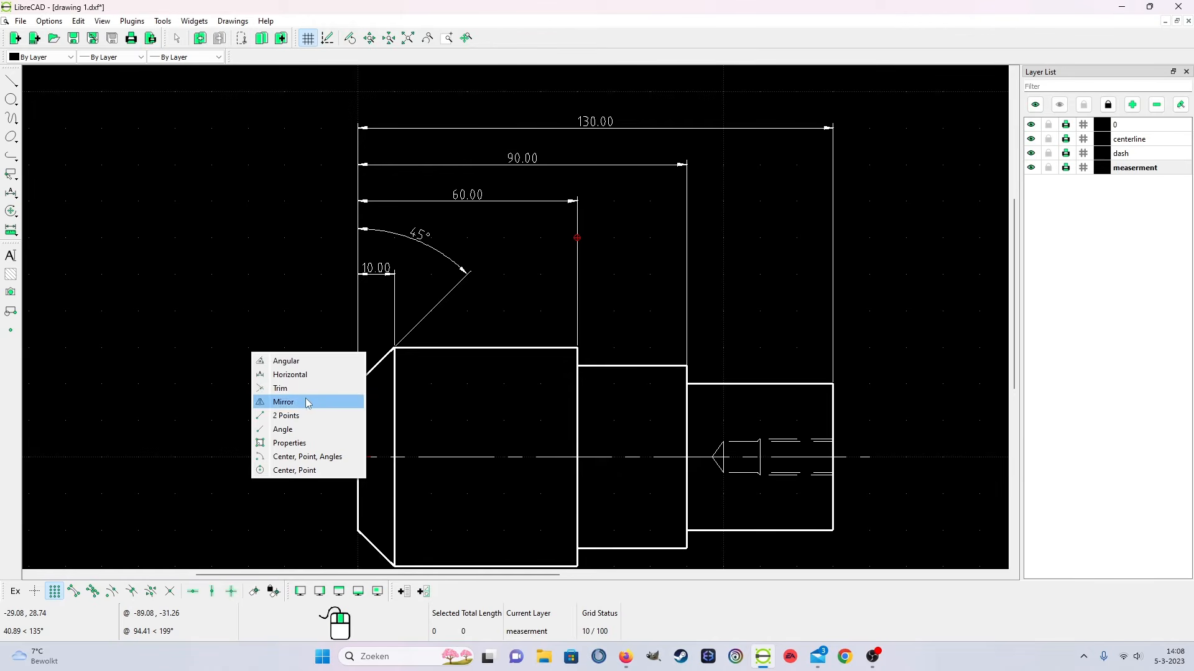
click(311, 443)
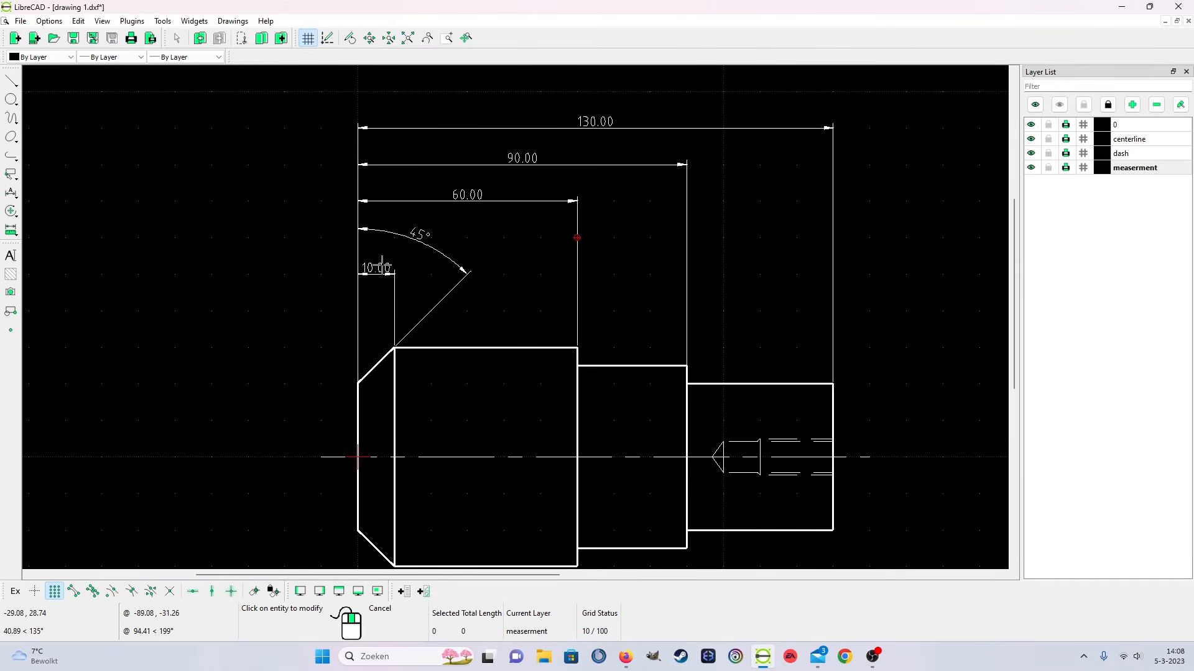
click(381, 269)
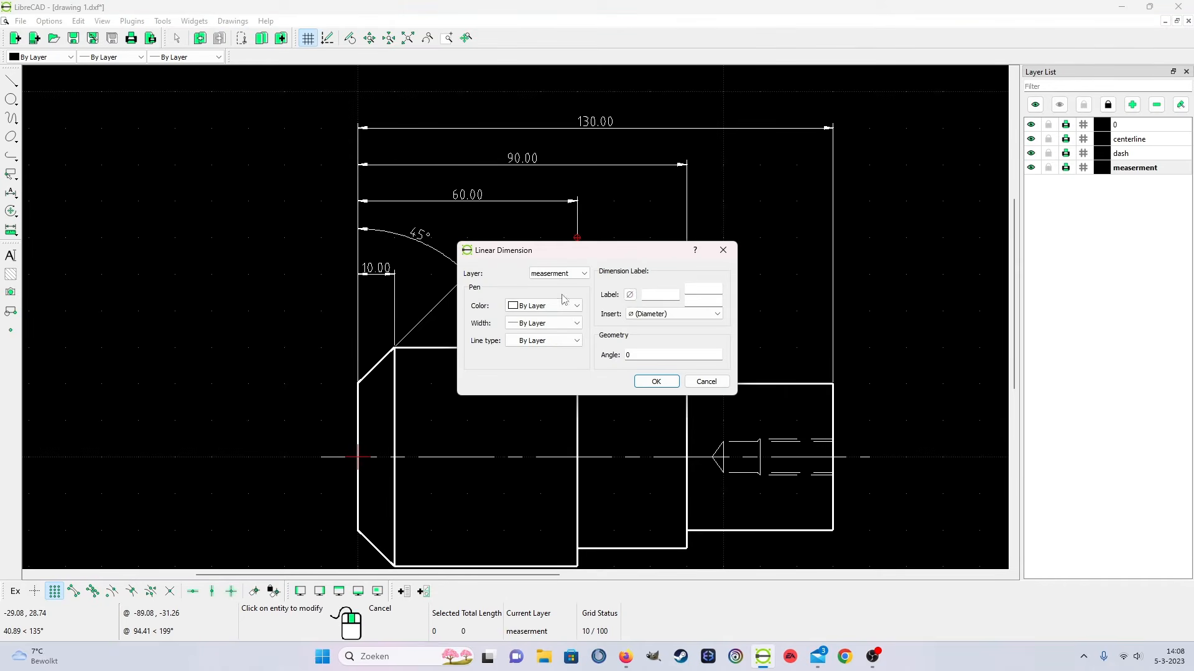
click(647, 296)
click(653, 355)
click(656, 381)
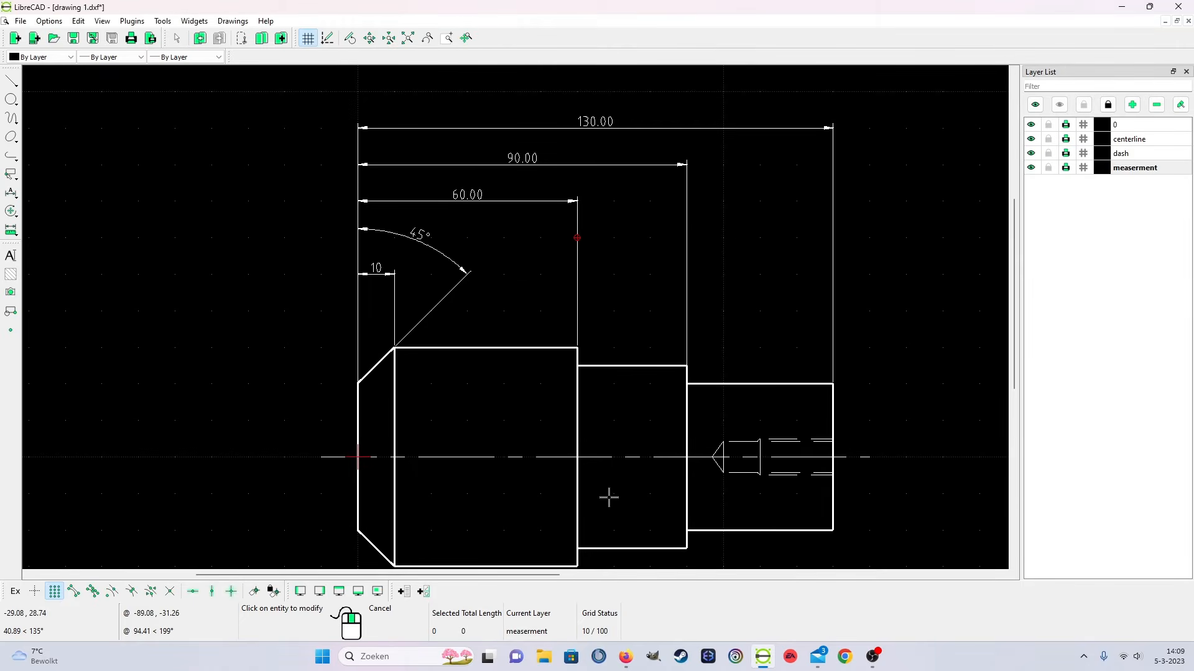
Label the largest section's length dimension 60 with an upper tolerance of +0.1 and a lower tolerance of -0.1
right_click(515, 262)
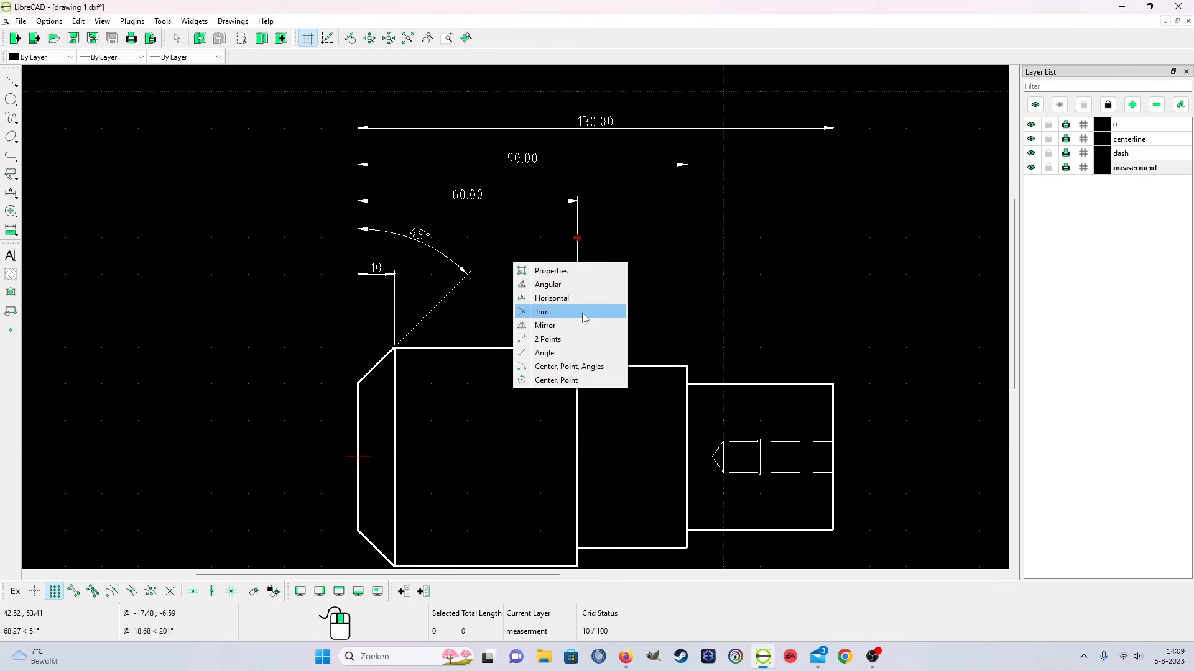
click(598, 271)
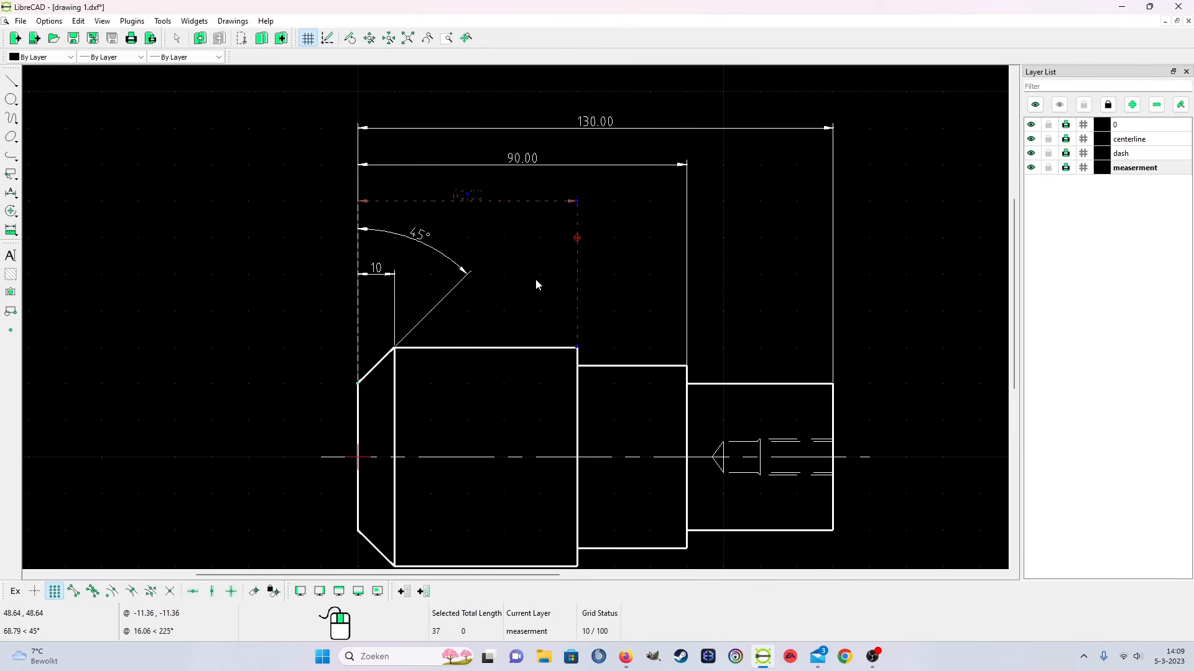
right_click(491, 183)
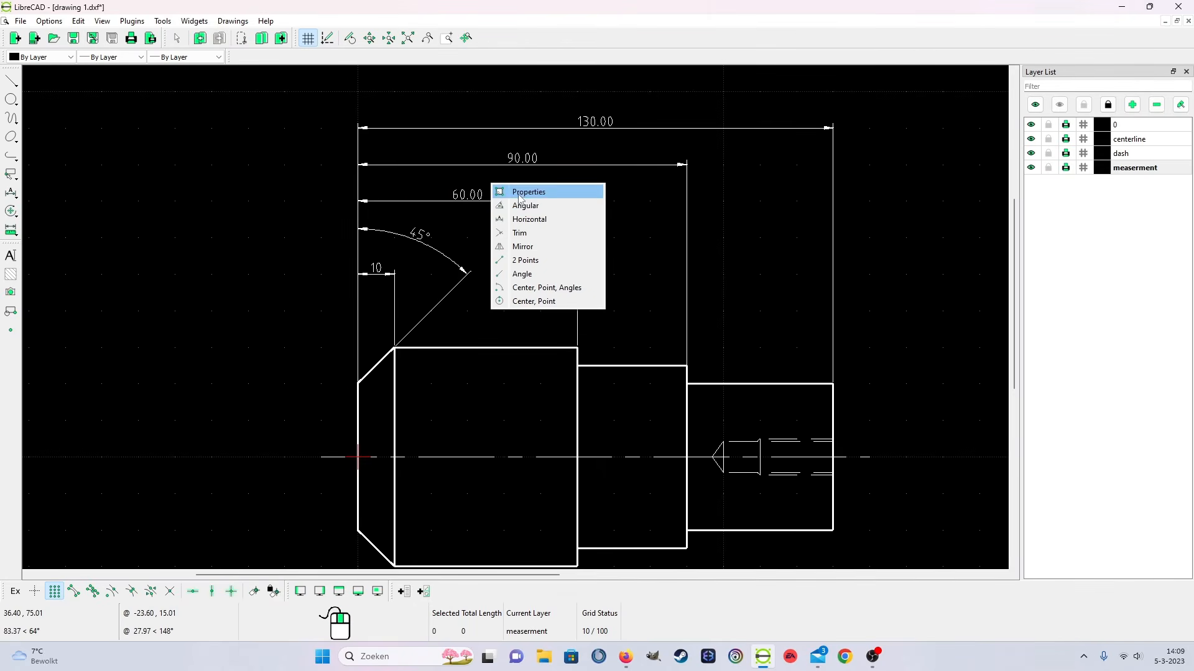
click(516, 189)
click(488, 200)
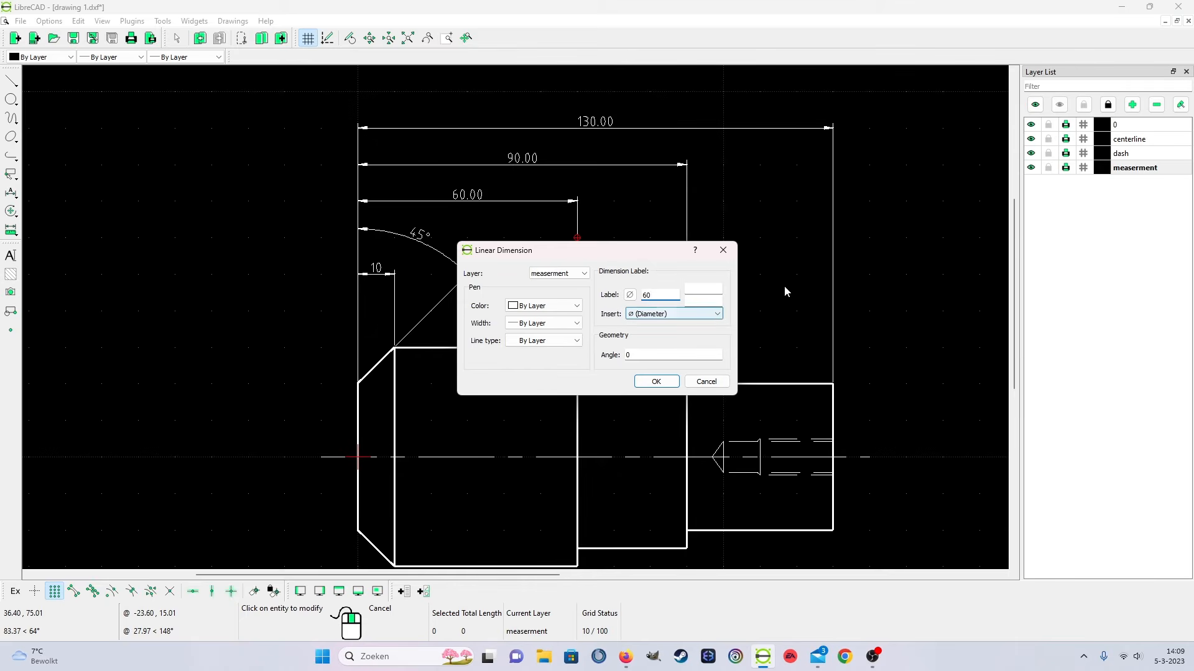
click(715, 299)
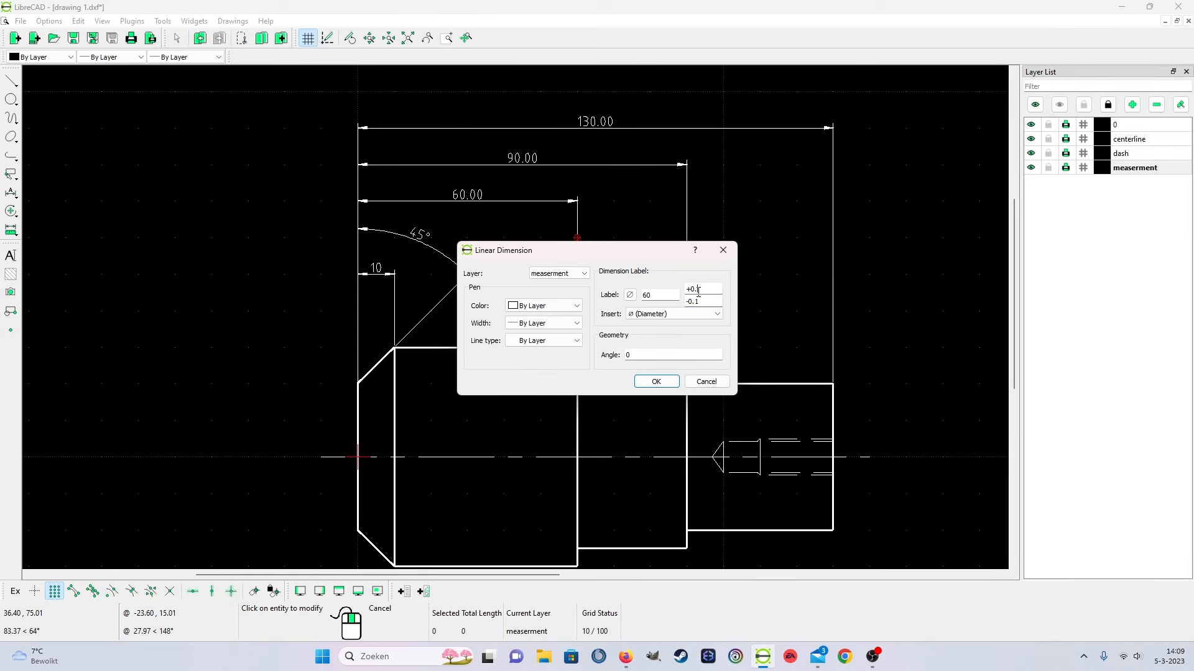
click(654, 381)
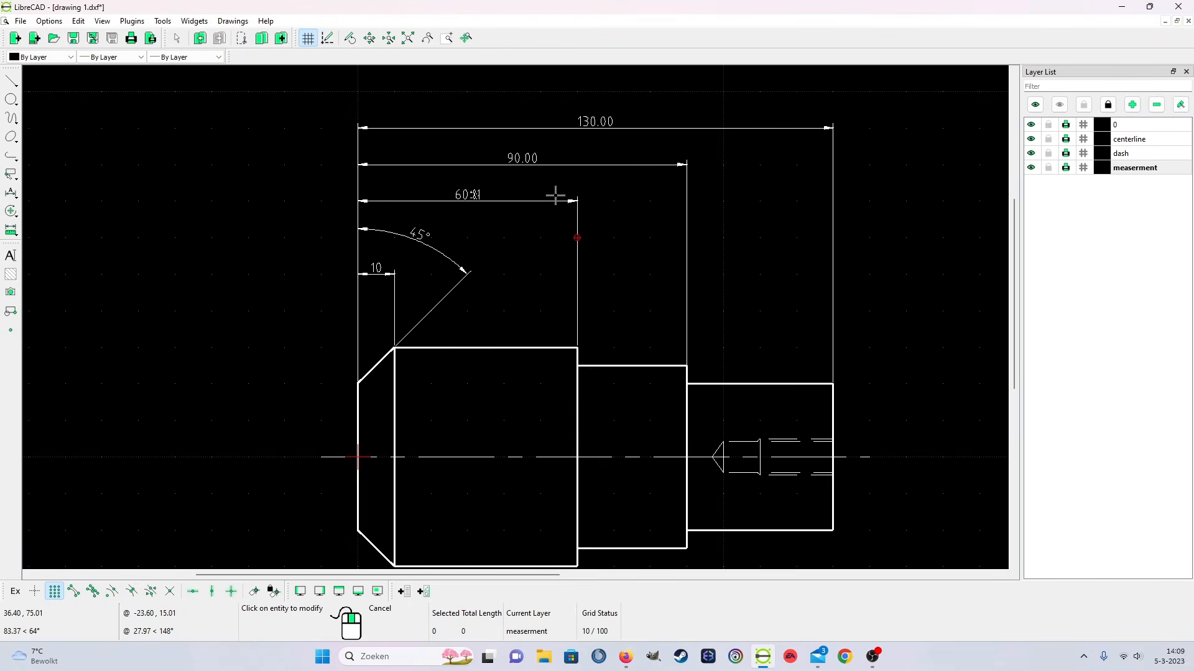
Label the length dimension to the end of the middle section 90 with tolerances of +0.1 and -0.1
scroll(529, 198, up, 6)
scroll(525, 215, down, 1)
right_click(720, 244)
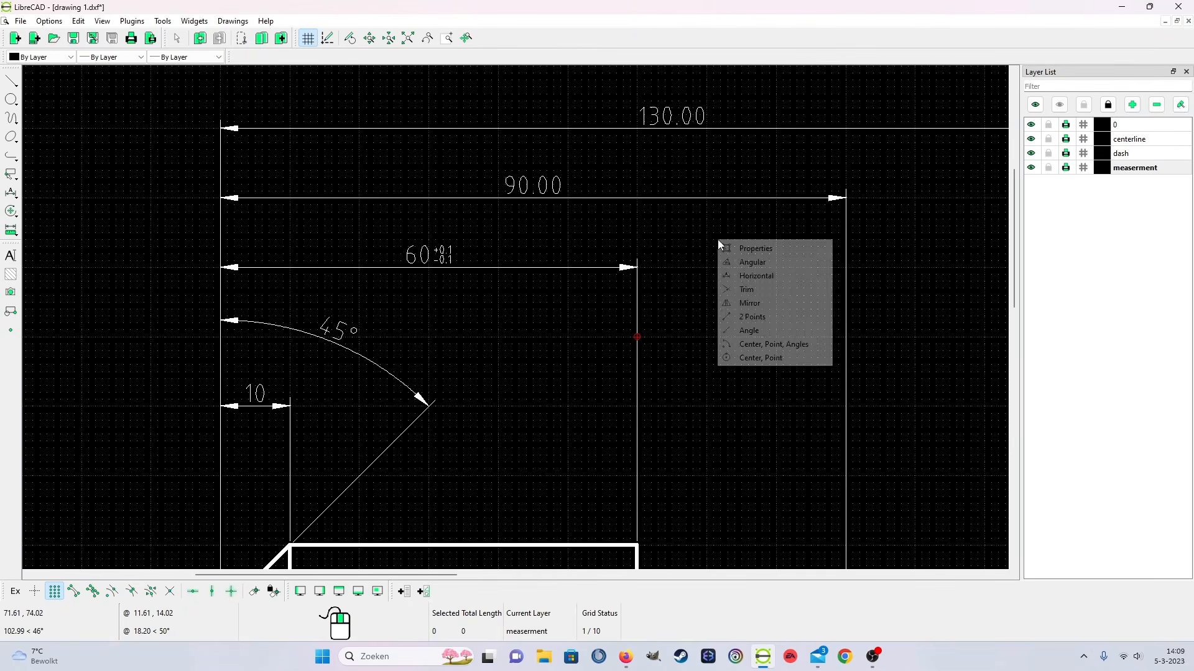
click(757, 249)
click(555, 188)
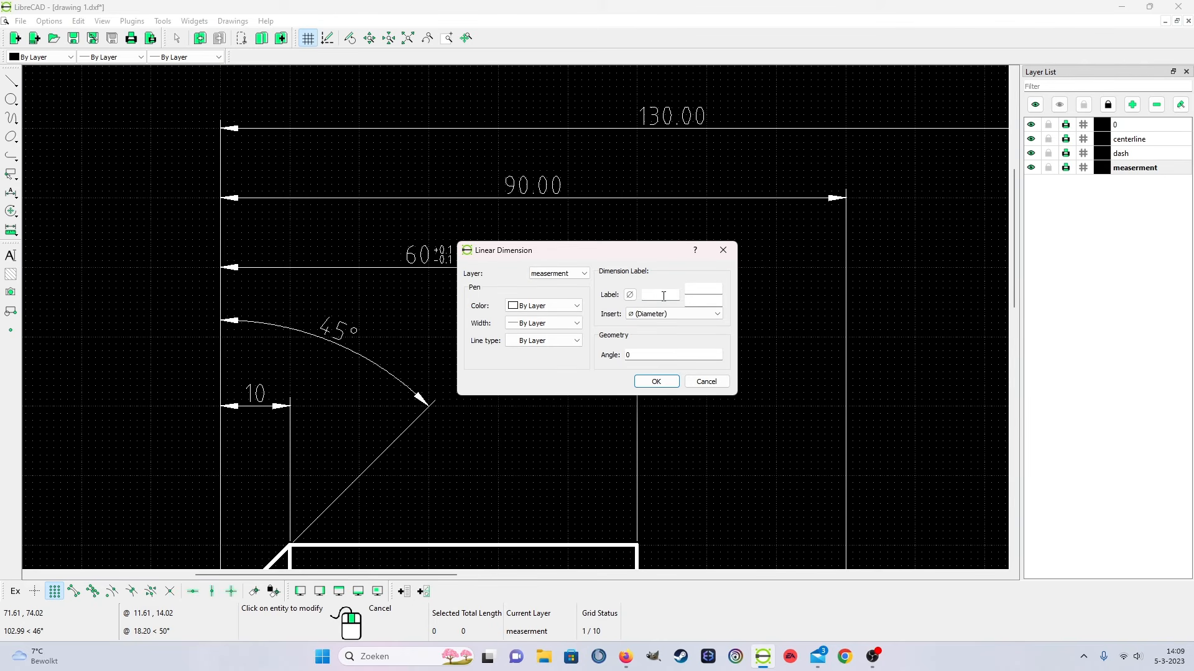
click(700, 290)
click(697, 301)
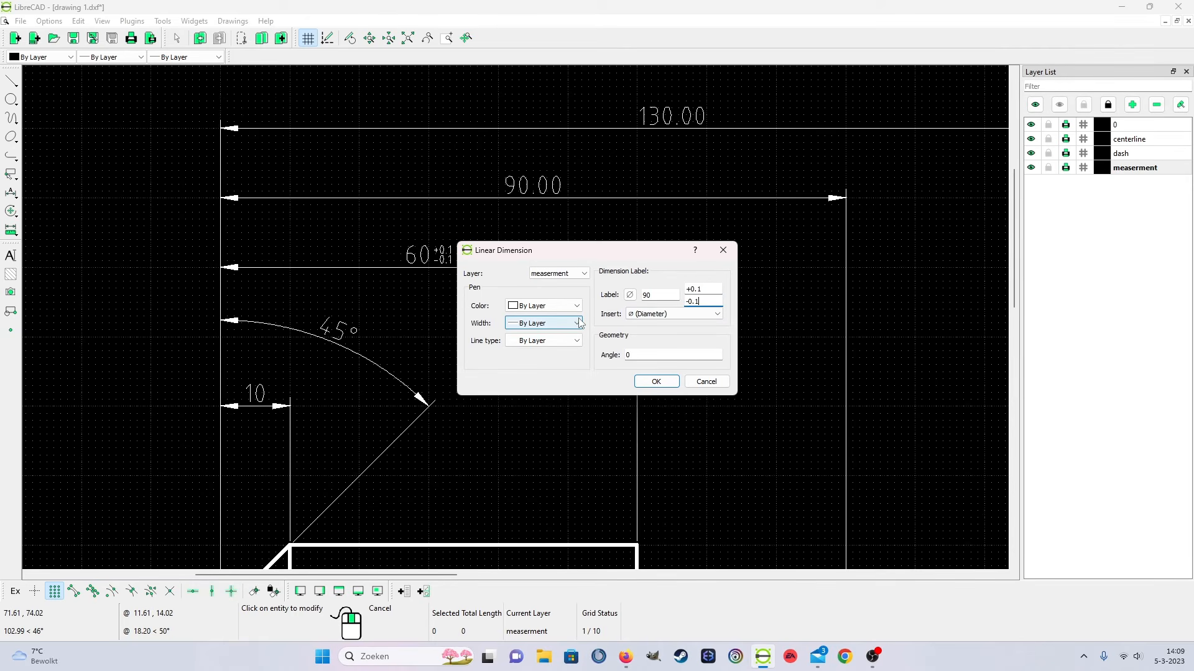
click(656, 381)
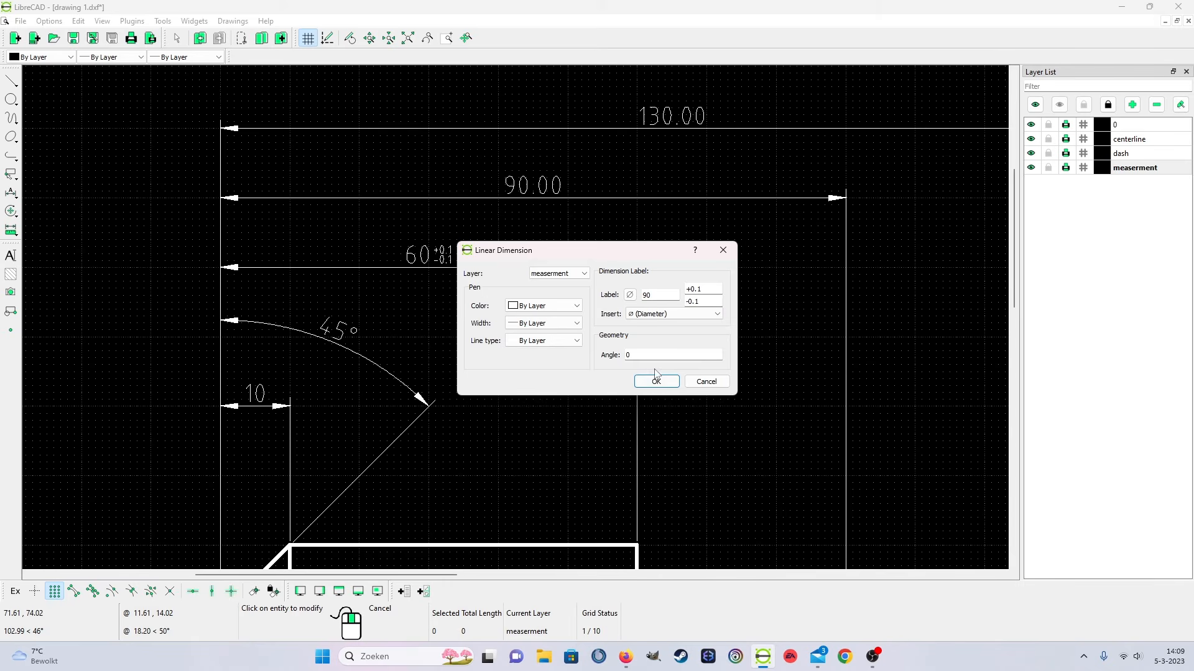
click(656, 375)
Label the overall length dimension 130 with an upper tolerance of 0 and a lower tolerance of -0.1
right_click(728, 157)
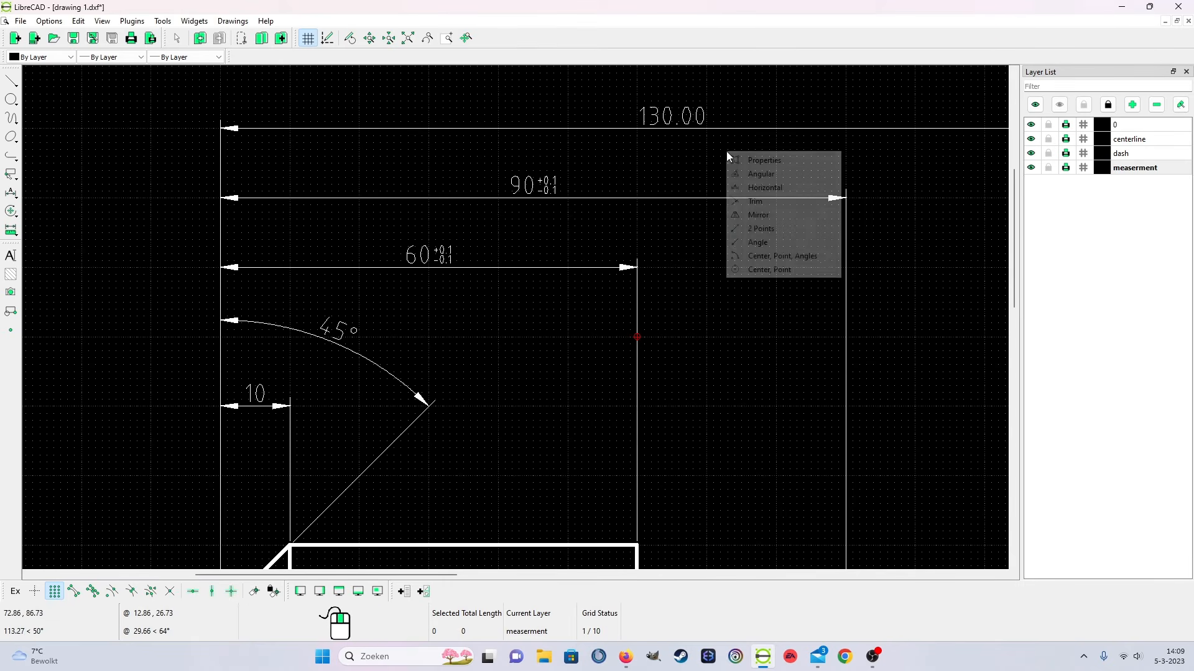
click(783, 160)
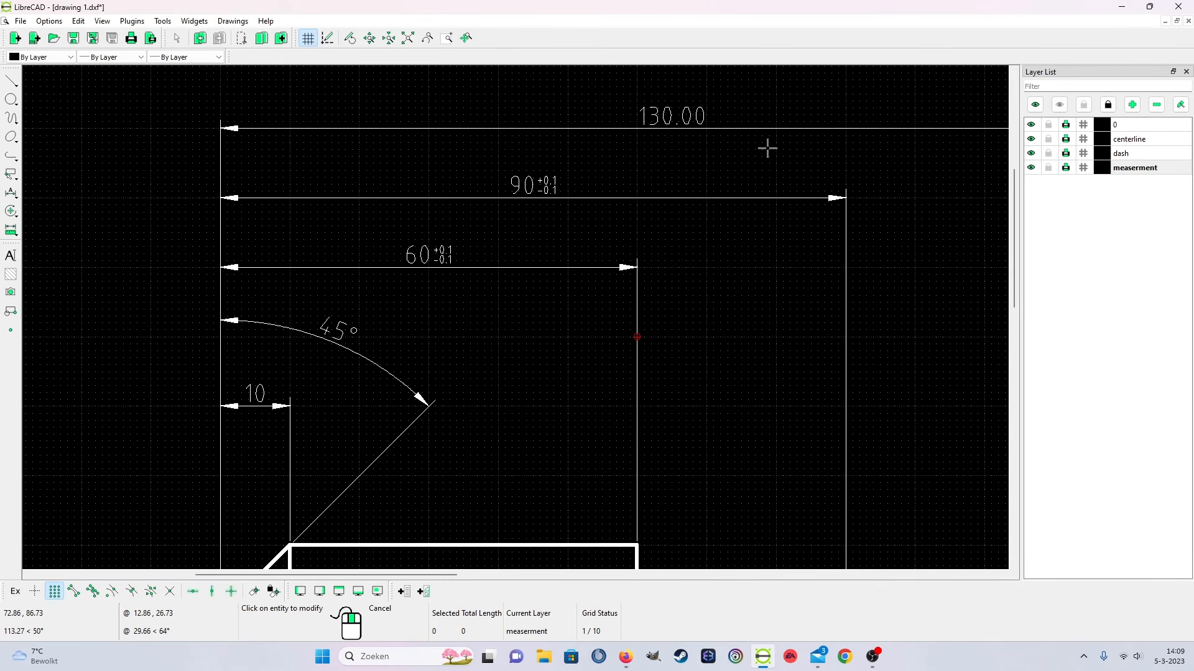
click(701, 110)
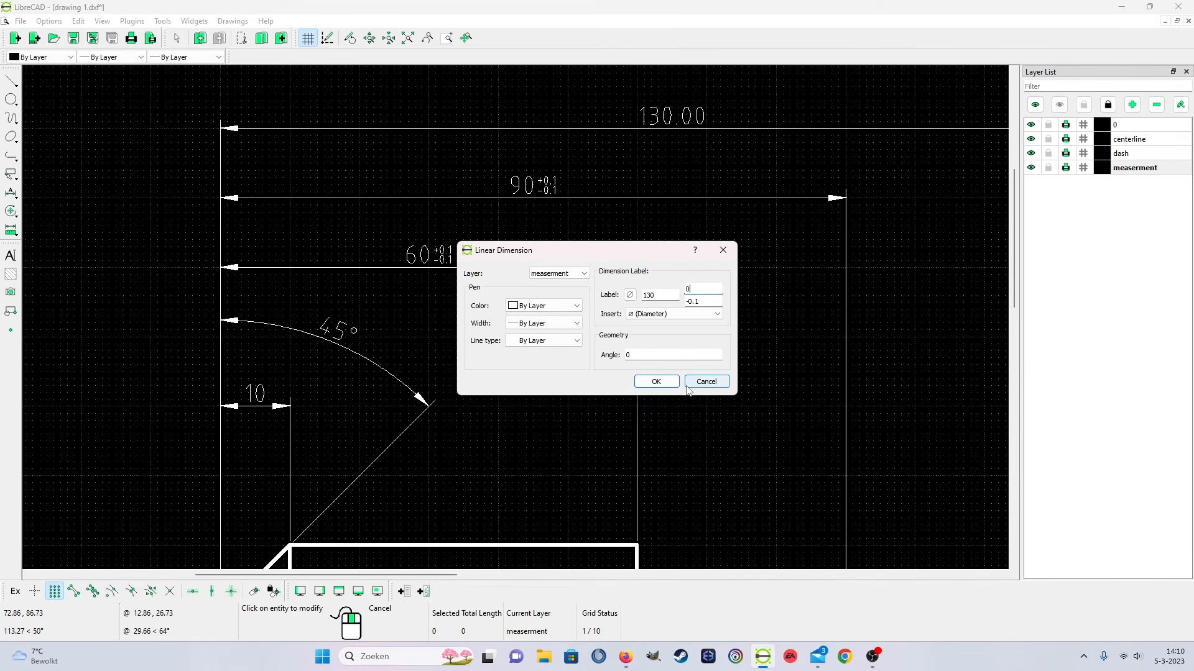
click(656, 381)
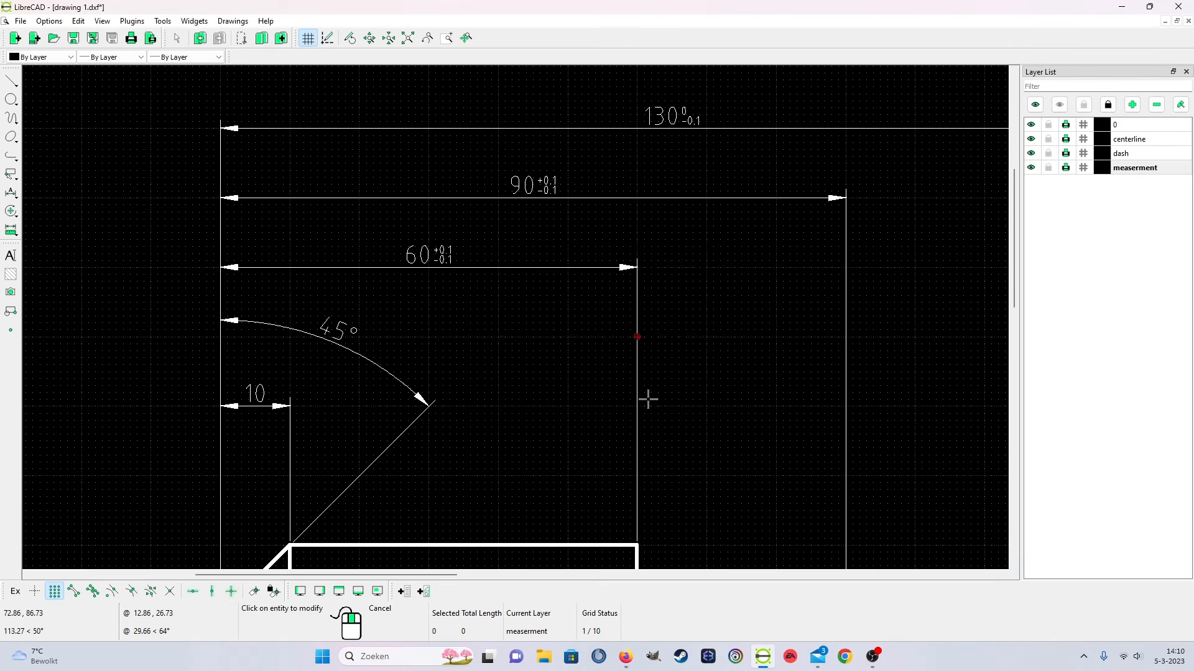
Add a vertical dimension across the largest section's diameter, placed about 30 units left of the shaft's chamfered end
scroll(649, 391, down, 3)
scroll(662, 389, up, 2)
scroll(668, 396, down, 5)
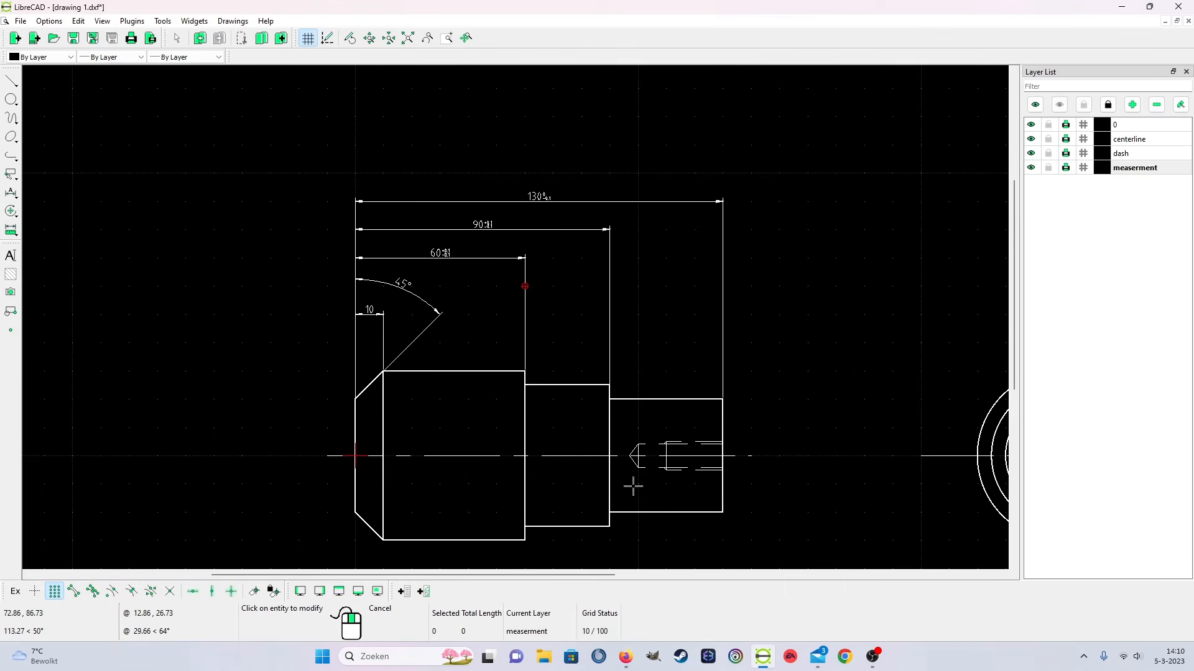
scroll(404, 443, up, 3)
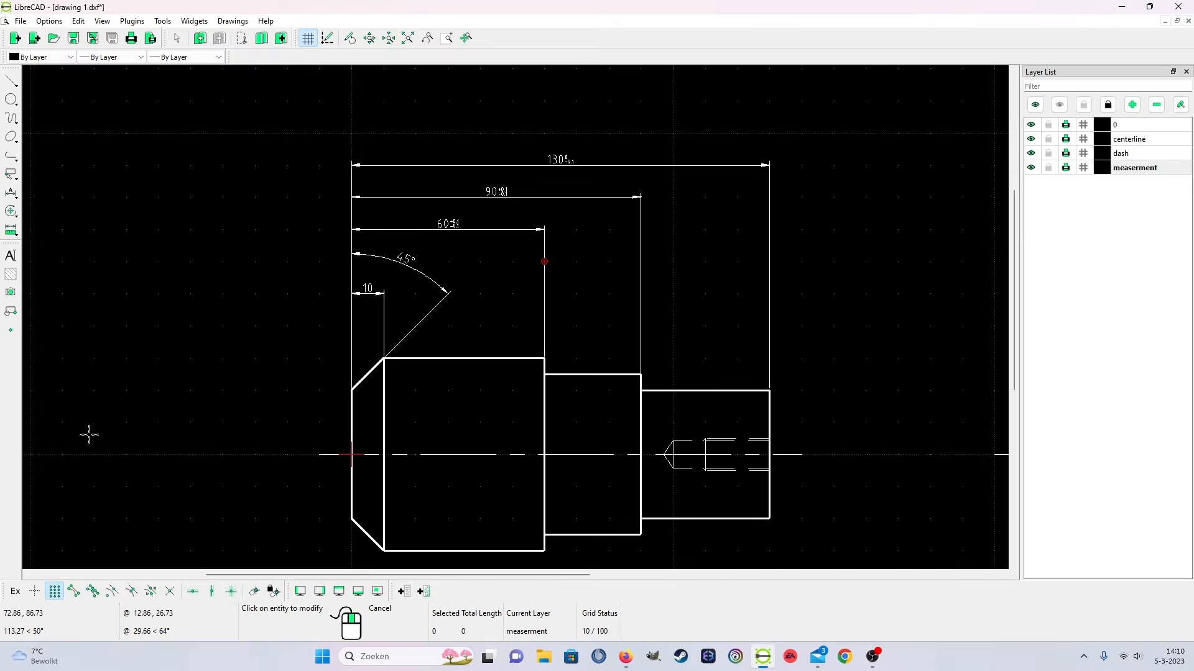
scroll(88, 431, down, 1)
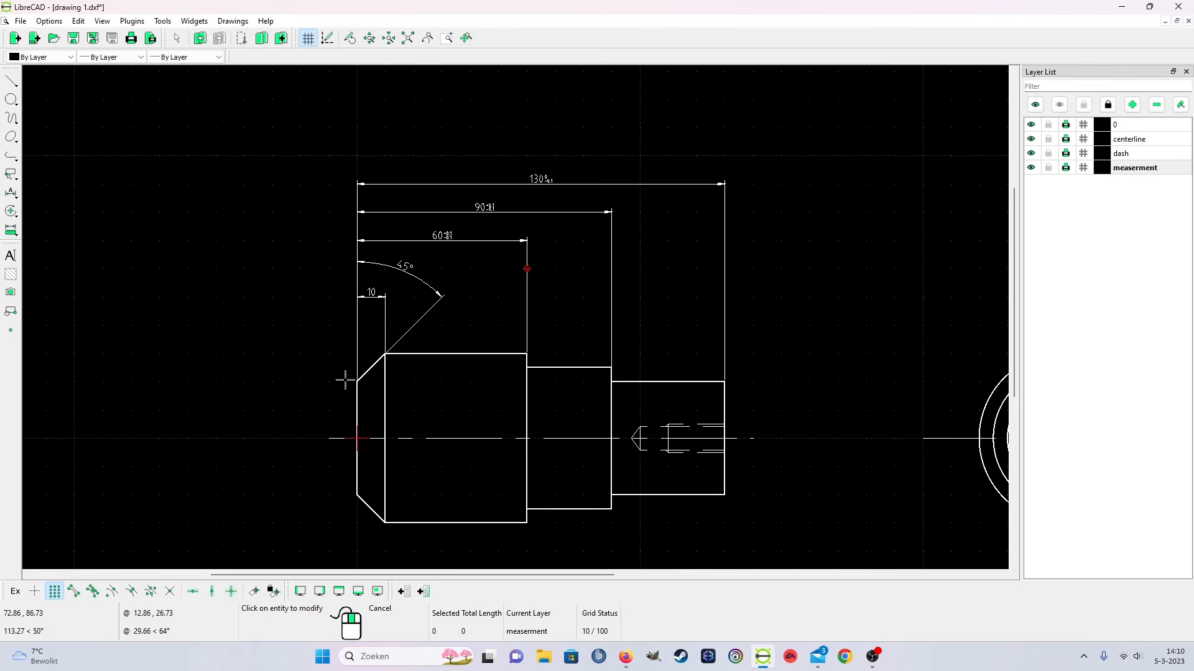
click(5, 195)
click(49, 234)
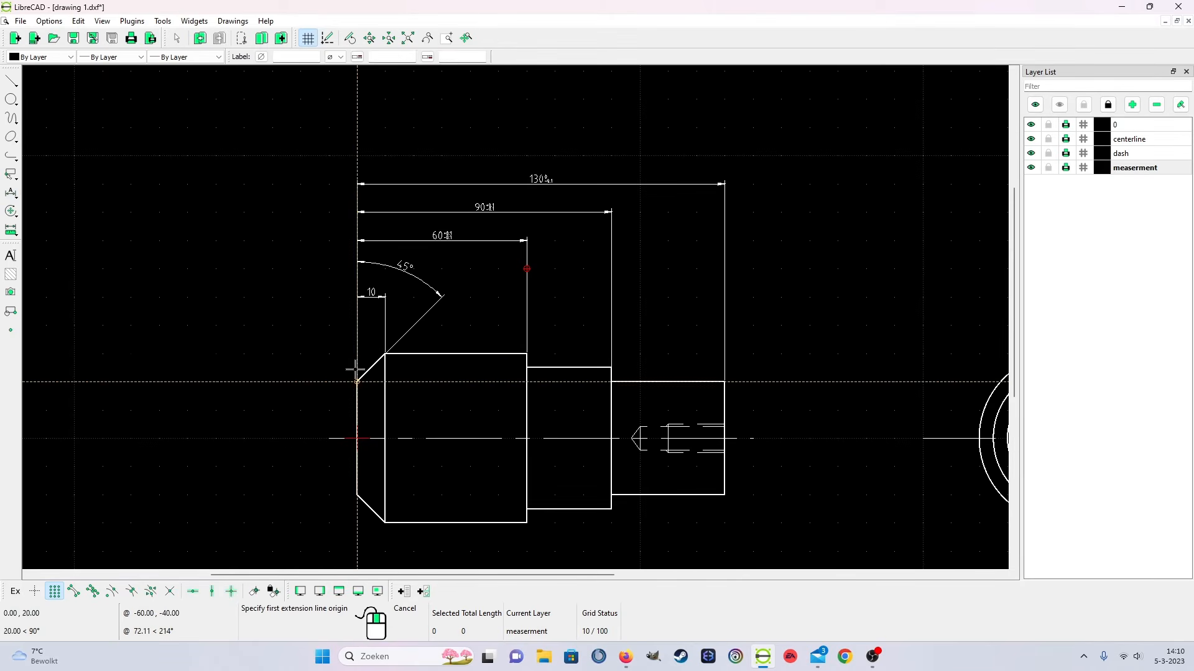
click(386, 353)
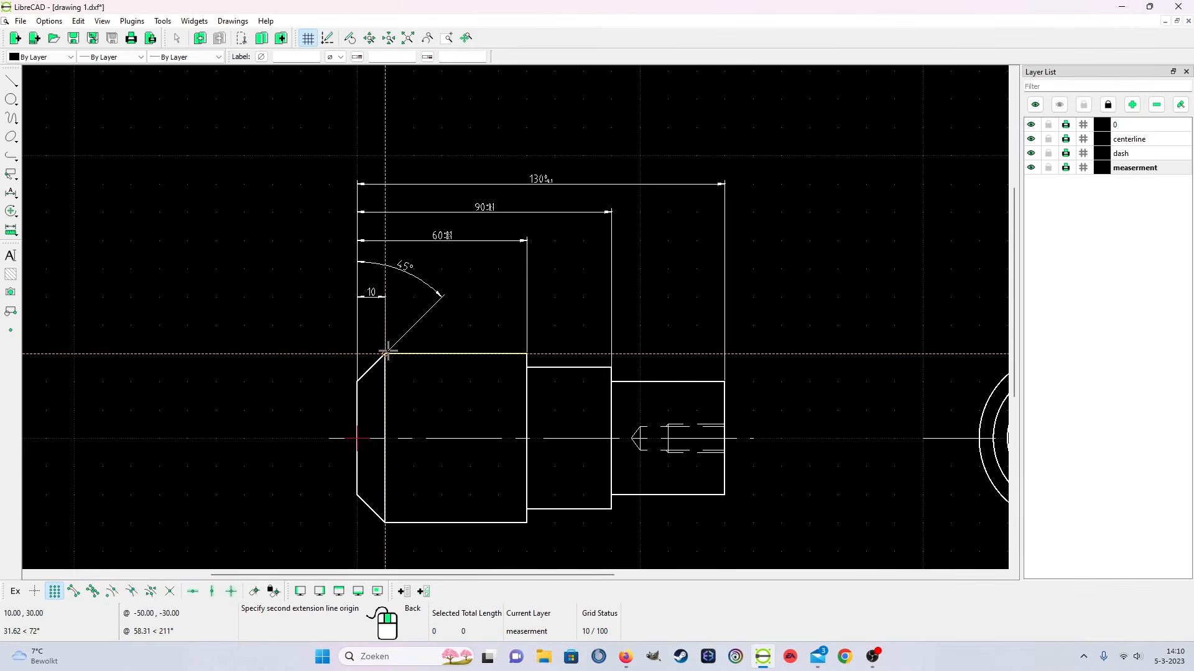
click(386, 523)
click(281, 515)
right_click(305, 534)
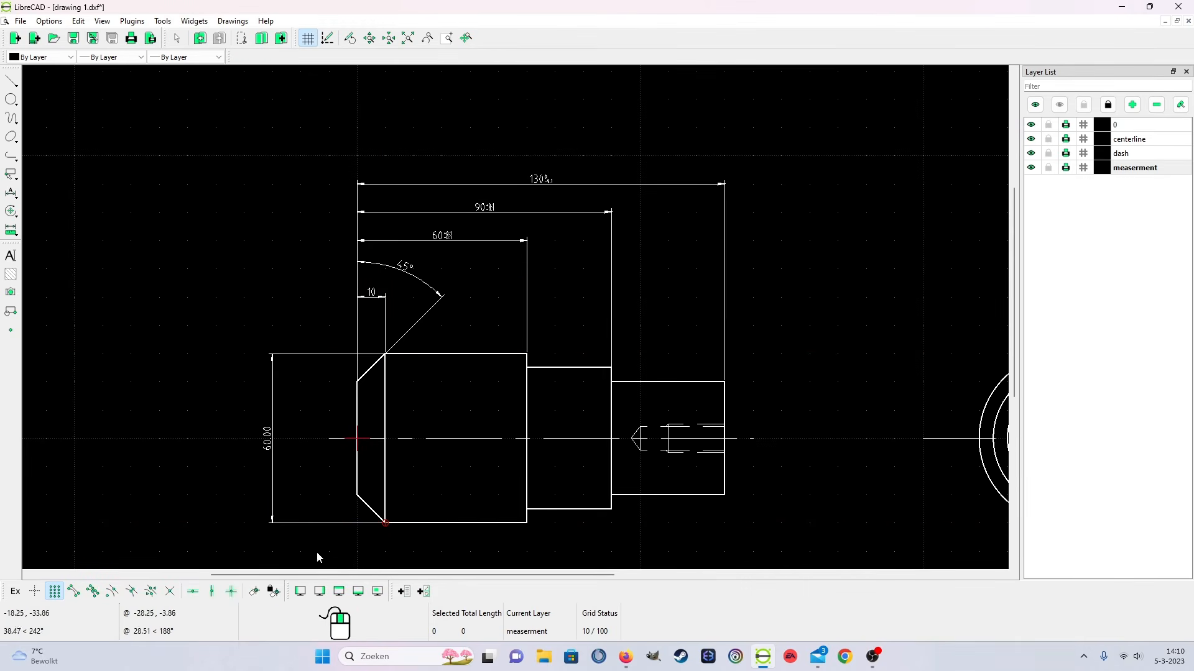
Set the label of the largest section's vertical dimension to 60 H7 with a leading diameter symbol
right_click(160, 437)
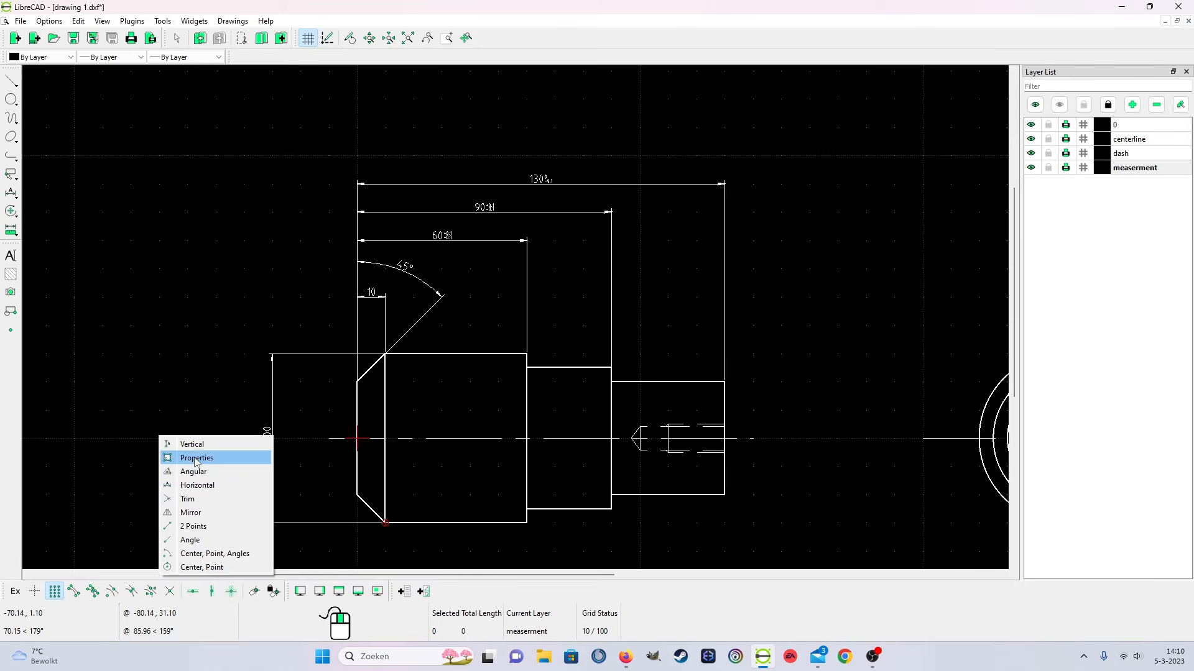
click(195, 458)
click(264, 440)
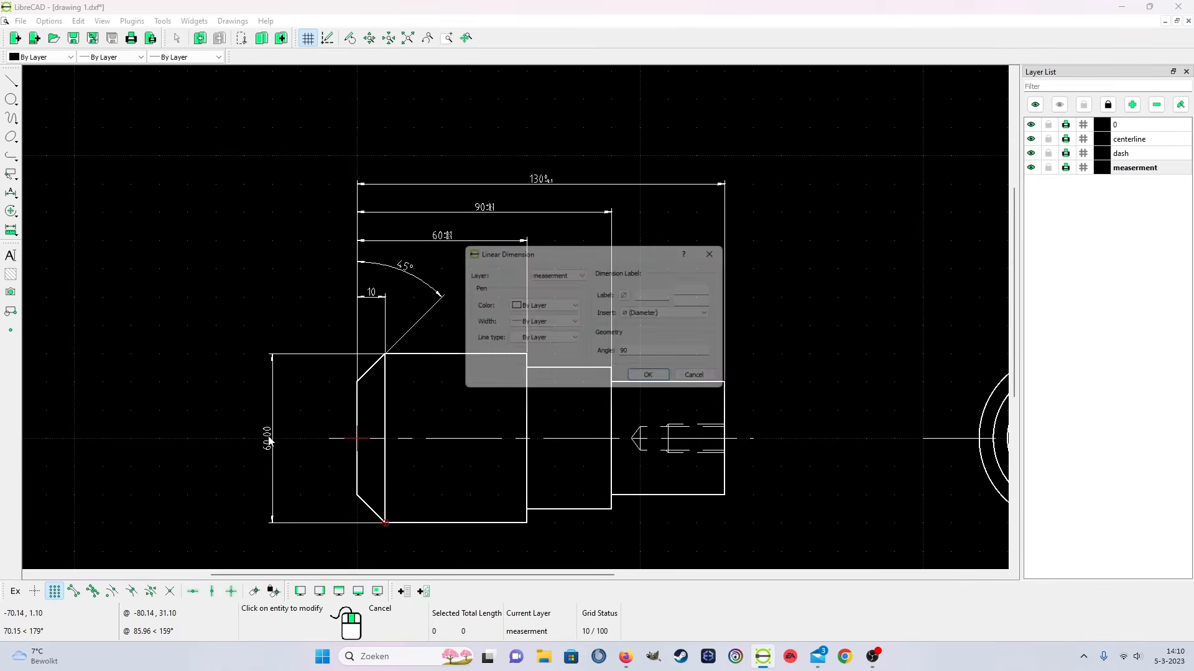
click(629, 296)
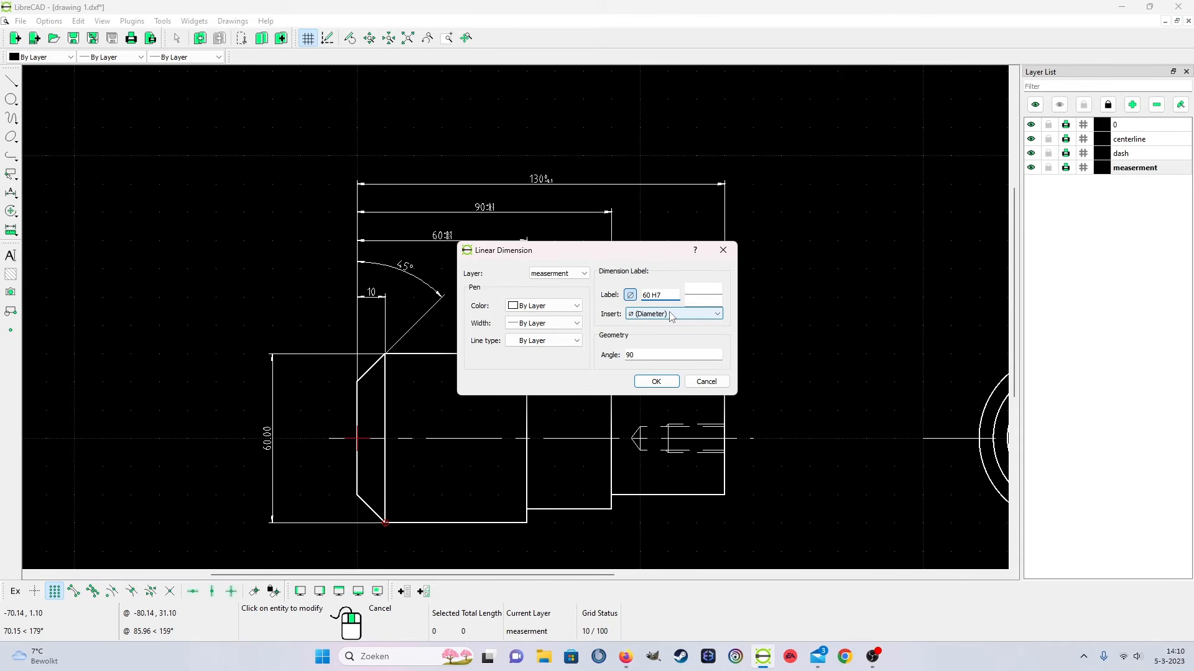
click(656, 381)
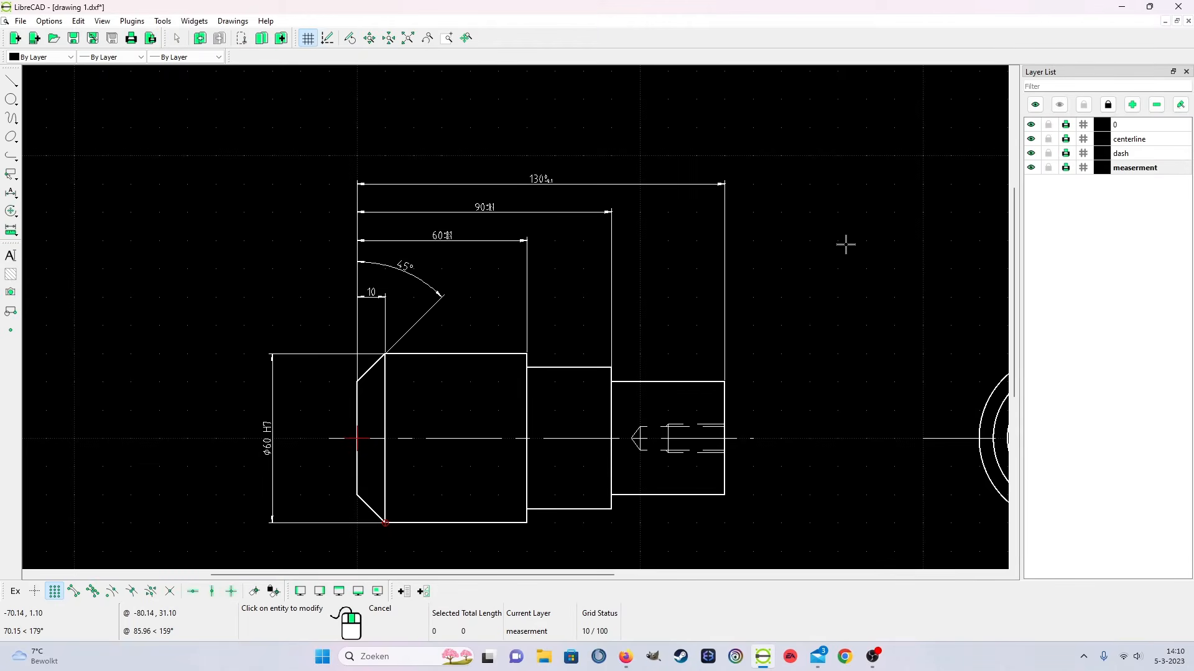
Add a vertical dimension across the middle section's diameter and set its dimension line about 60 units beyond the shaft's threaded end
scroll(833, 244, down, 1)
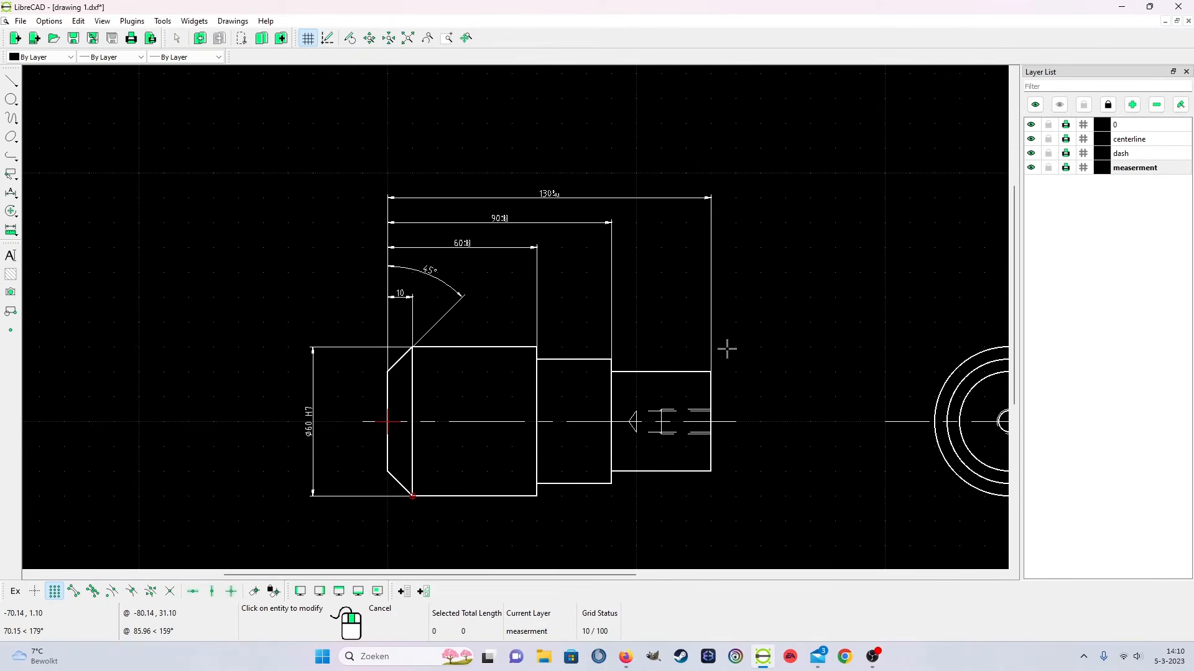
click(16, 193)
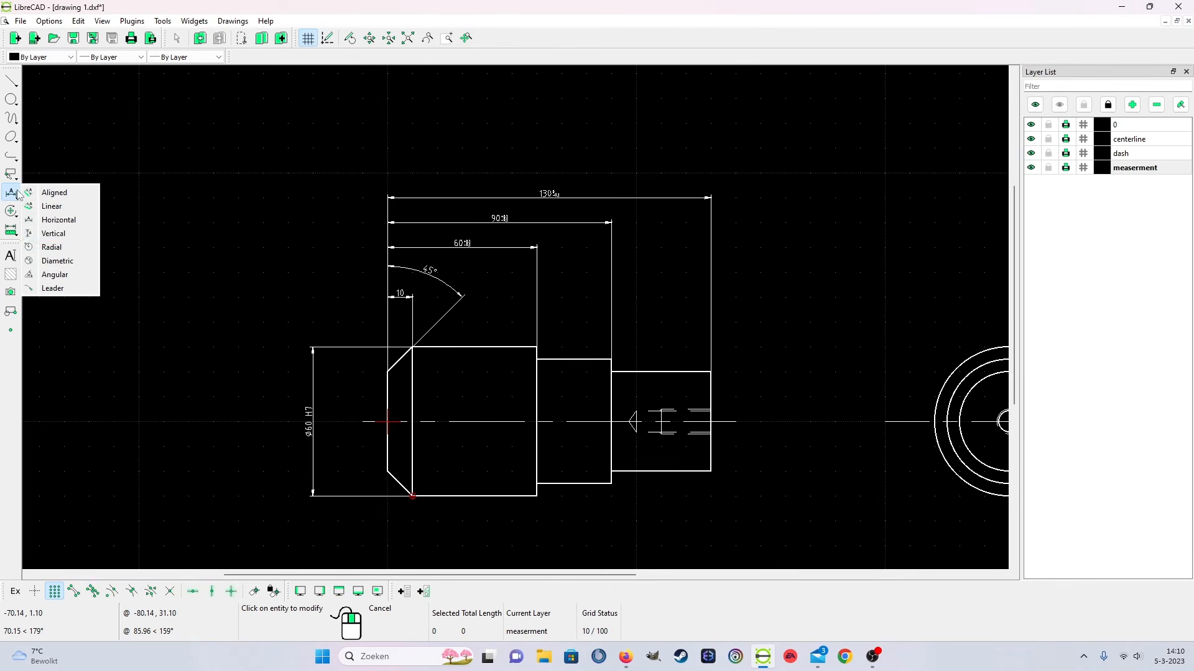
click(53, 234)
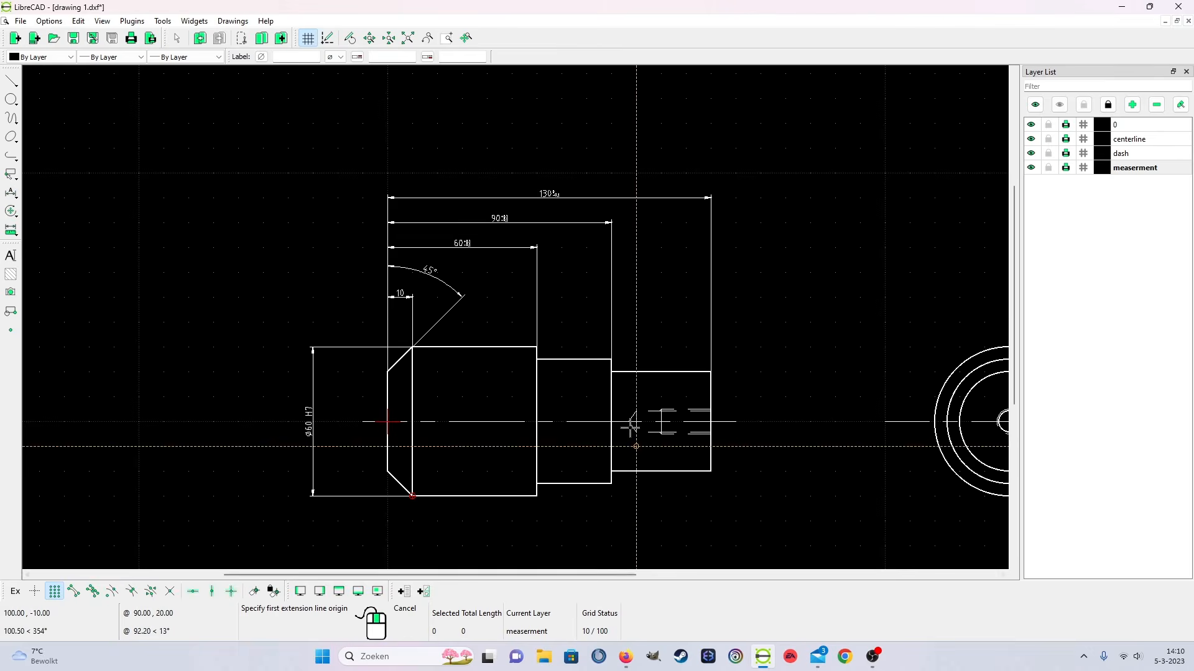
scroll(621, 397, up, 3)
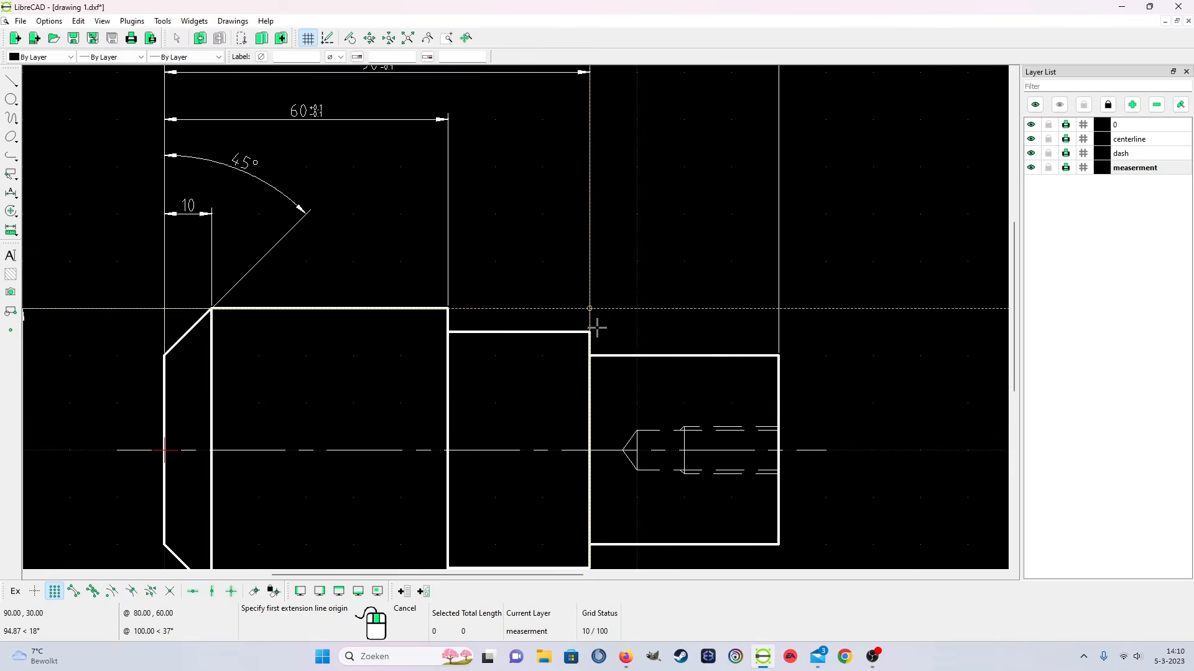
scroll(591, 338, up, 3)
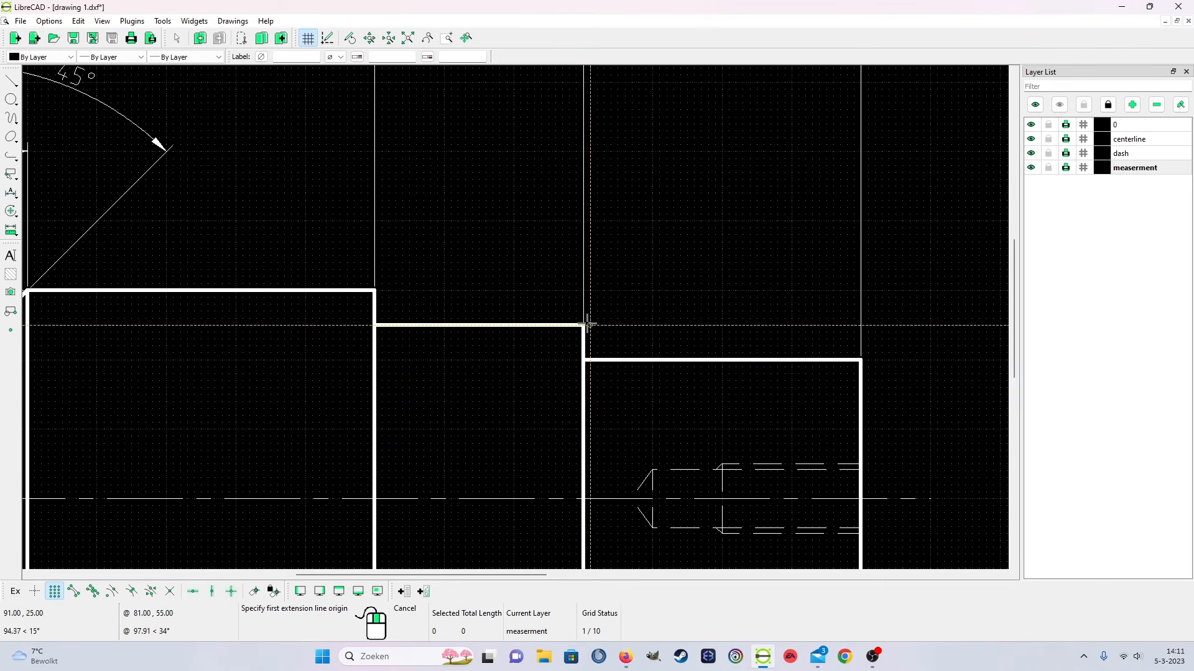
scroll(510, 339, down, 3)
scroll(529, 379, down, 2)
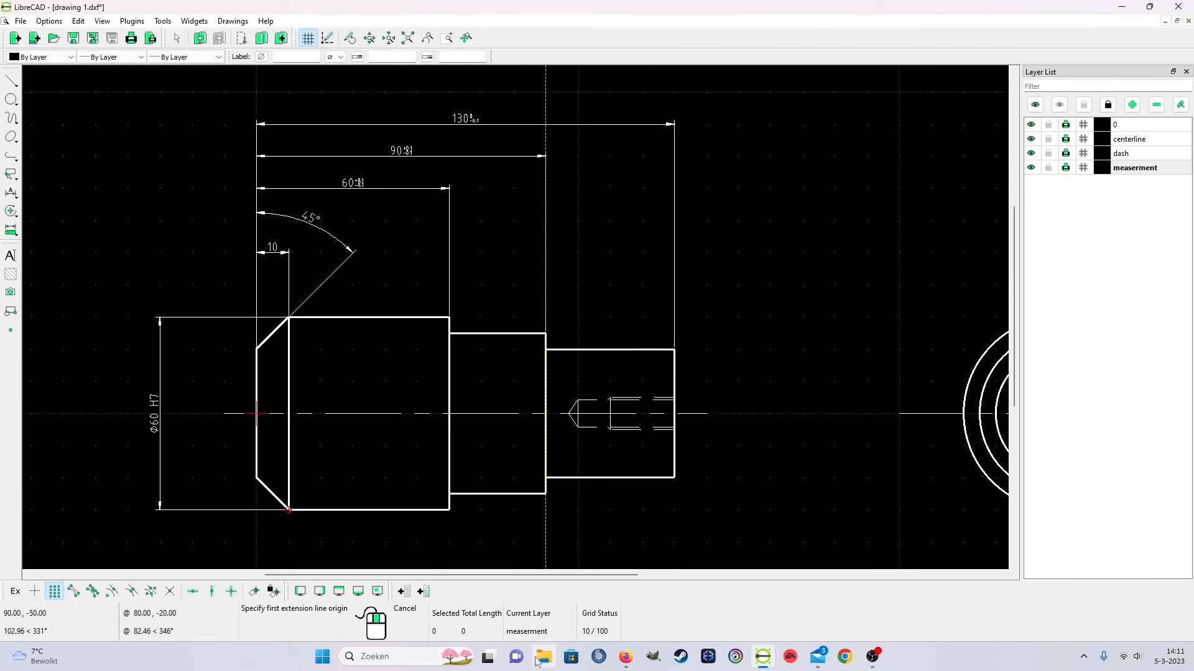
click(170, 591)
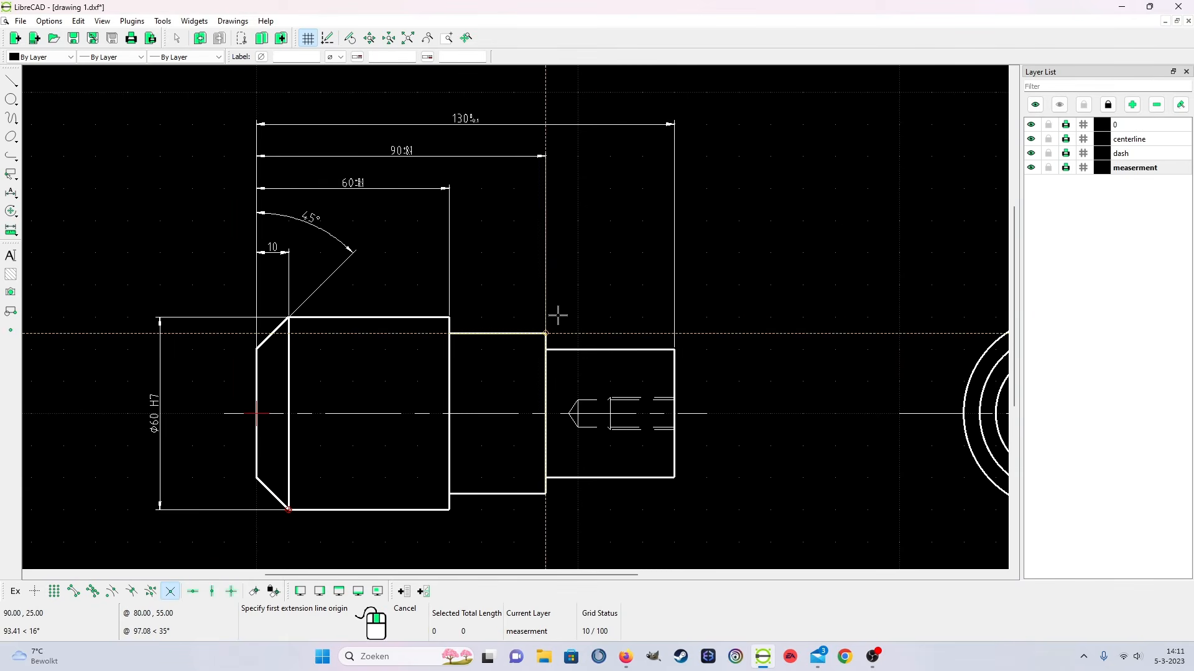
click(546, 333)
click(547, 494)
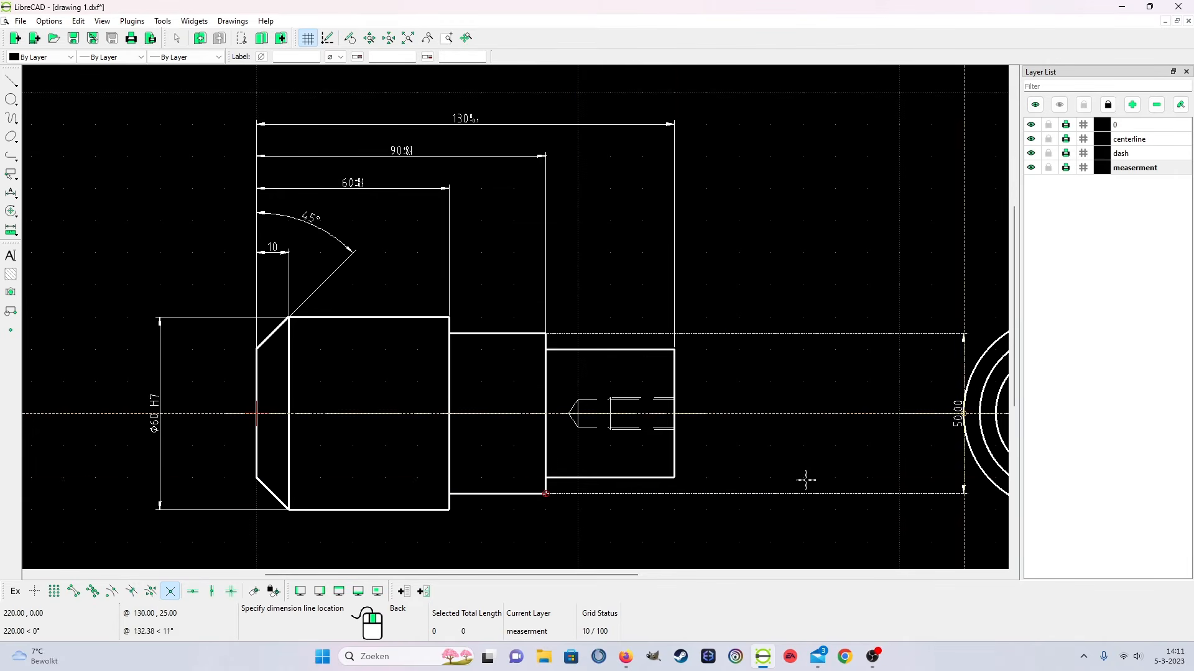
click(170, 591)
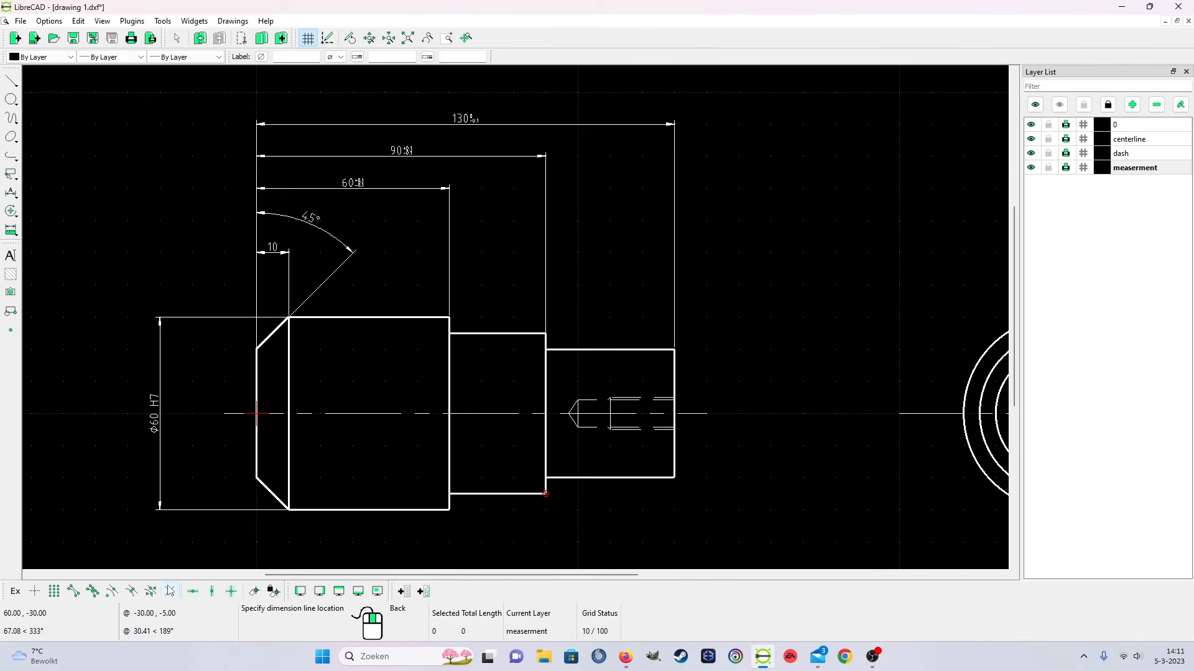
click(54, 593)
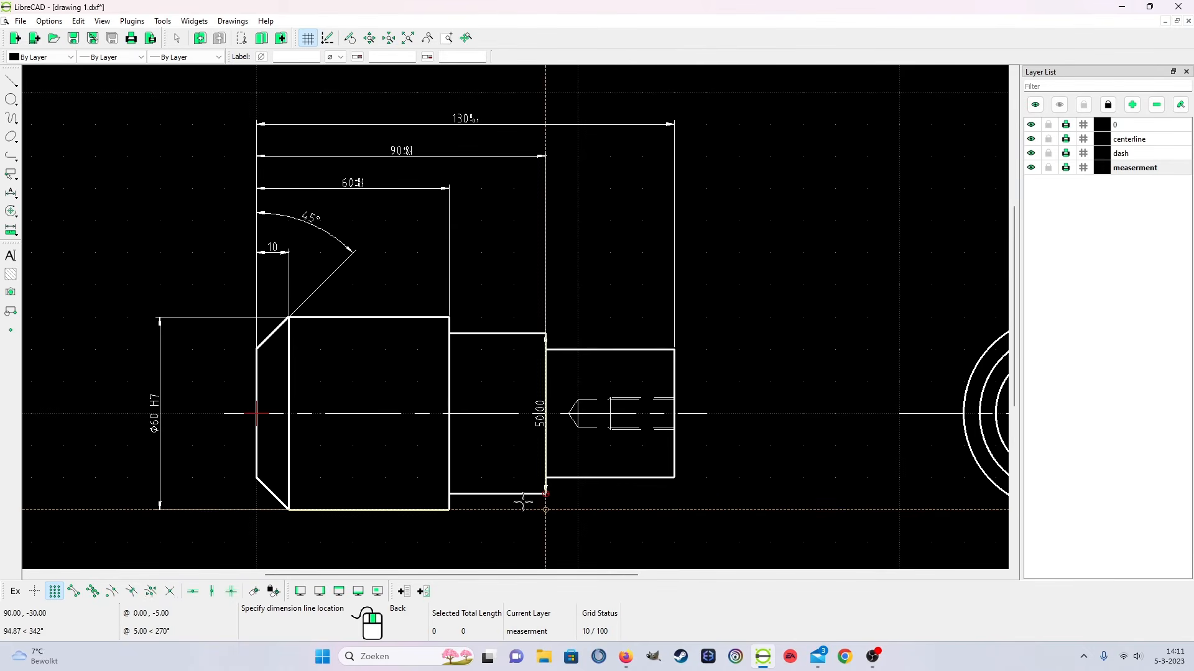
click(771, 494)
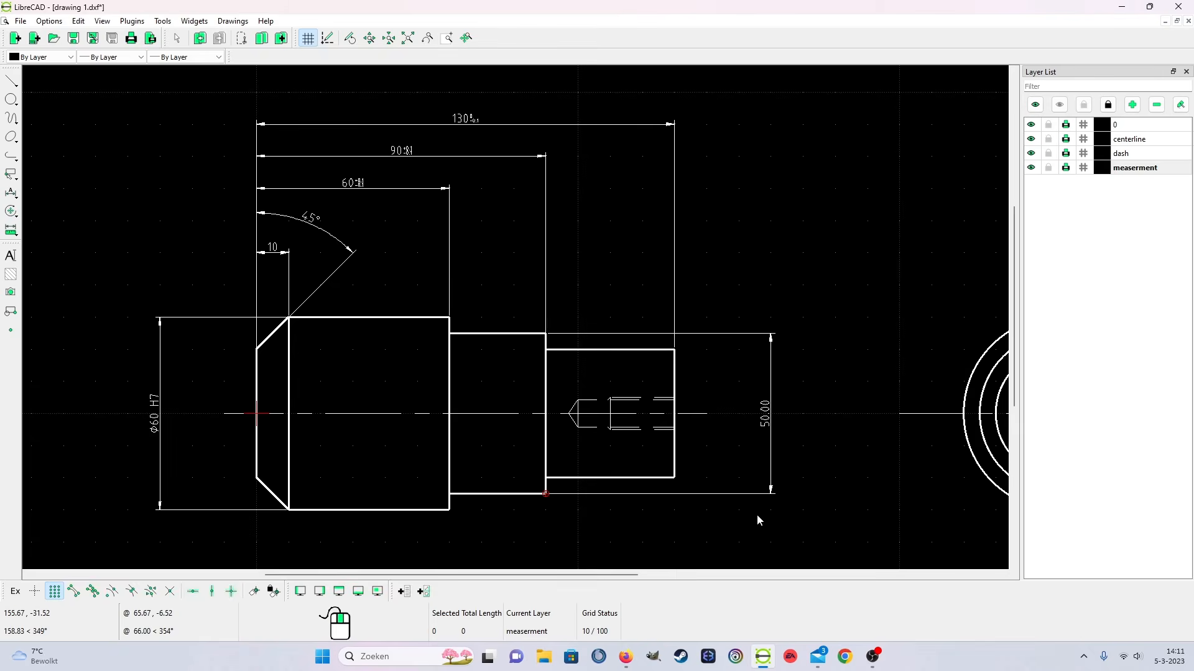
click(771, 493)
drag(771, 493, 860, 498)
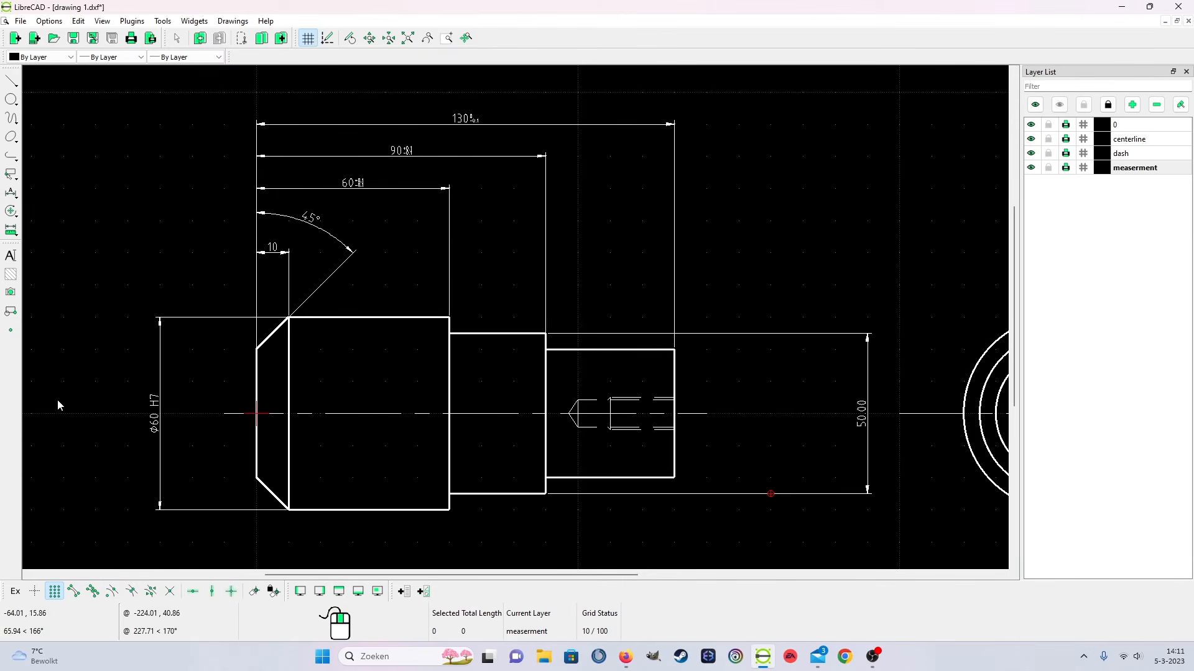
Add a vertical dimension across the smallest section's diameter, placed about 30 units beyond the shaft's threaded end
click(19, 199)
click(51, 236)
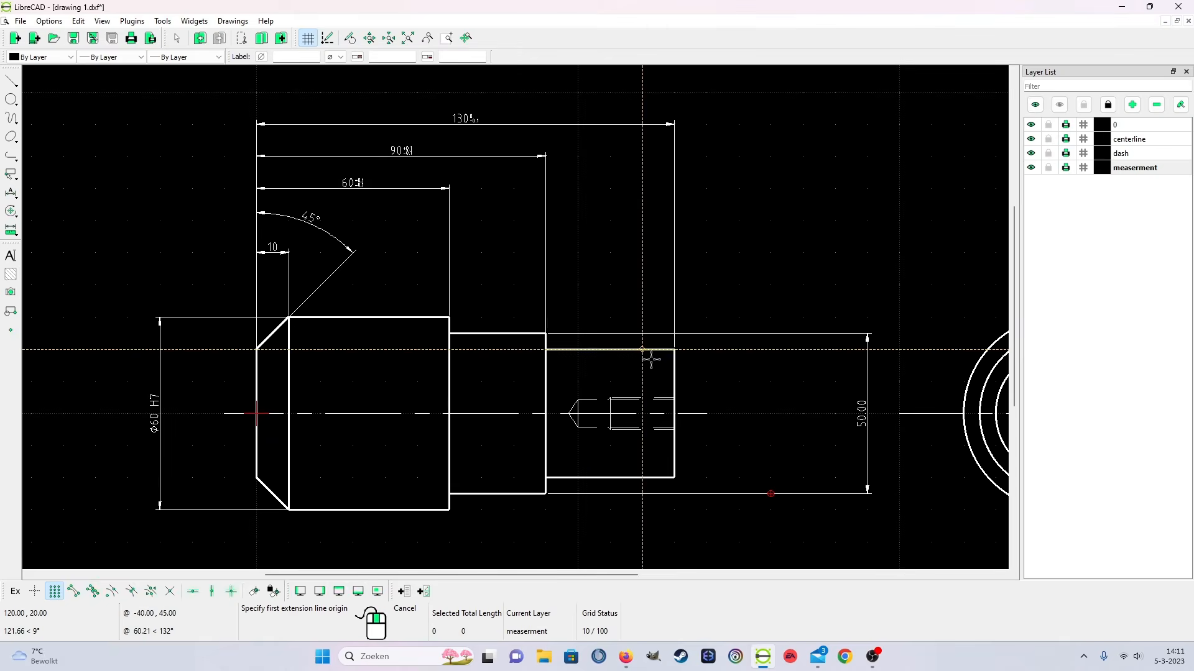
click(673, 350)
click(724, 477)
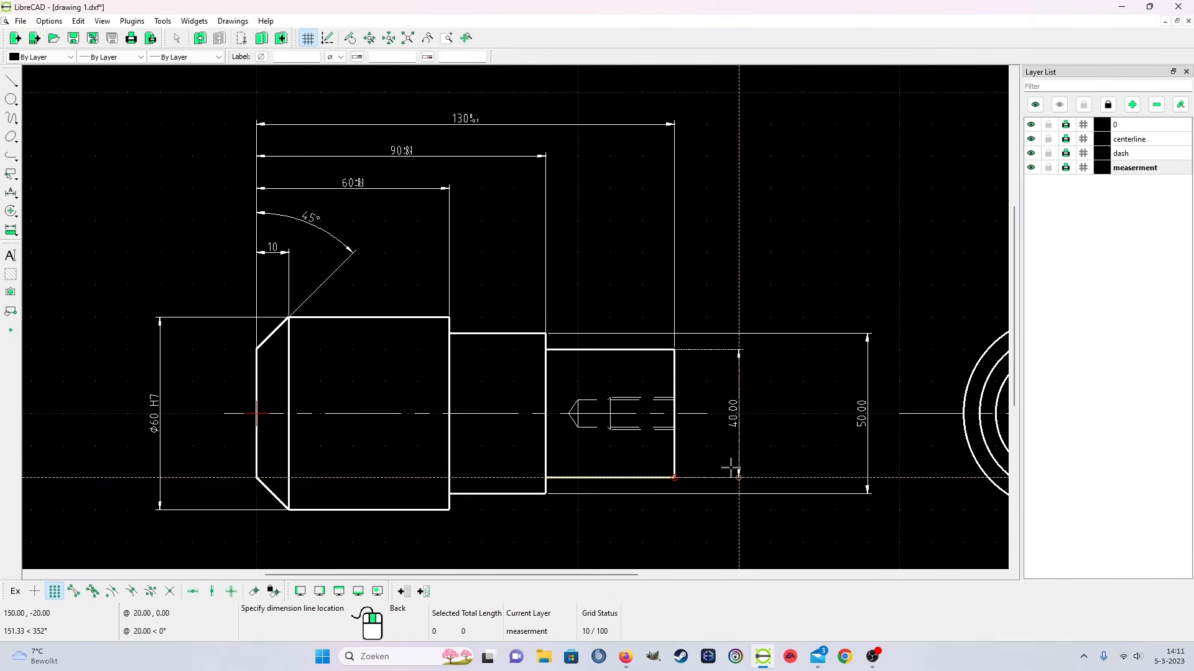
click(772, 471)
scroll(824, 451, down, 2)
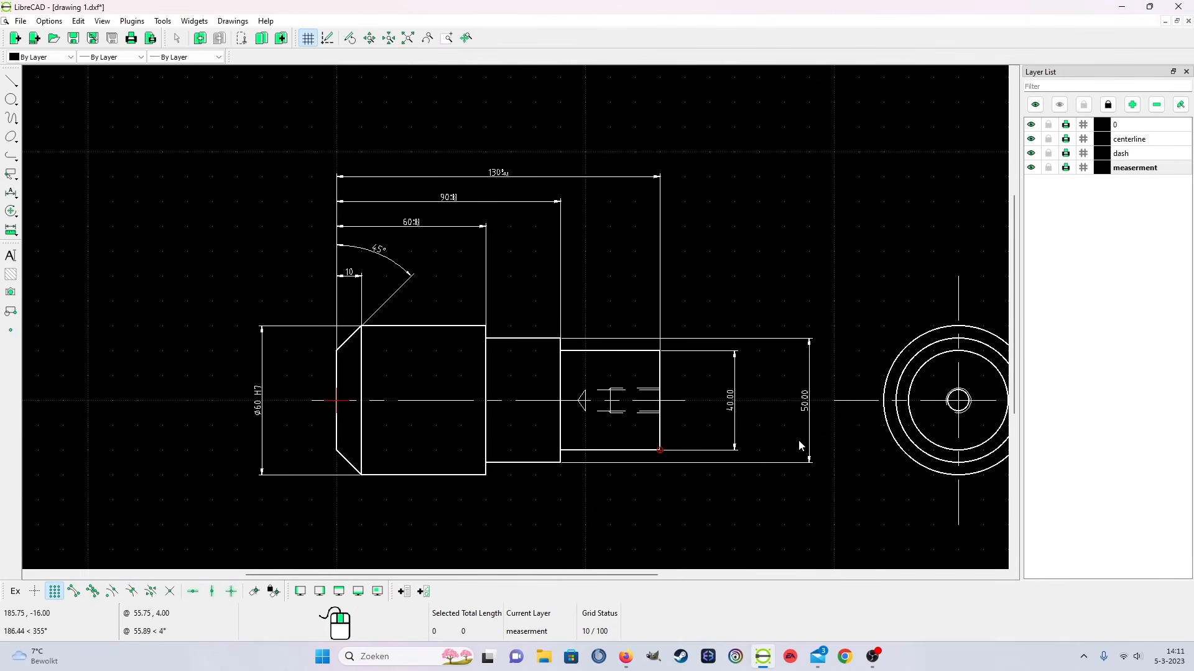
Move the smallest section's dimension line outward to about 46 units beyond the shaft end, using free placement instead of grid snapping
scroll(722, 473, up, 1)
click(715, 444)
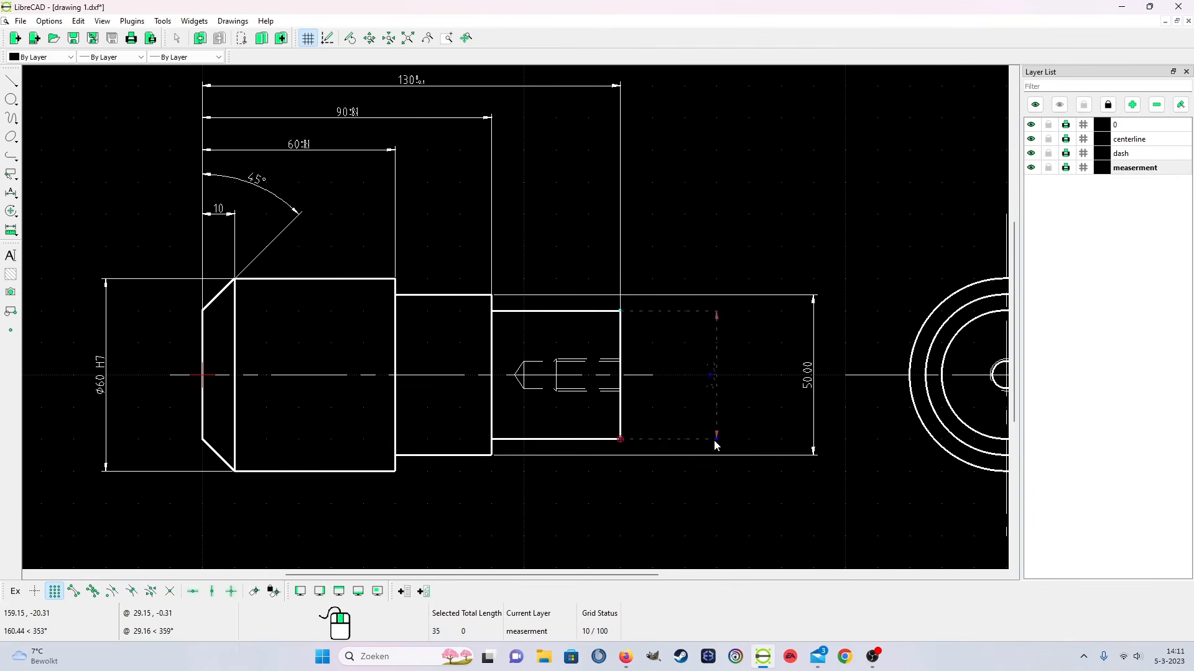
click(717, 440)
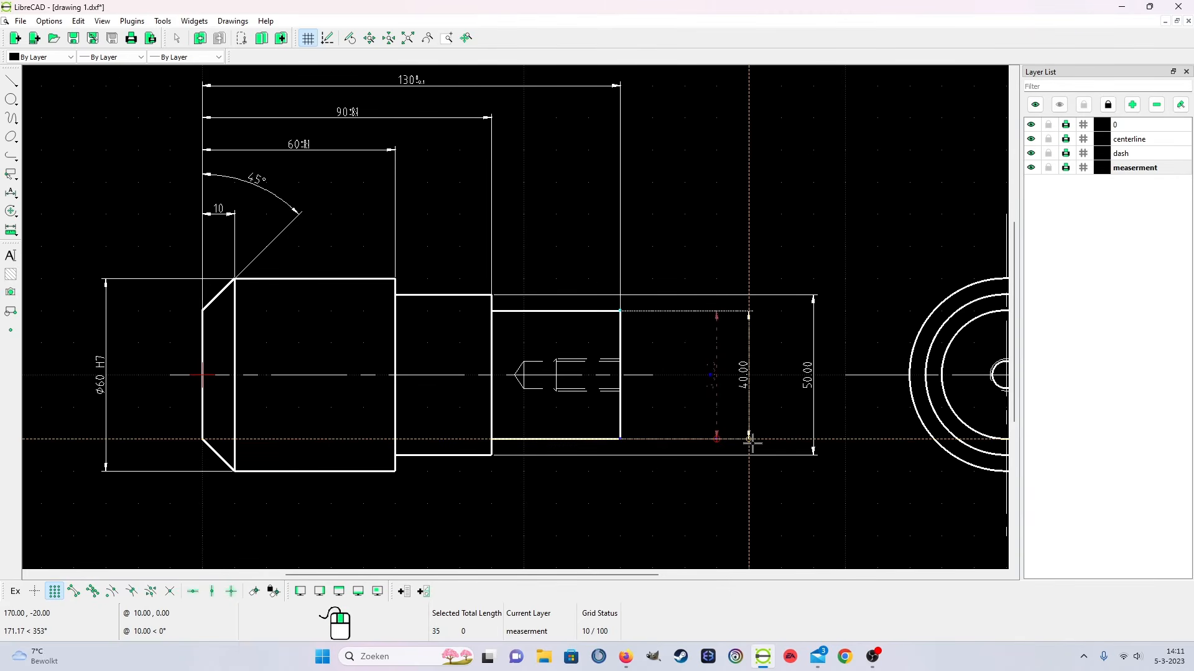
click(749, 440)
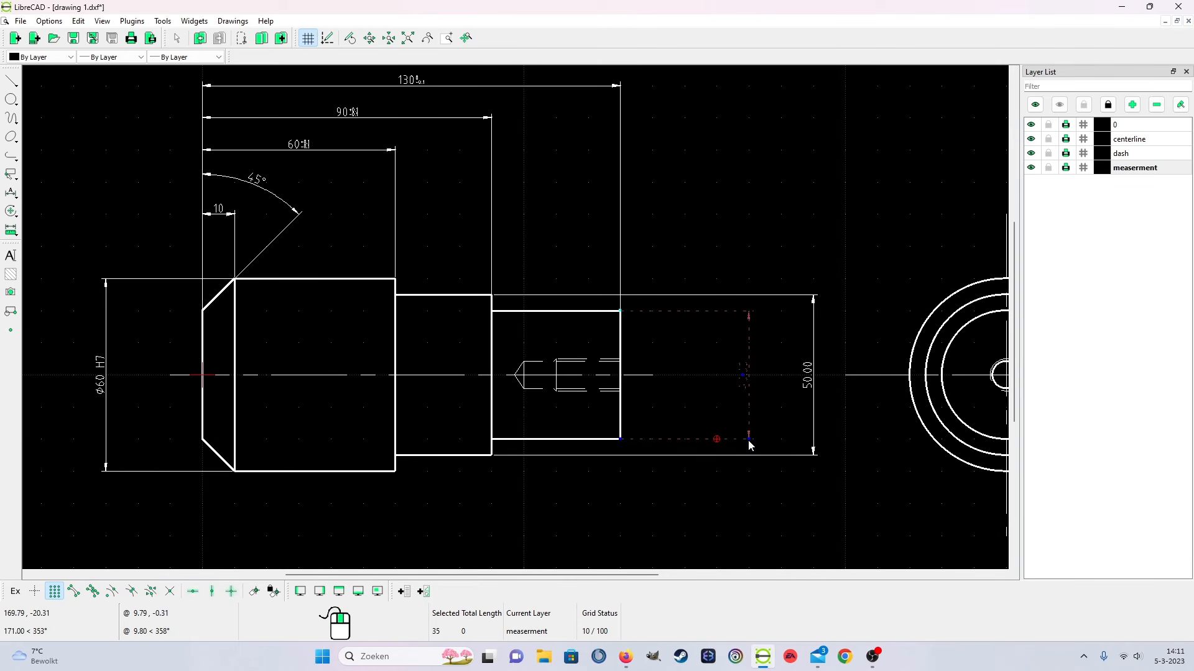
click(748, 440)
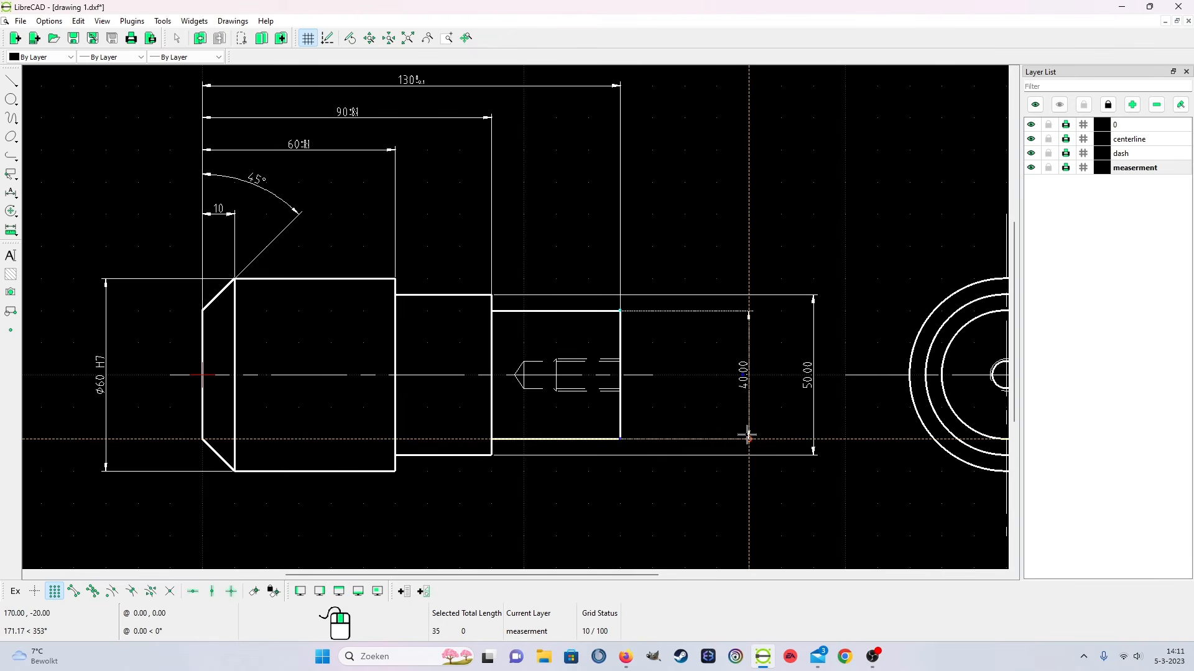
click(748, 440)
click(764, 444)
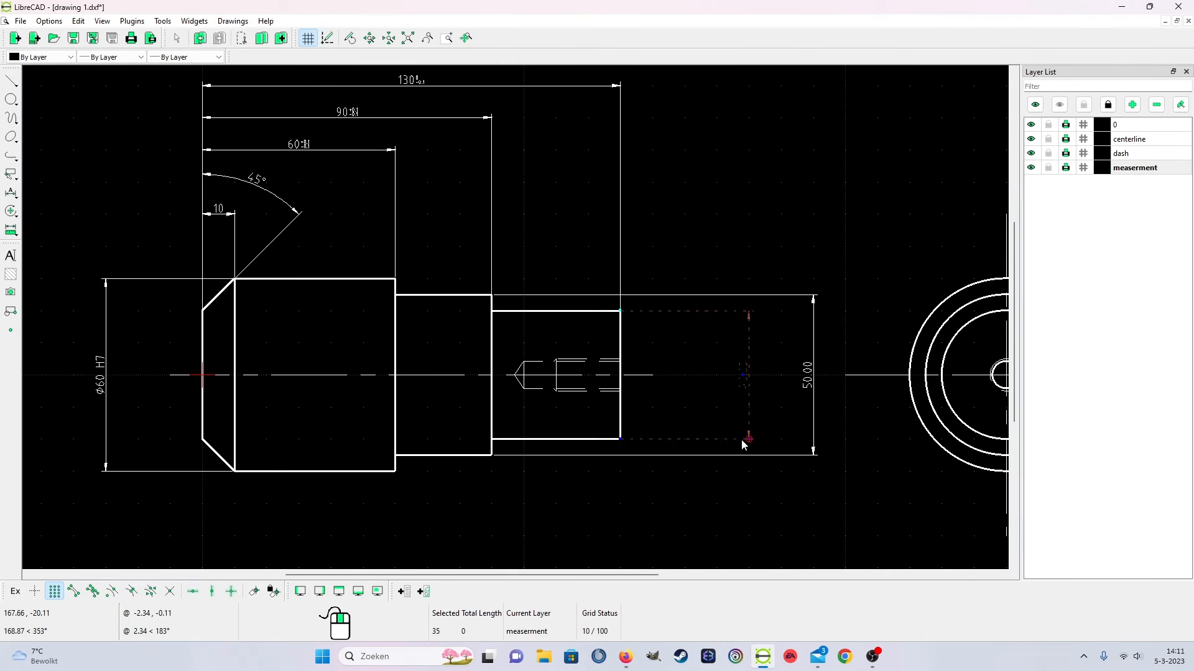
key(Escape)
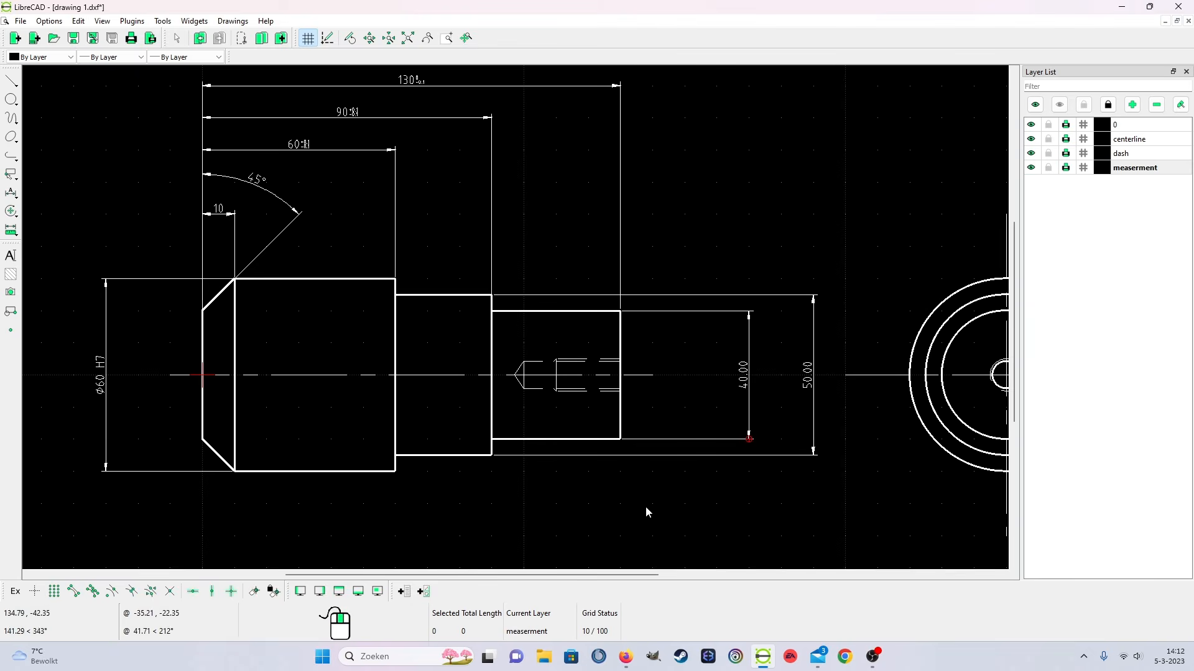
click(748, 441)
click(749, 441)
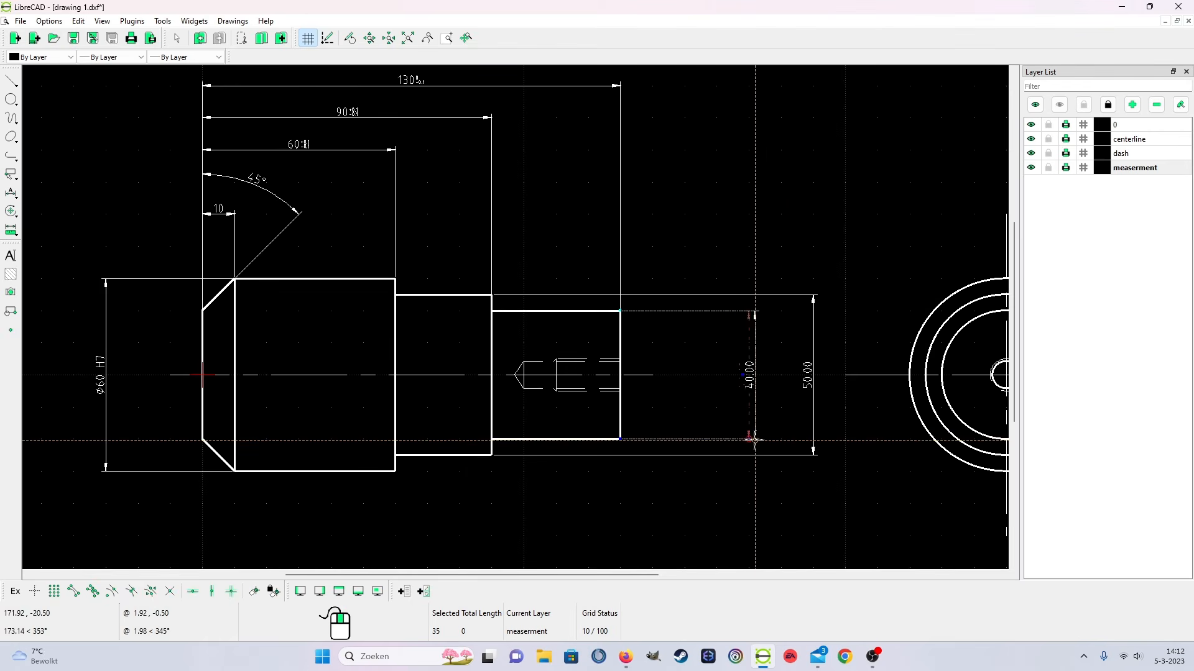
click(769, 440)
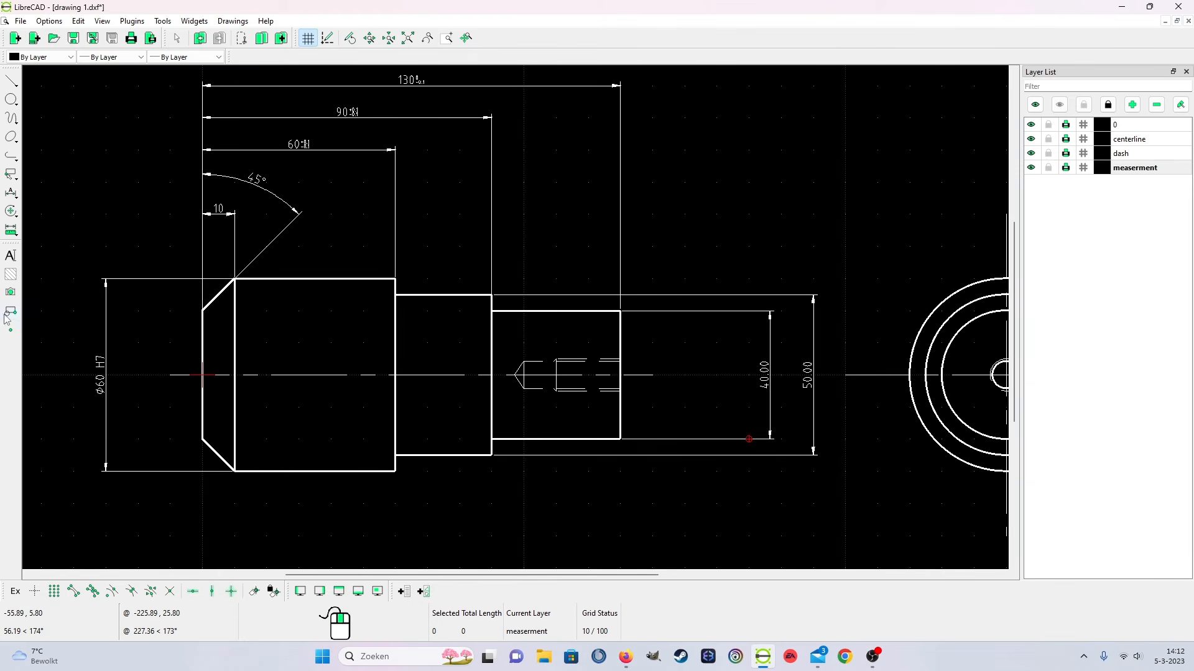
click(11, 193)
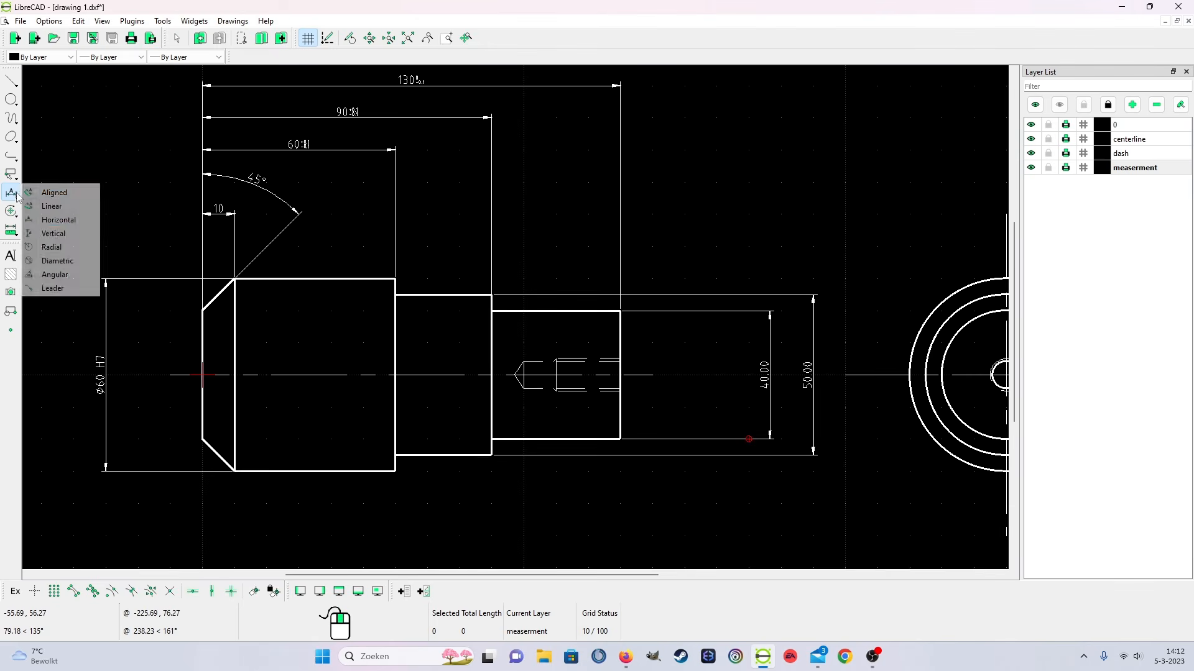
click(63, 233)
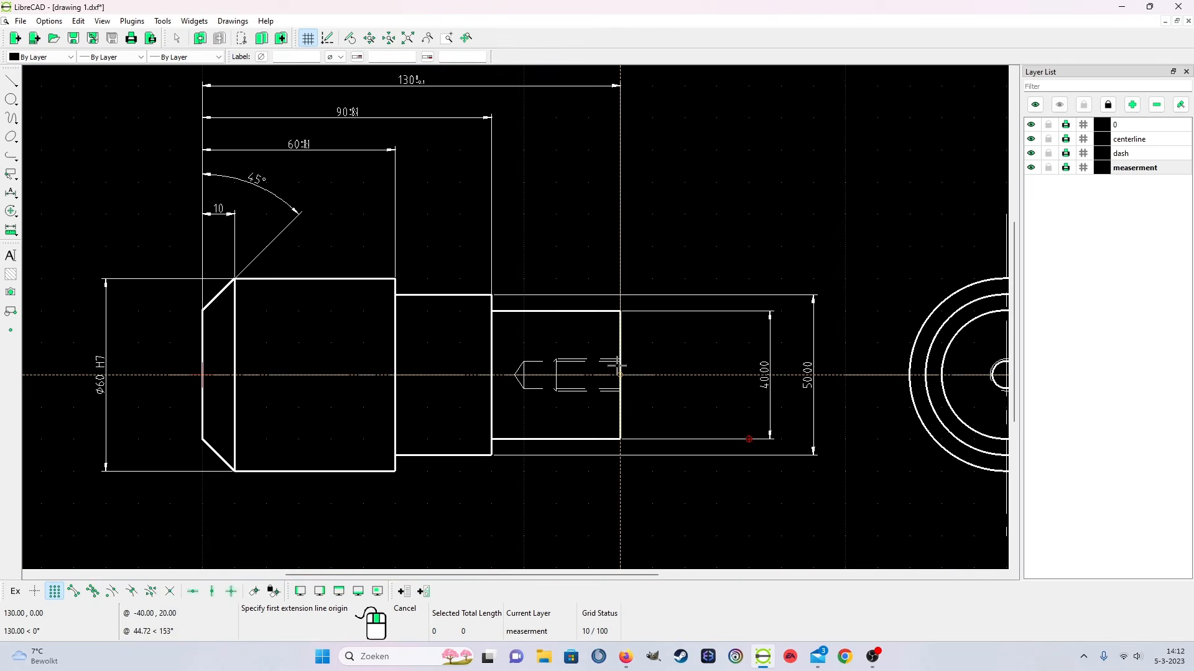
scroll(610, 363, up, 3)
scroll(610, 367, up, 3)
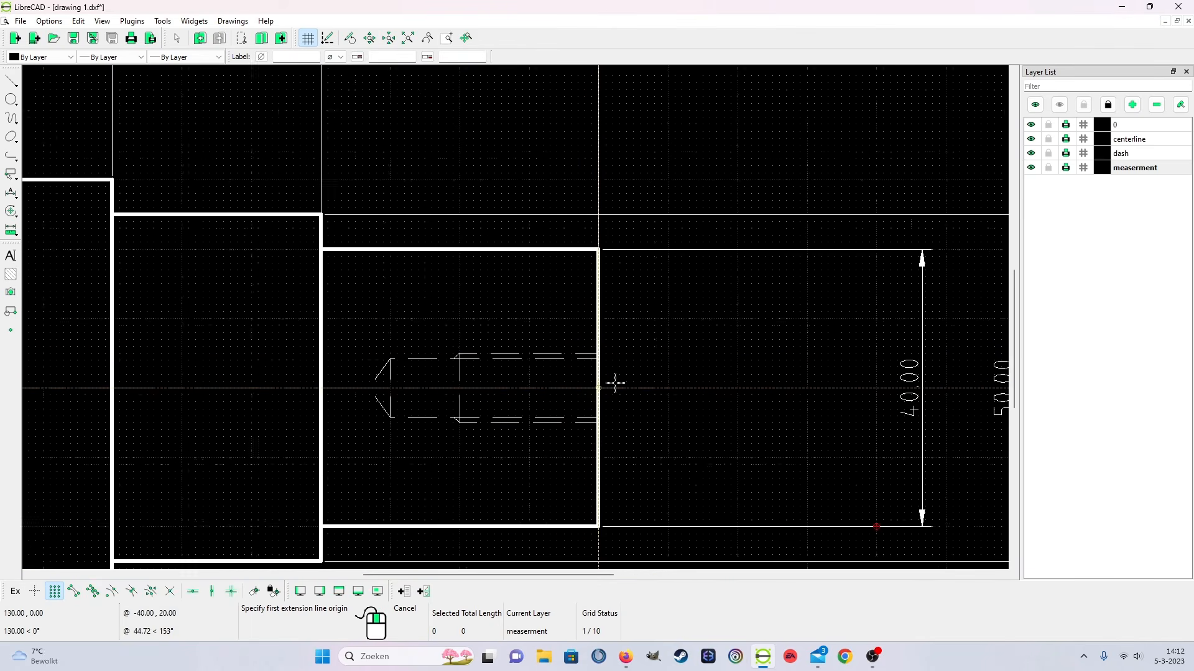
click(585, 348)
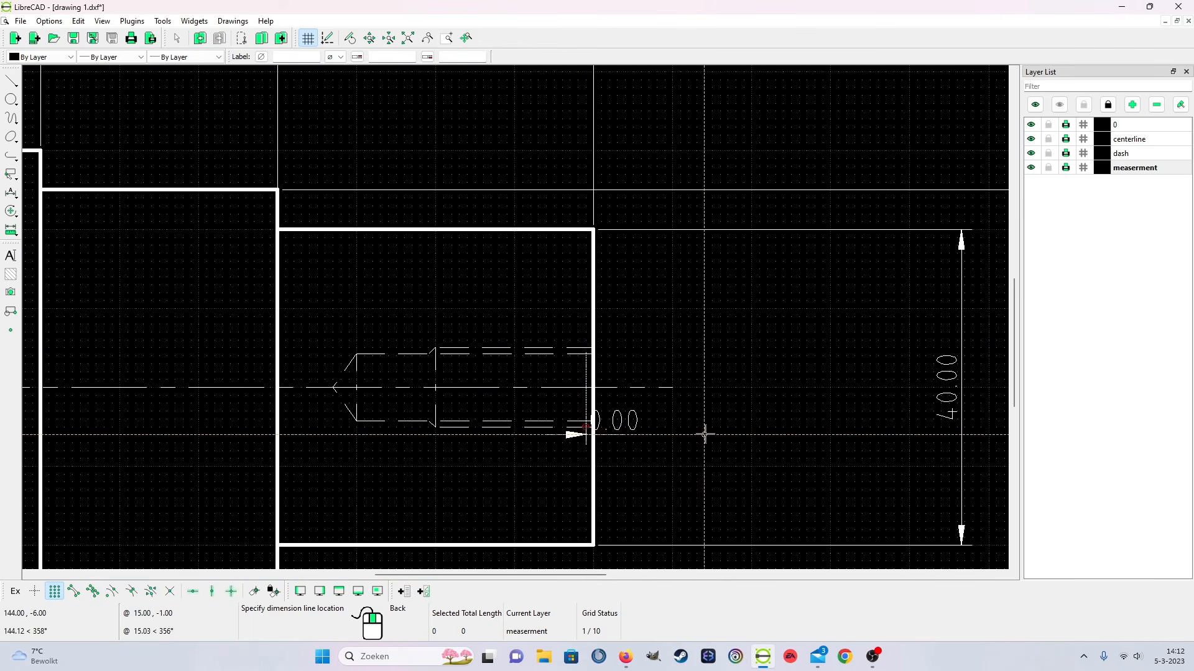
right_click(715, 390)
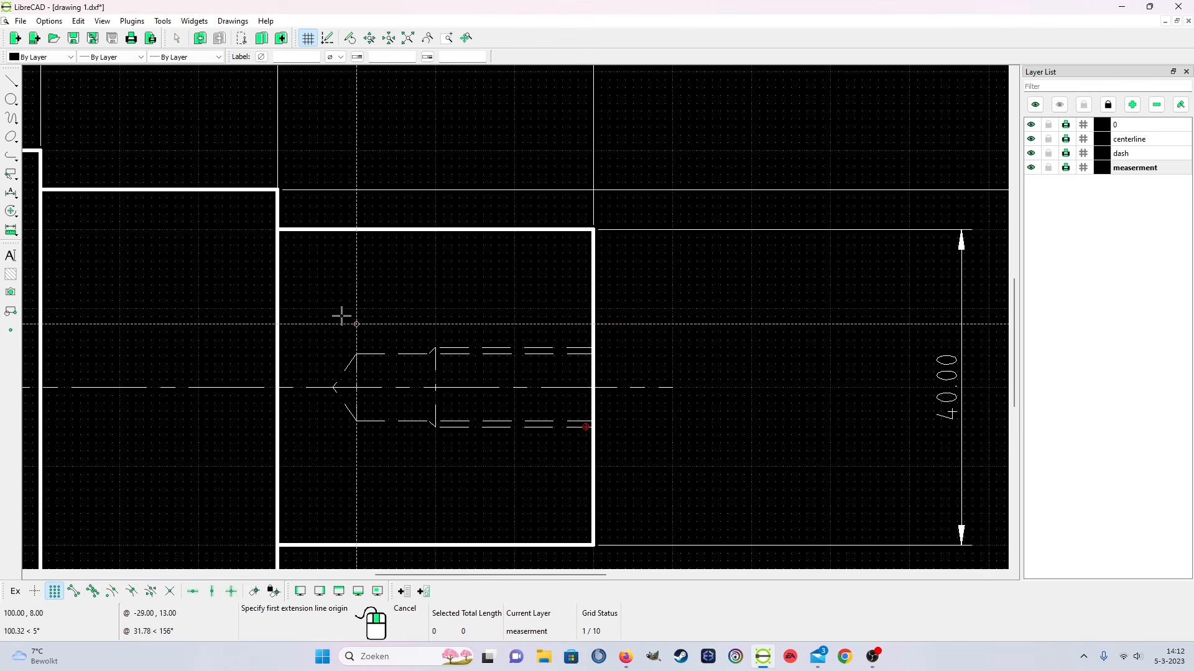
Add a vertical dimension across the threaded hole's outer dashed lines, placed about 25 units beyond the shaft end
click(14, 197)
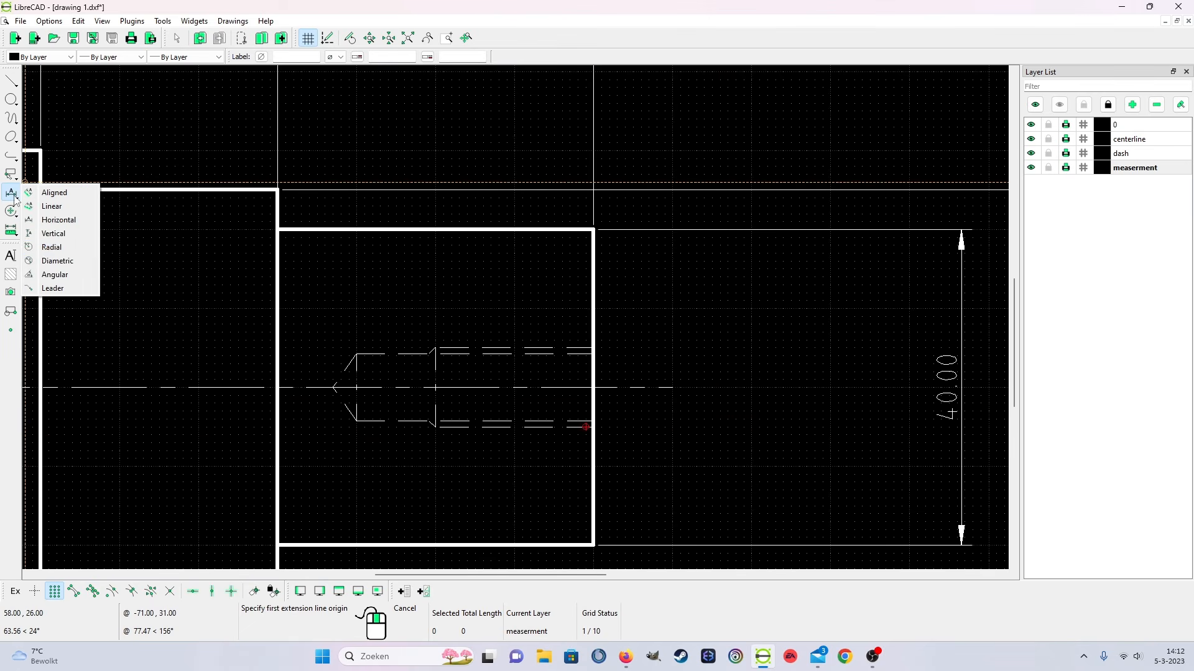
click(45, 234)
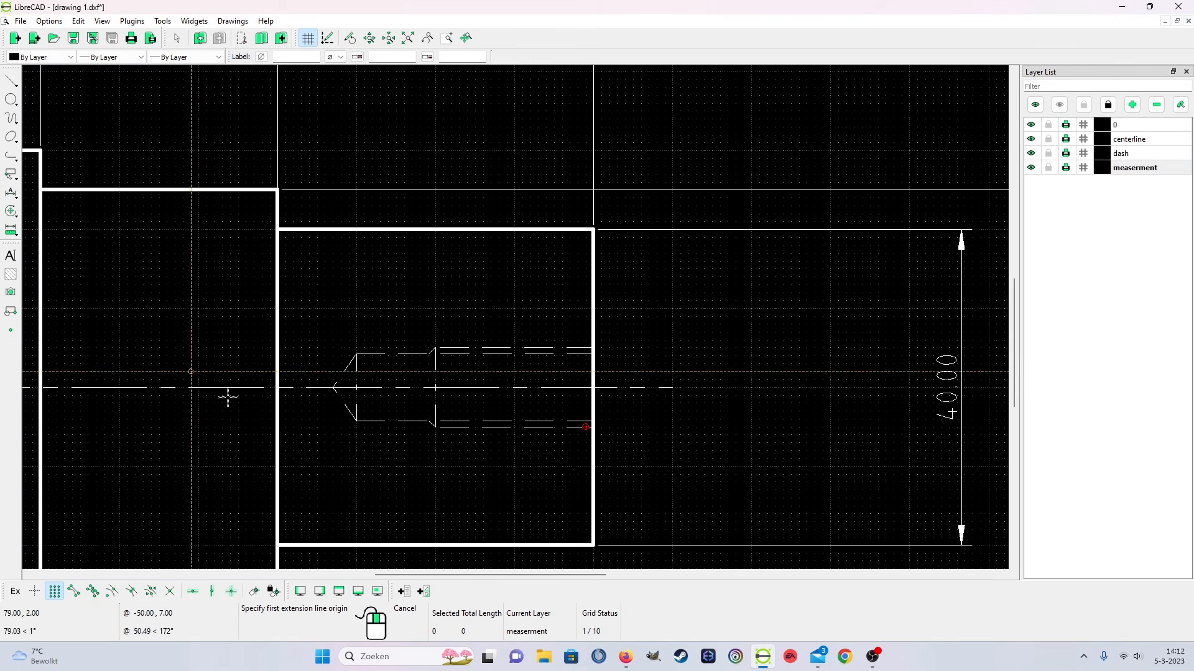
click(586, 349)
click(586, 427)
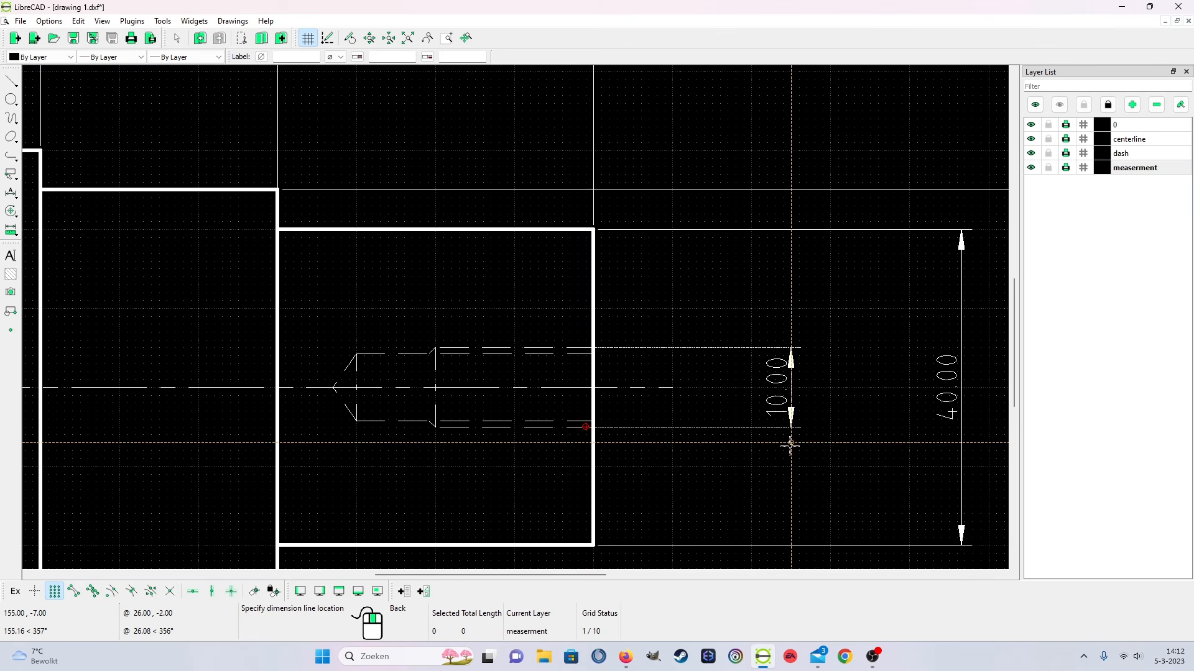
click(791, 445)
Set the label of the threaded hole's vertical dimension to M10
right_click(815, 493)
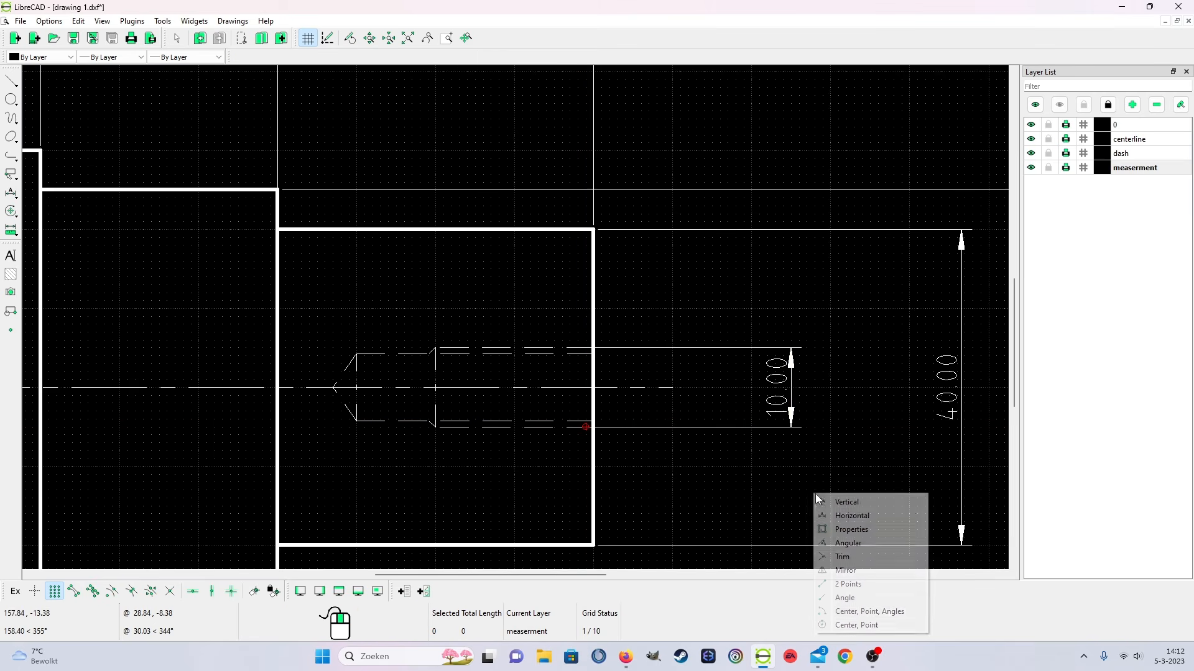
click(876, 530)
click(776, 402)
click(659, 294)
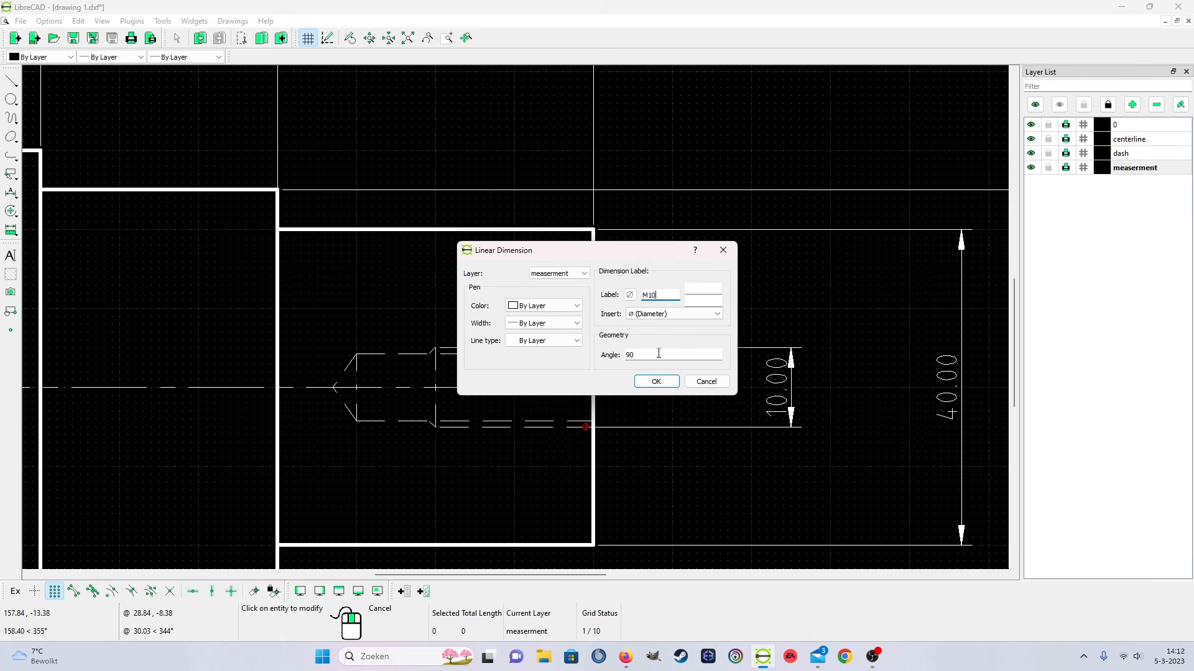
click(656, 381)
scroll(670, 426, down, 1)
scroll(669, 425, down, 4)
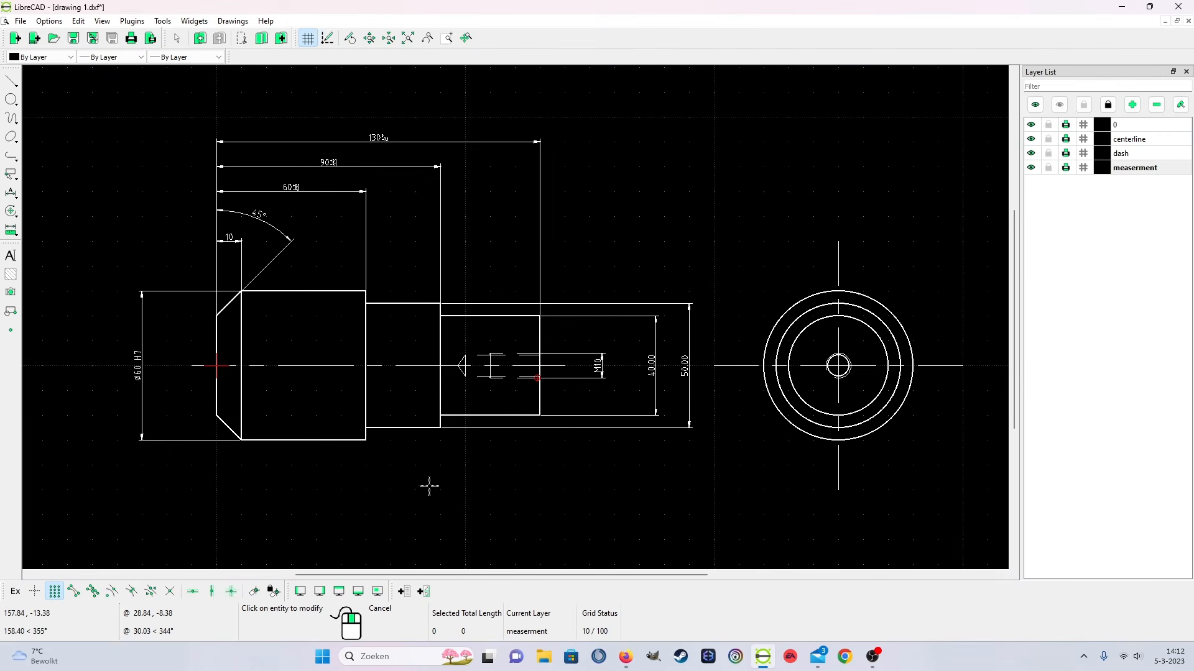
scroll(420, 401, up, 1)
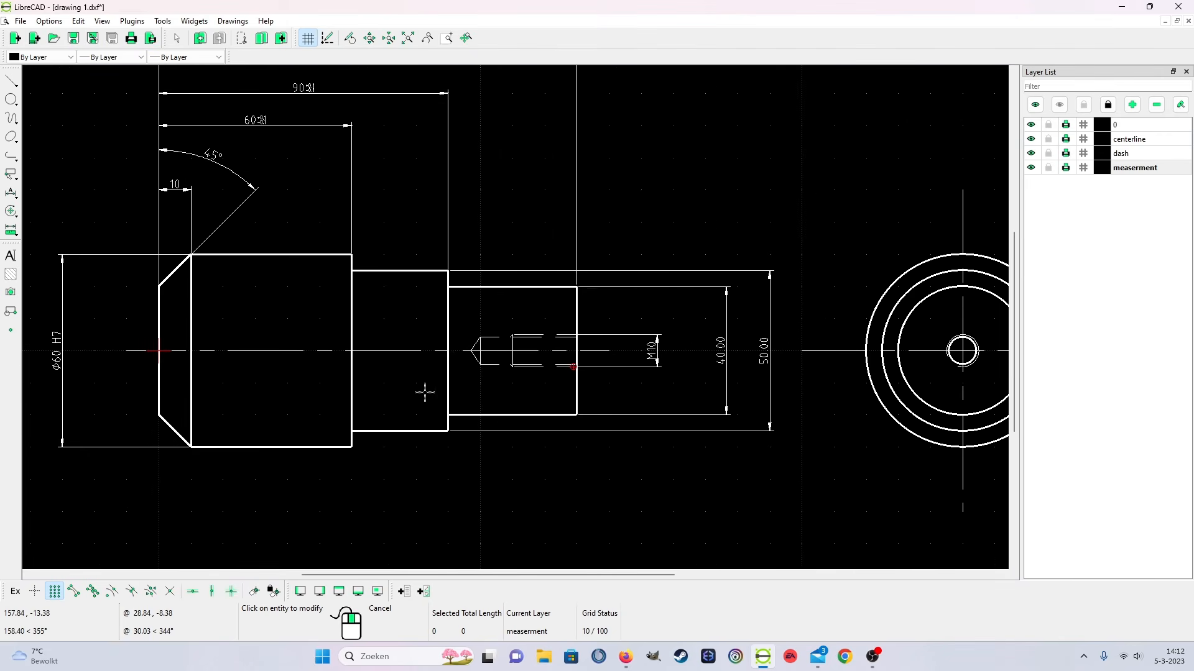
Add a horizontal dimension from the drilled hole's conical tip to the shaft end, placed about 20 units below the smallest section
click(10, 195)
click(64, 218)
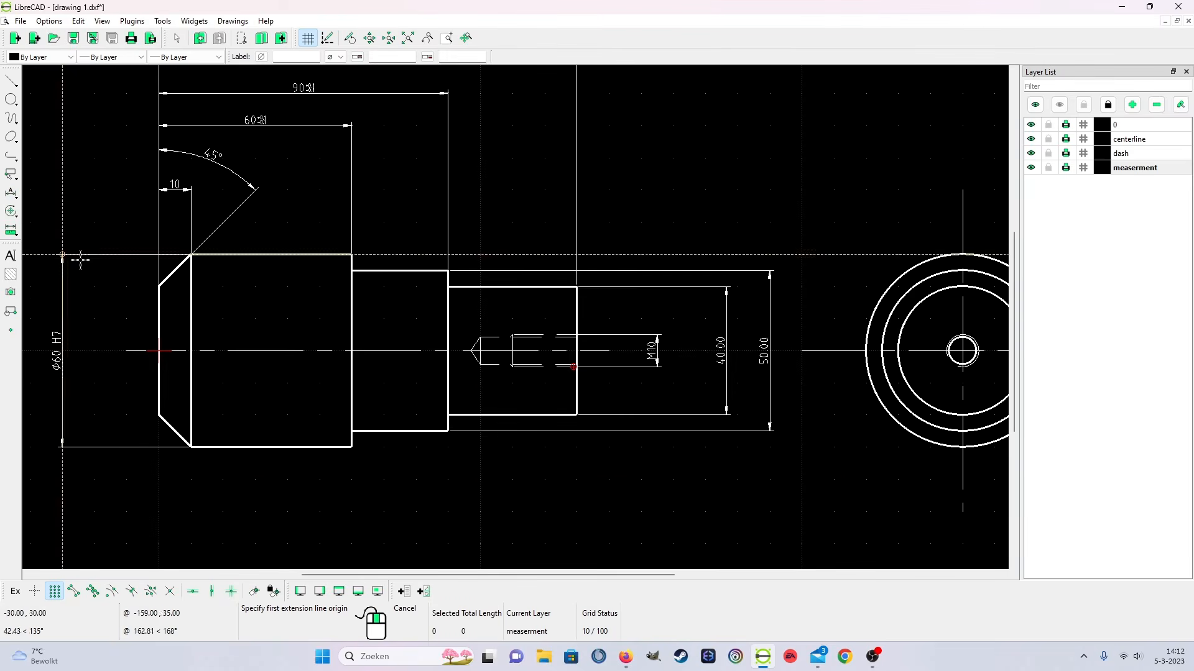
scroll(435, 389, up, 6)
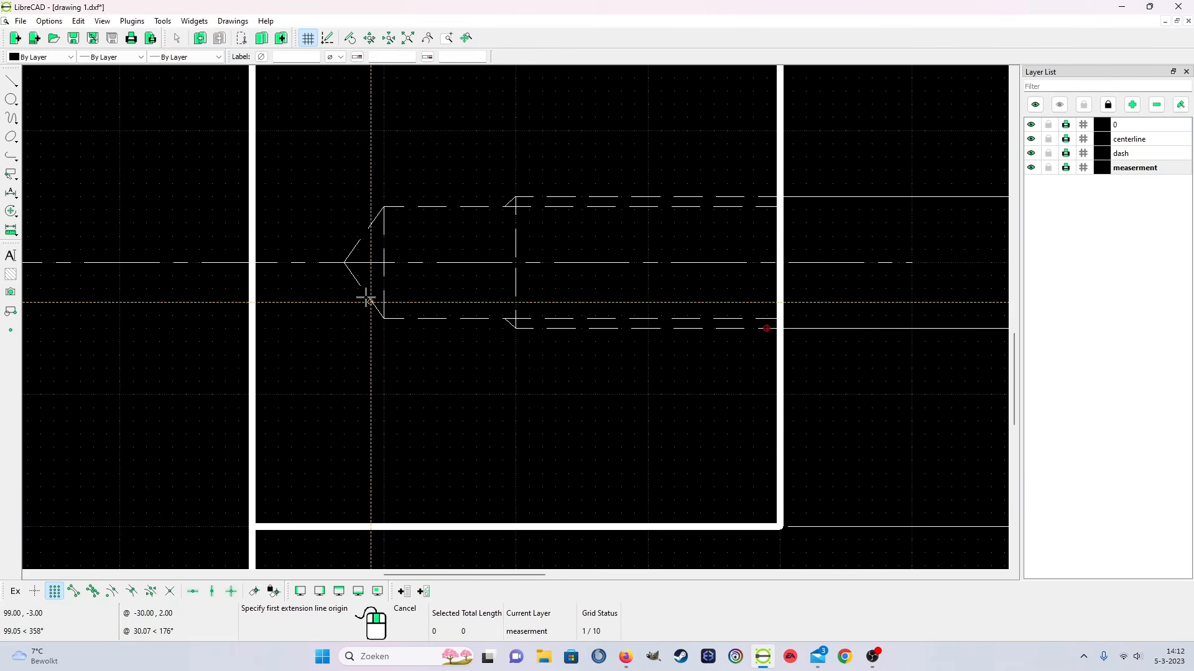
click(343, 263)
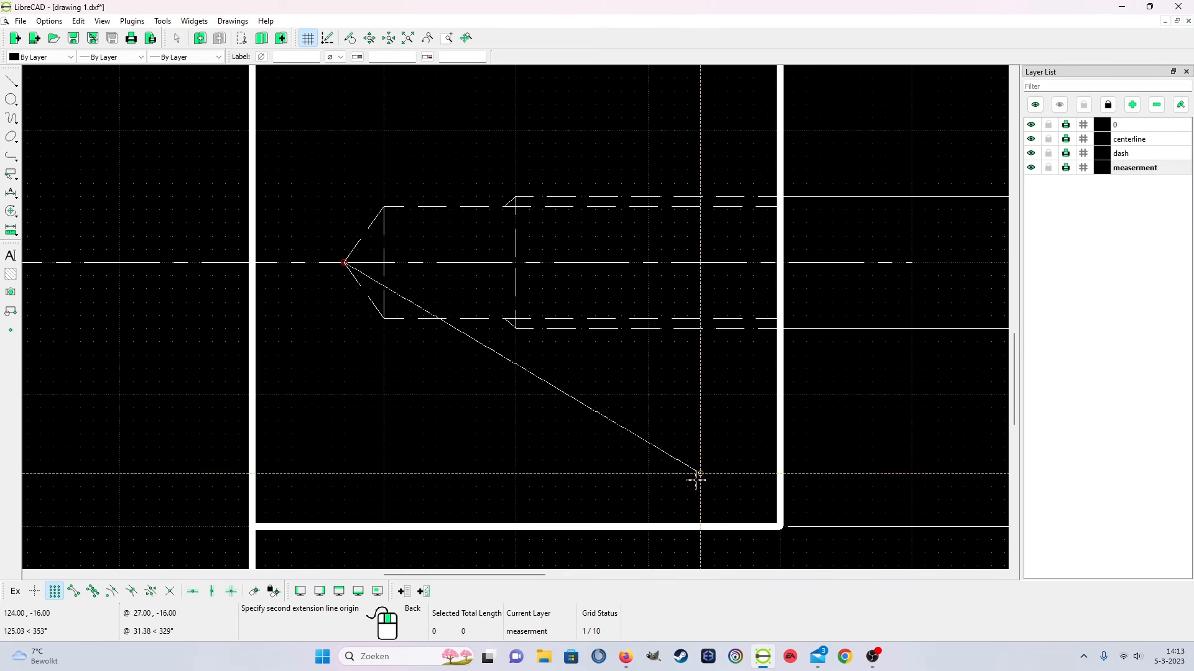
click(779, 526)
scroll(736, 459, down, 4)
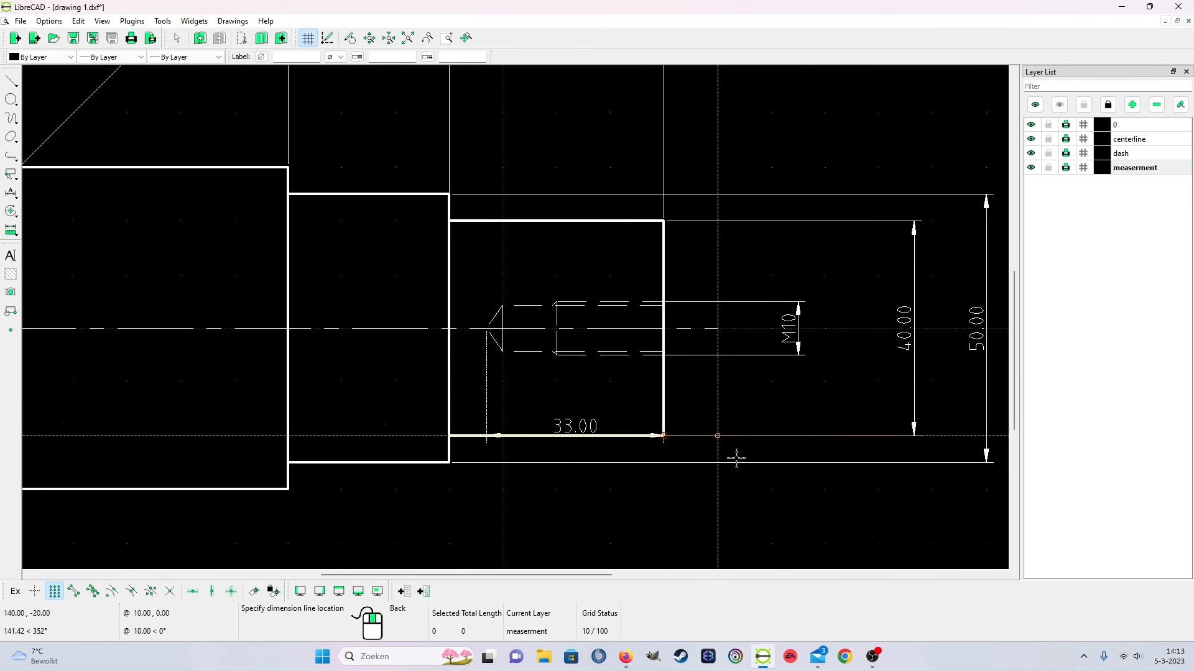
click(676, 540)
right_click(676, 540)
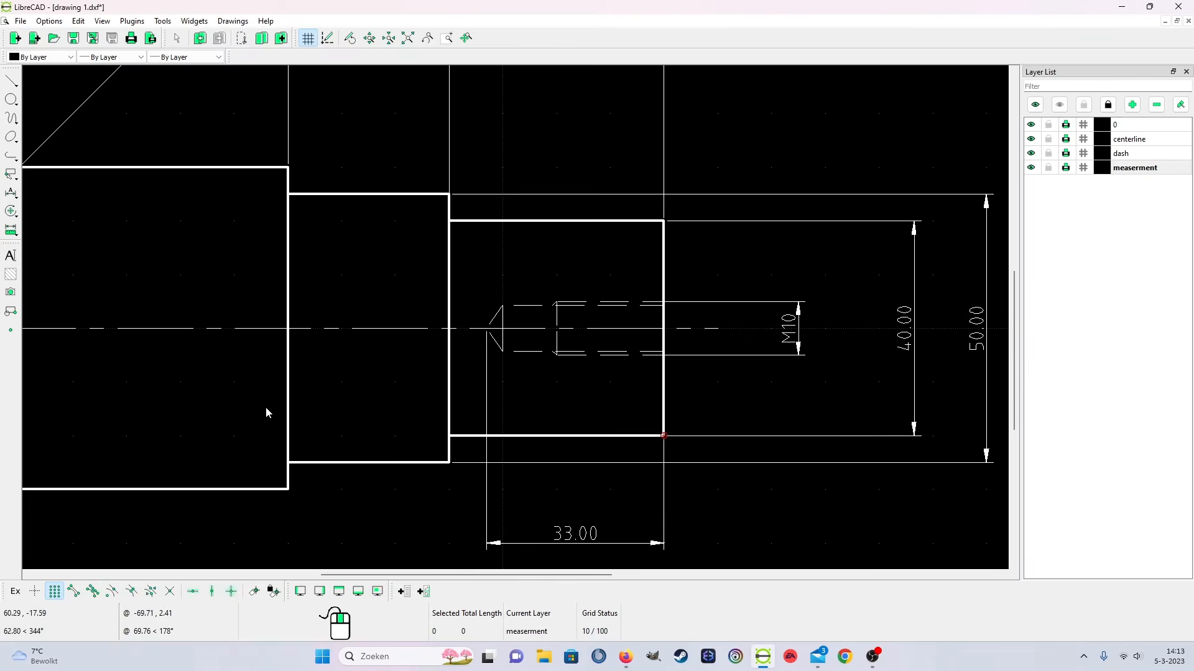
Add a horizontal dimension from the thread's inner end to the shaft end, placed about 10 units below the smallest section
click(11, 193)
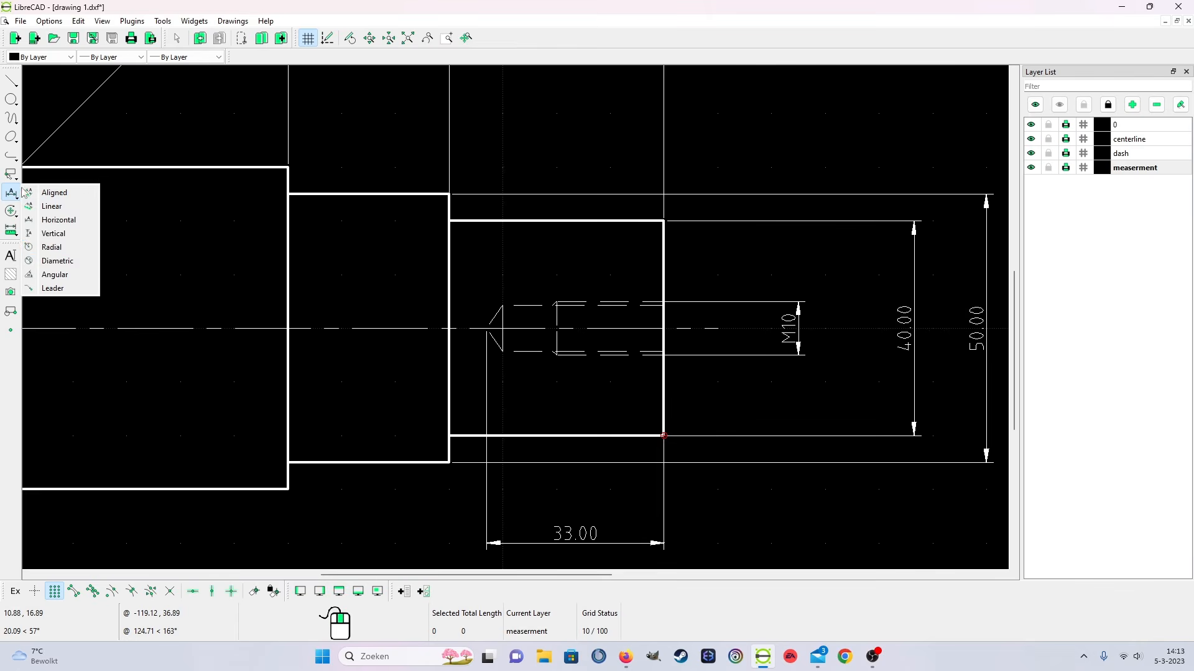
click(47, 235)
scroll(554, 373, up, 3)
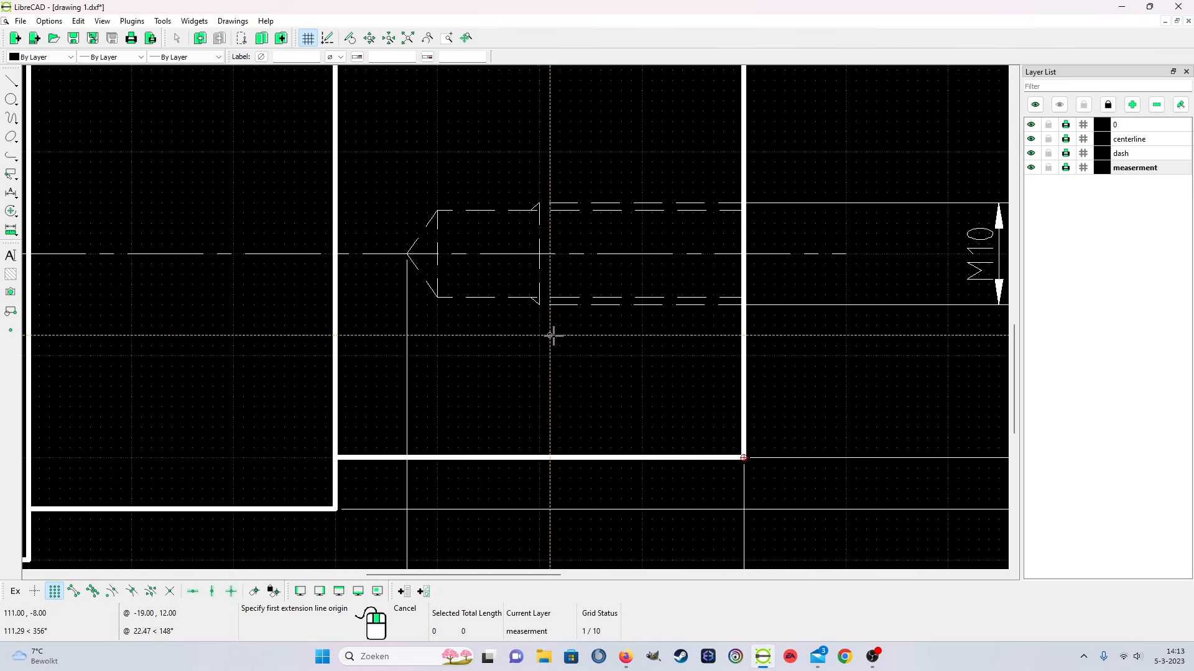
click(539, 304)
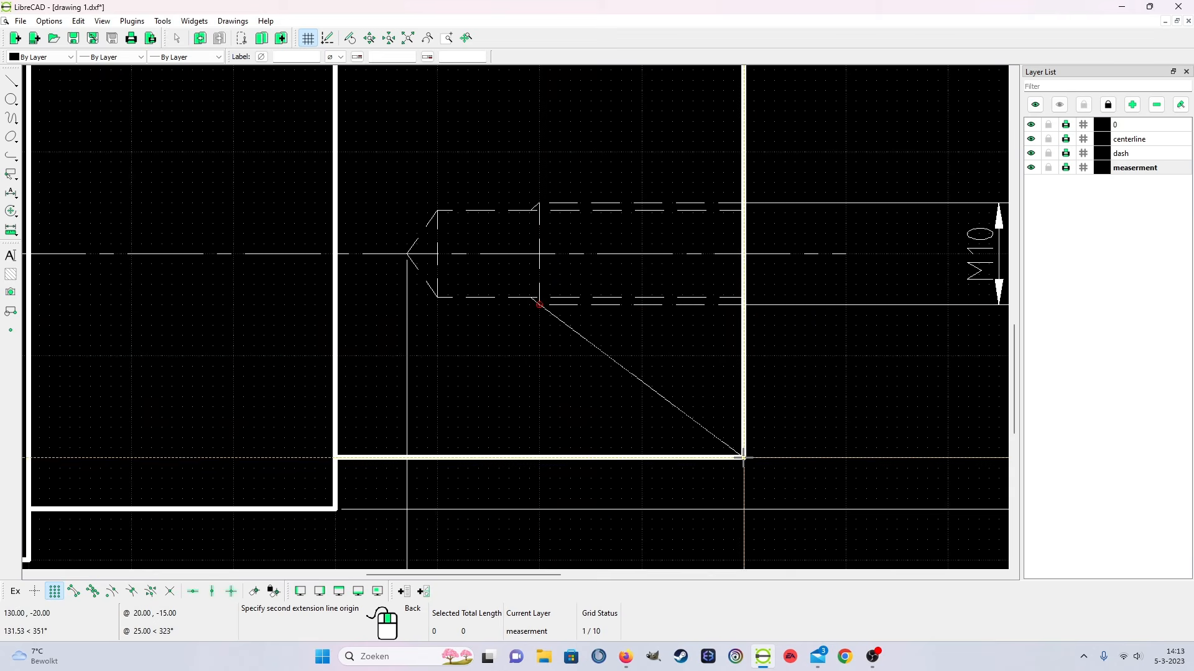
click(743, 456)
scroll(714, 429, down, 3)
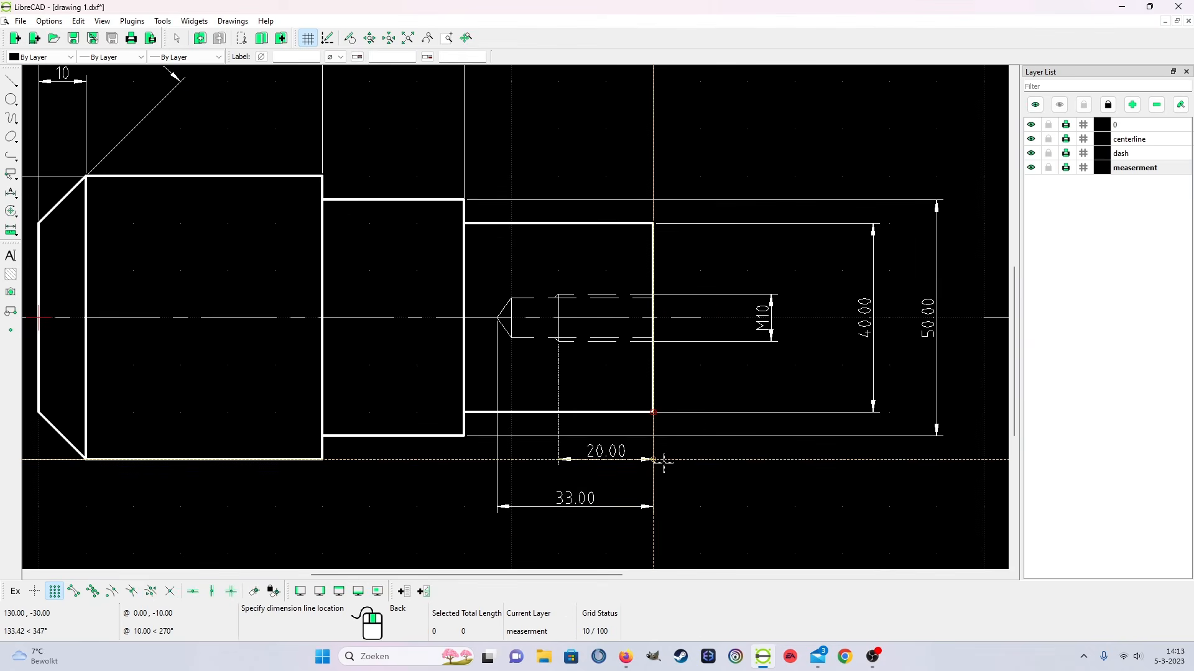
click(663, 462)
right_click(686, 454)
Move the hole-depth and thread-length dimension lines down to about 25 and 14 units below the smallest section
scroll(702, 531, down, 2)
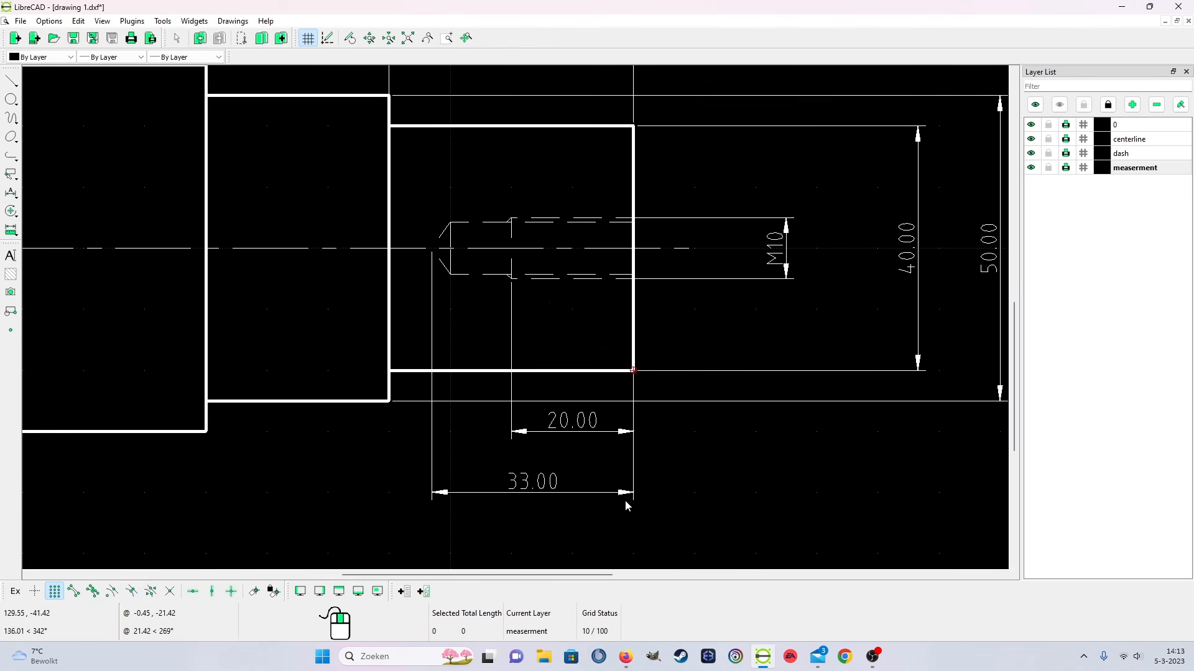
click(581, 438)
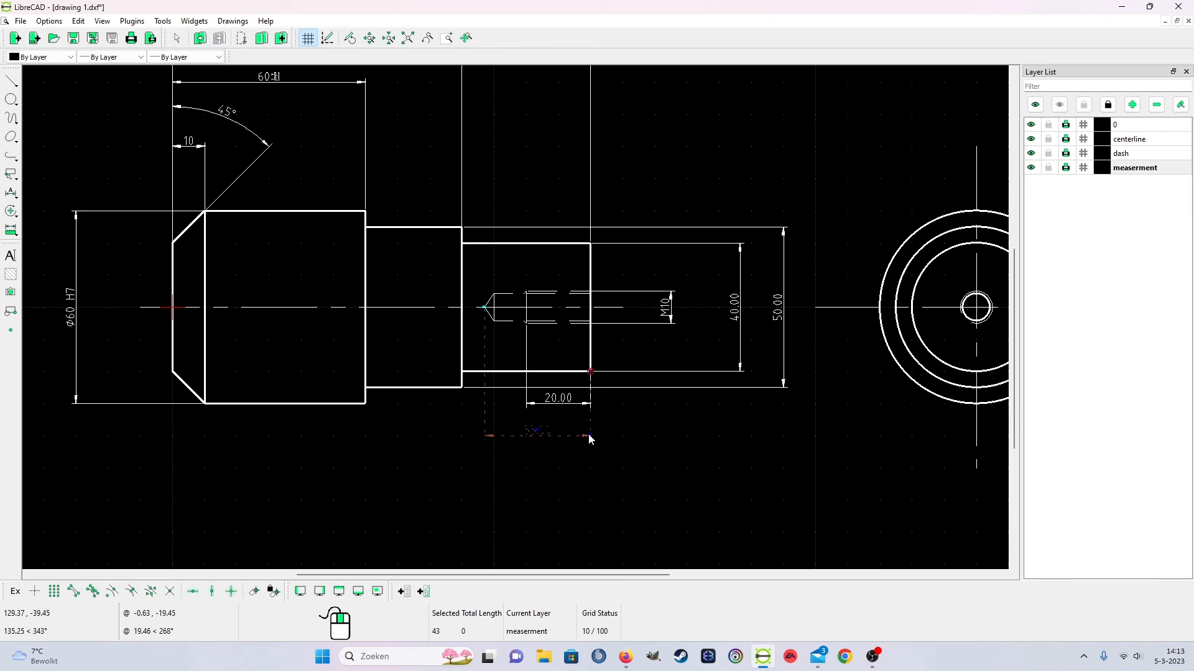
drag(590, 436, 590, 452)
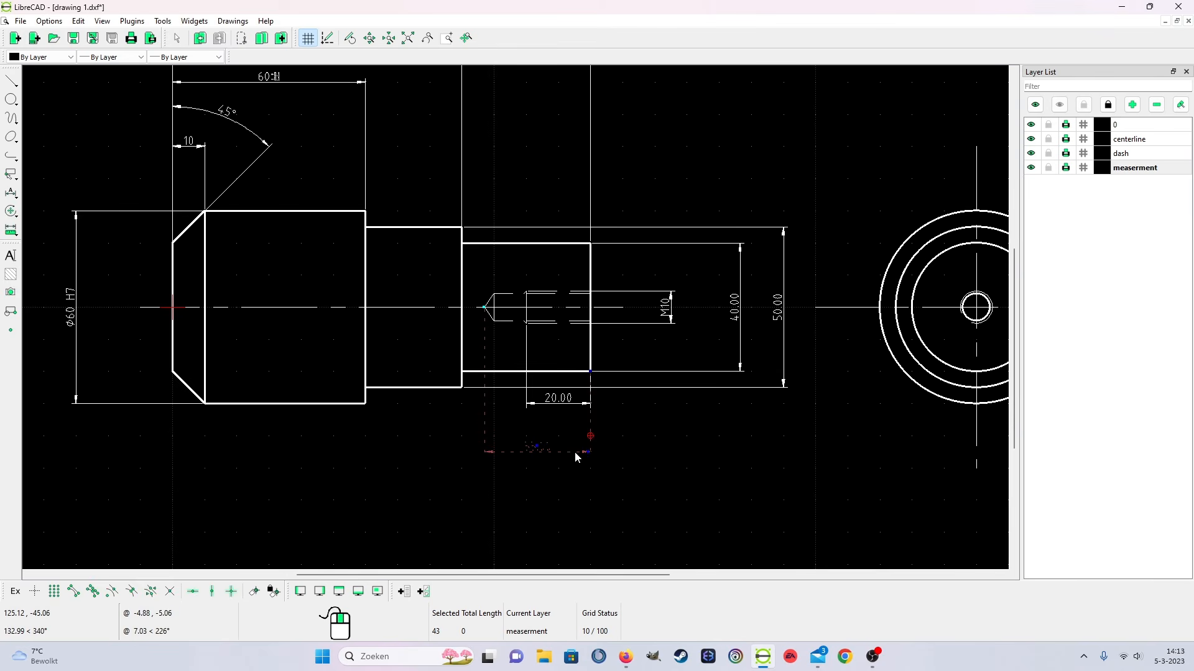
click(582, 404)
drag(589, 403, 586, 421)
Review the dimensioned side view and the circular end view for completeness
scroll(610, 455, down, 2)
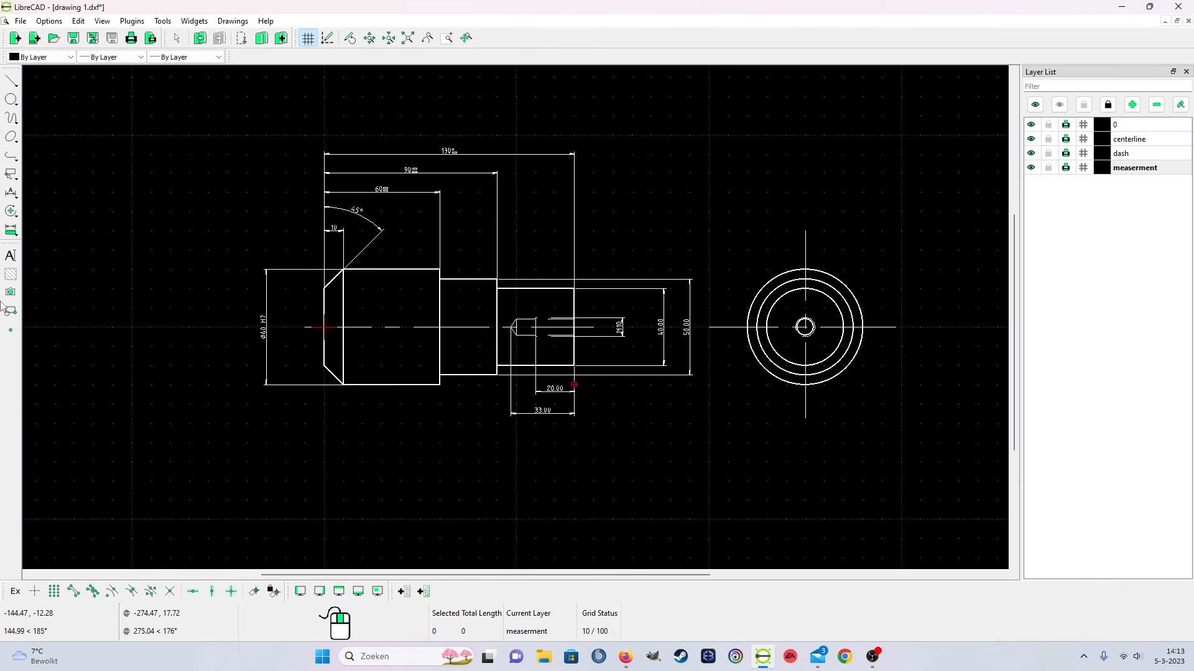
scroll(423, 342, down, 2)
scroll(248, 410, up, 2)
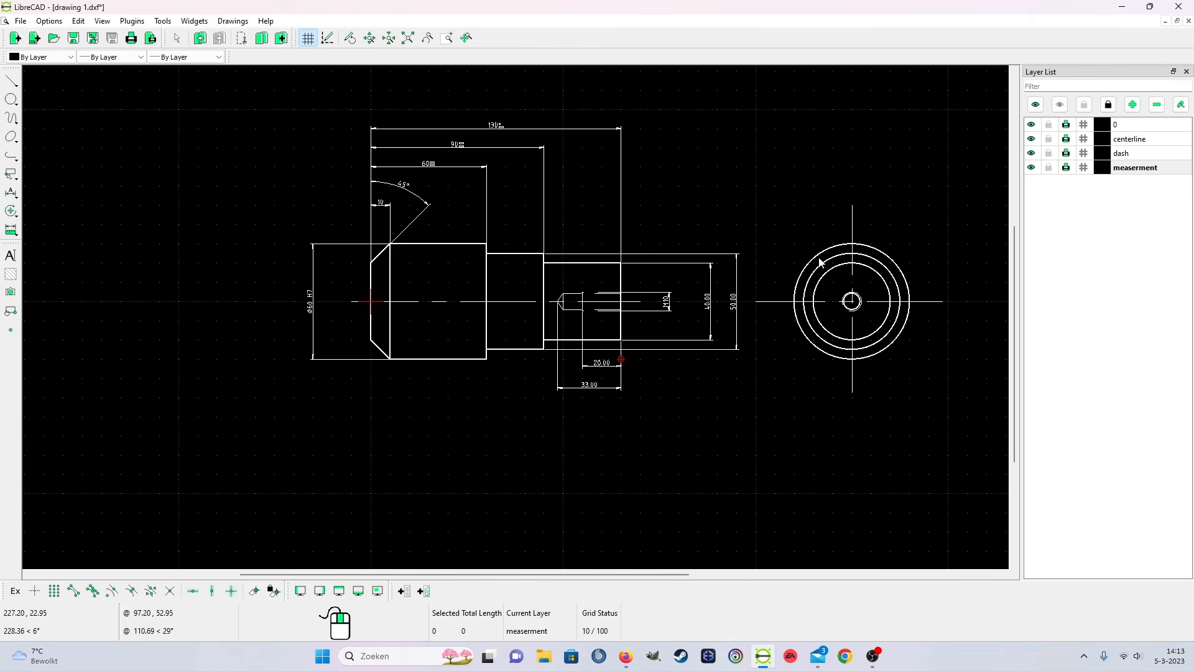
scroll(820, 260, down, 2)
scroll(876, 233, up, 3)
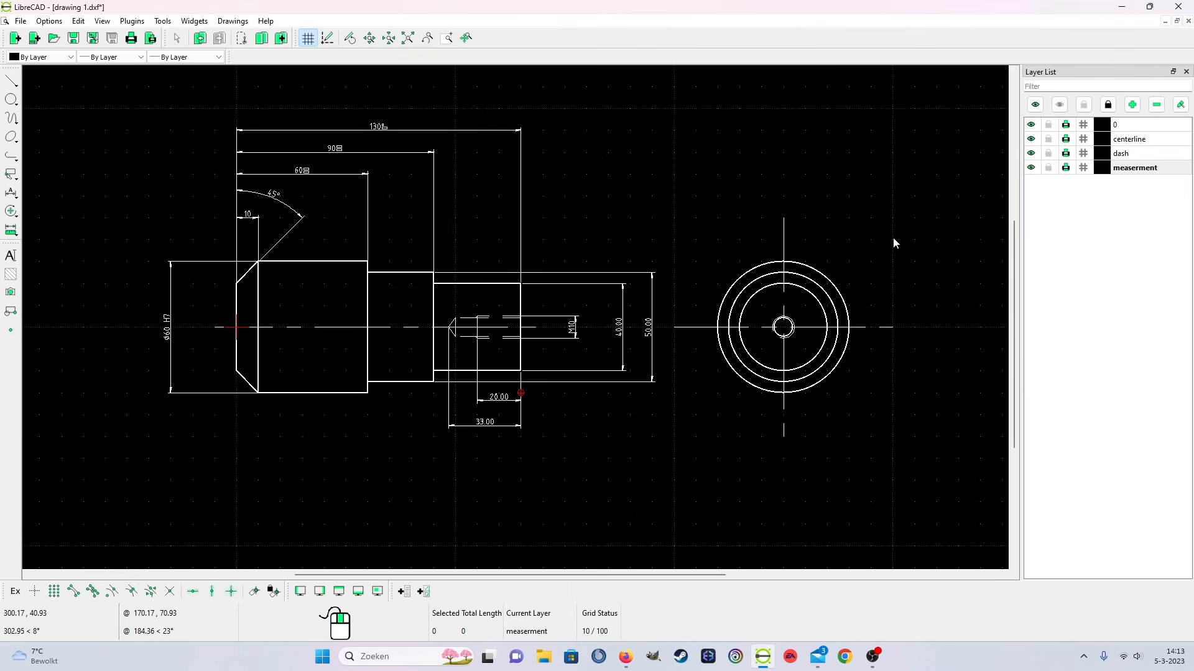
scroll(893, 237, down, 1)
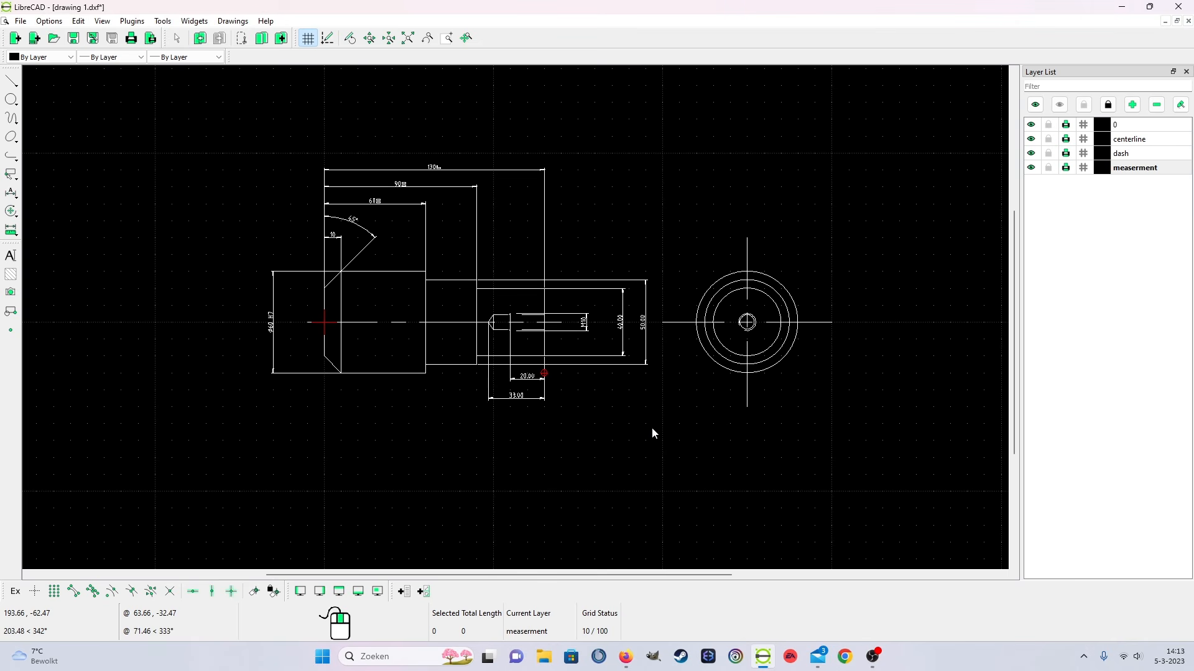
scroll(876, 268, up, 4)
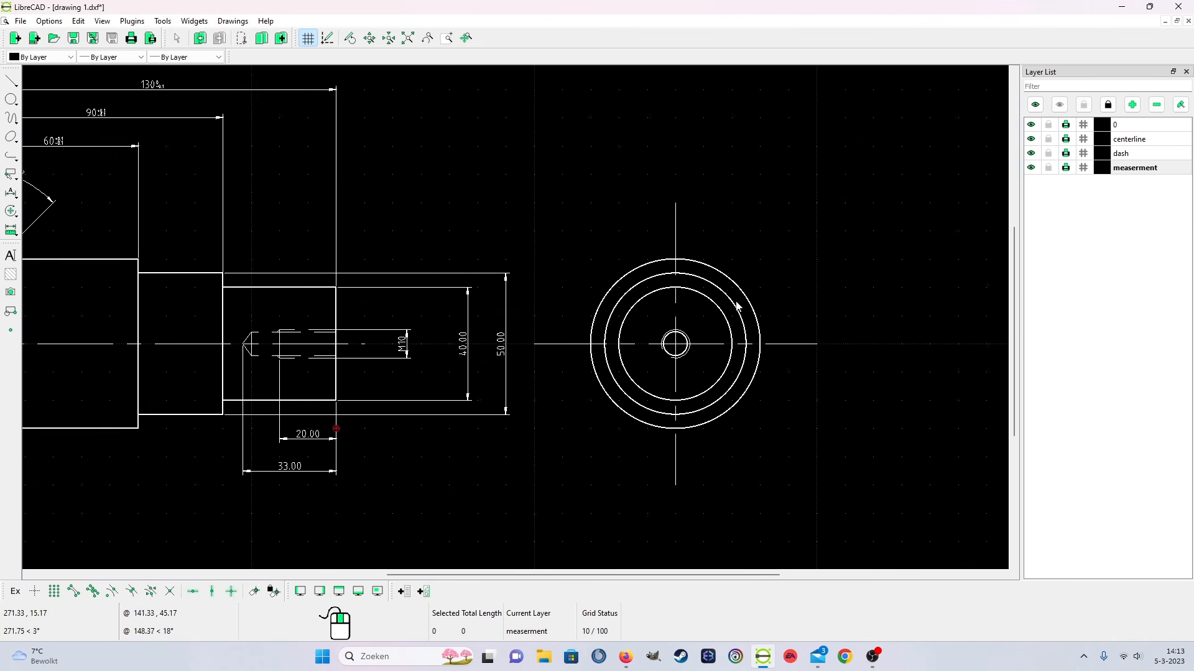
scroll(551, 332, down, 3)
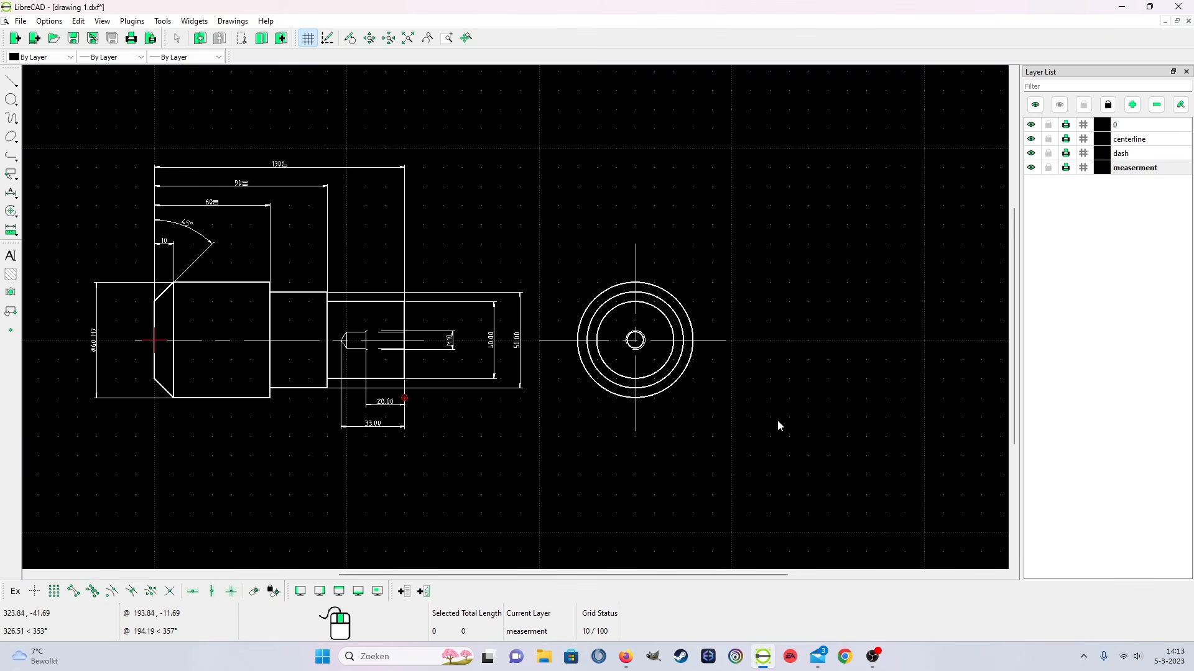
scroll(773, 421, down, 2)
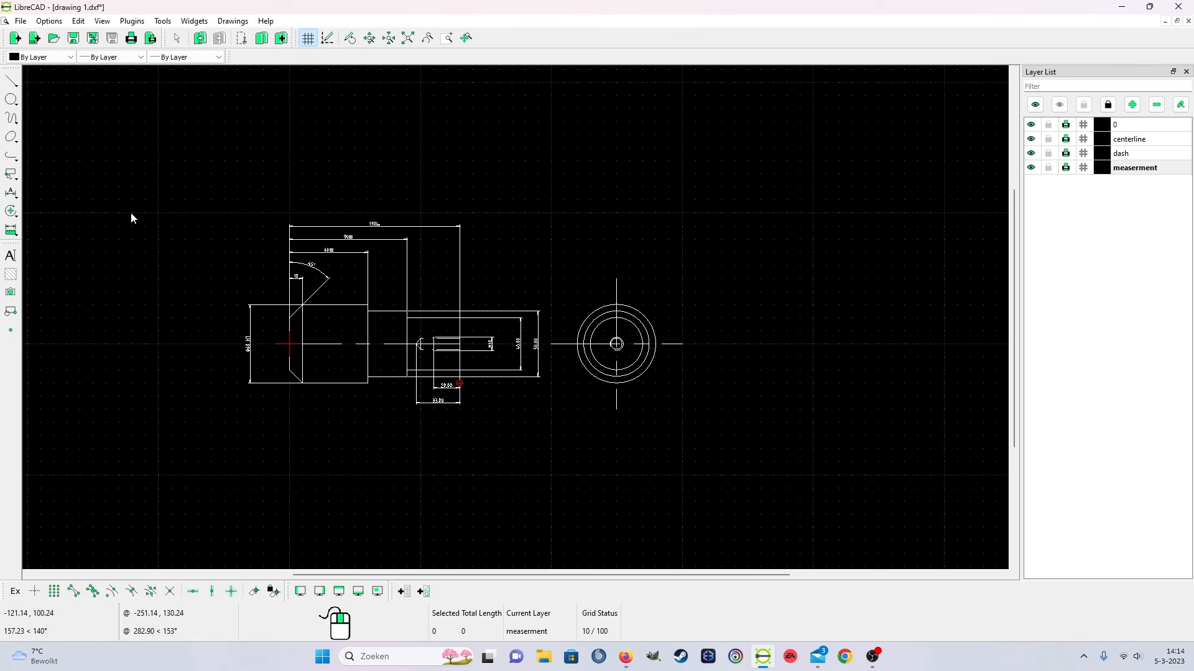
Save the changes to drawing 1.dxf
click(29, 33)
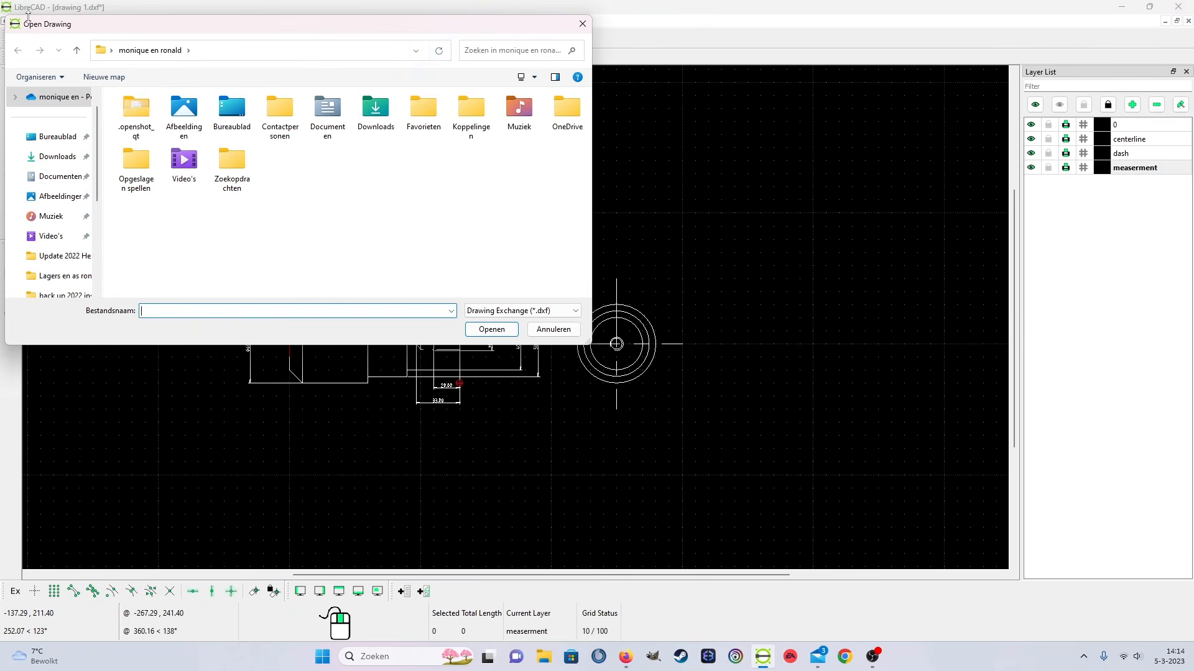
click(584, 25)
click(23, 21)
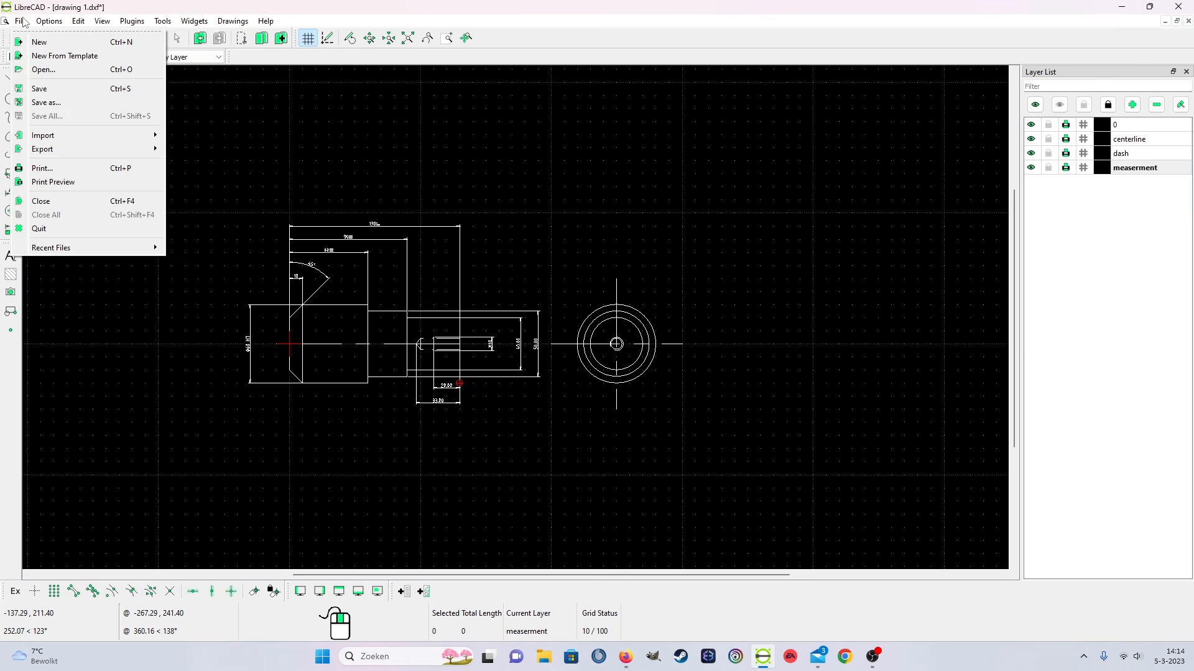
click(39, 91)
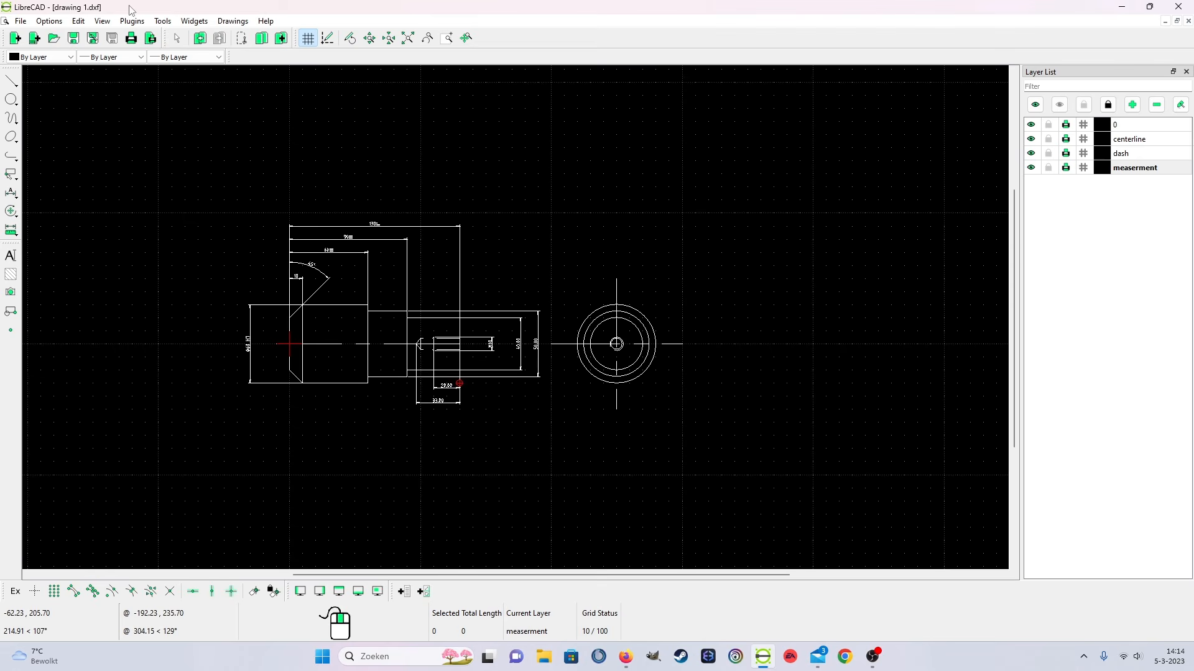
Open the drawing's print preview and set the print scale to 1:1
click(24, 24)
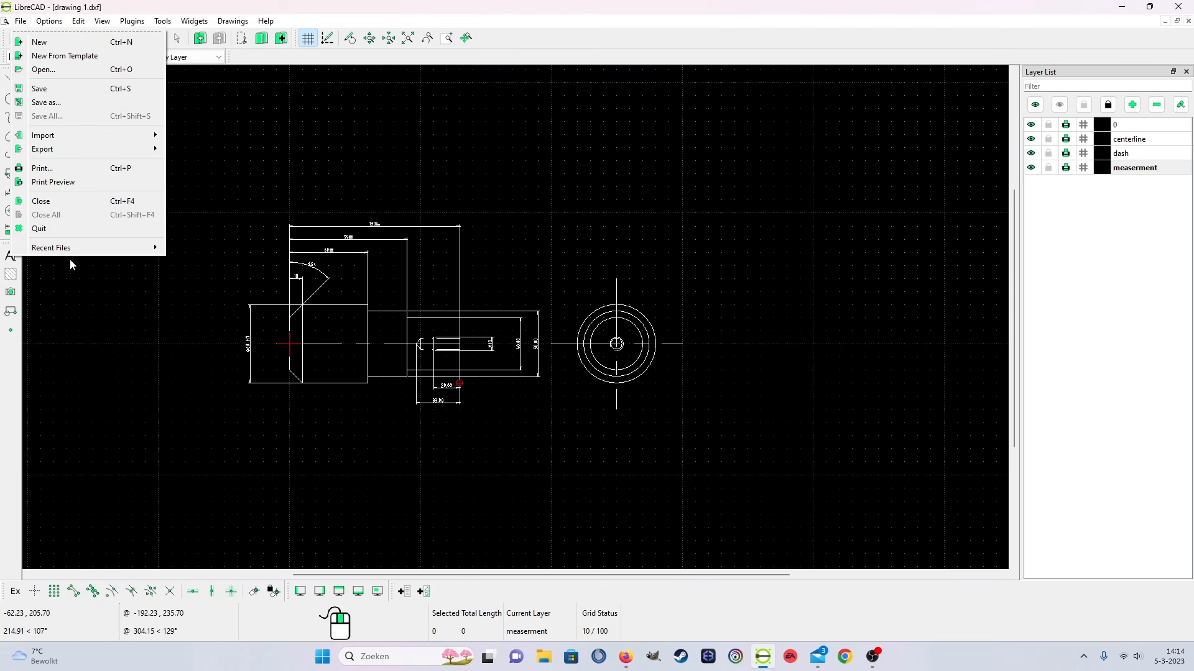
click(92, 183)
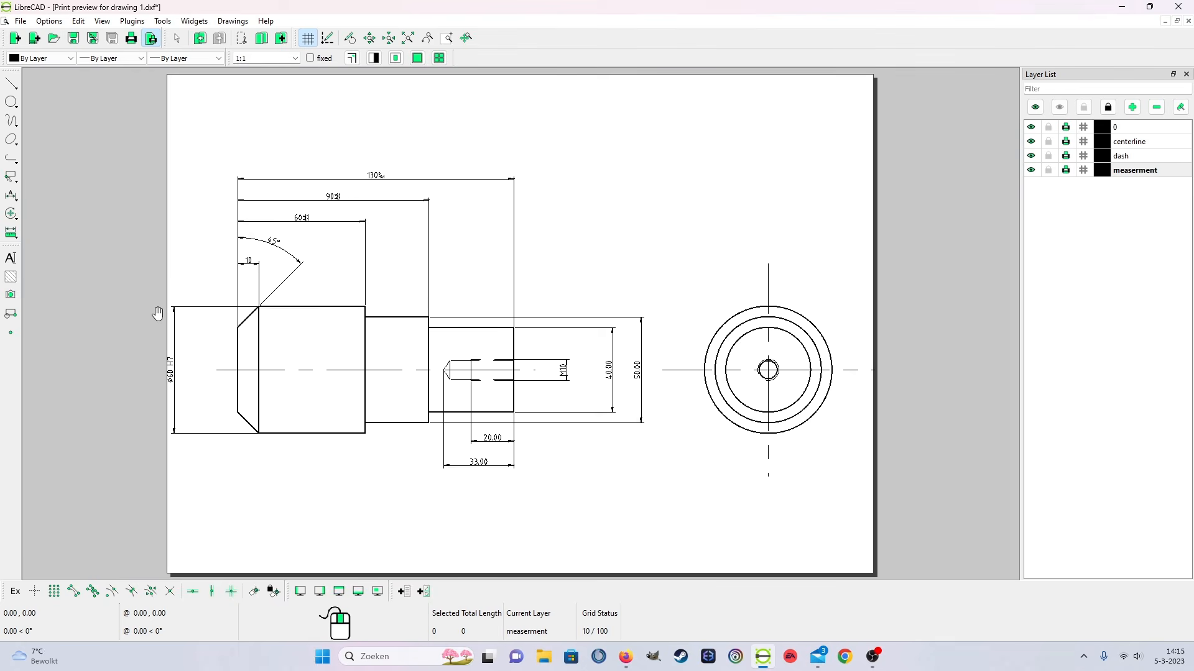
scroll(931, 420, down, 1)
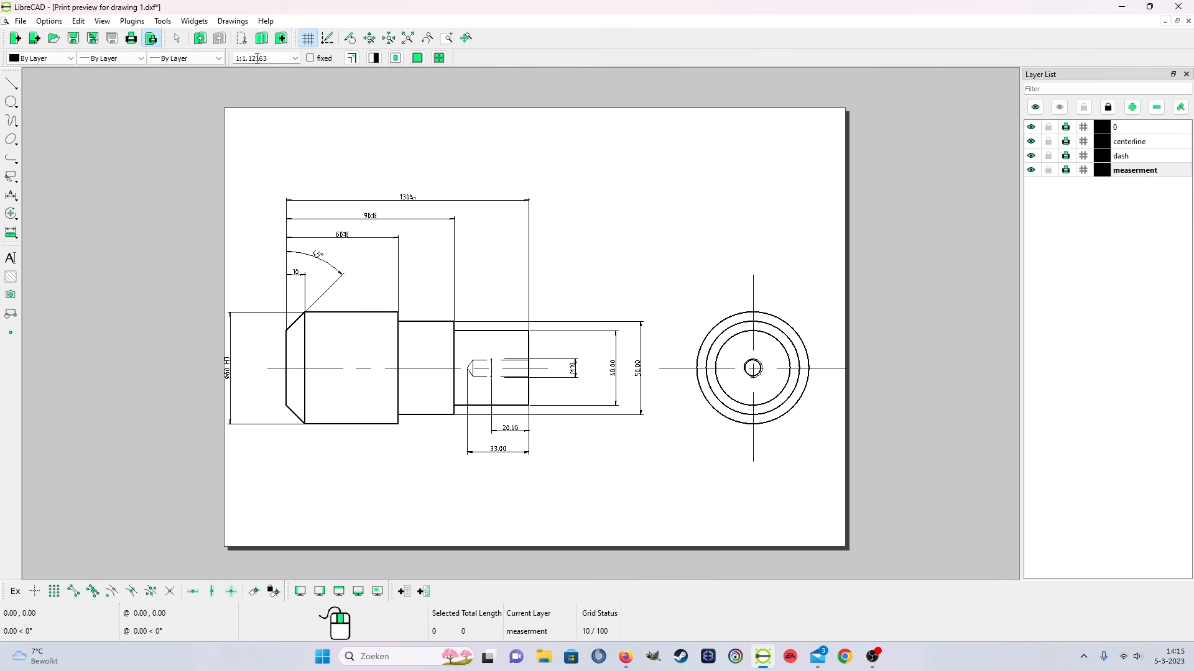
click(294, 60)
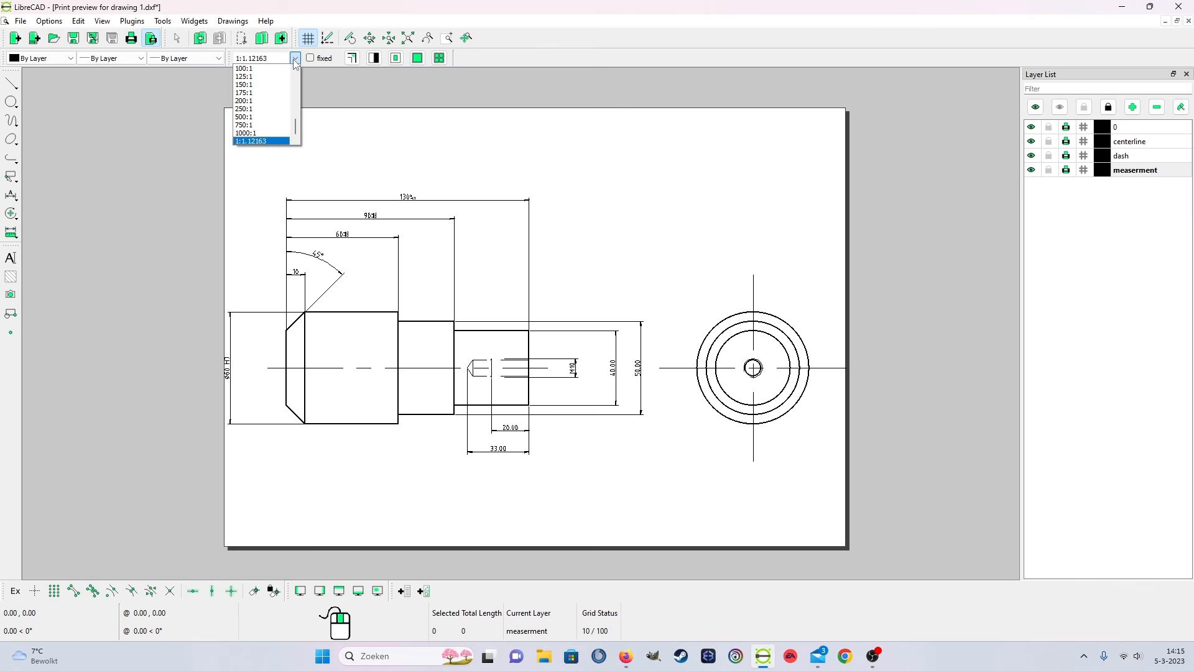
click(295, 61)
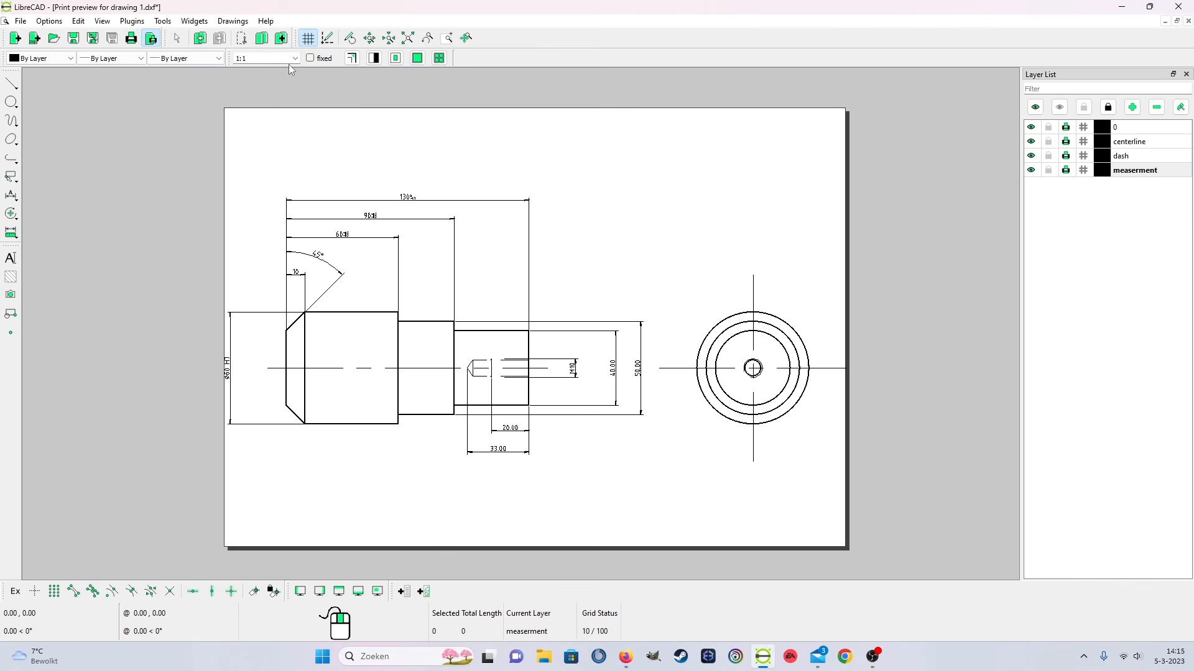
key(Return)
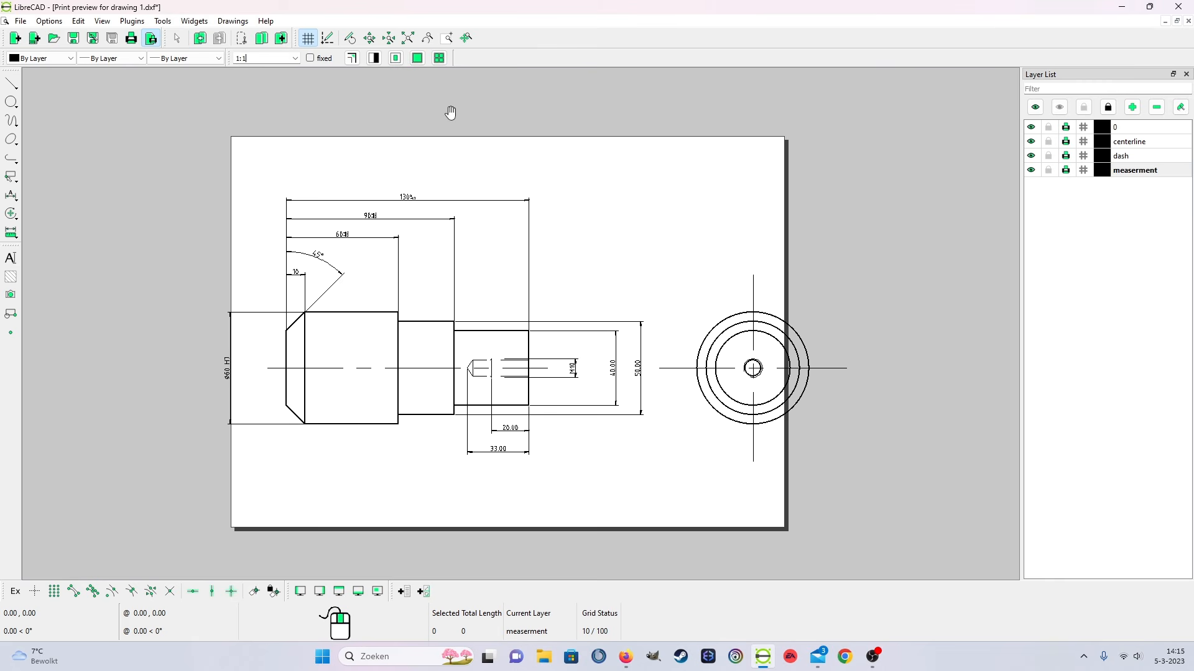
Set the print scale to 1:1.5 and reposition the paper so both views sit inside the page
text(.5)
key(Return)
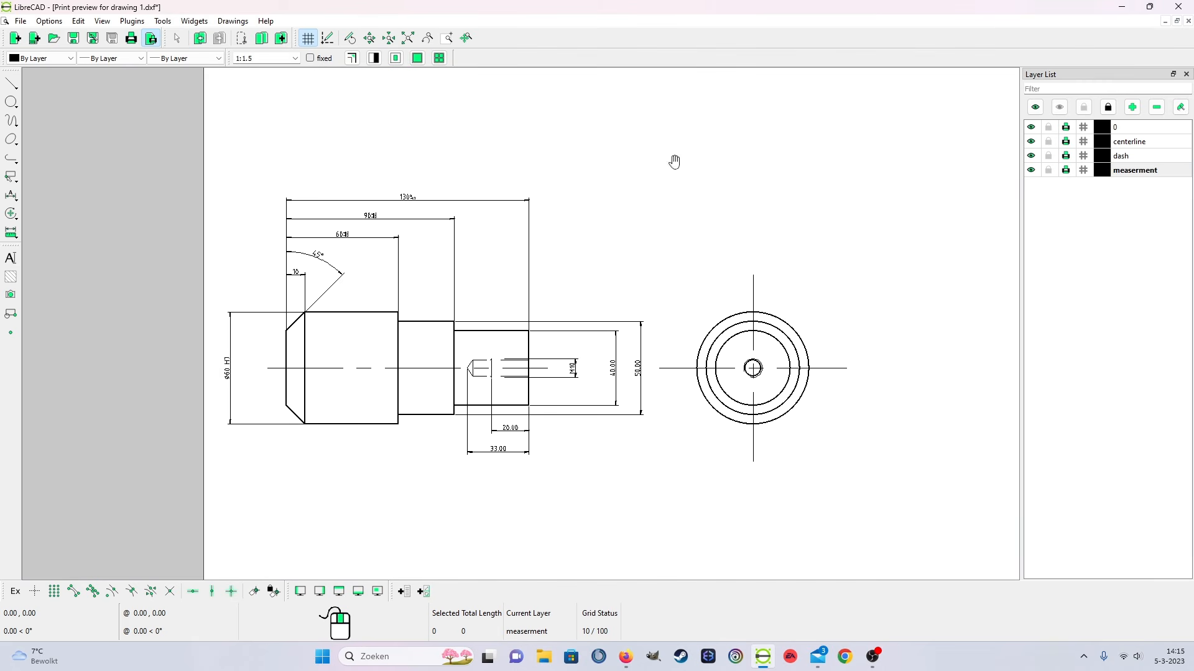
scroll(674, 170, down, 4)
drag(650, 285, 592, 306)
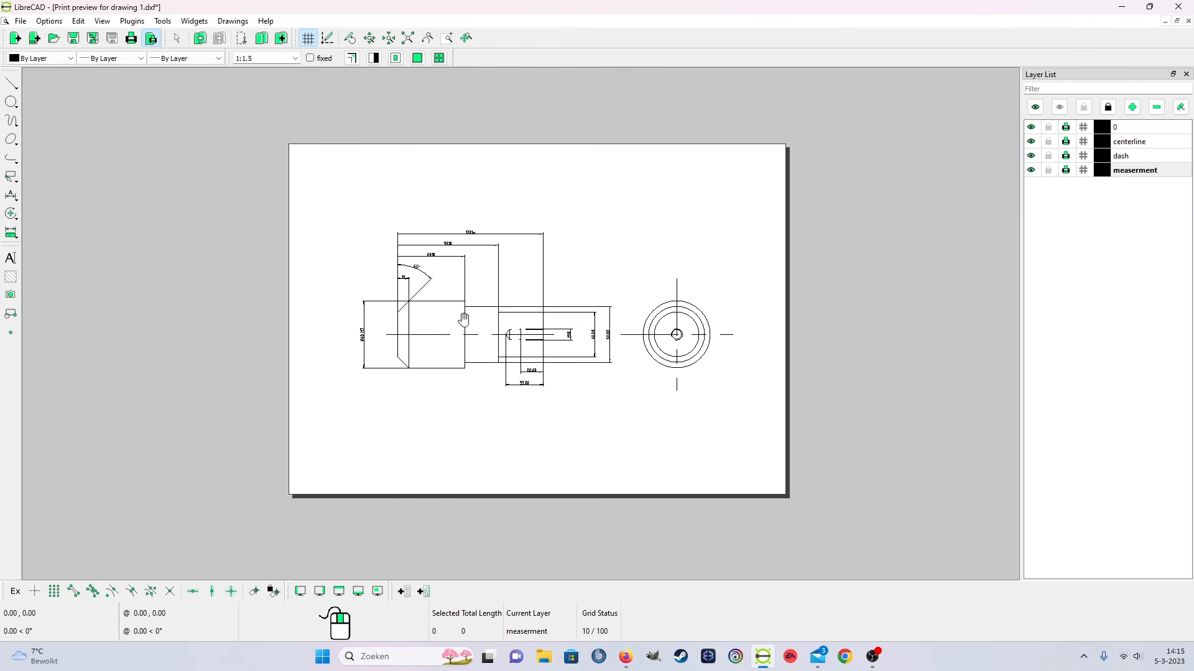
Set the print scale to 1:1.7 and shift the paper slightly to center the drawing on it
click(278, 60)
key(Return)
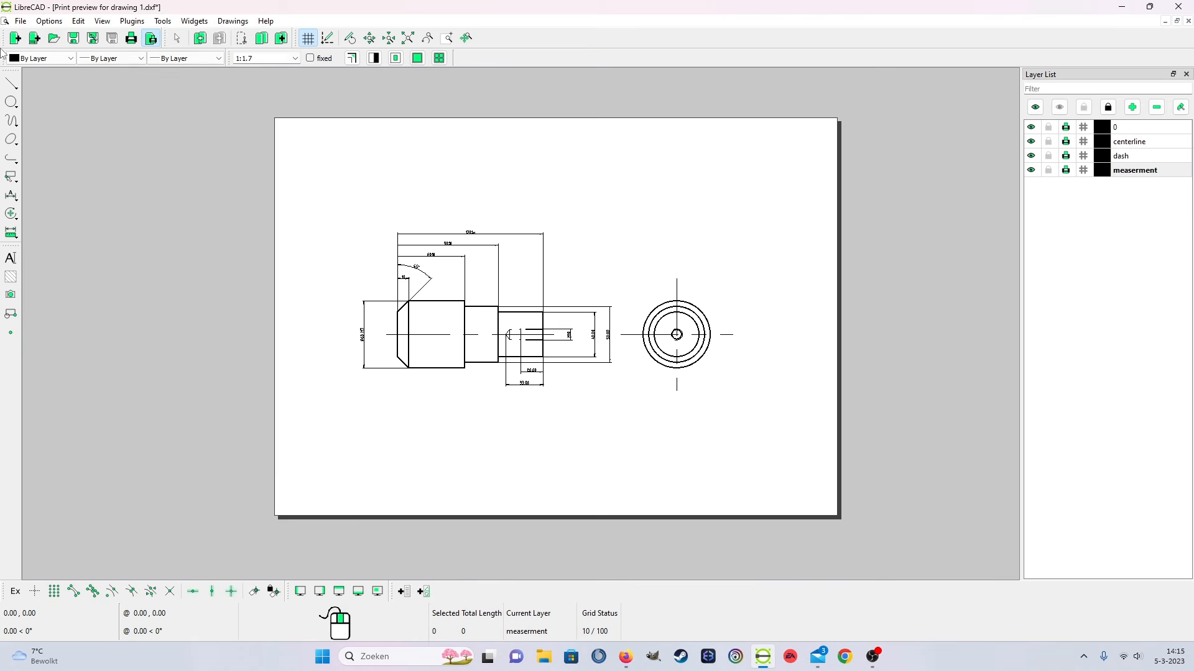
drag(449, 294, 446, 291)
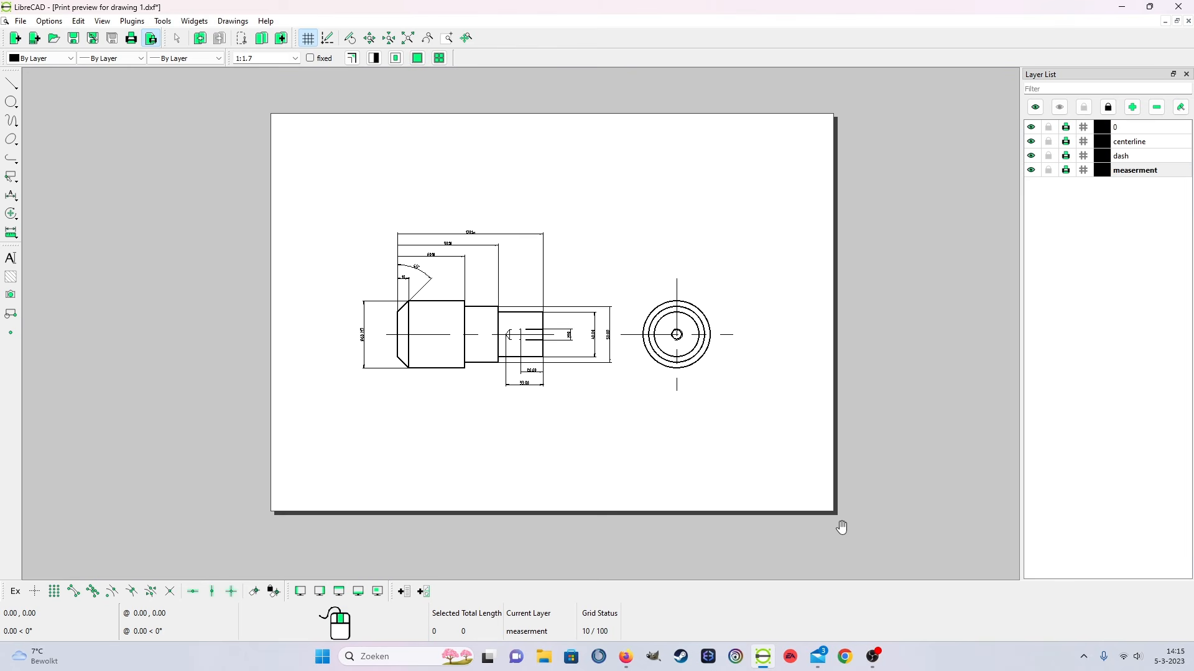
Examine the threaded hole and shaft dimensions in the print preview, and return to the drawing
scroll(628, 290, up, 4)
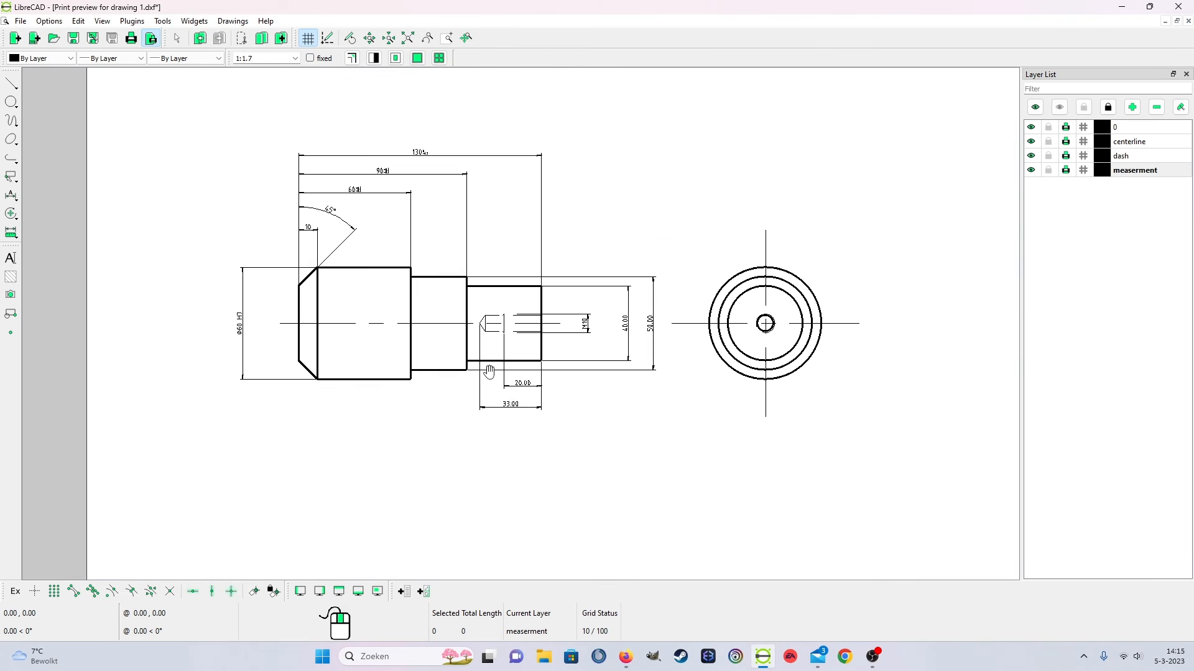
scroll(550, 338, up, 3)
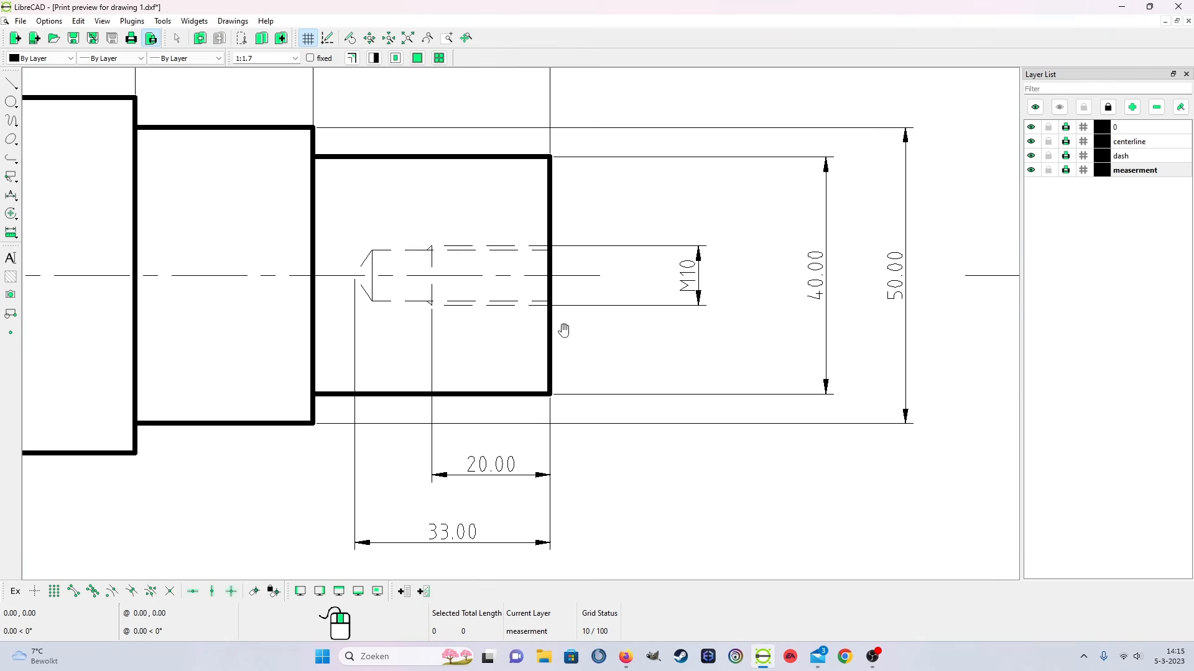
scroll(564, 330, down, 1)
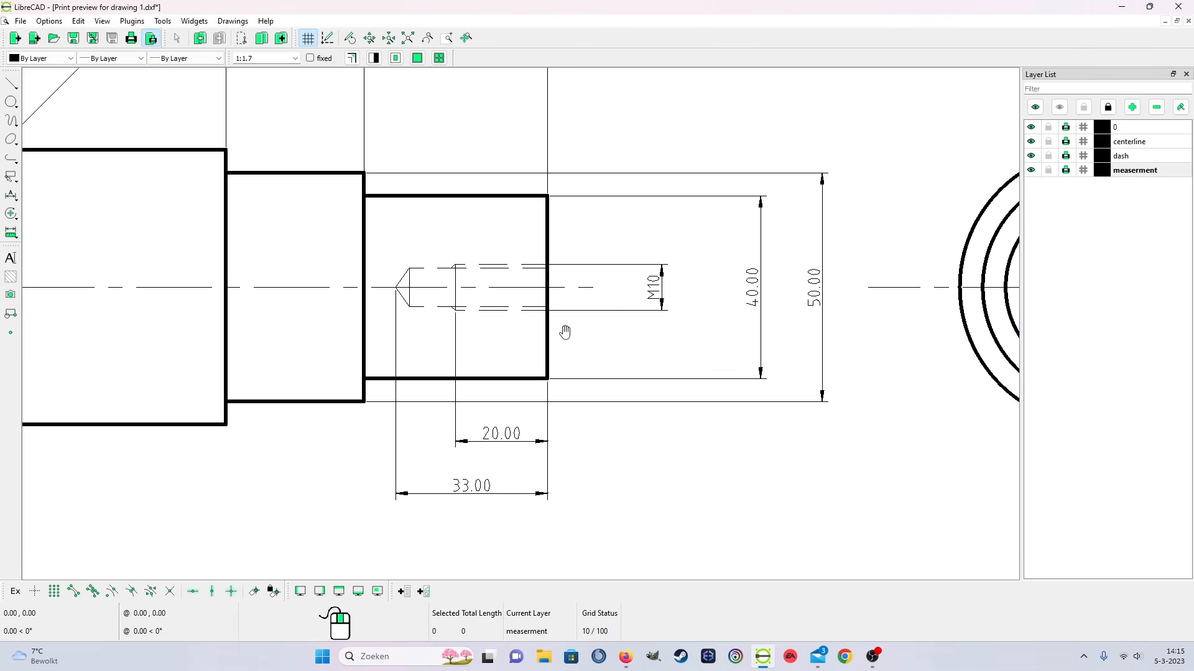
scroll(565, 333, down, 3)
scroll(568, 339, down, 1)
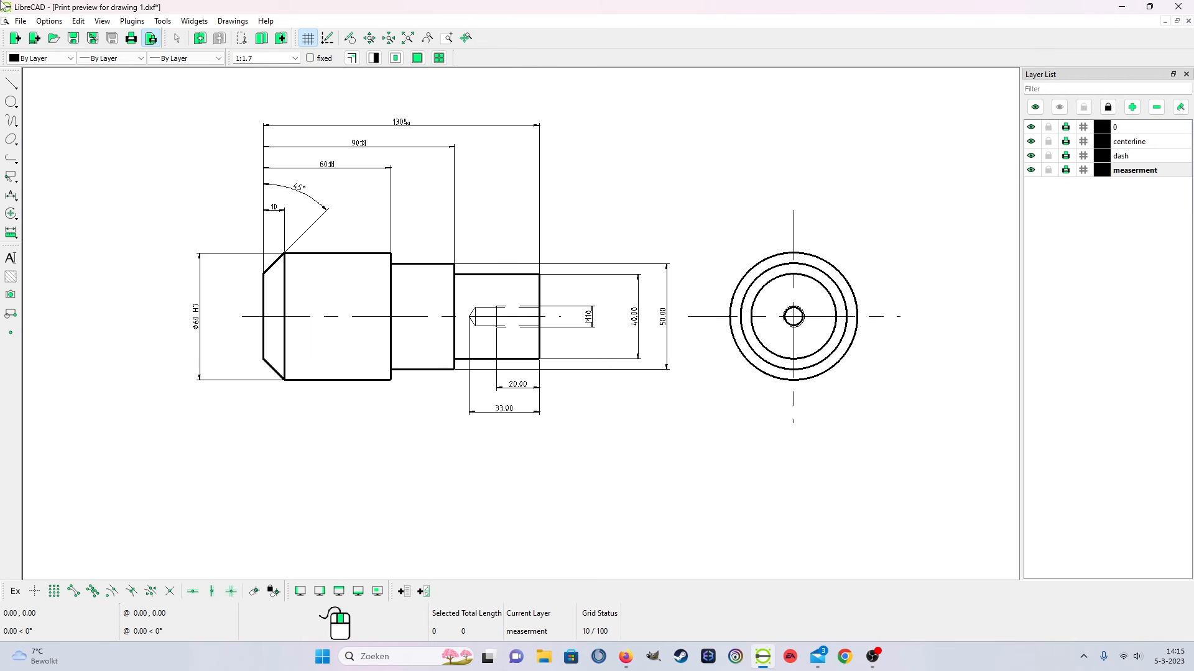
click(20, 23)
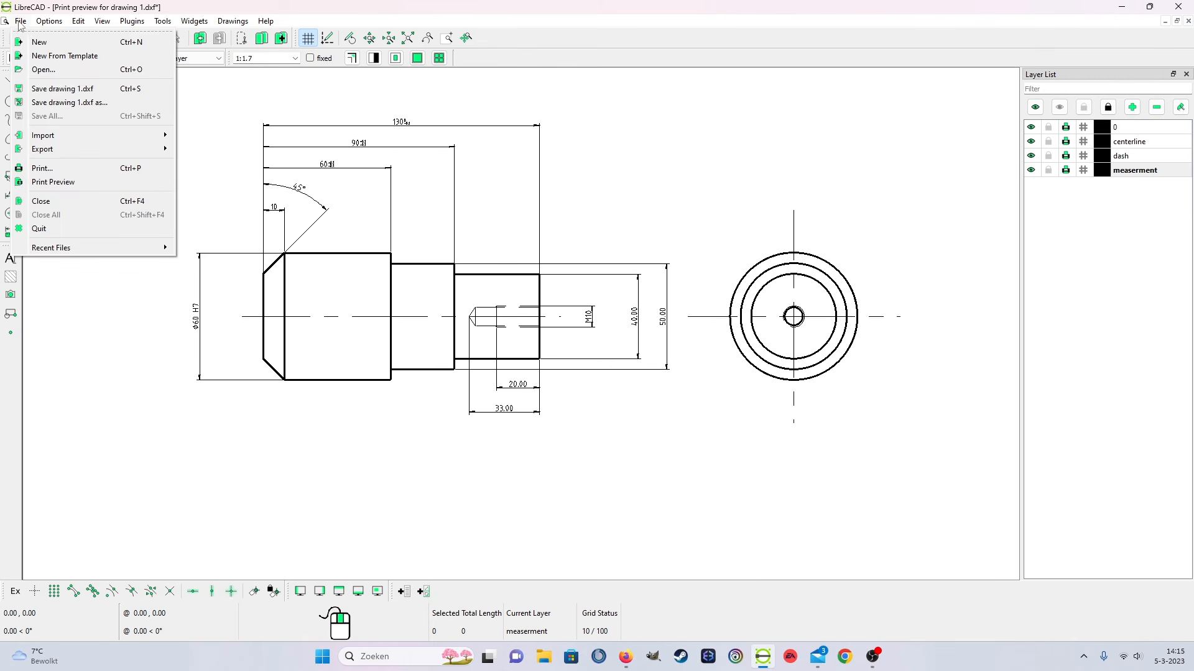
click(53, 182)
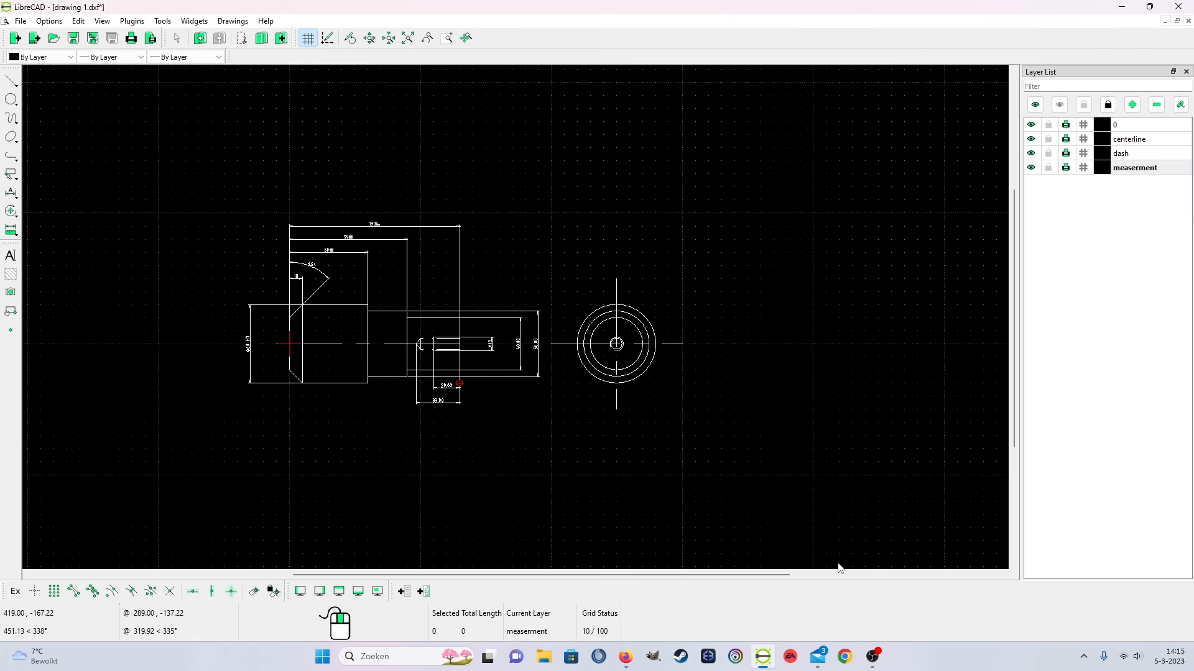